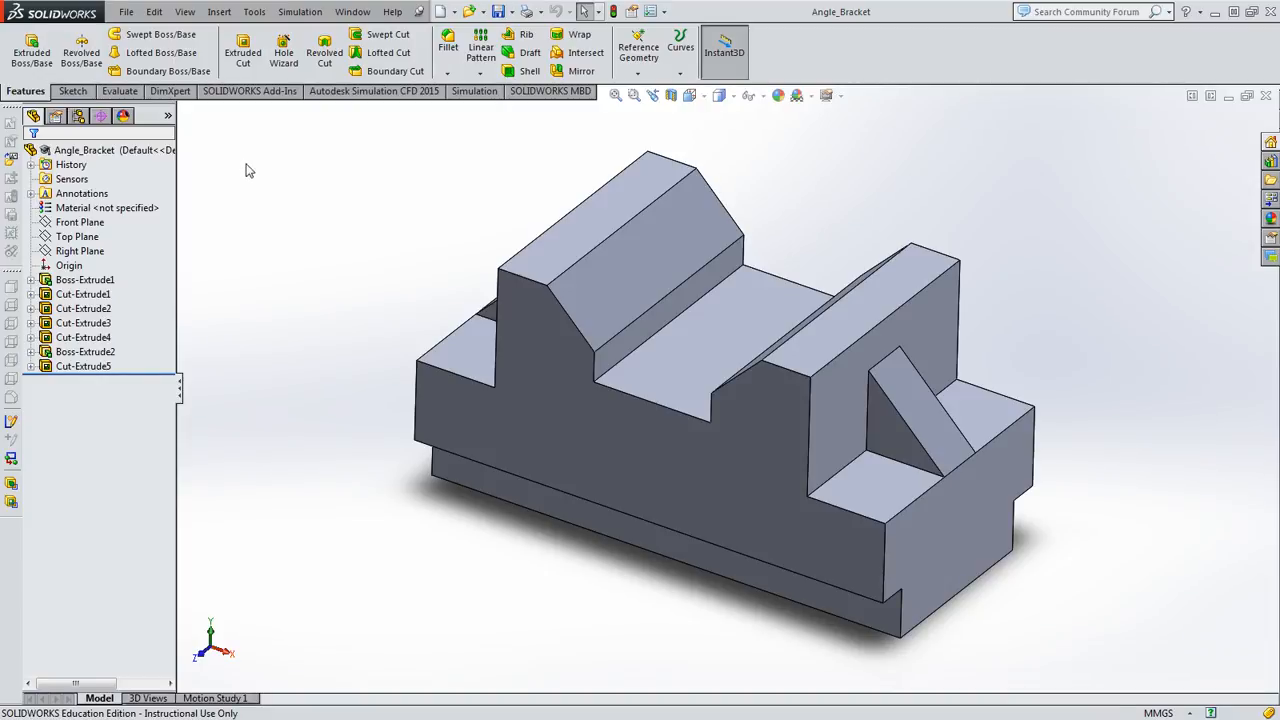
- Look the bracket part over and restore its isometric view
middle_click_drag(249, 166, 345, 160)
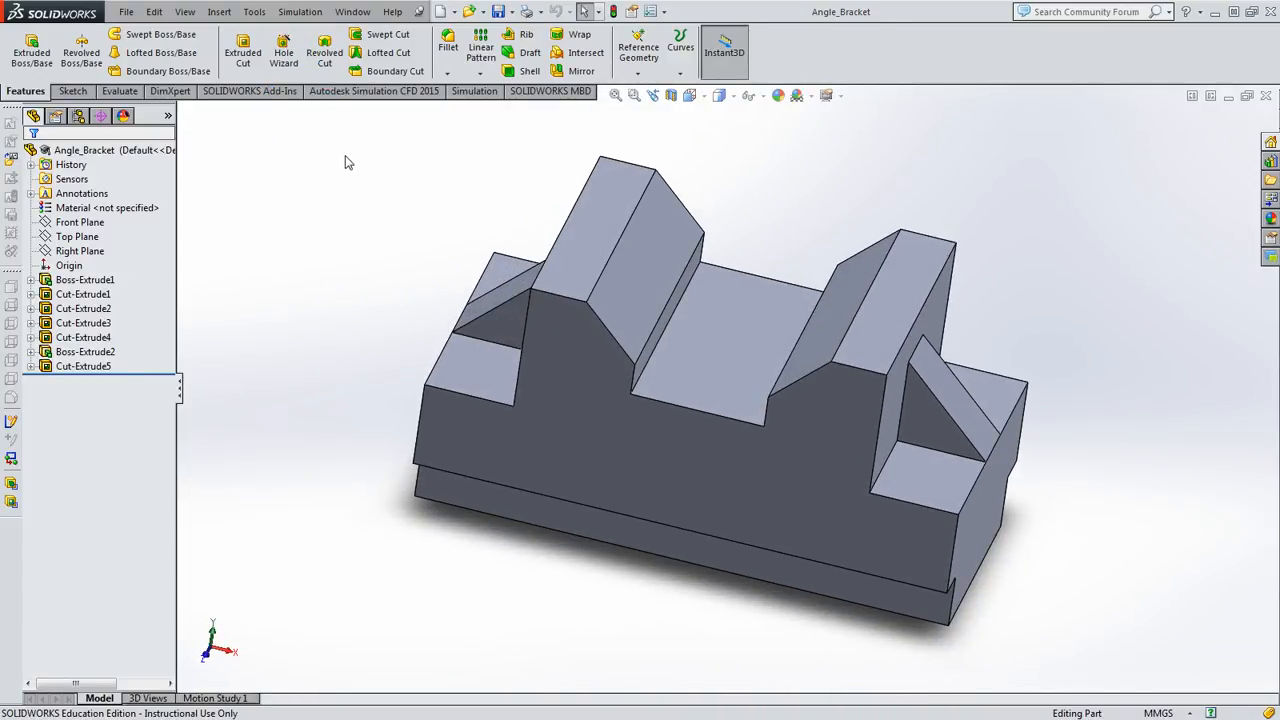
key("space")
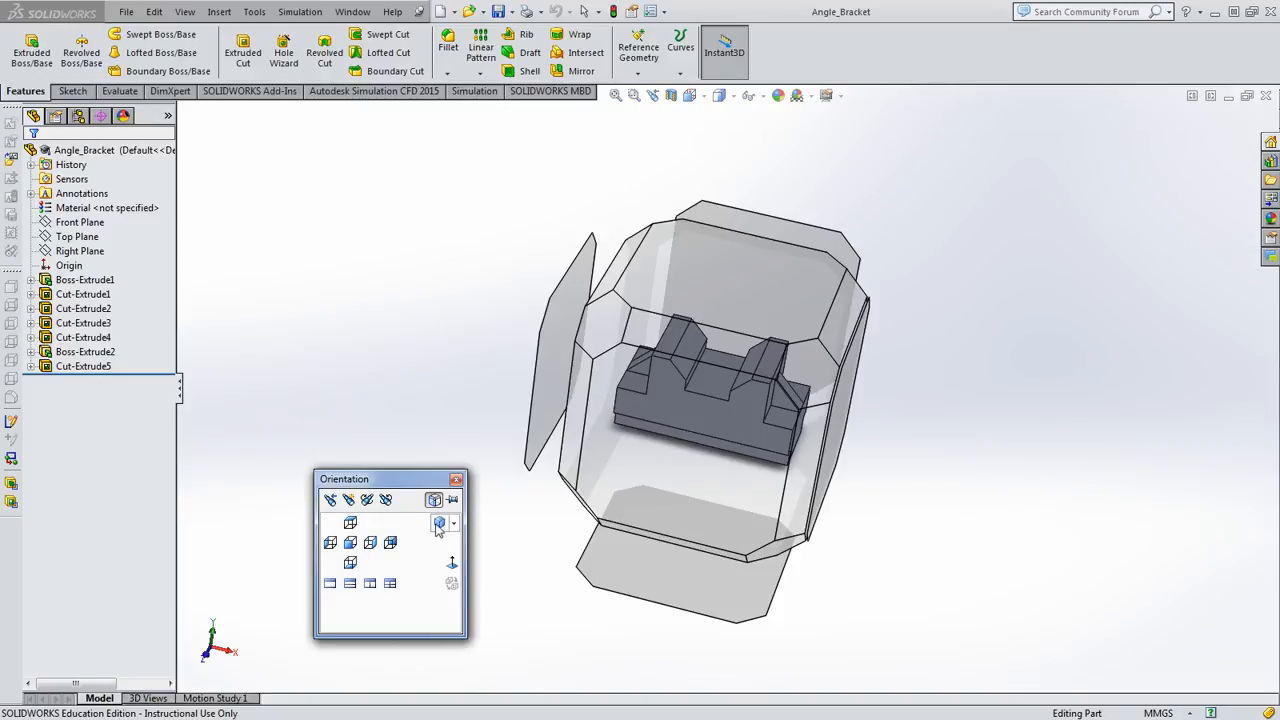
left_click(447, 531)
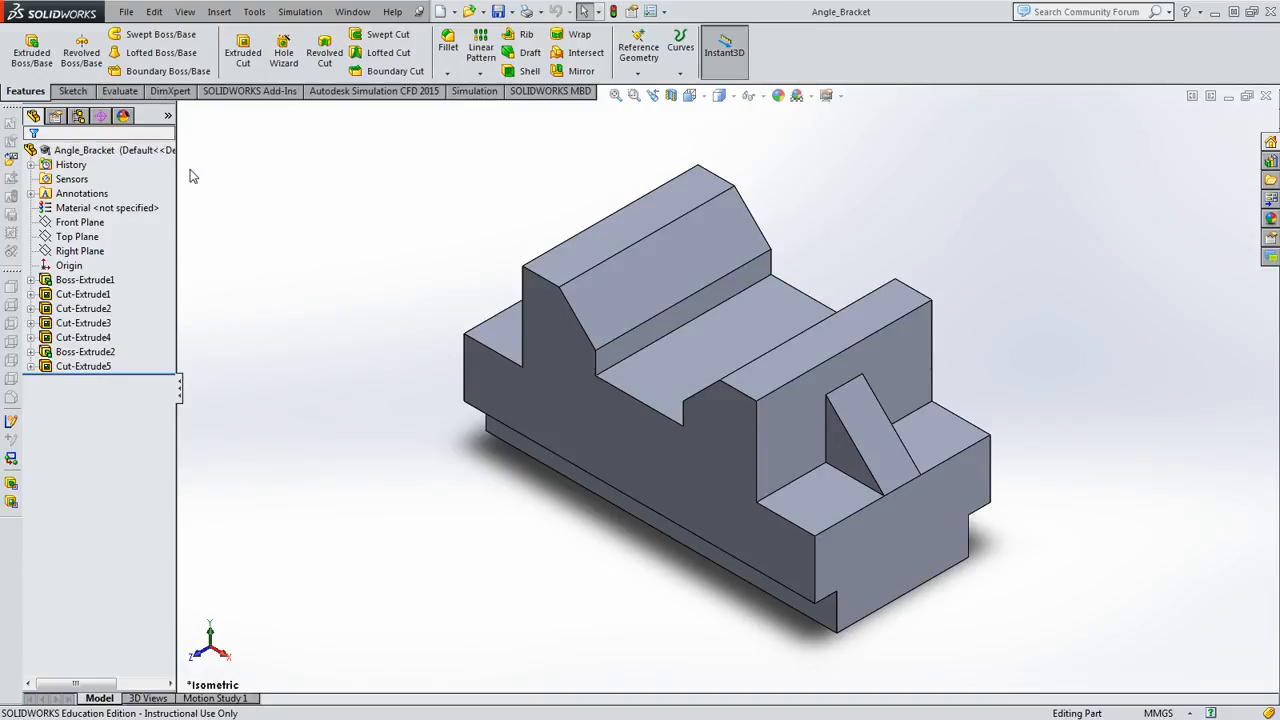
- Create a new document from the Drawing template
left_click(128, 13)
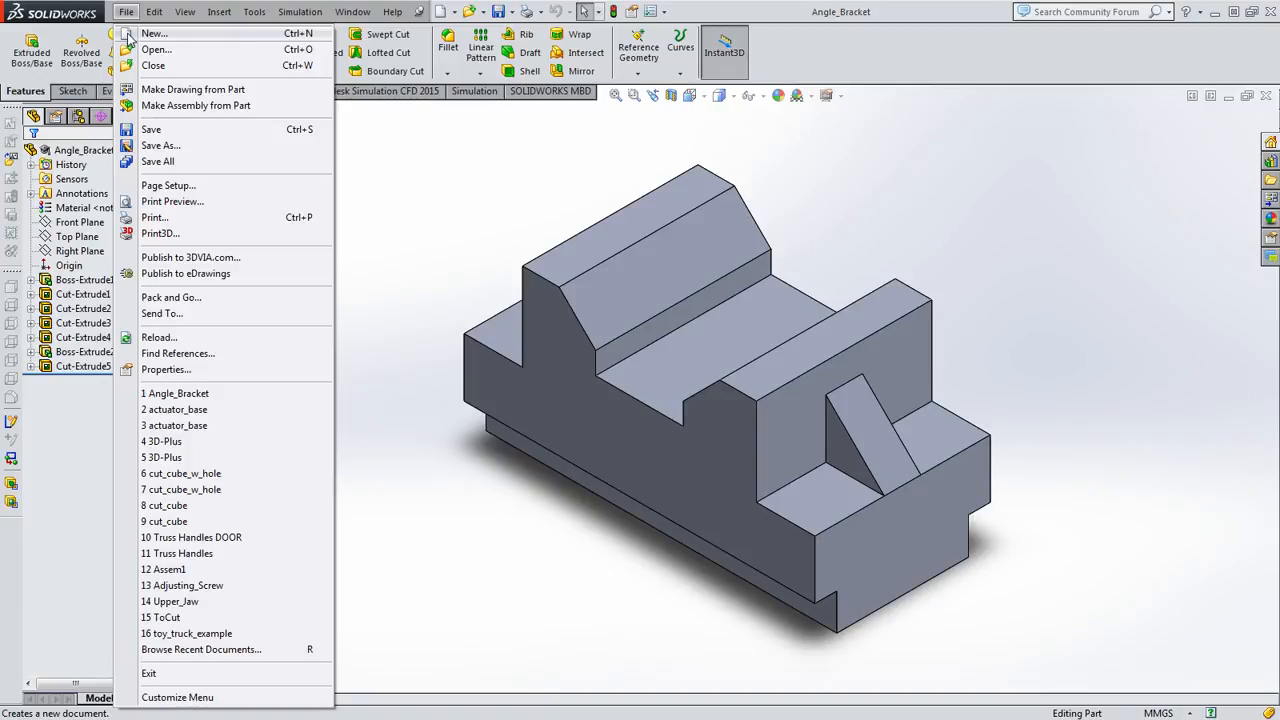
left_click(153, 33)
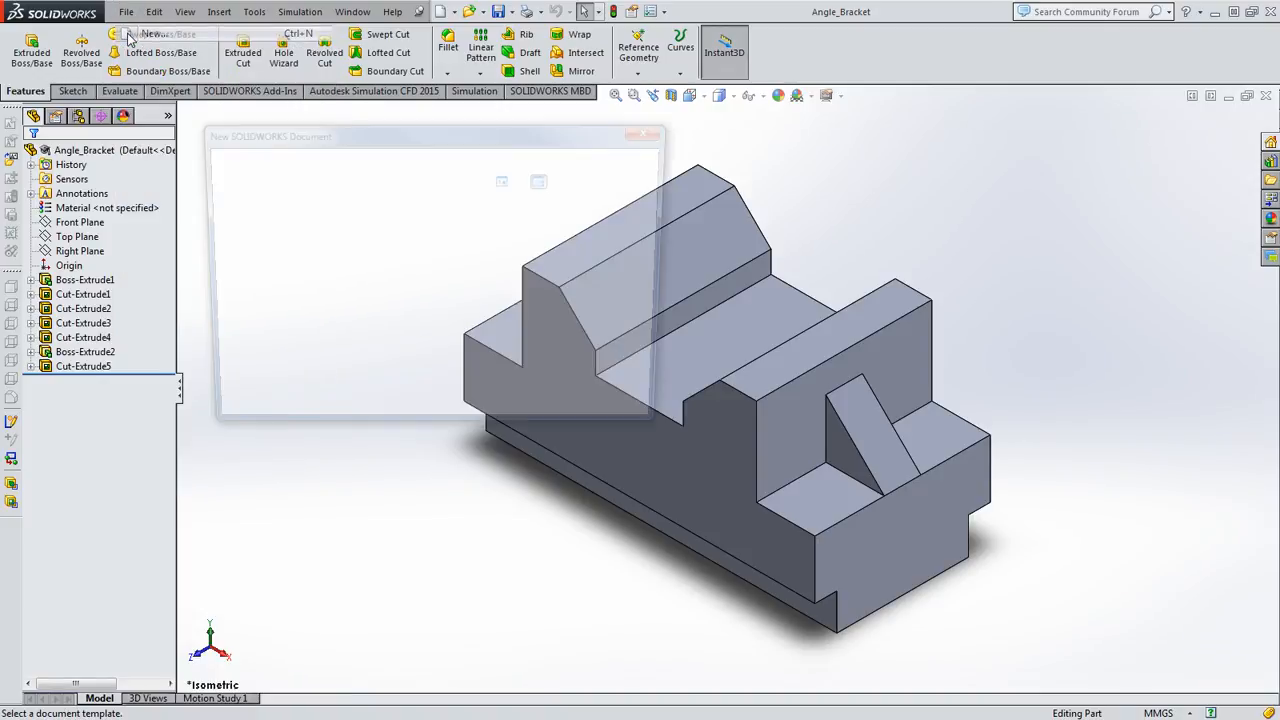
left_click(252, 228)
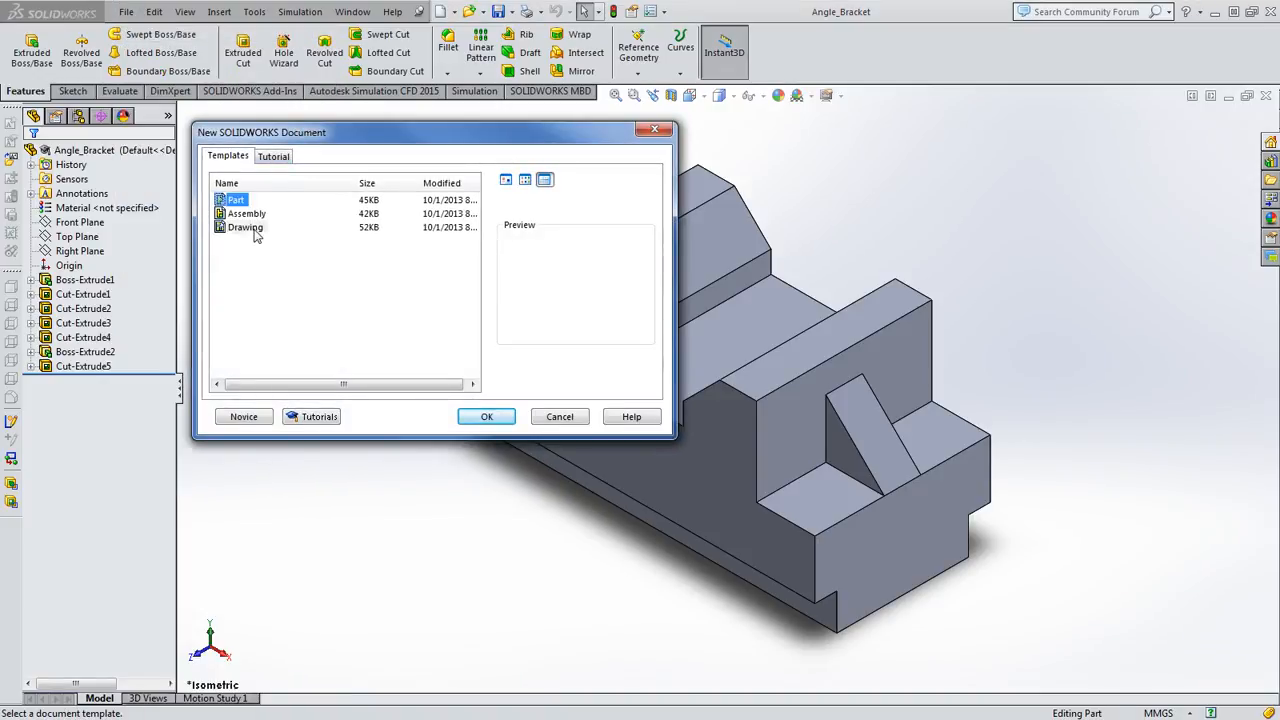
left_click(498, 420)
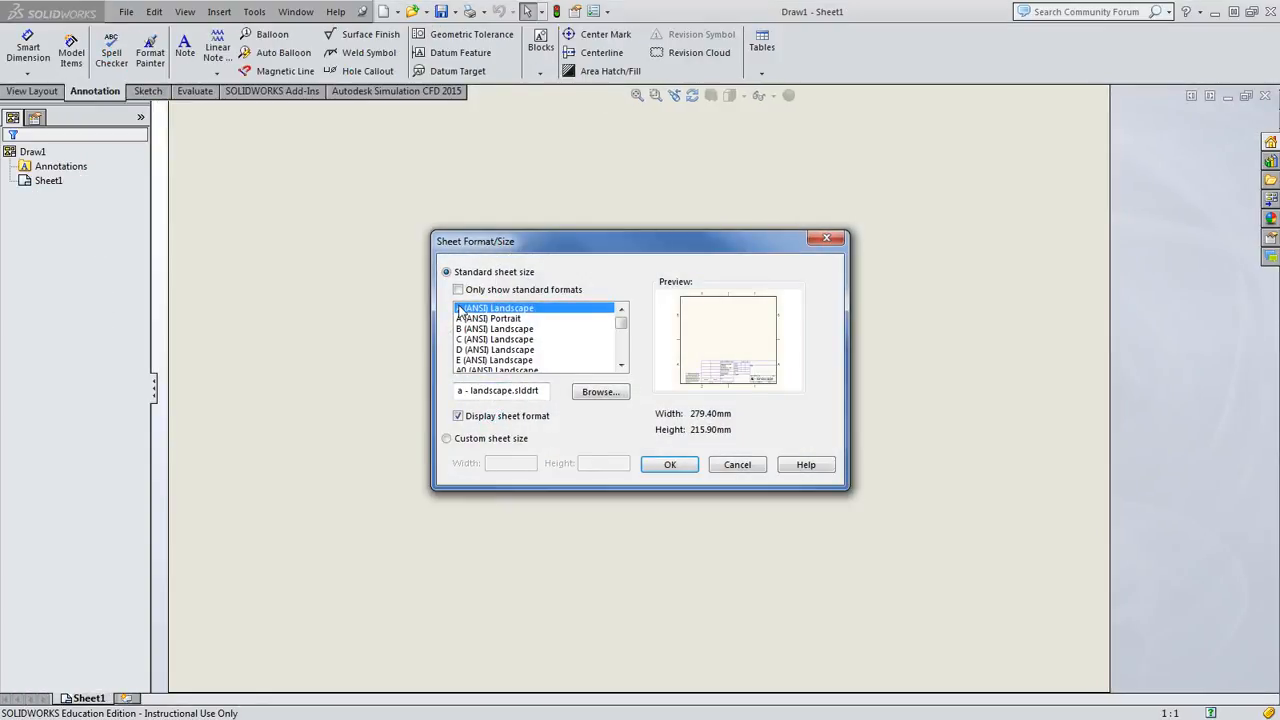
- Set up the drawing sheet as standard size A (ANSI) Landscape with its sheet format displayed
left_click(459, 289)
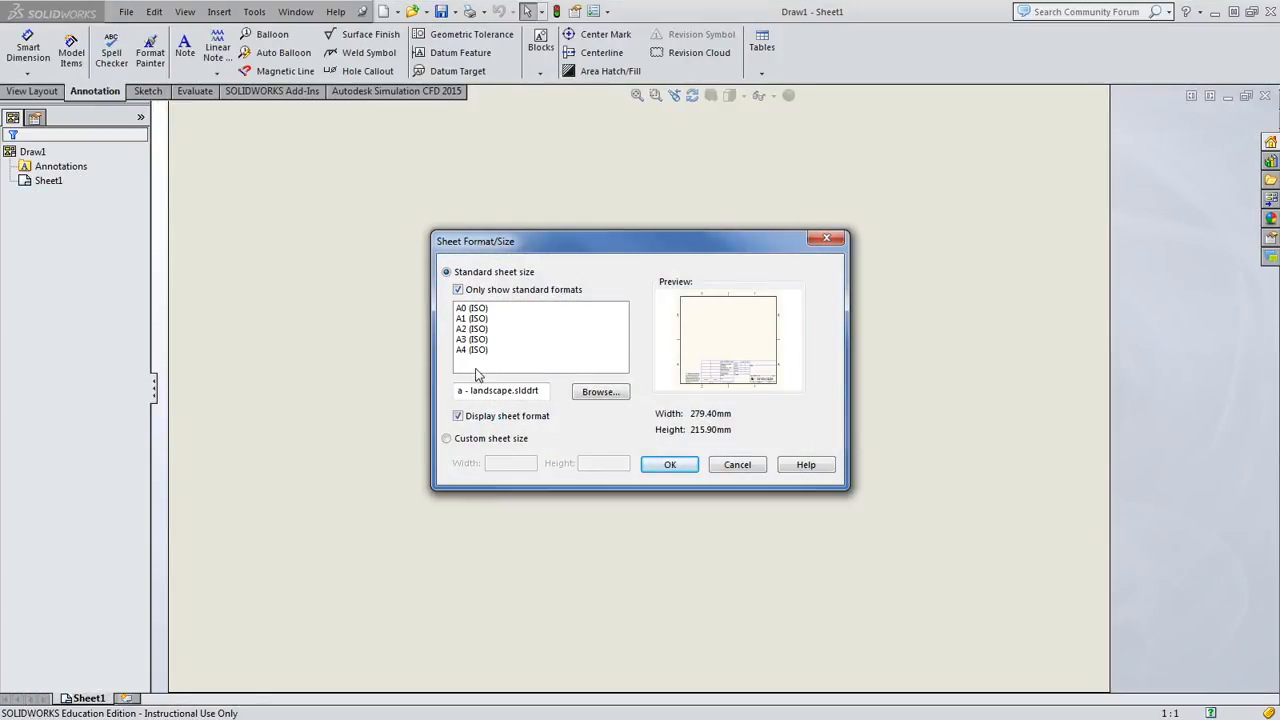
left_click(459, 289)
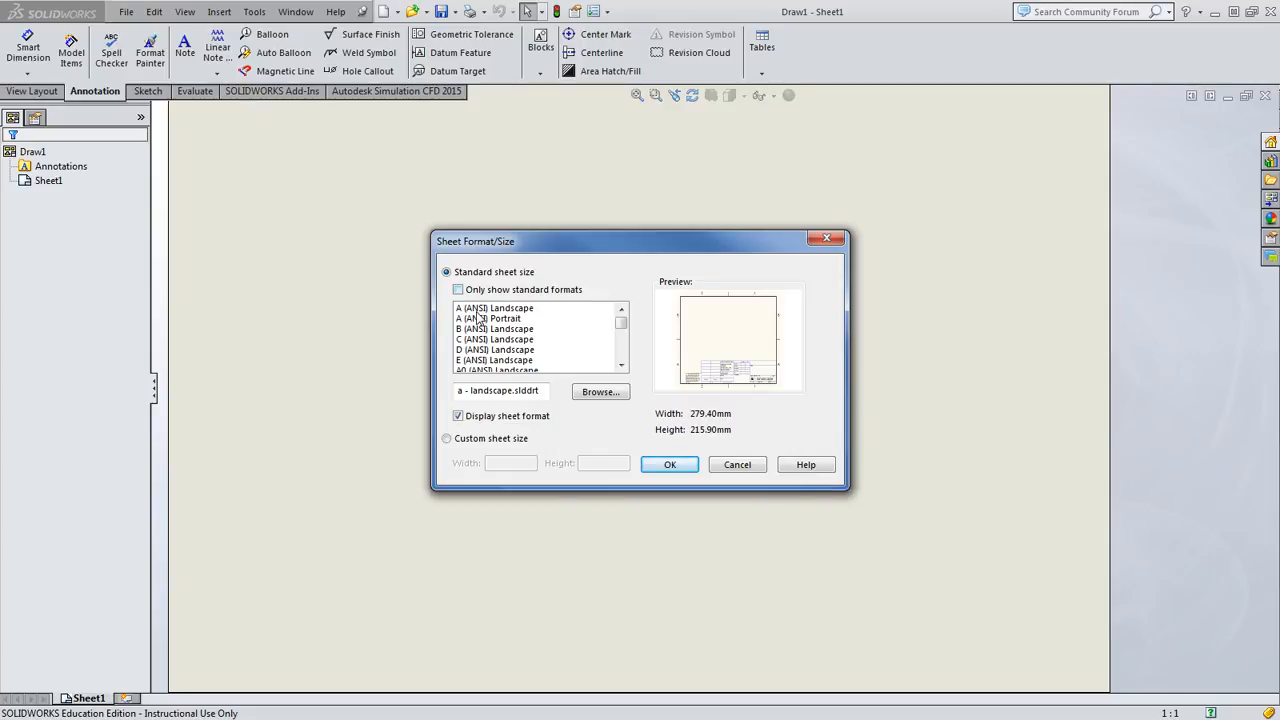
left_click(483, 309)
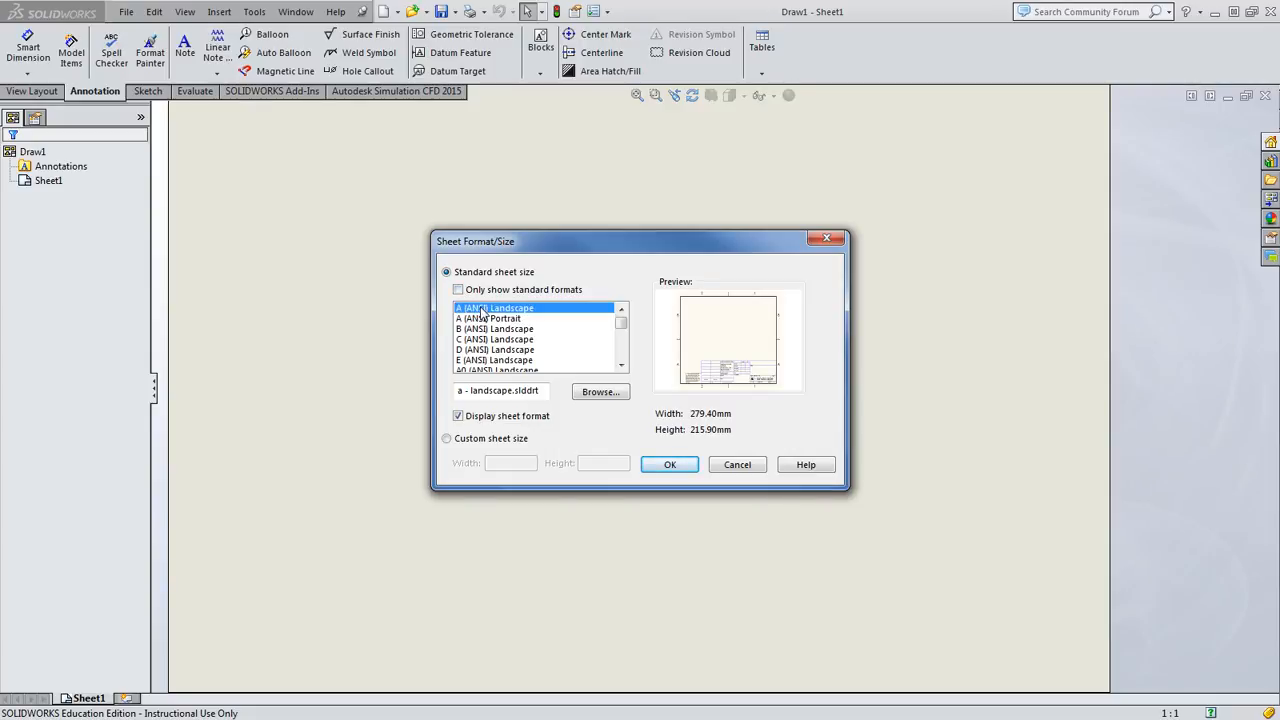
left_click(669, 466)
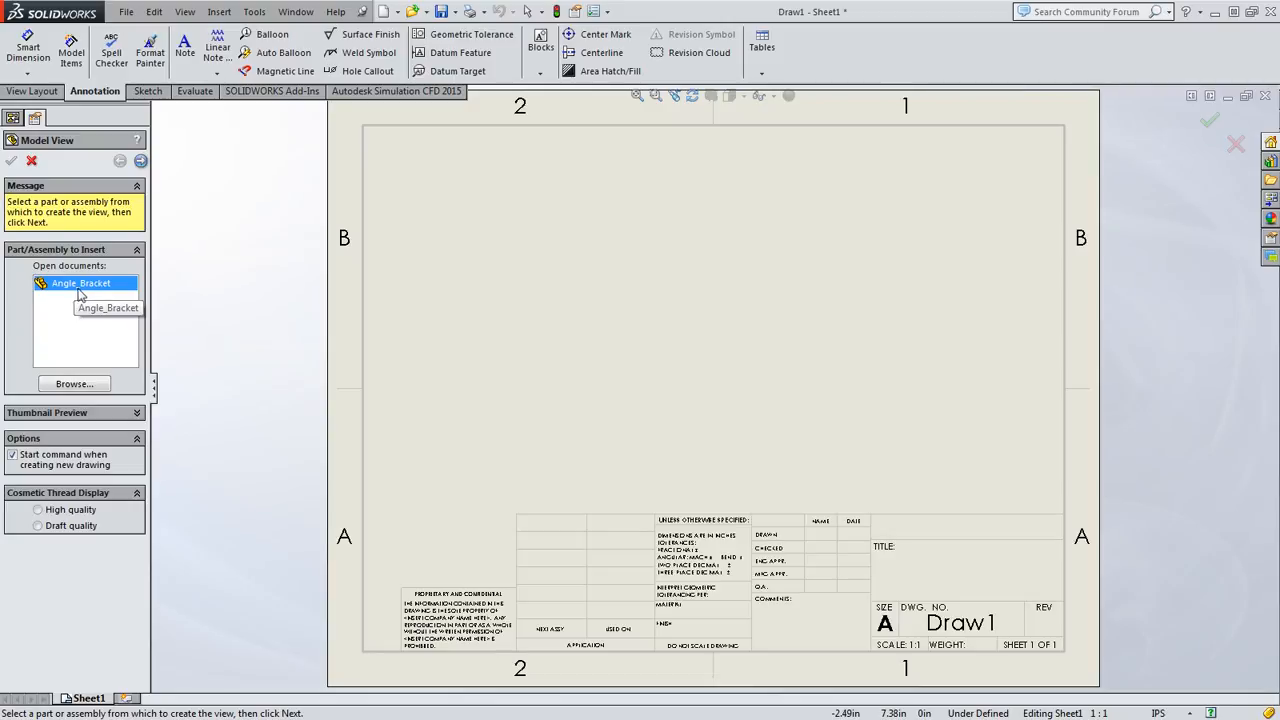
- Insert Angle_Bracket as multiple model views, selecting the front, top, right and isometric orientations
left_click(141, 162)
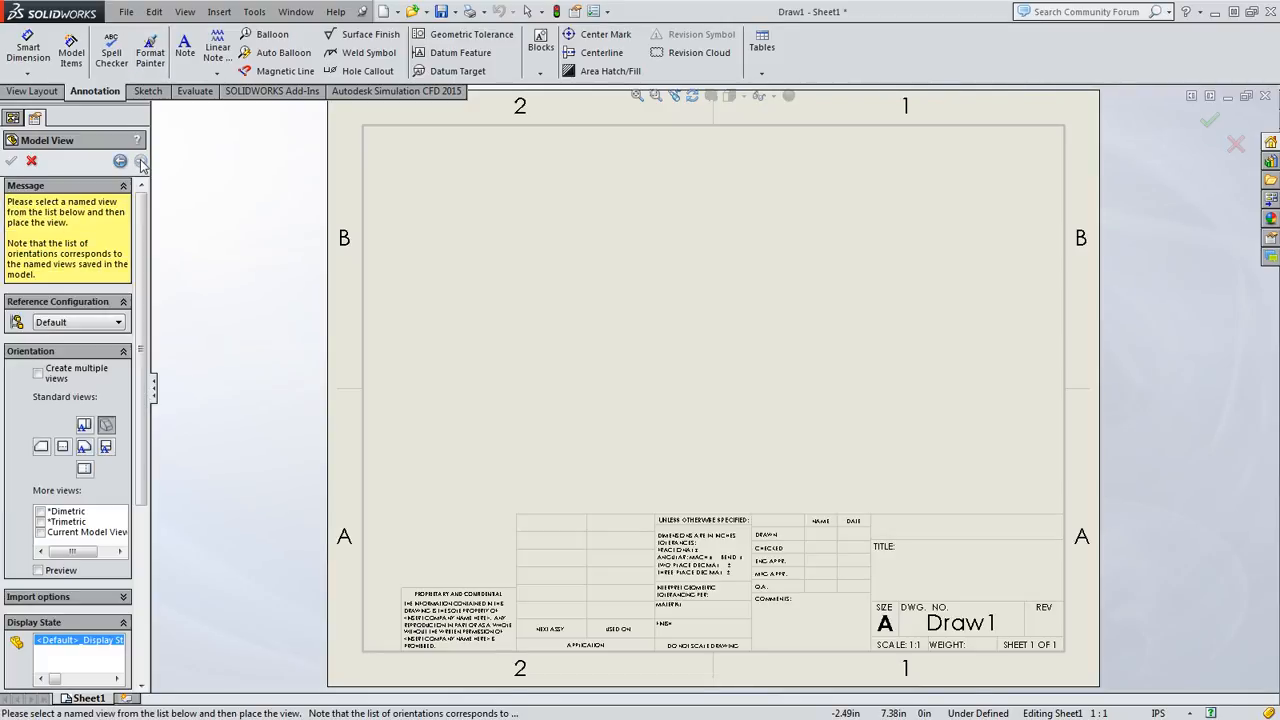
left_click(40, 375)
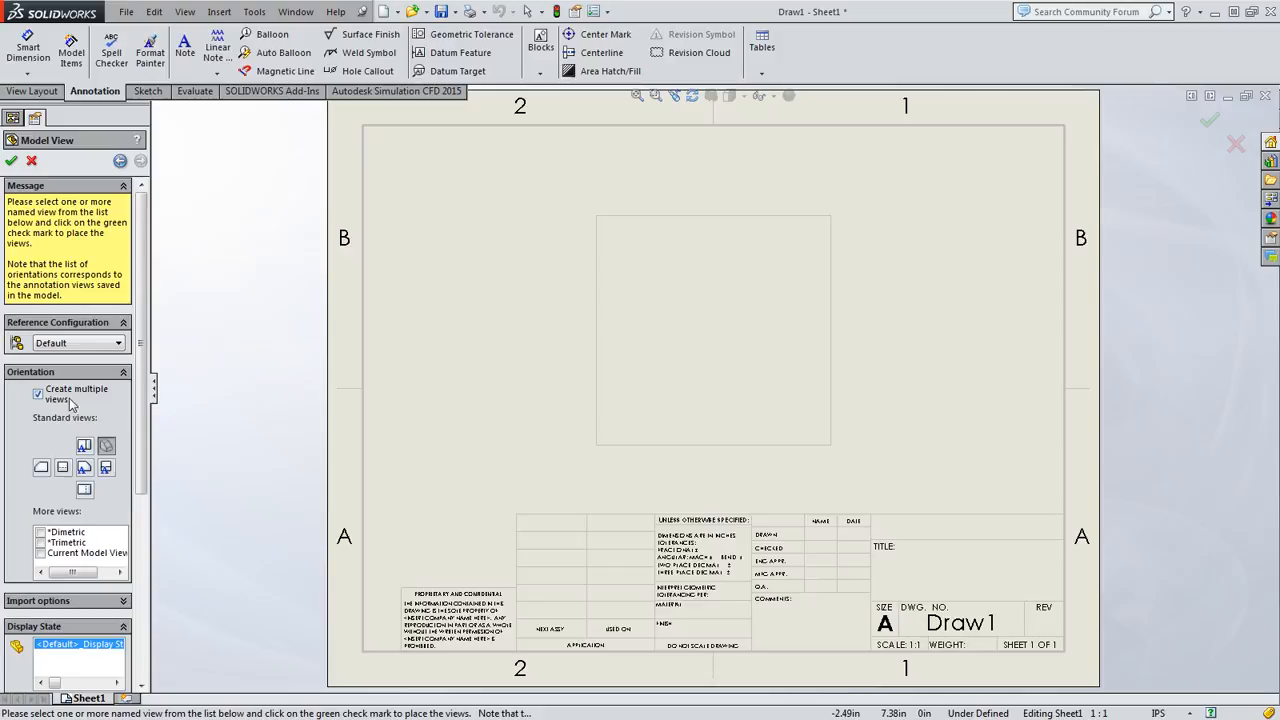
left_click(83, 467)
scroll(133, 455, "down", 3)
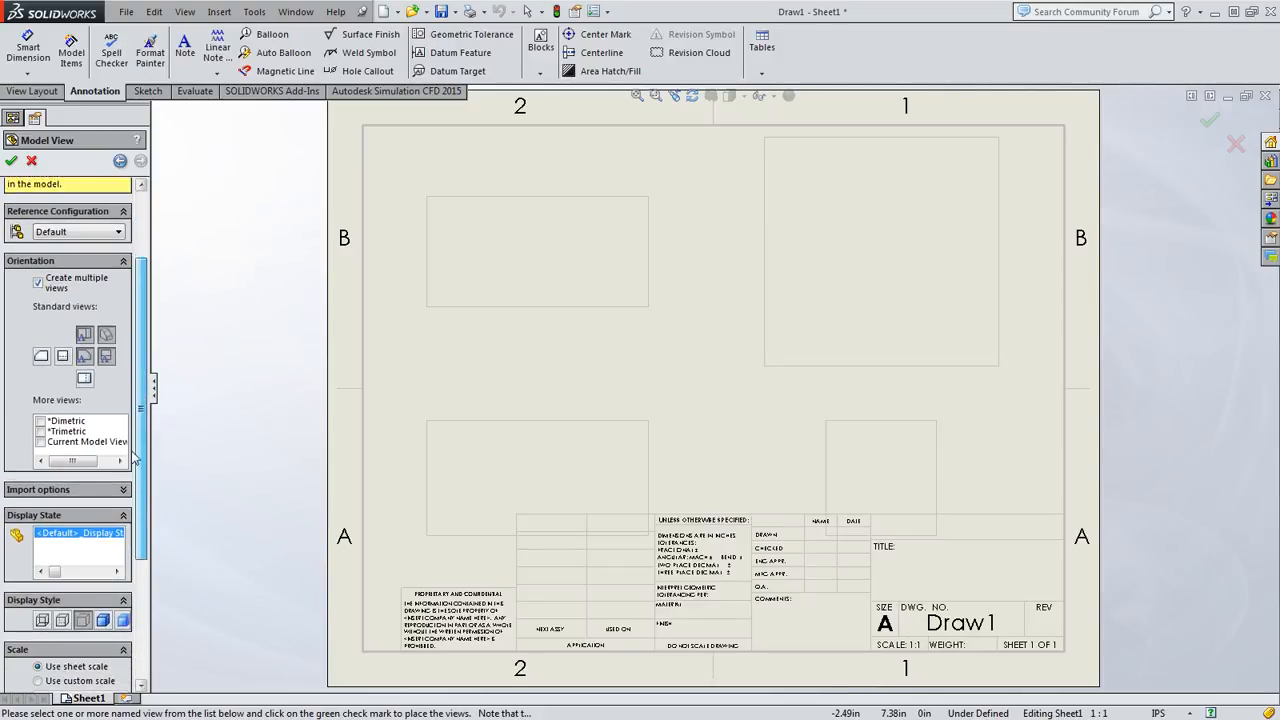
scroll(133, 458, "down", 1)
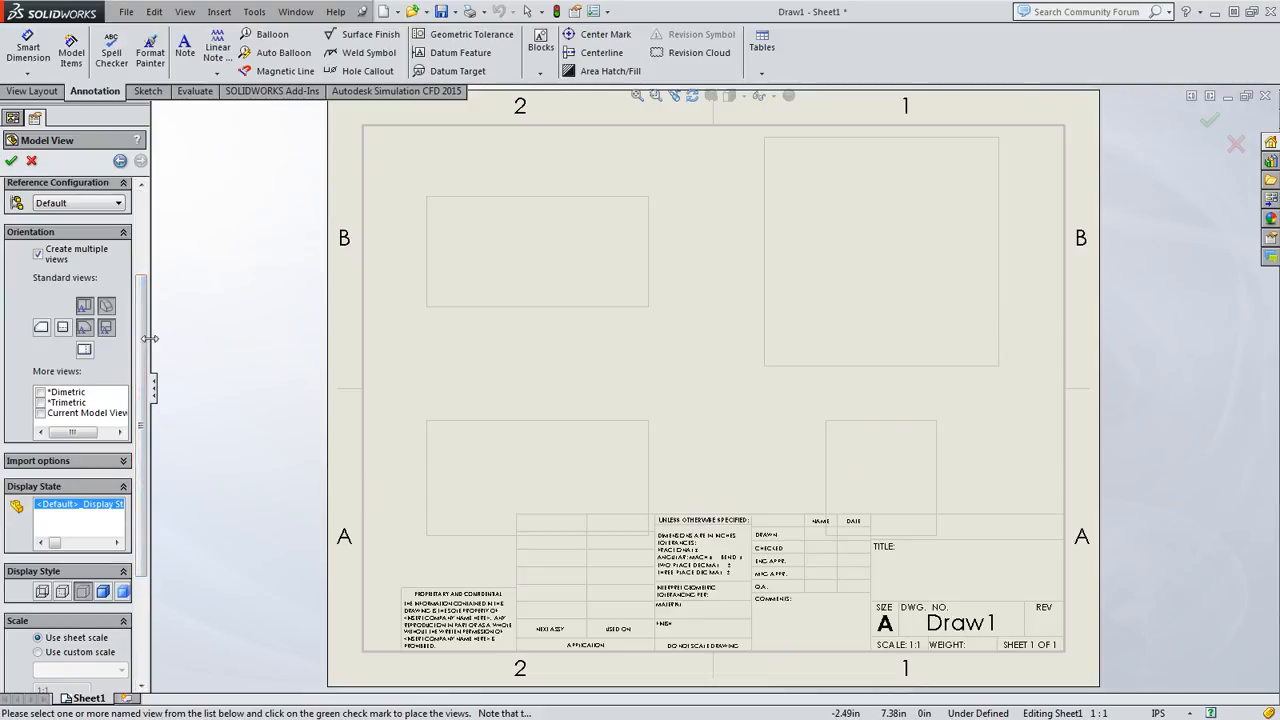
- Switch the model views from the sheet scale to a custom scale of 1:2
left_click_drag(145, 332, 149, 502)
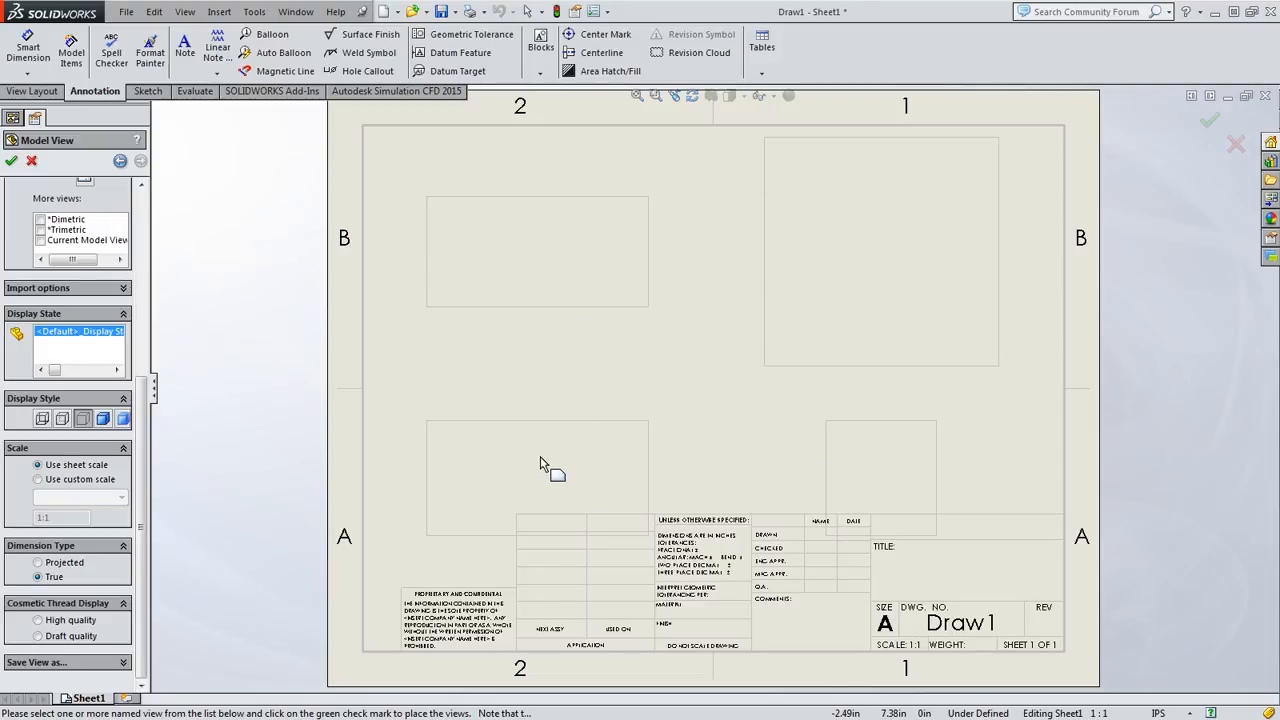
left_click(100, 465)
left_click(88, 481)
left_click(80, 497)
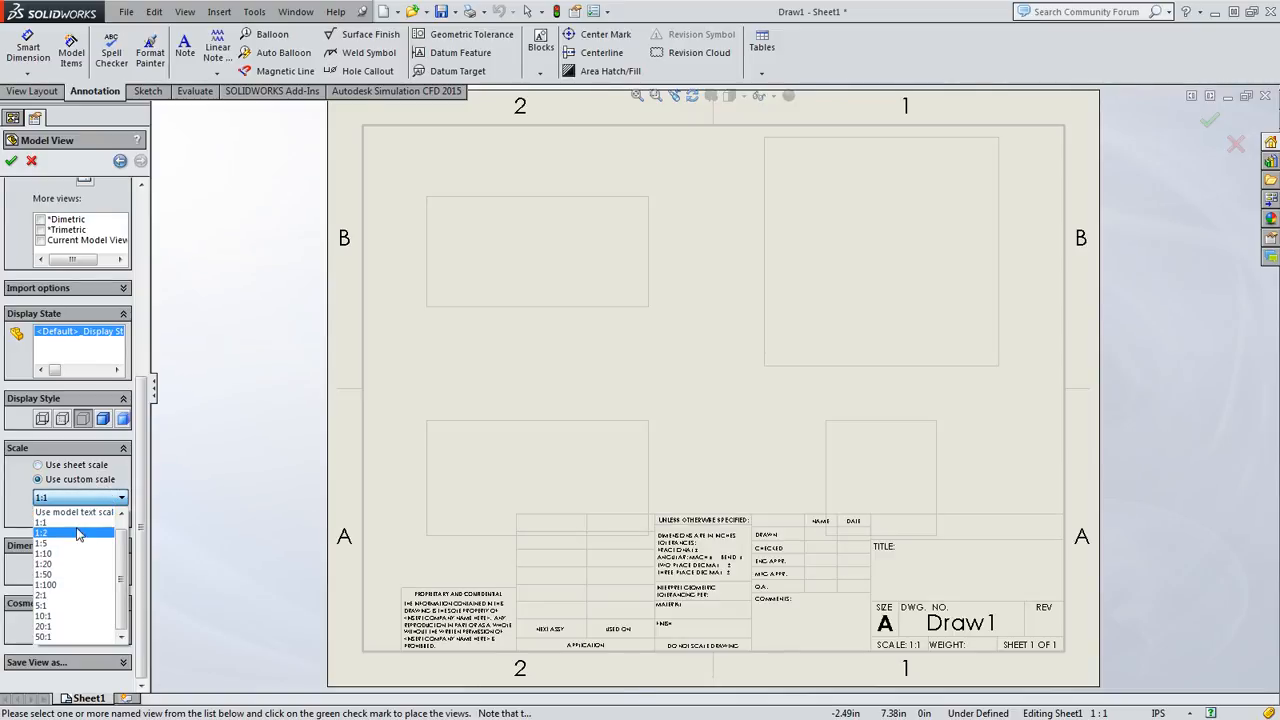
left_click(73, 535)
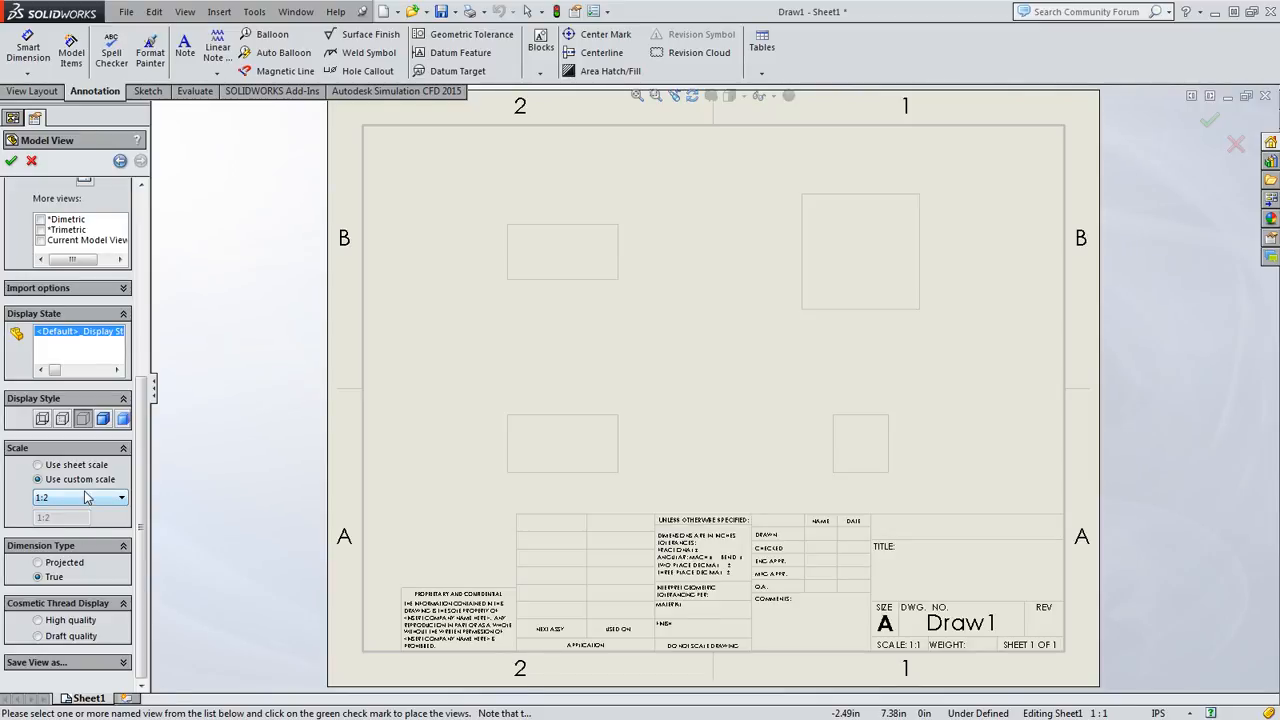
- Try the preset view scales 1:5, 1:2, 1:1 and 2:1 to compare how the views fit the sheet
left_click(86, 497)
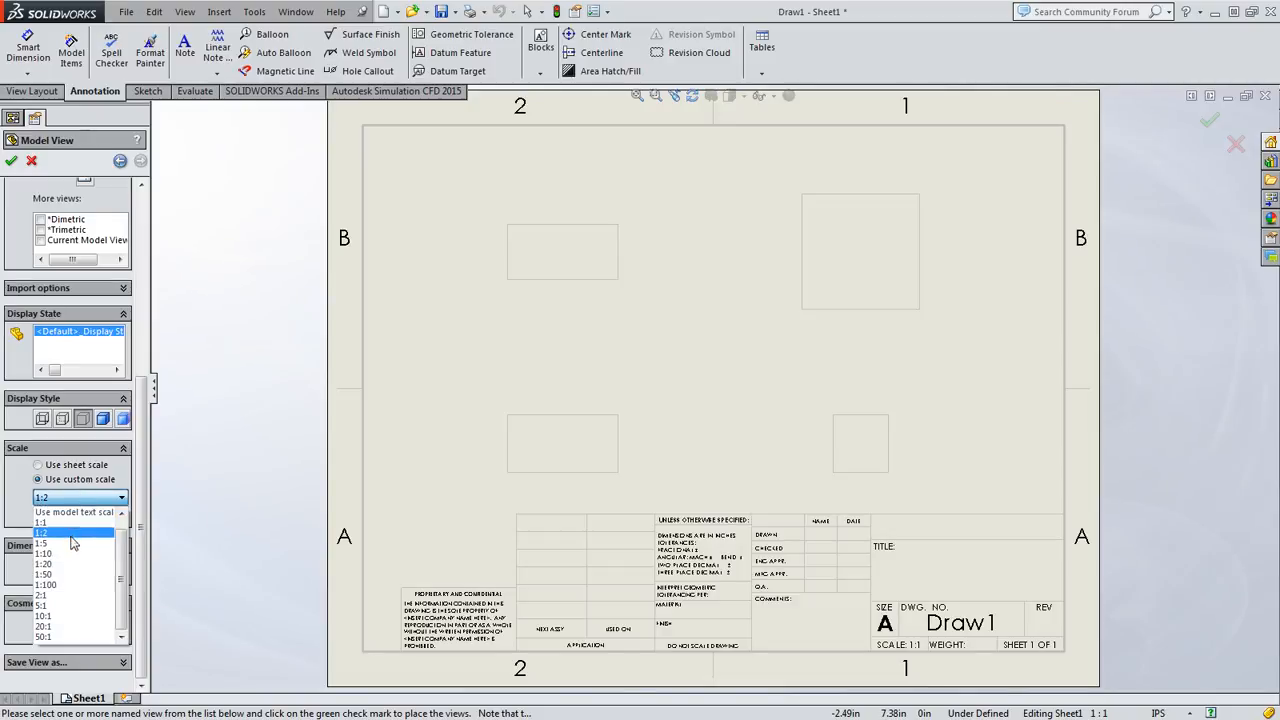
left_click(72, 543)
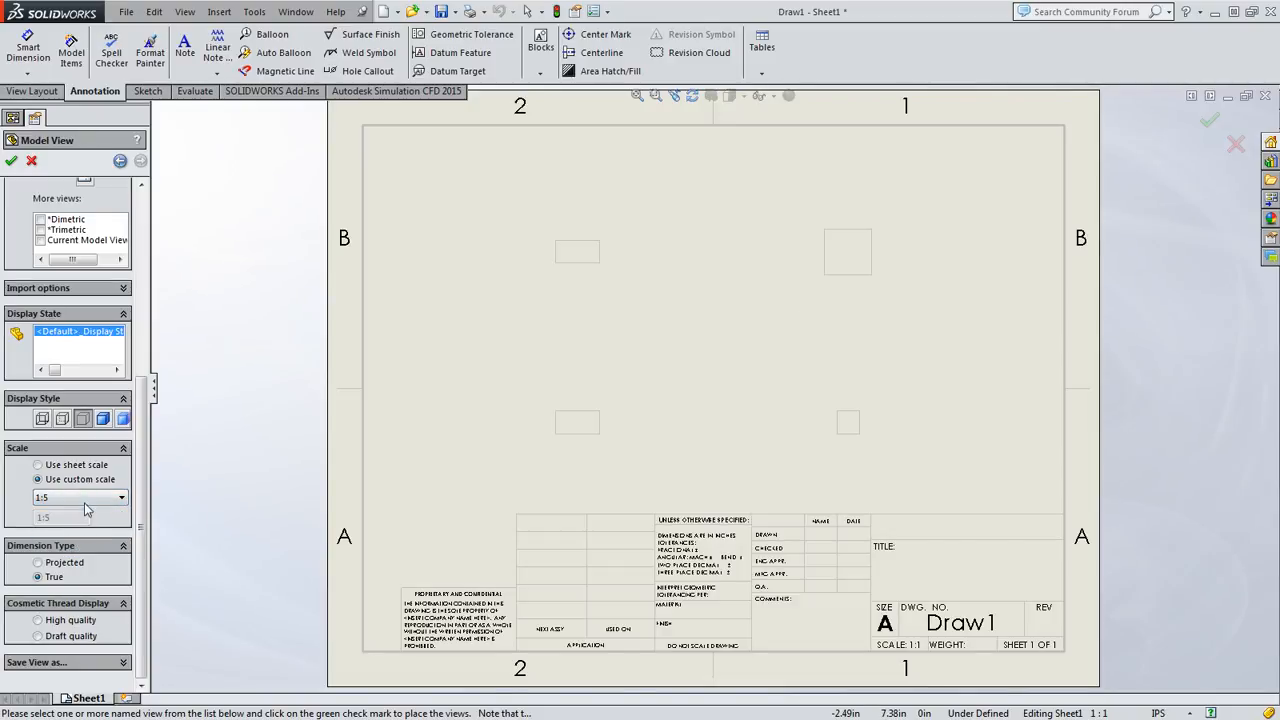
left_click(88, 498)
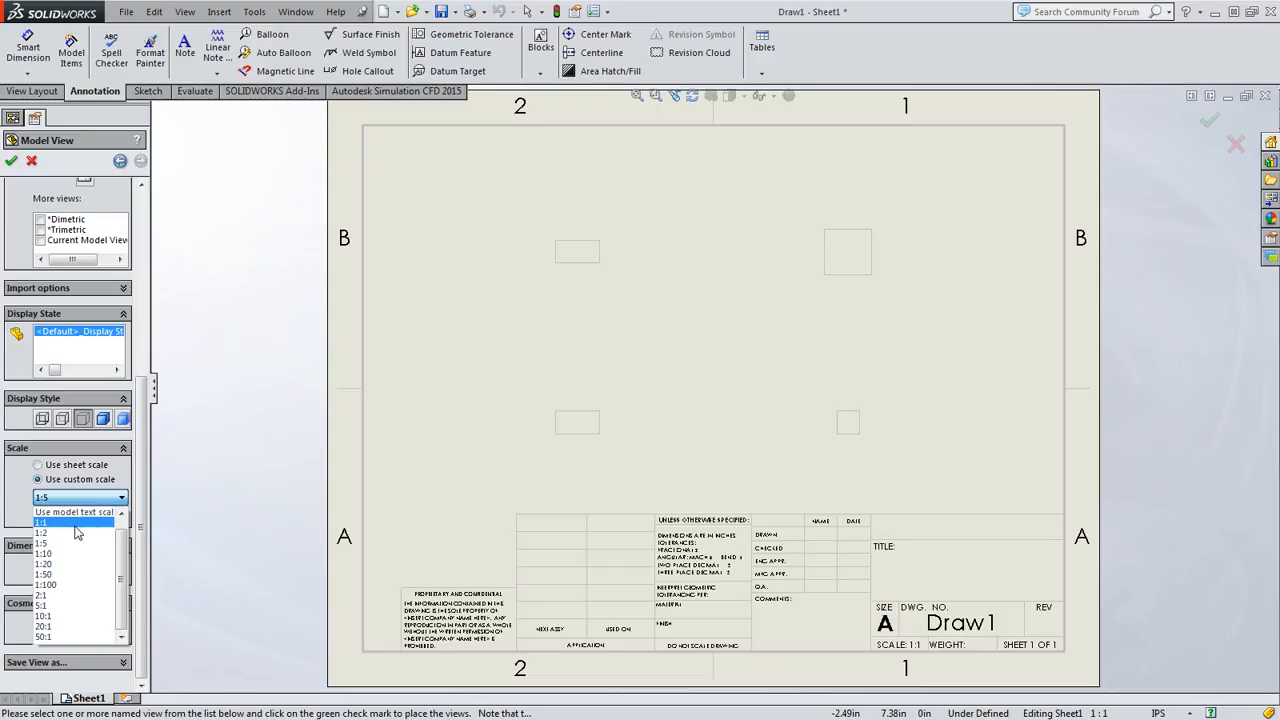
left_click(75, 533)
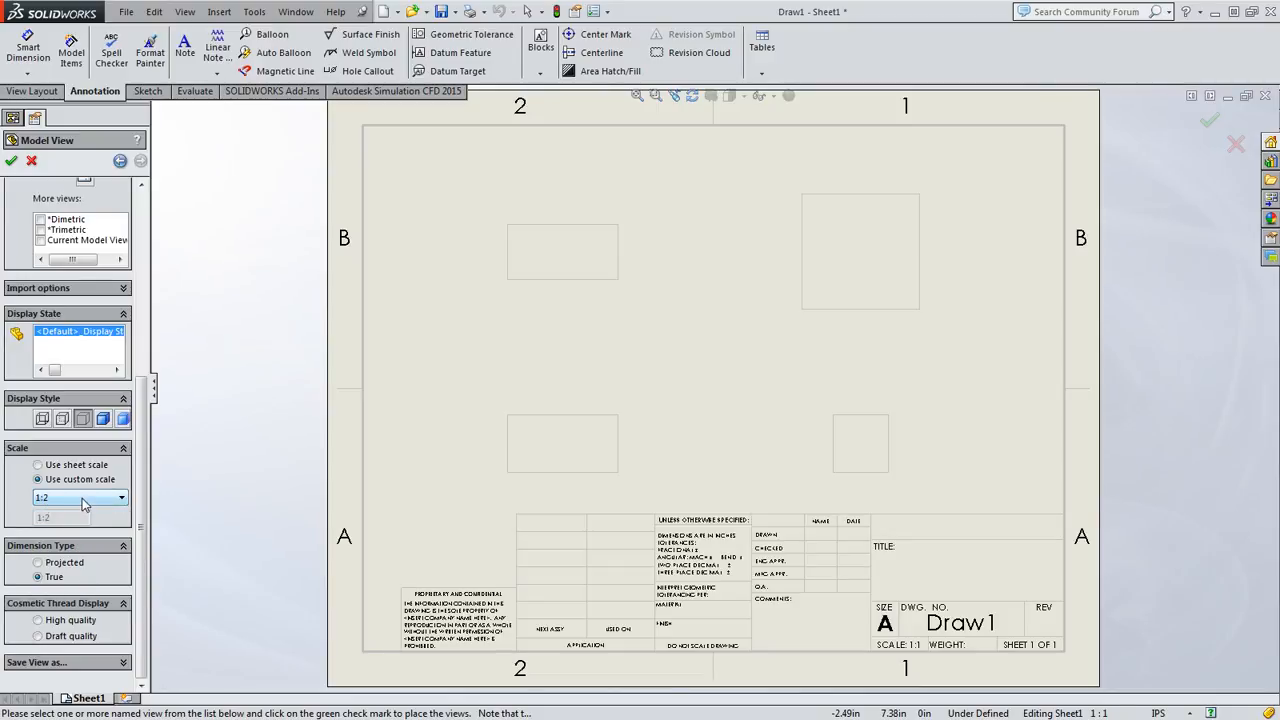
left_click(85, 505)
left_click(76, 528)
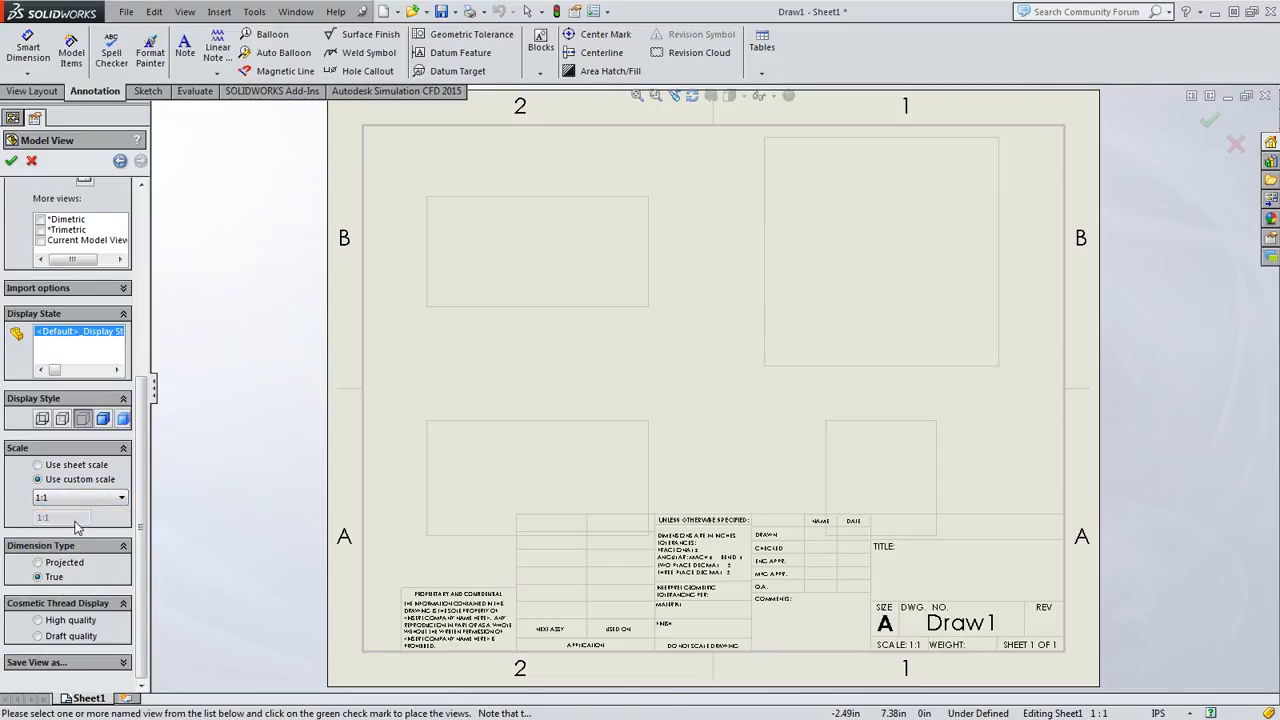
left_click(83, 500)
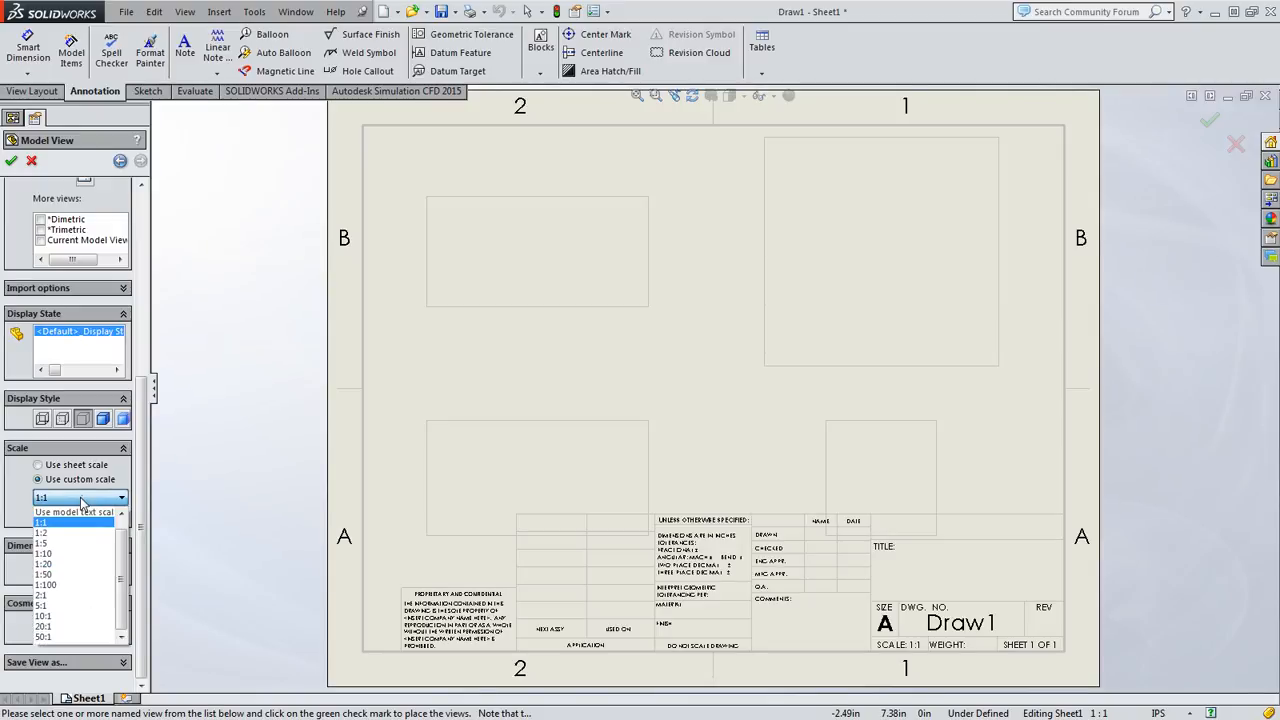
left_click(72, 596)
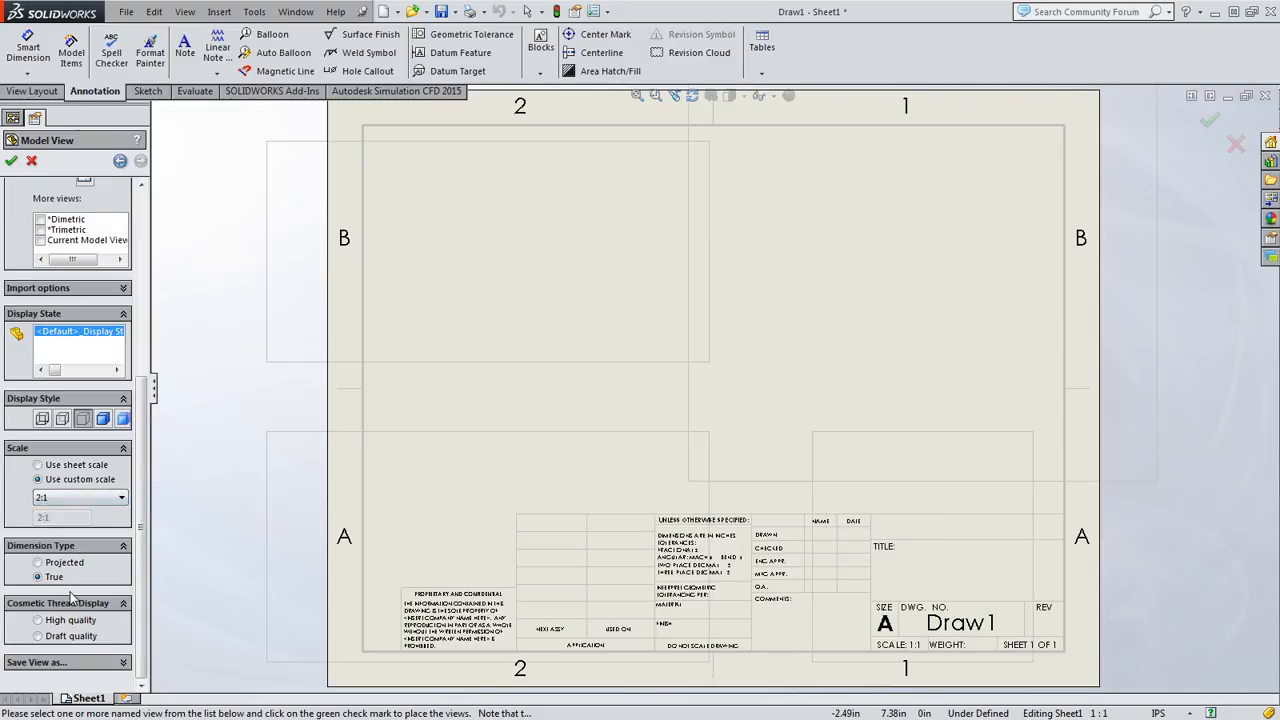
- Try the 1:2 view scale again, followed by 1:1
left_click(84, 498)
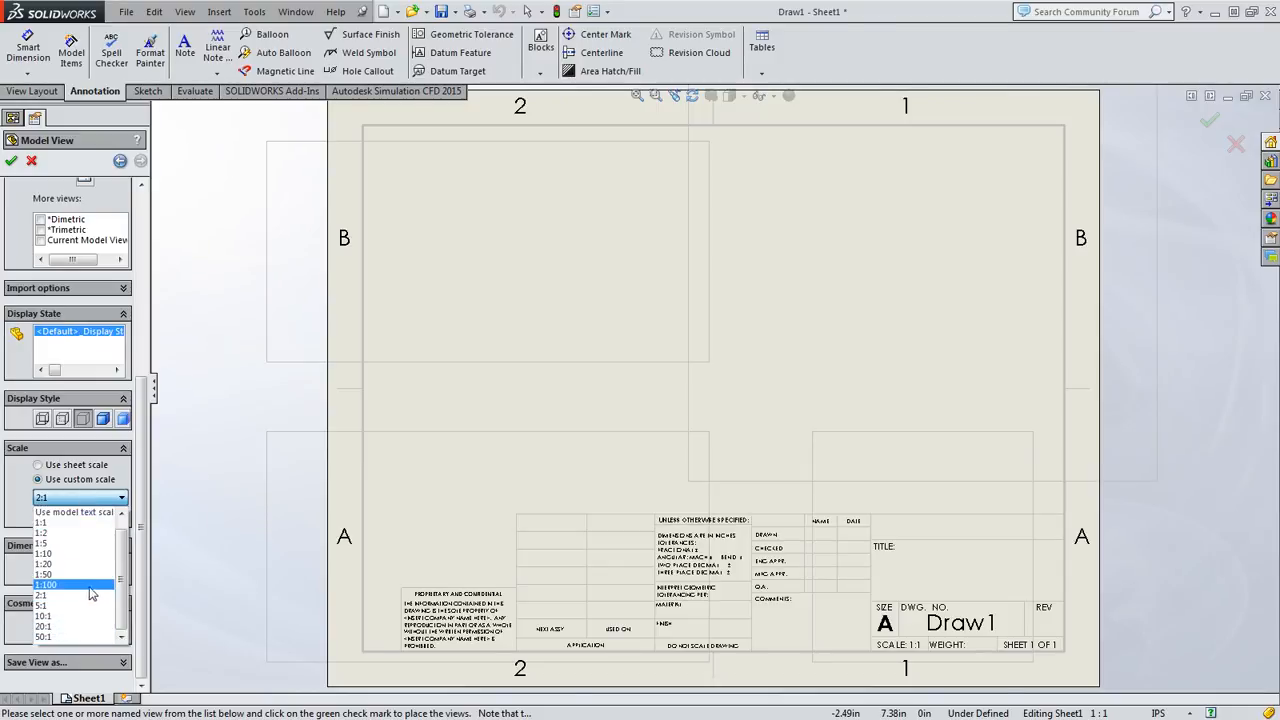
scroll(121, 541, "up", 1)
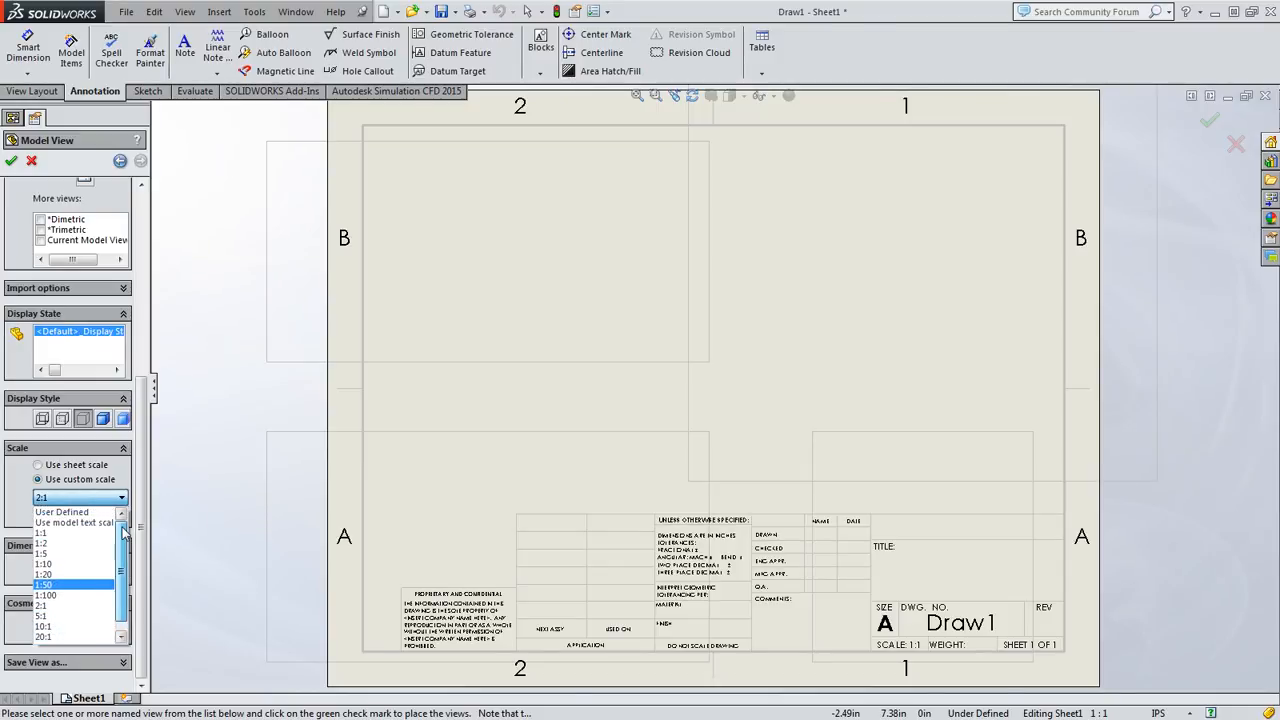
left_click(55, 544)
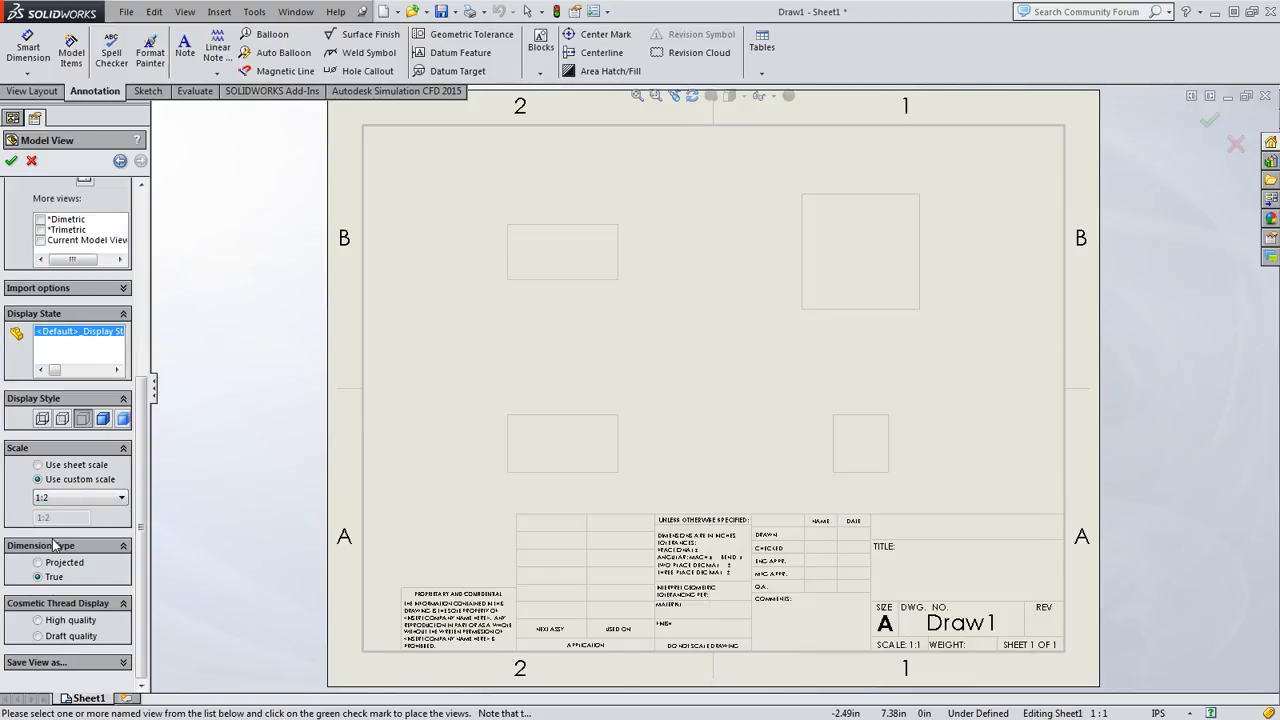
left_click(68, 498)
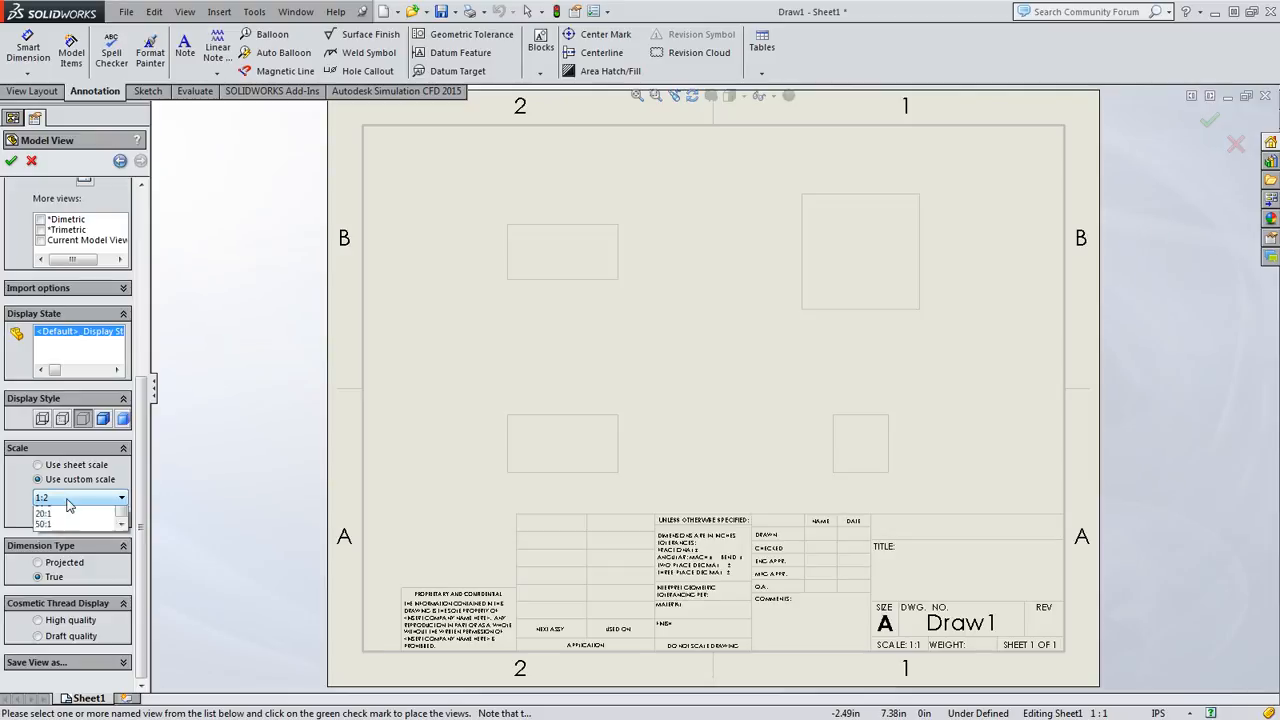
left_click(61, 521)
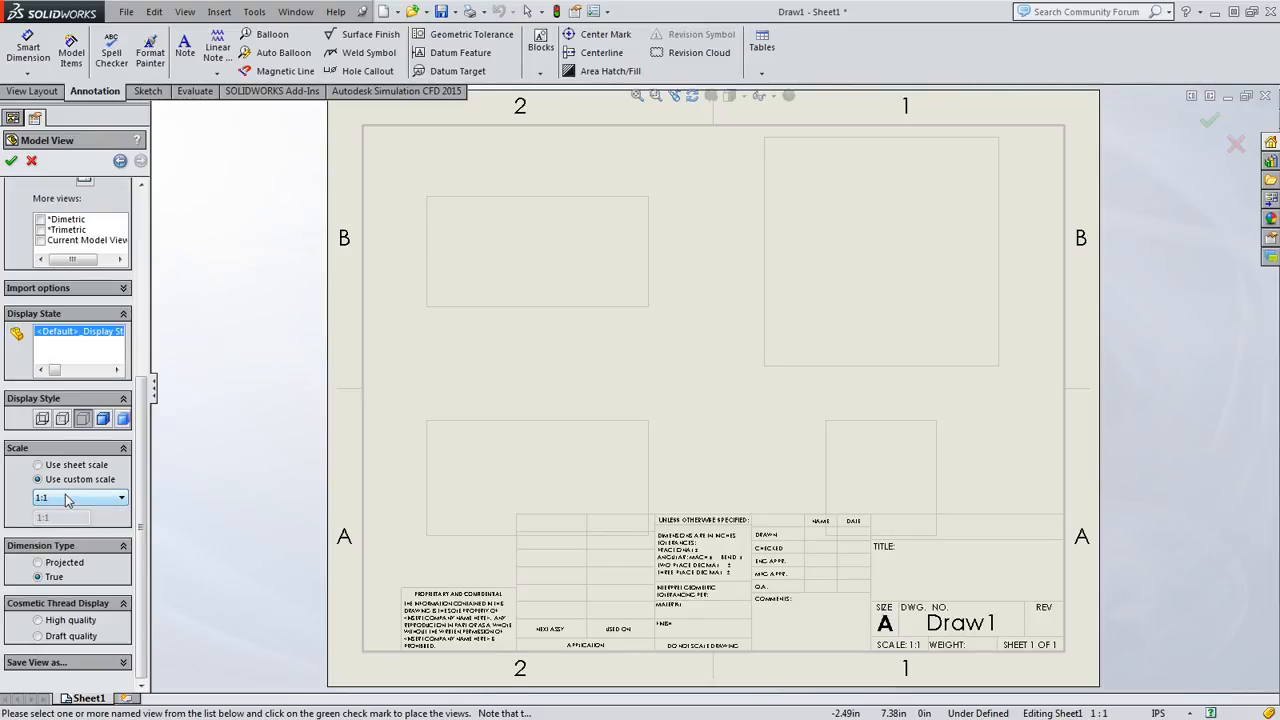
- Set a user-defined scale of 1:1.5 for the model views
left_click(65, 498)
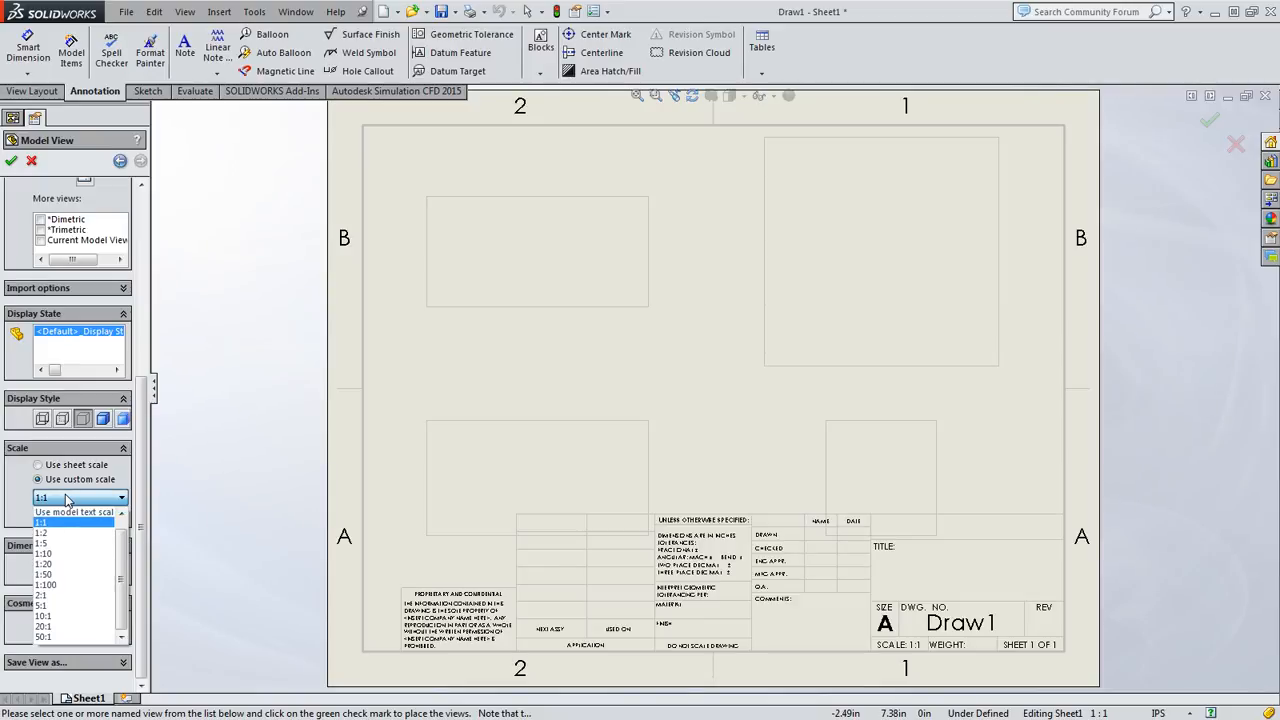
left_click(83, 513)
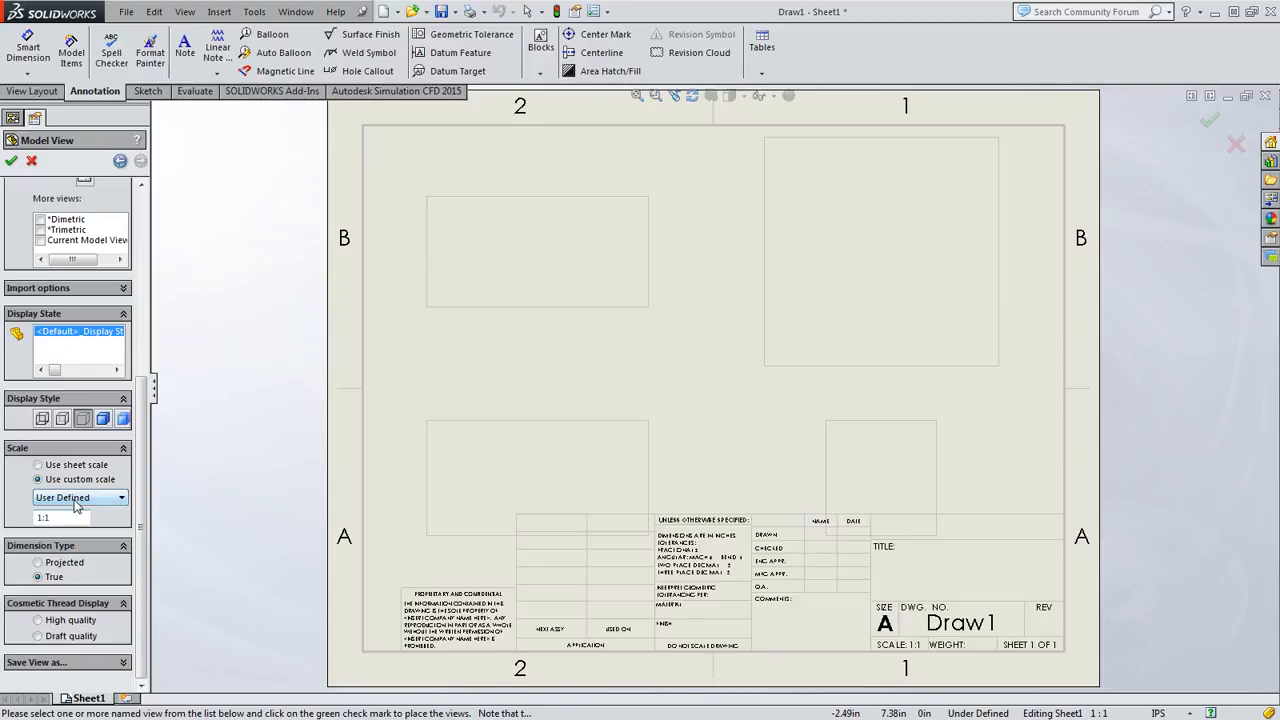
type(".5")
key("Return")
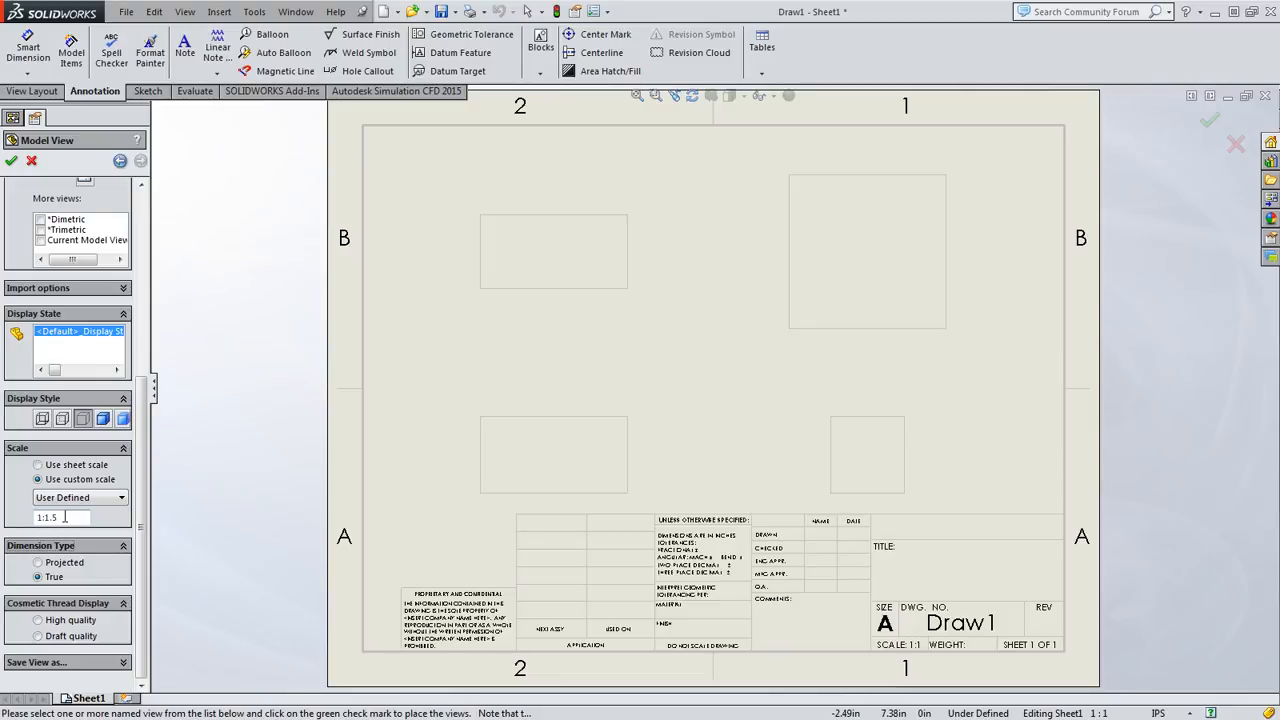
- Finish the scale setting and place the front, top, right and isometric views on the sheet
double_click(40, 516)
left_click(74, 517)
left_click_drag(74, 517, 36, 517)
left_click_drag(139, 448, 139, 580)
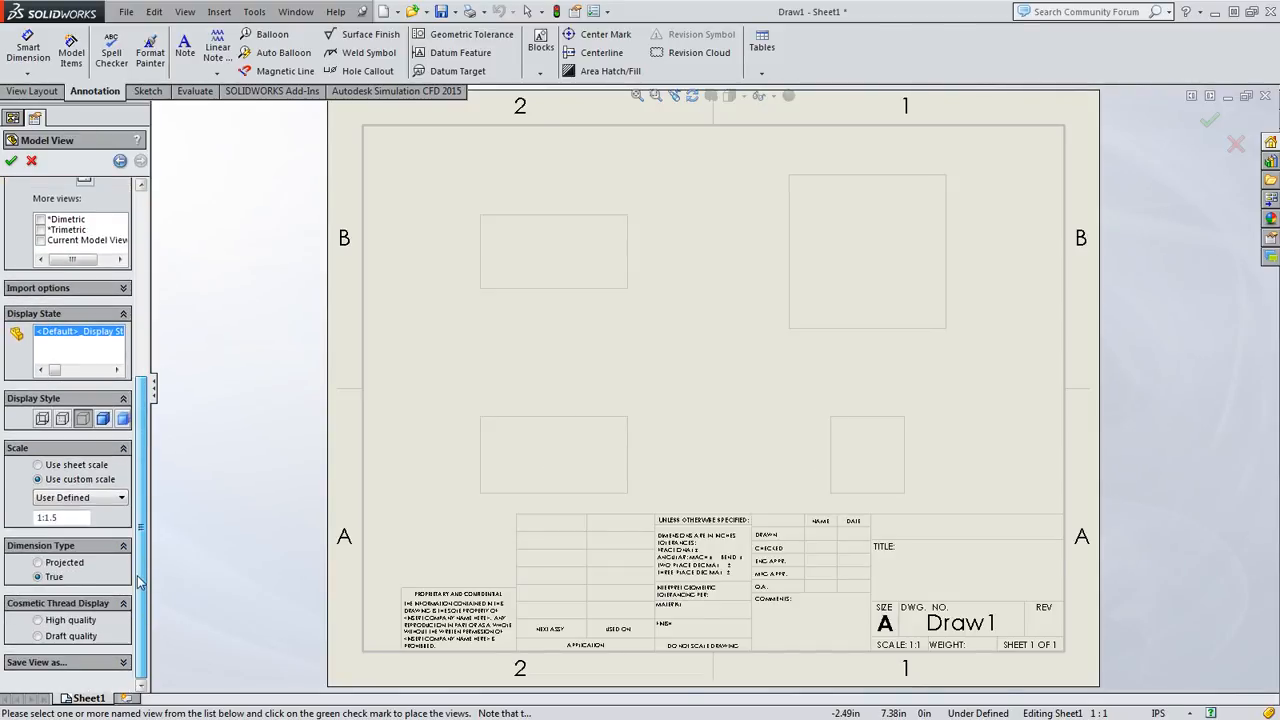
left_click(11, 160)
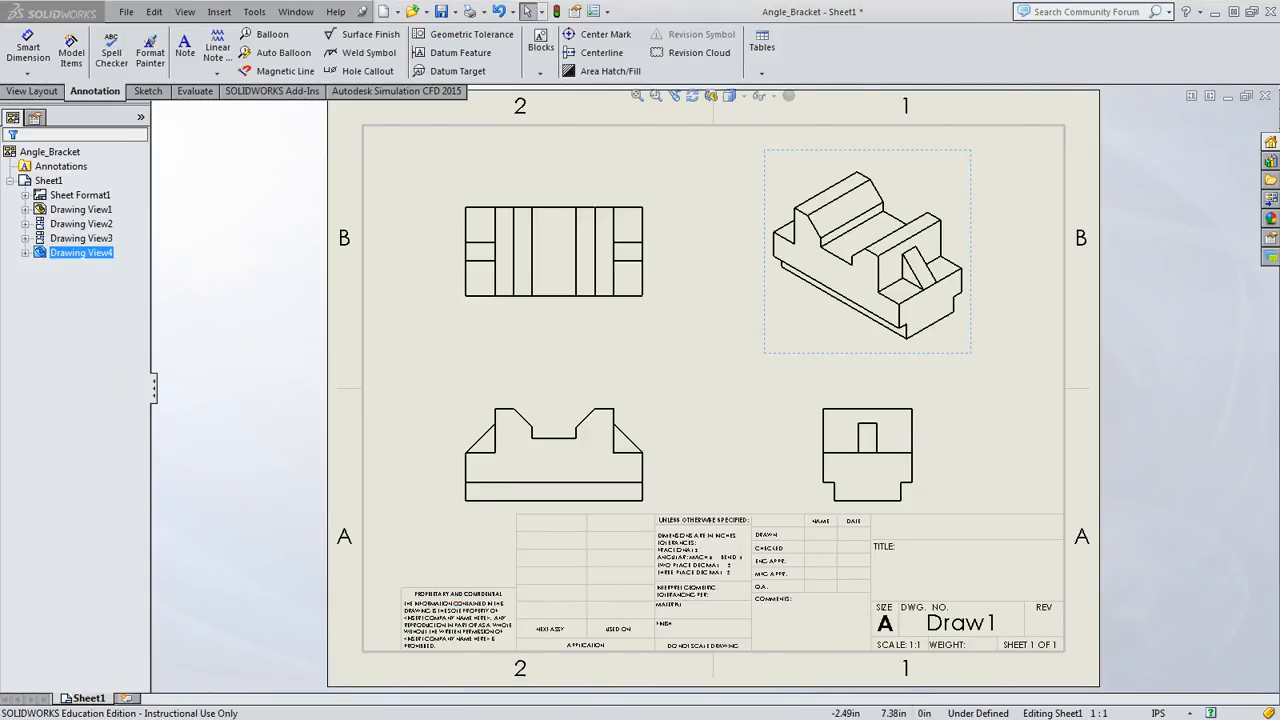
- Examine the dimensioned angle bracket reference image in the browser and compare it with the SOLIDWORKS drawing views
left_click_drag(0, 266, 272, 2)
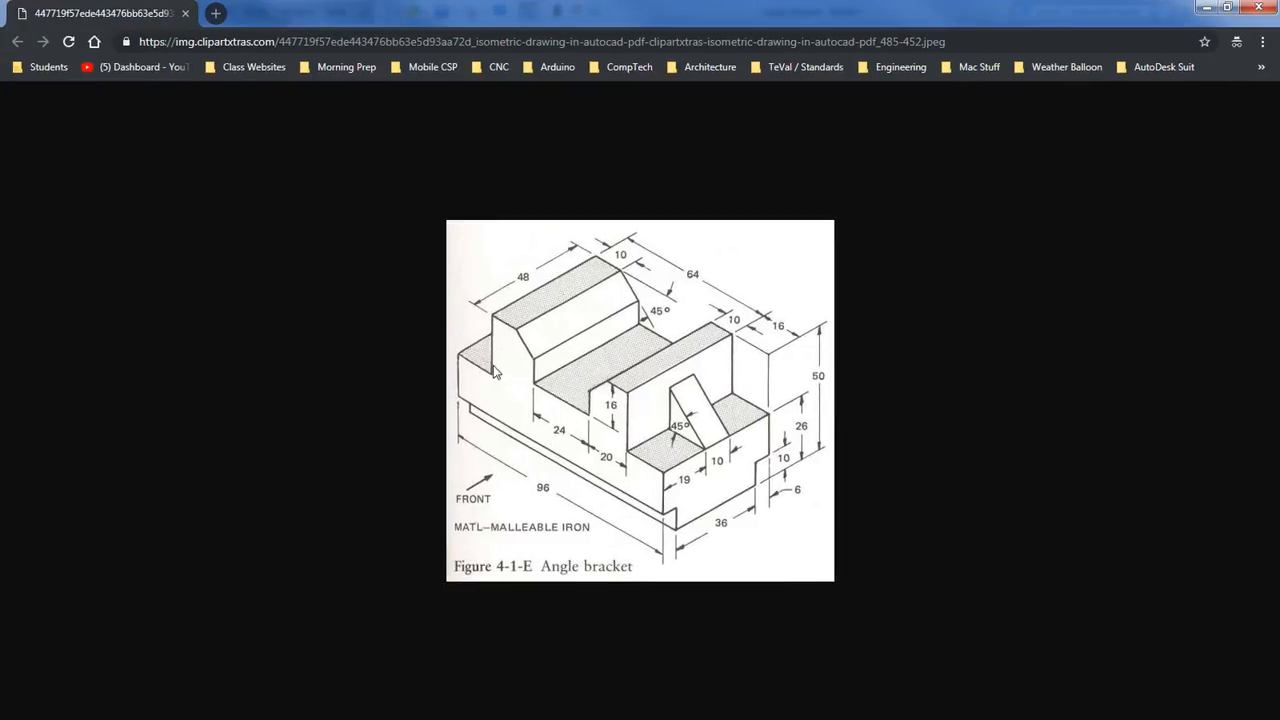
mouse_move(581, 4)
left_mouse_down()
mouse_move(206, 287)
mouse_move(0, 280)
left_mouse_up()
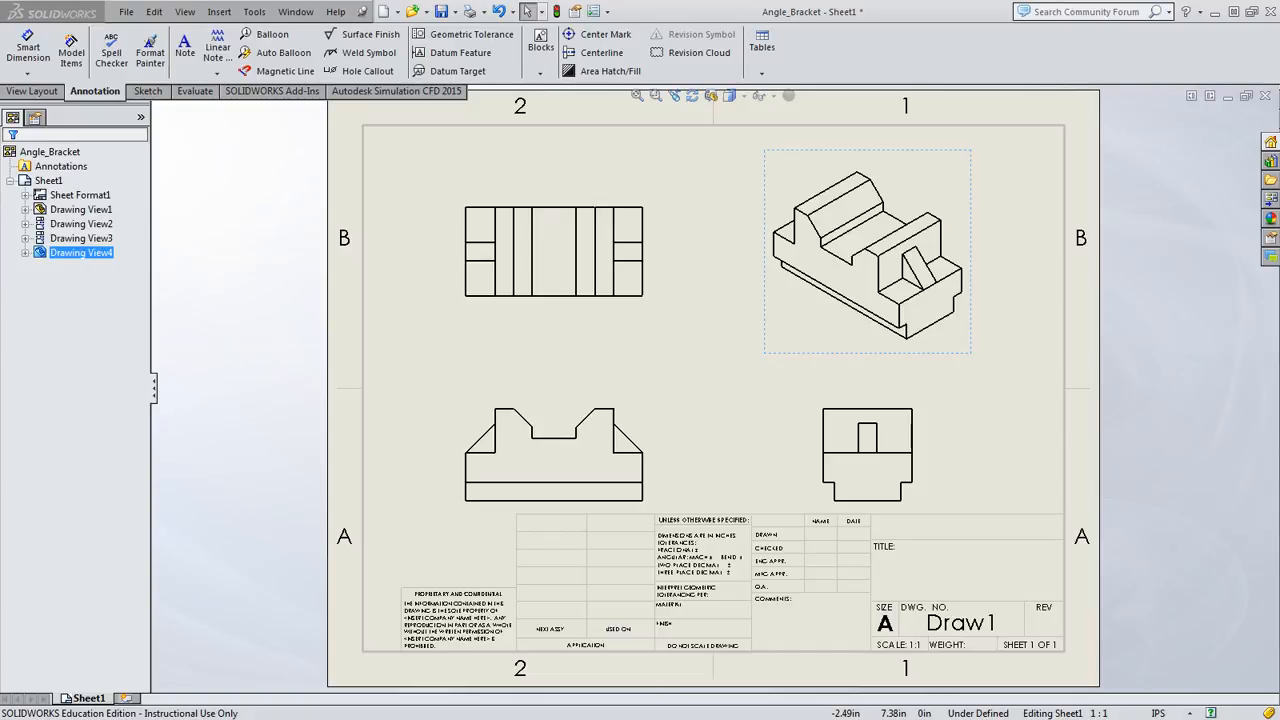
left_click_drag(0, 12, 826, 6)
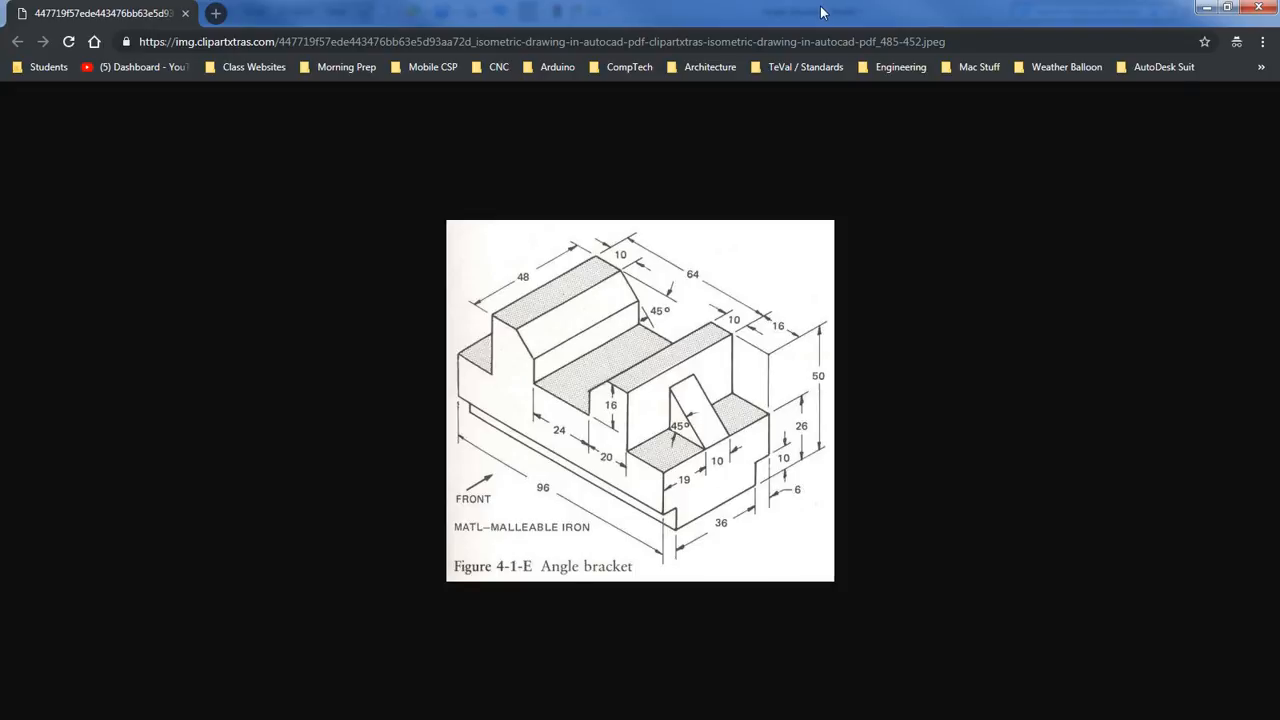
left_click_drag(821, 12, 0, 376)
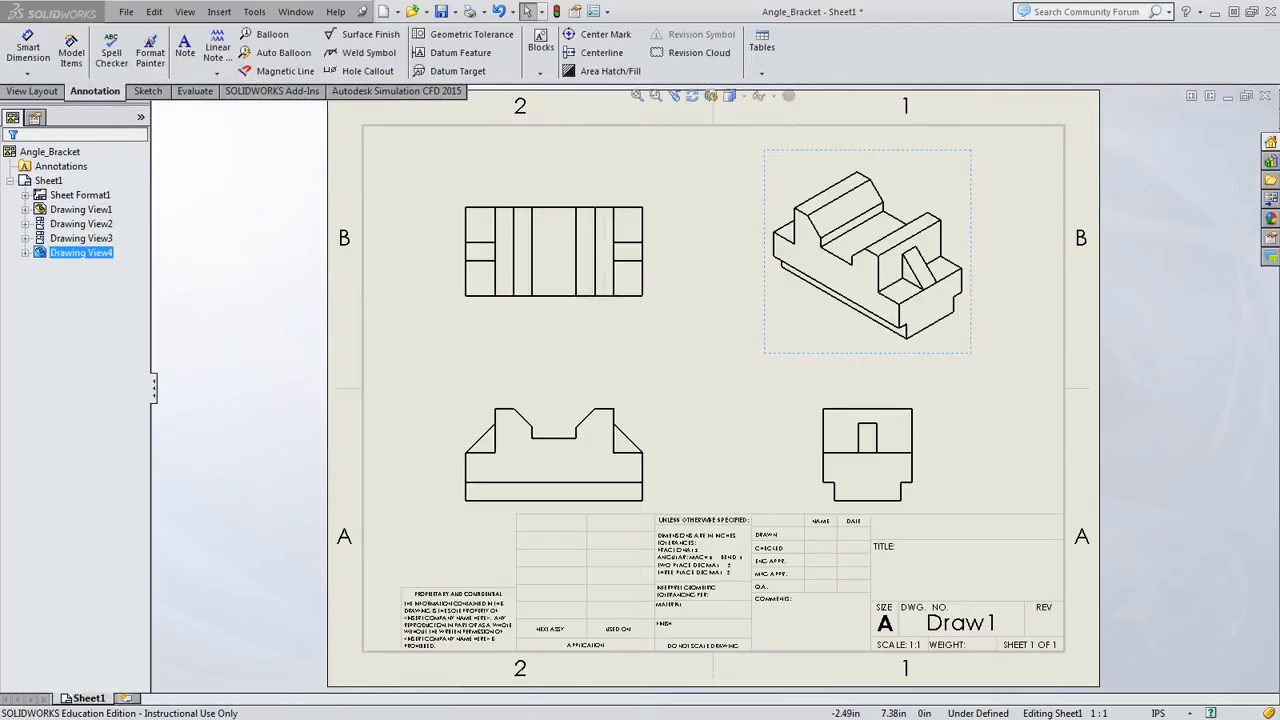
left_click(268, 245)
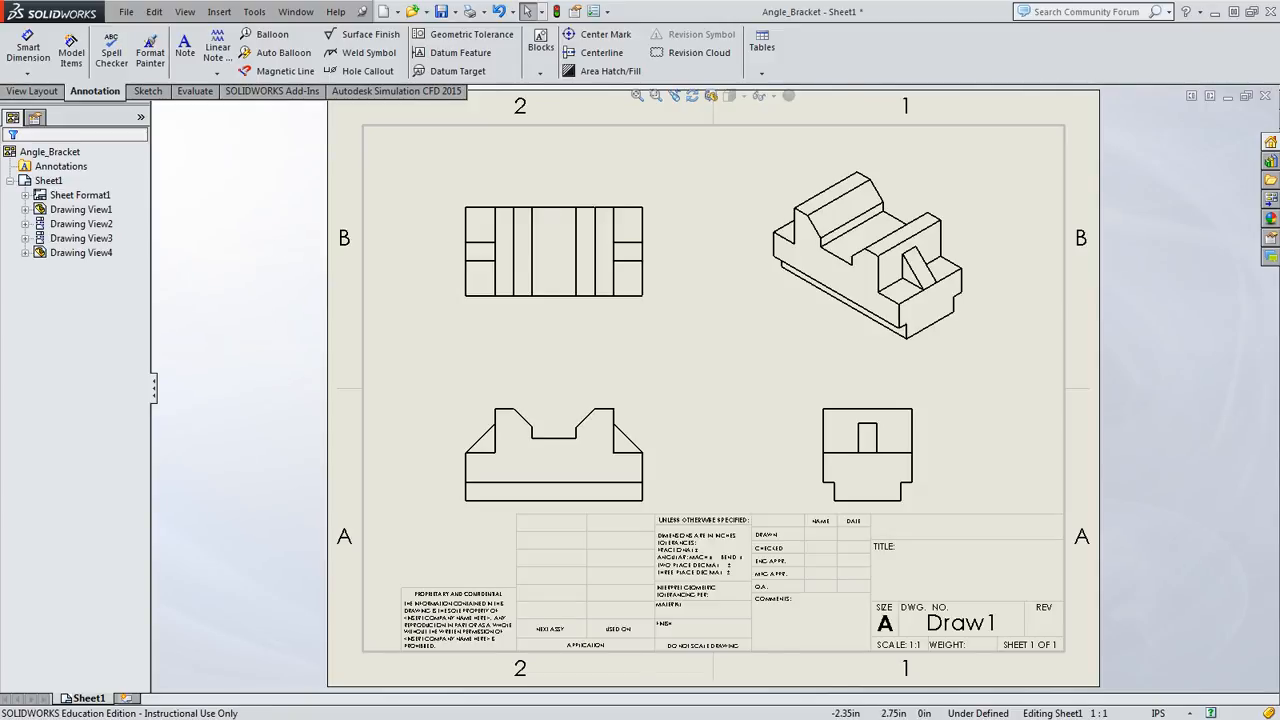
left_click_drag(0, 263, 500, 2)
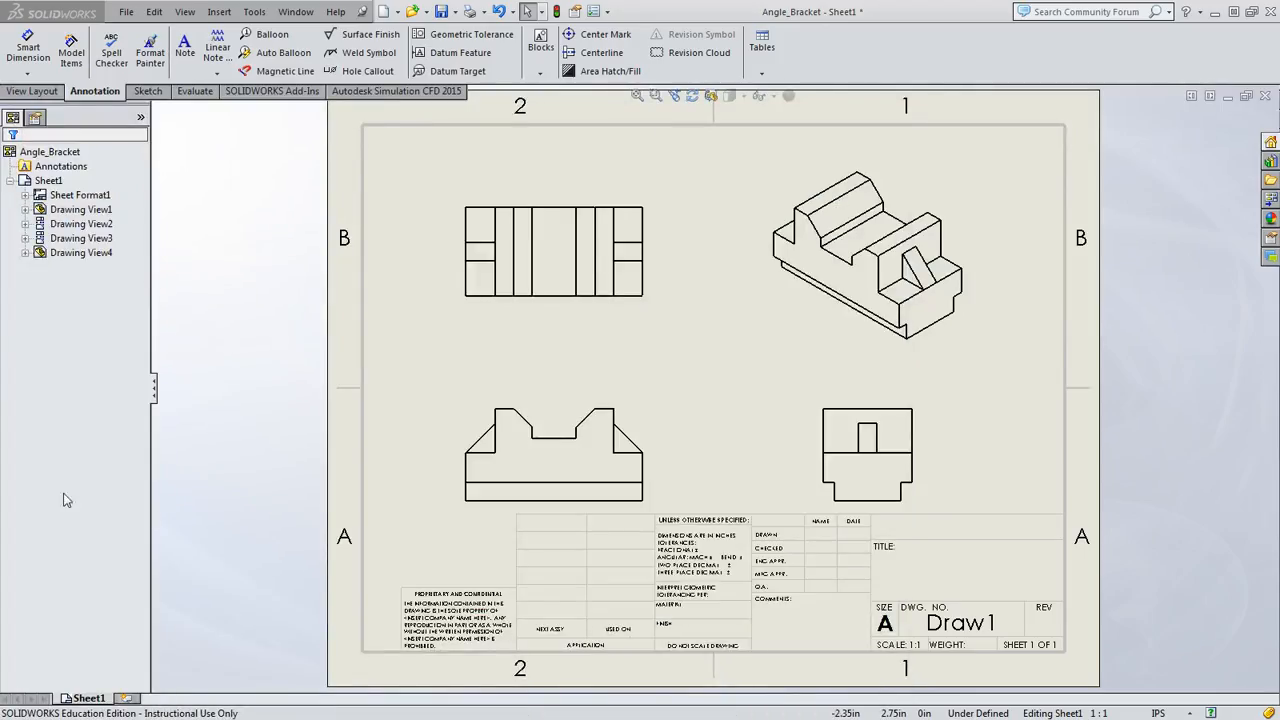
- Set the display style of the right view and the front view to hidden lines visible
left_click(845, 433)
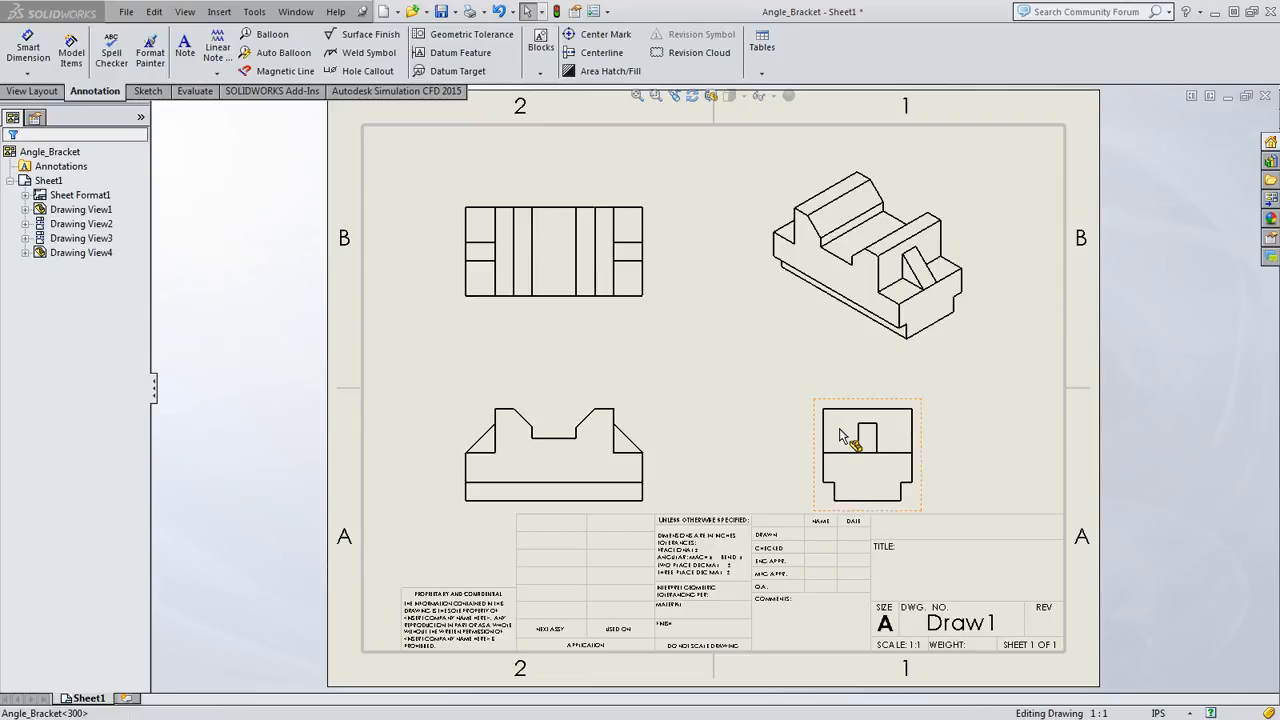
left_click(55, 599)
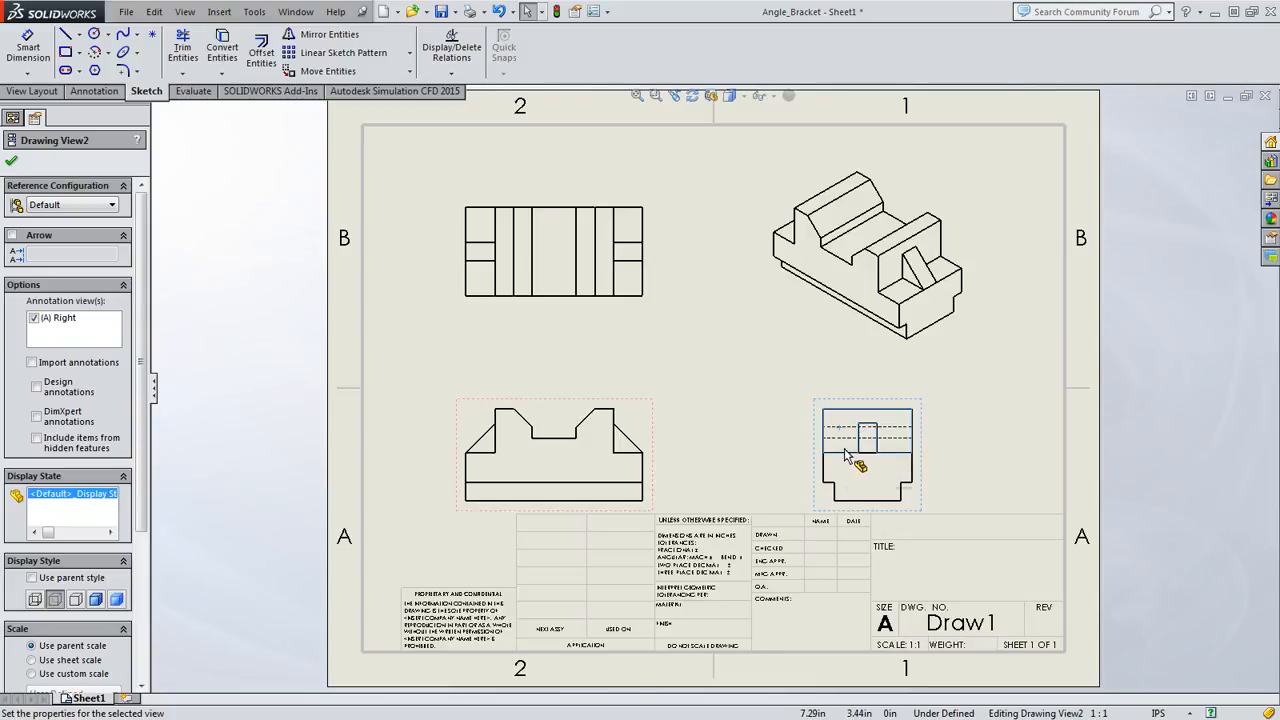
left_click(707, 462)
left_click(571, 486)
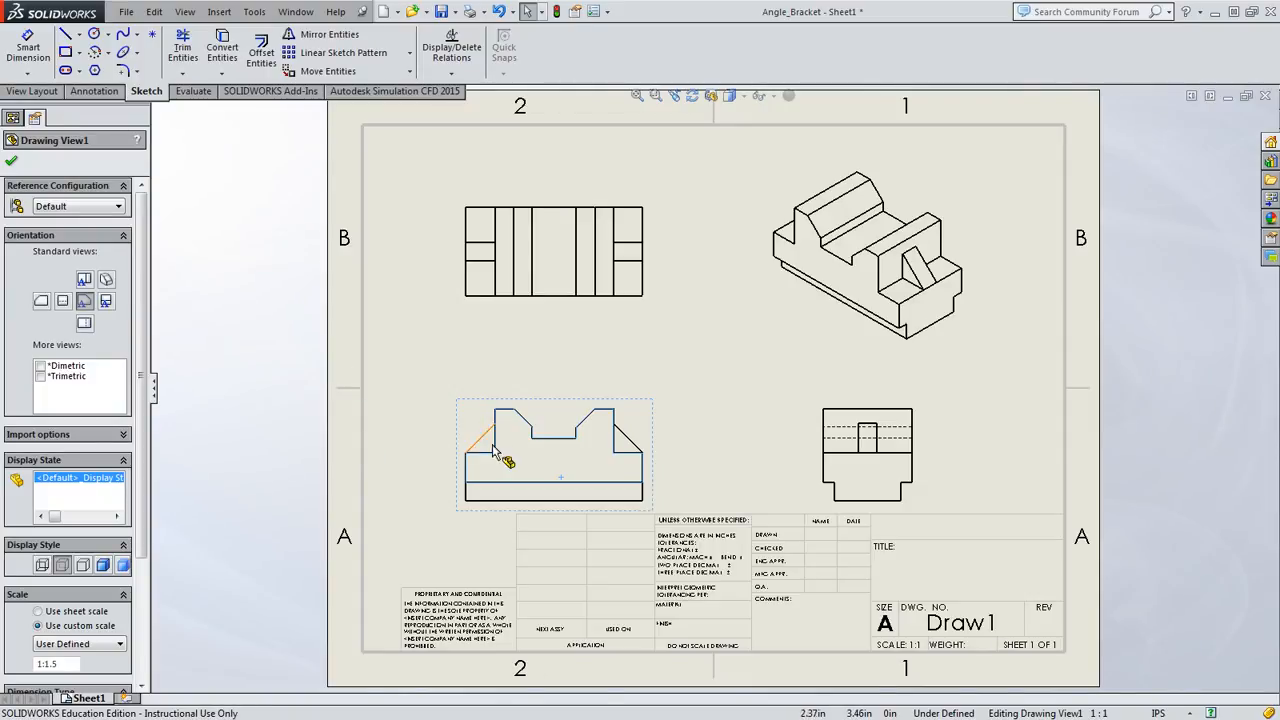
- Compare the corners of the central cutout in the front view with the dashed hidden lines in the right view
left_click(577, 439)
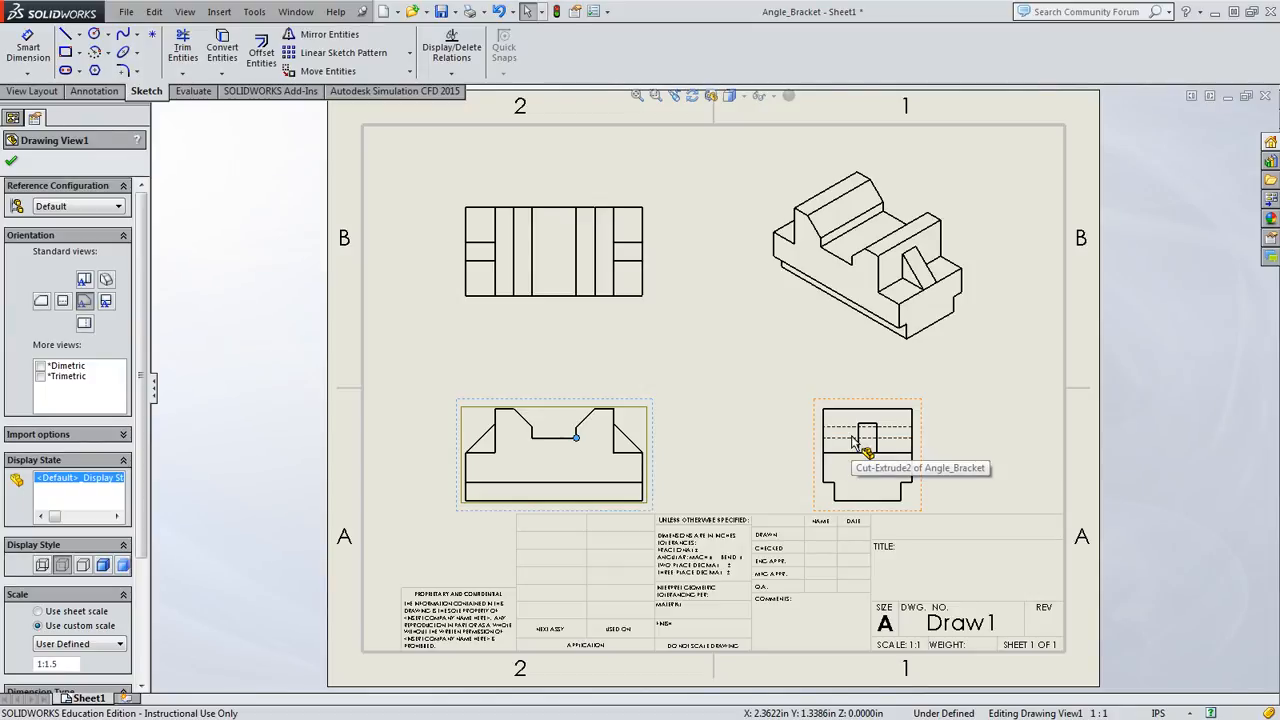
left_click(576, 430)
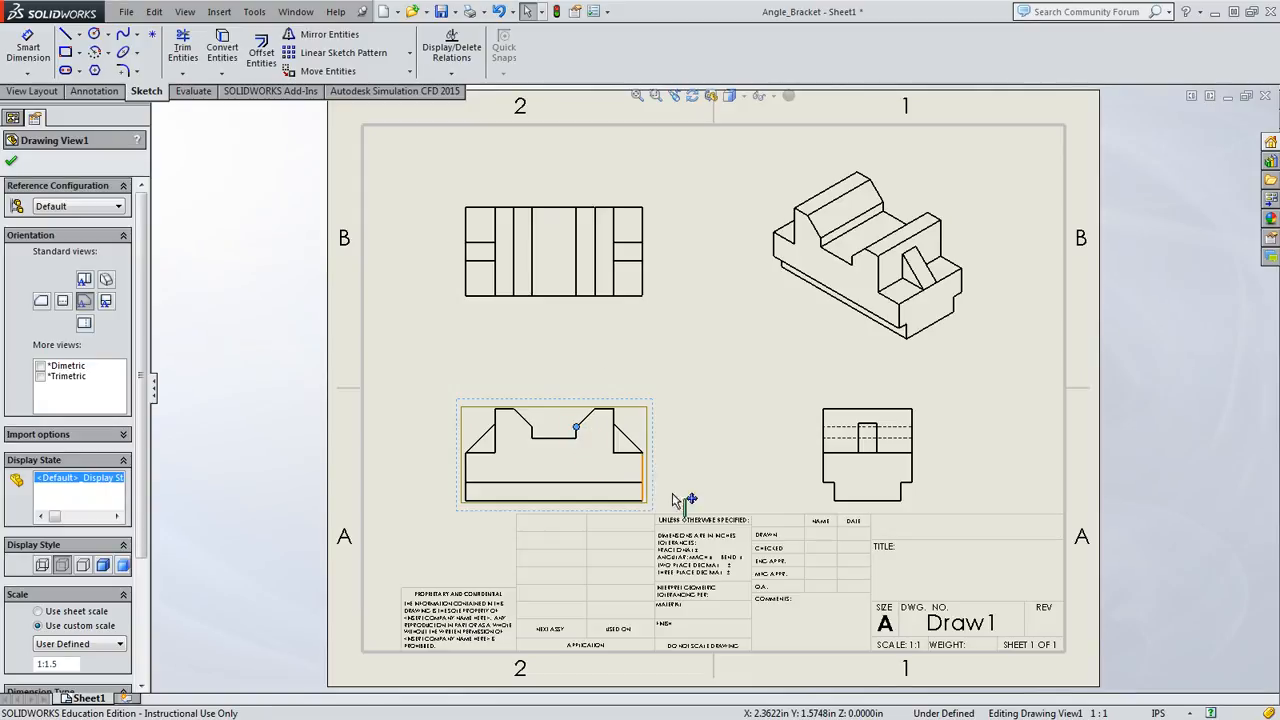
left_click(834, 437)
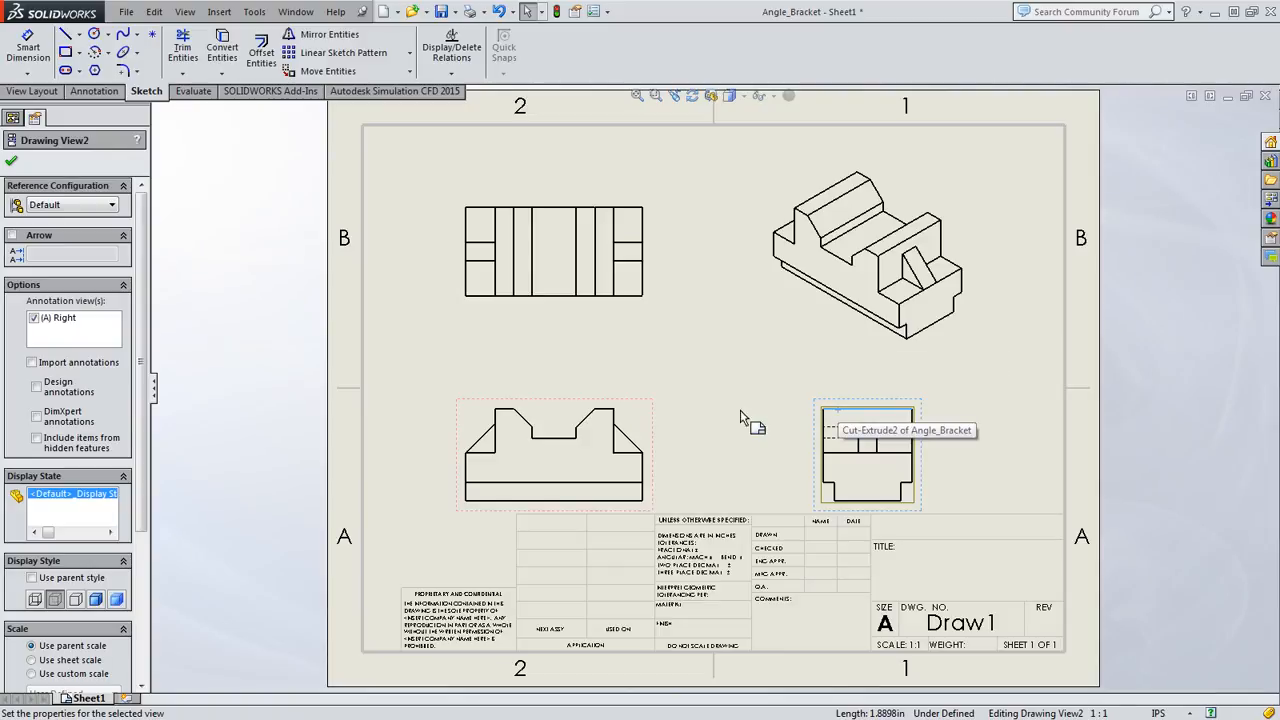
left_click(588, 418)
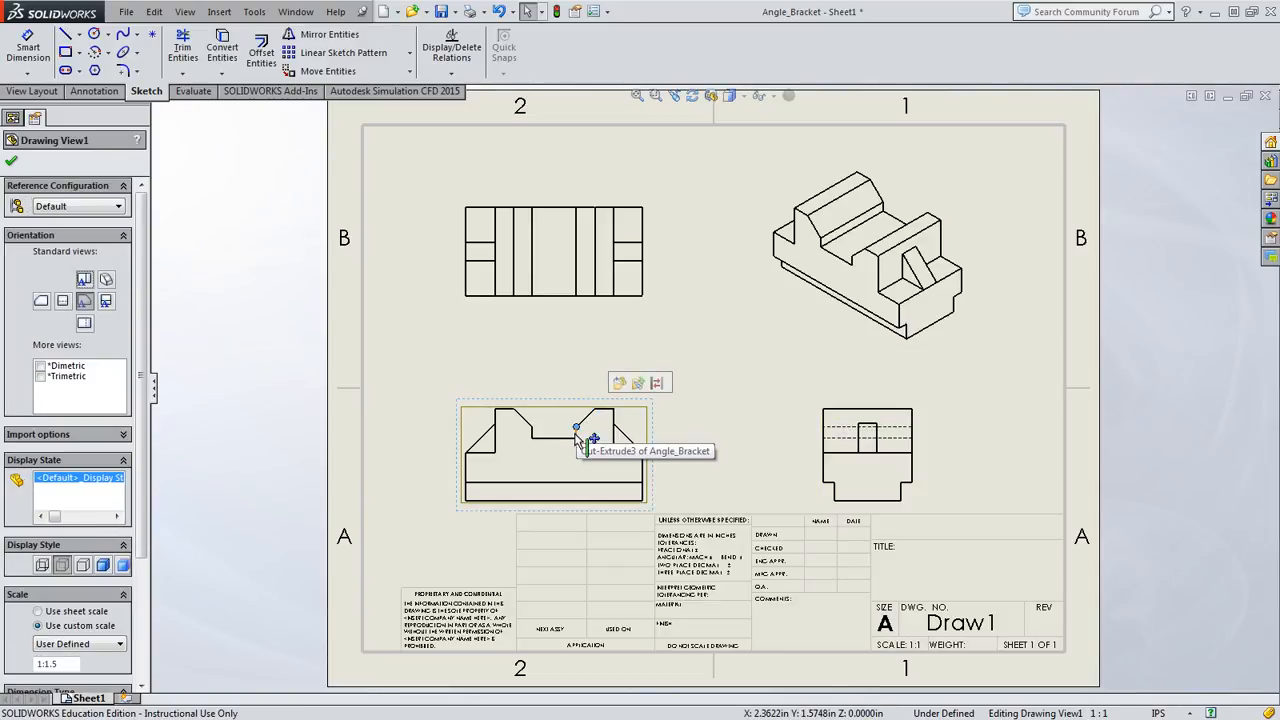
left_click(697, 337)
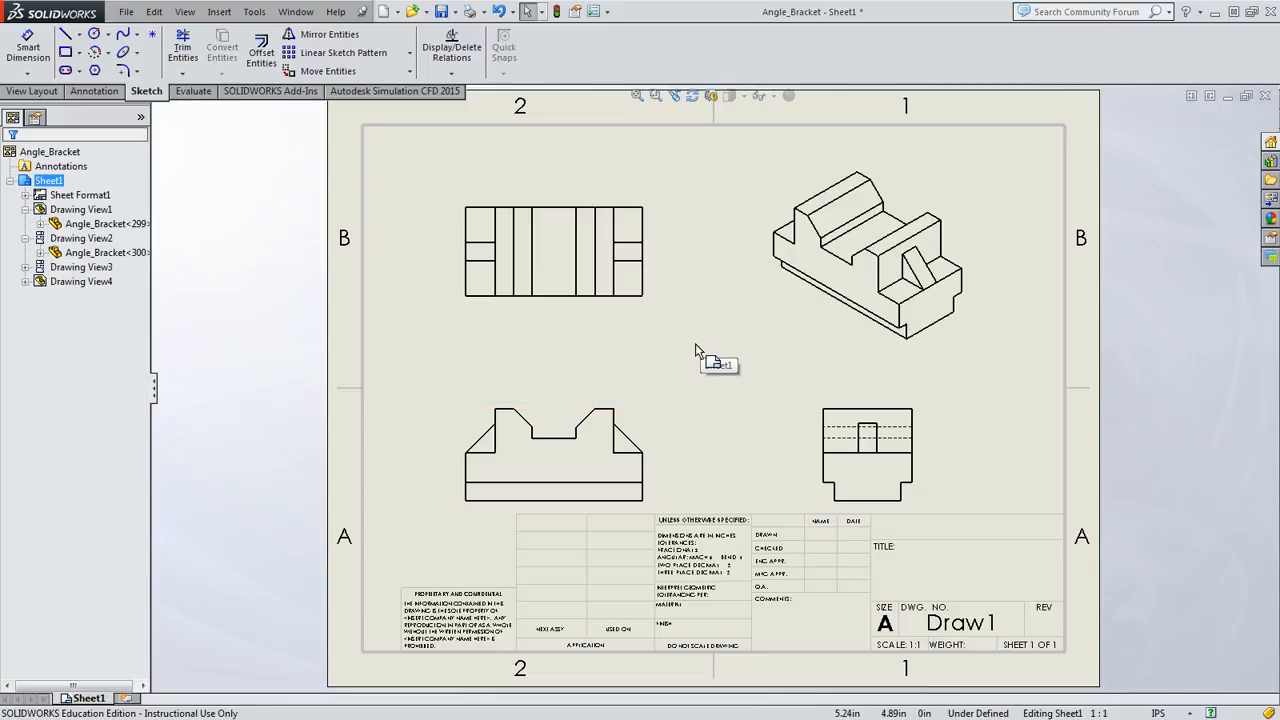
- Set the display style of the top view to hidden lines visible
left_click(630, 275)
left_click(35, 599)
left_click(54, 600)
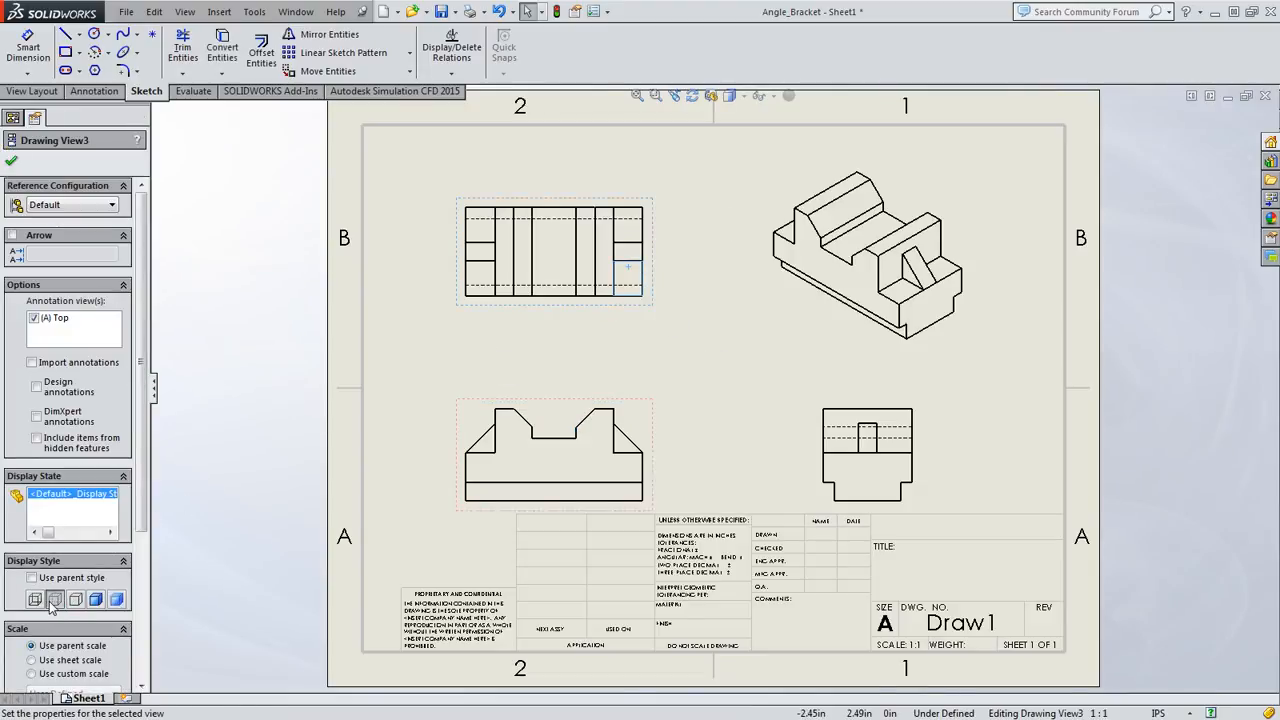
left_click(446, 346)
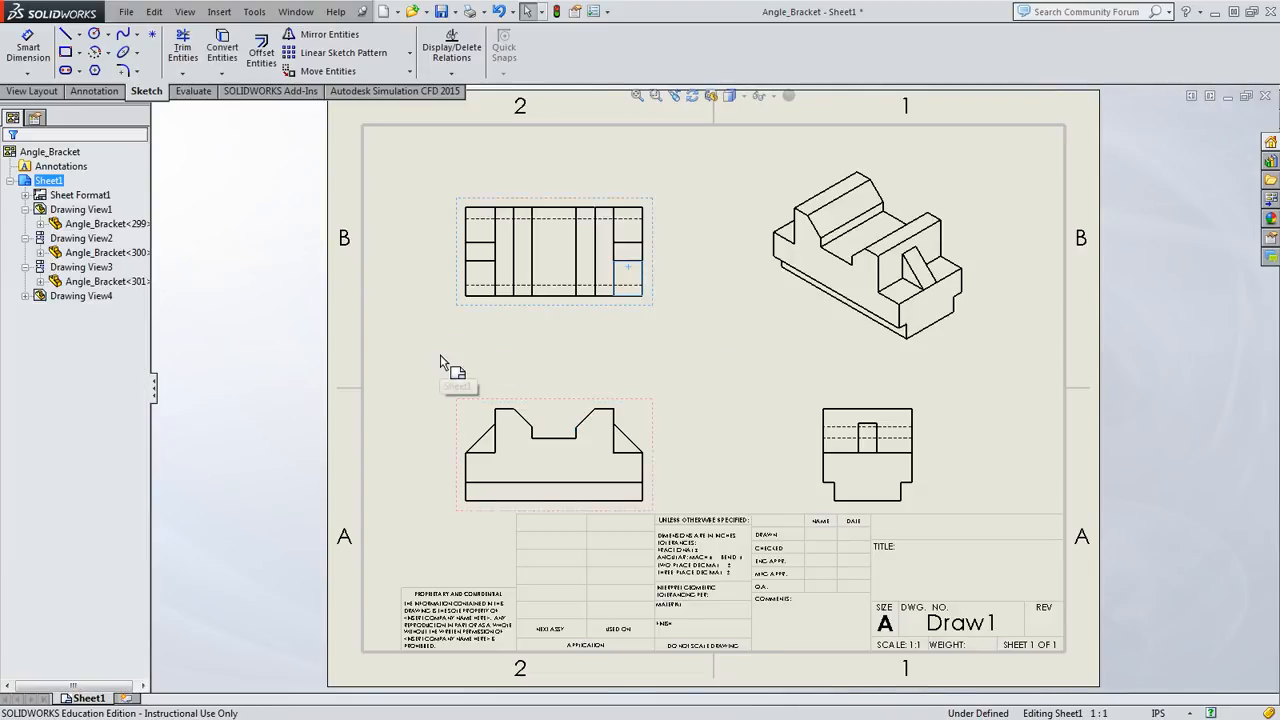
- Compare the top view's dashed hidden lines with the lower base notch in the isometric view and the base edge in the front view
left_click(549, 289)
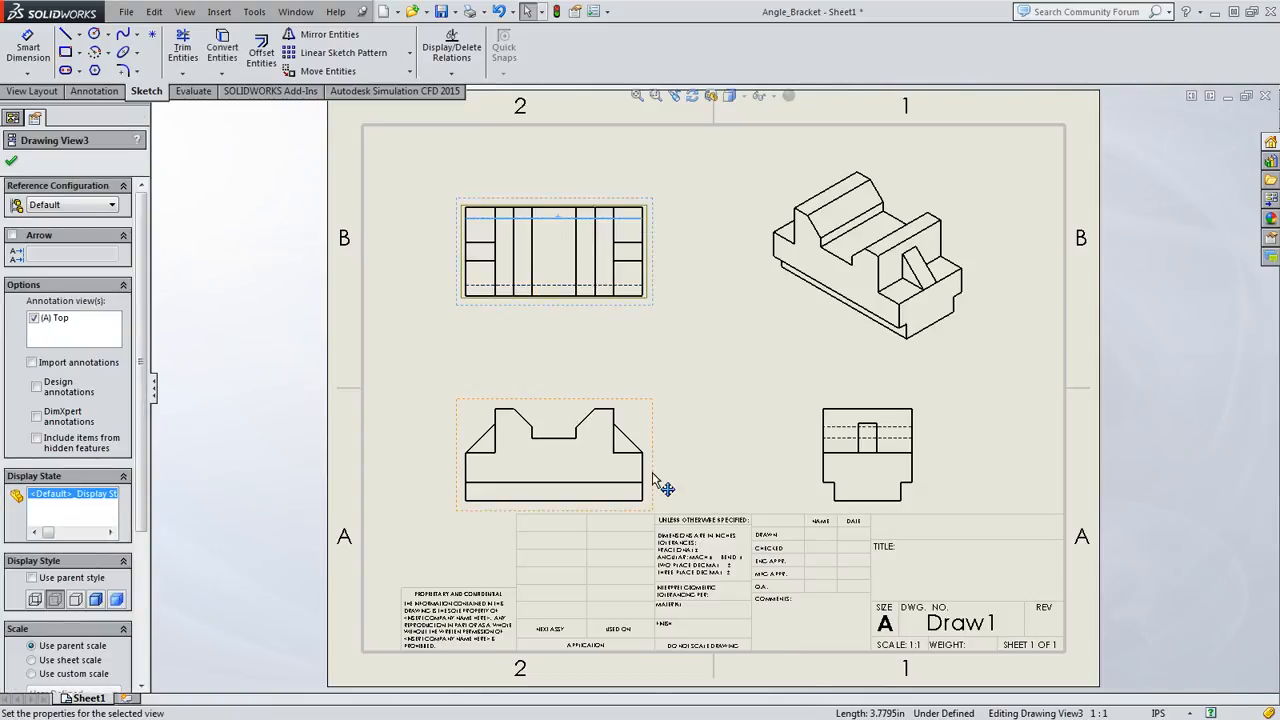
left_click(921, 334)
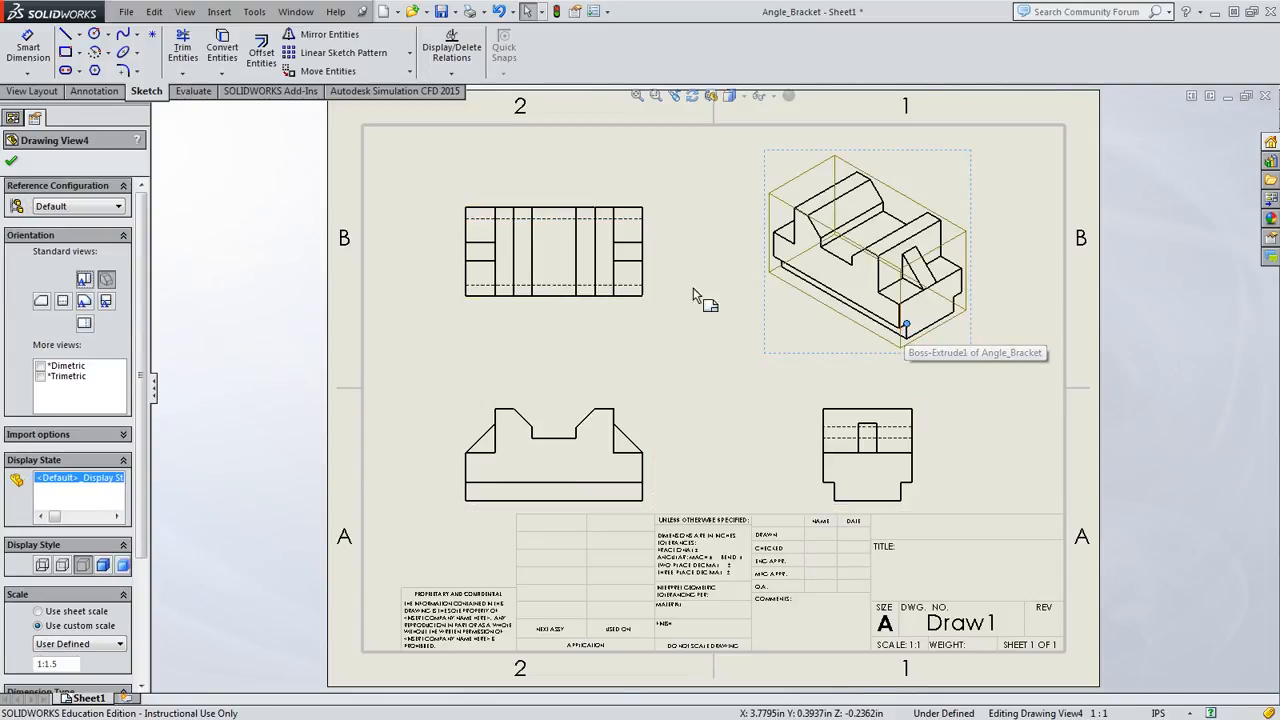
left_click(640, 290)
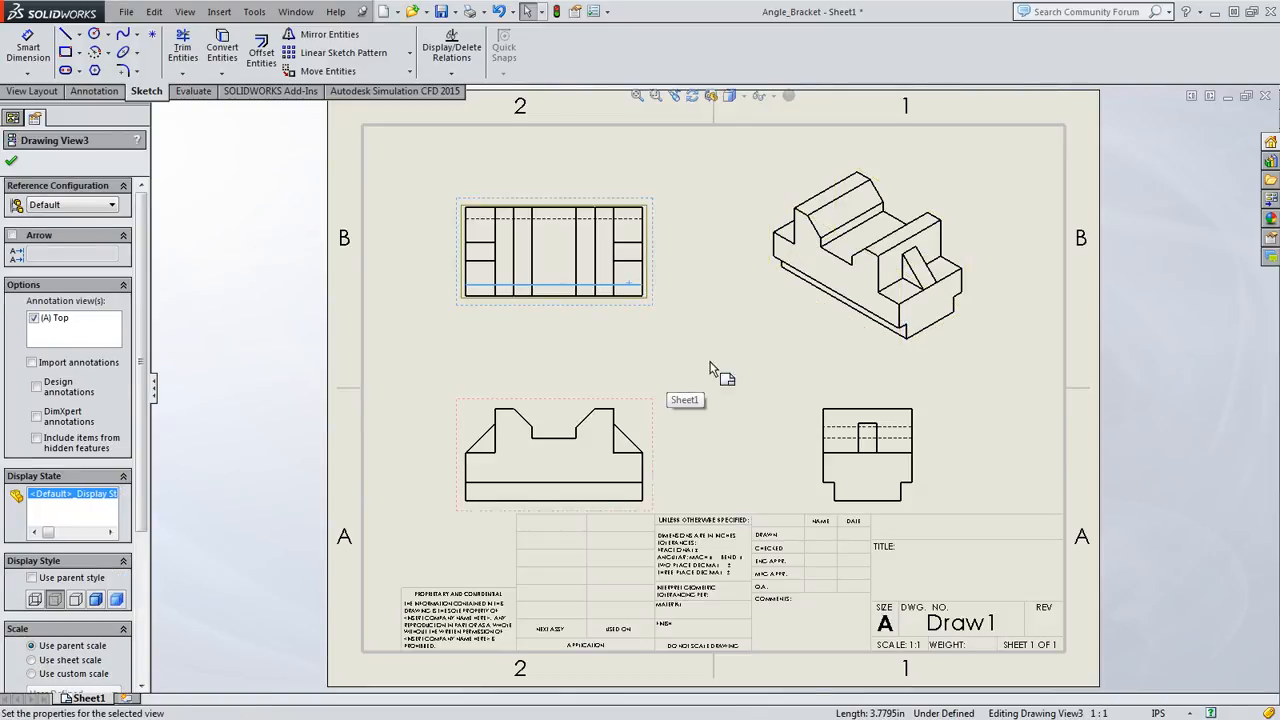
left_click(957, 312)
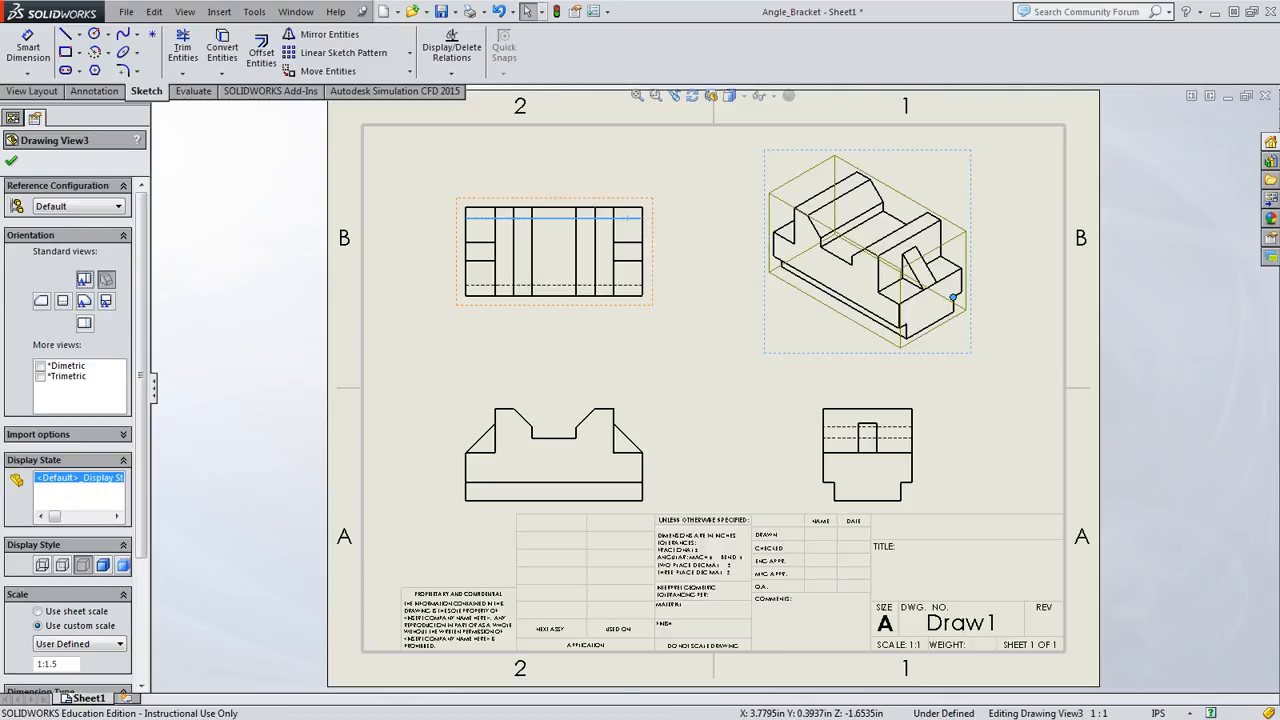
left_click(645, 222)
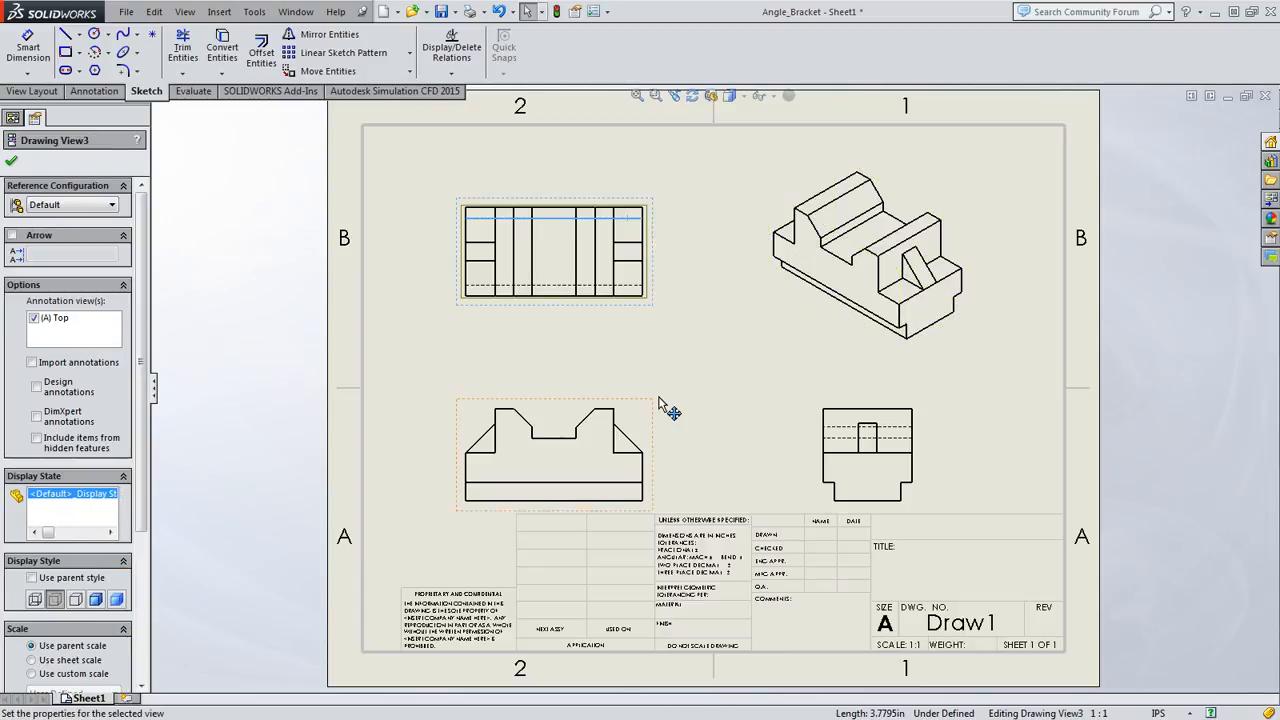
left_click(733, 362)
left_click(545, 440)
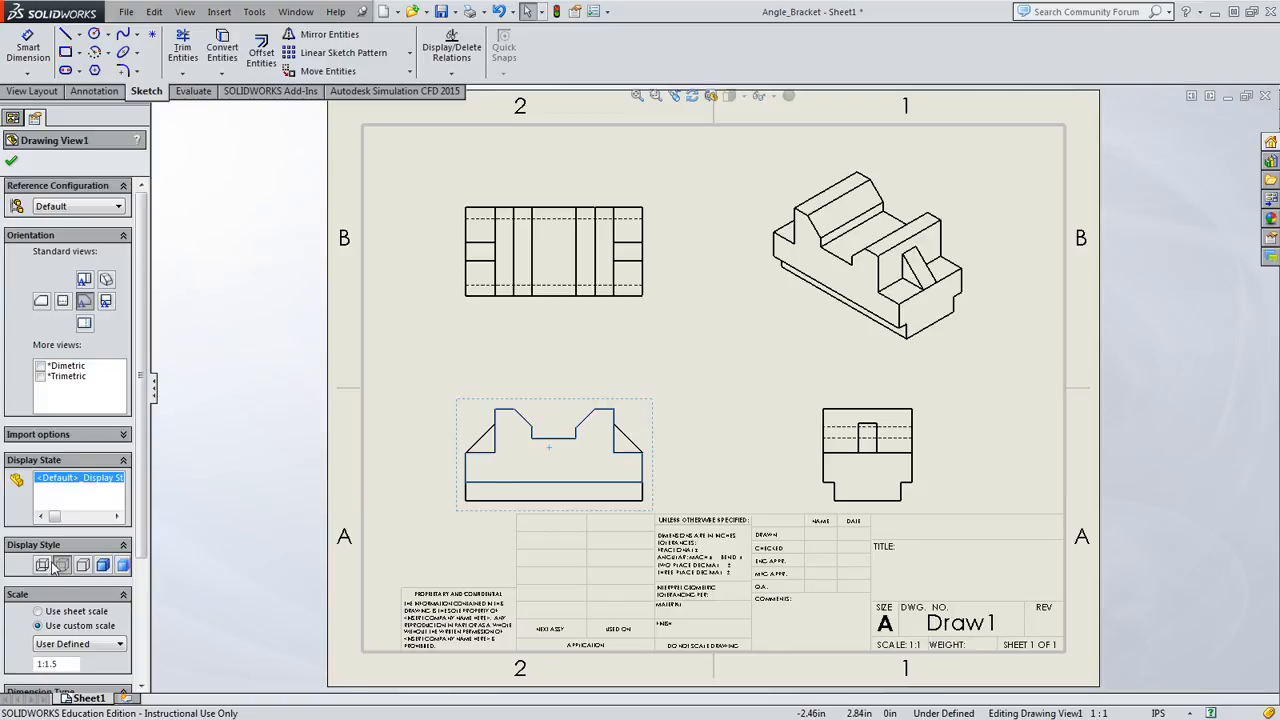
left_click(612, 489)
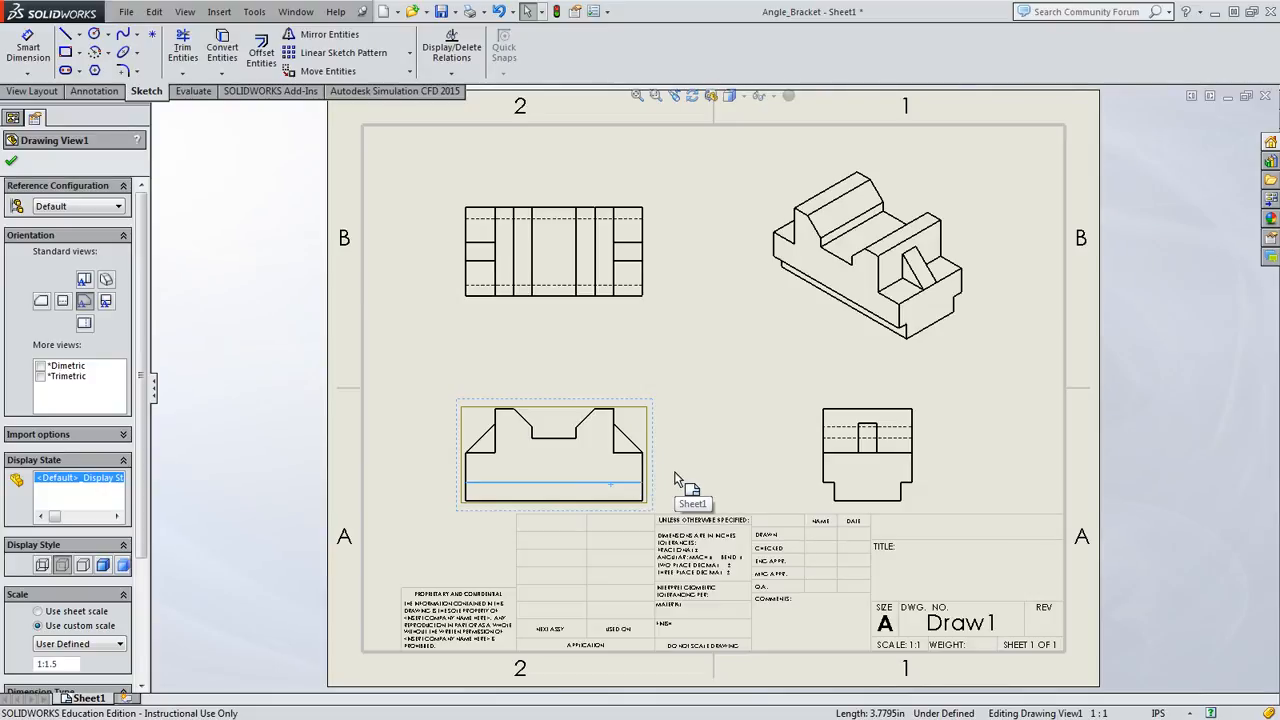
left_click(697, 399)
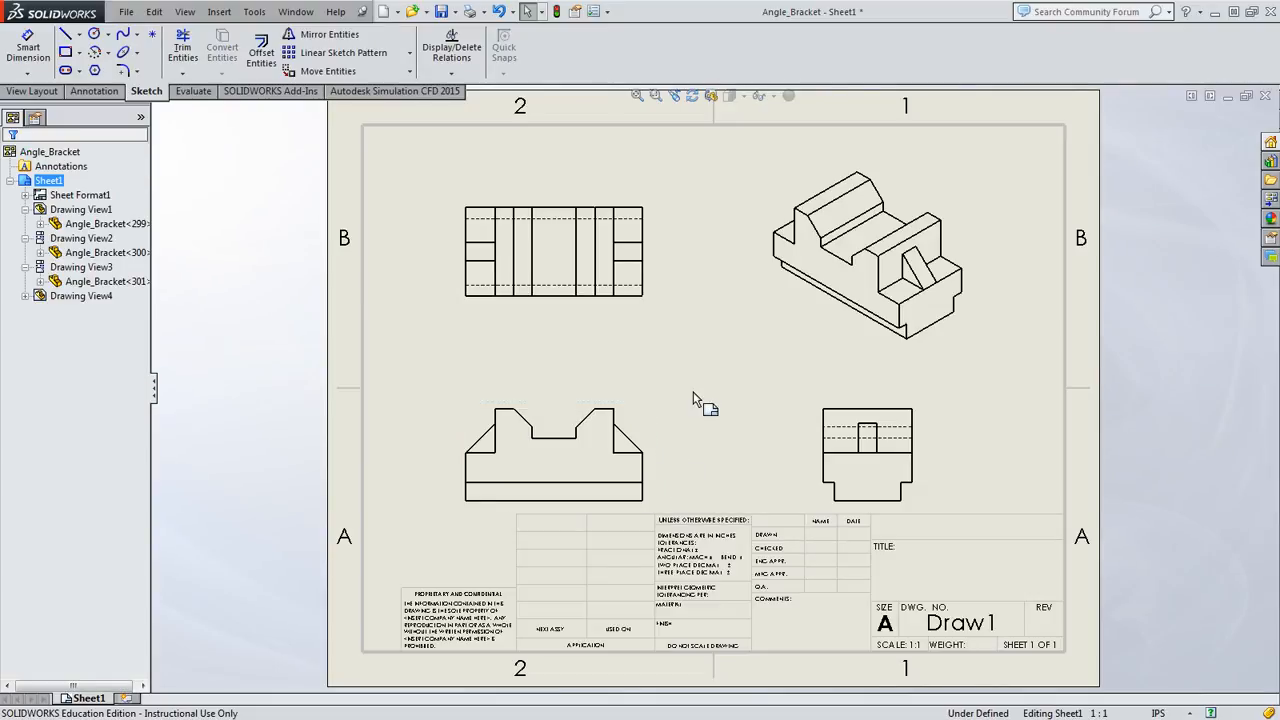
- Set the display style of the isometric view to shaded with edges
left_click(792, 301)
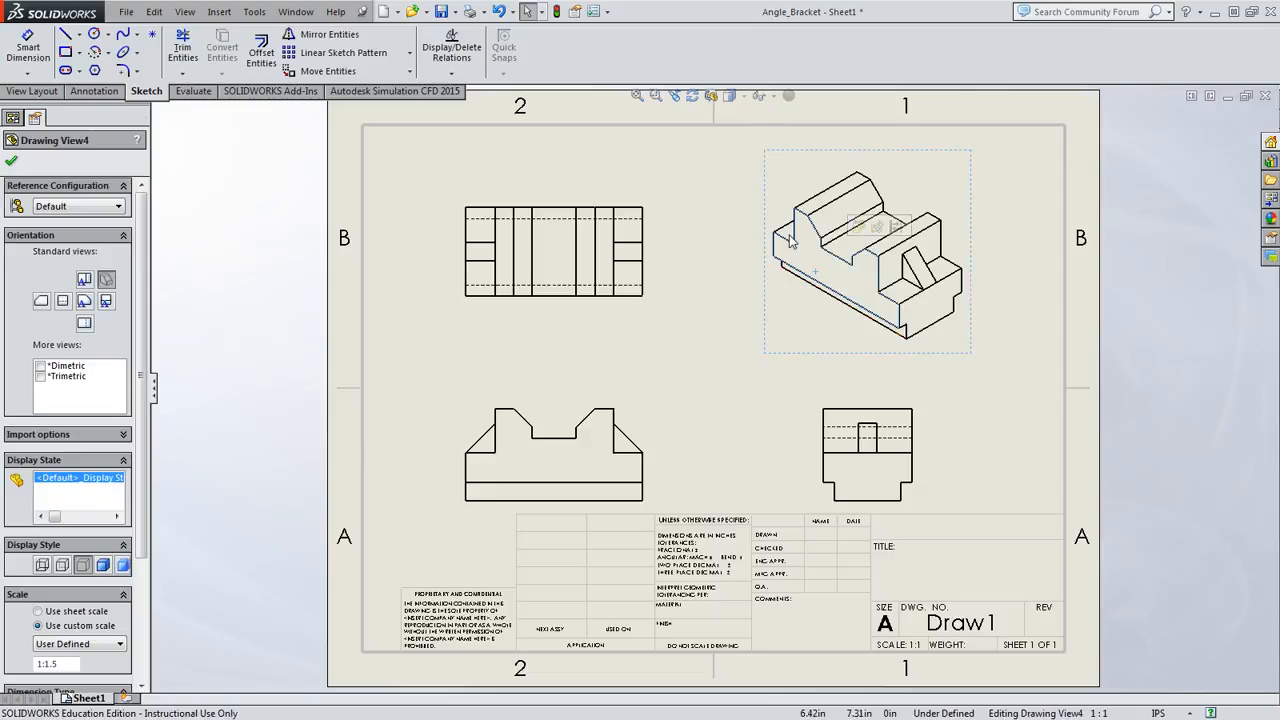
left_click(729, 96)
left_click(731, 118)
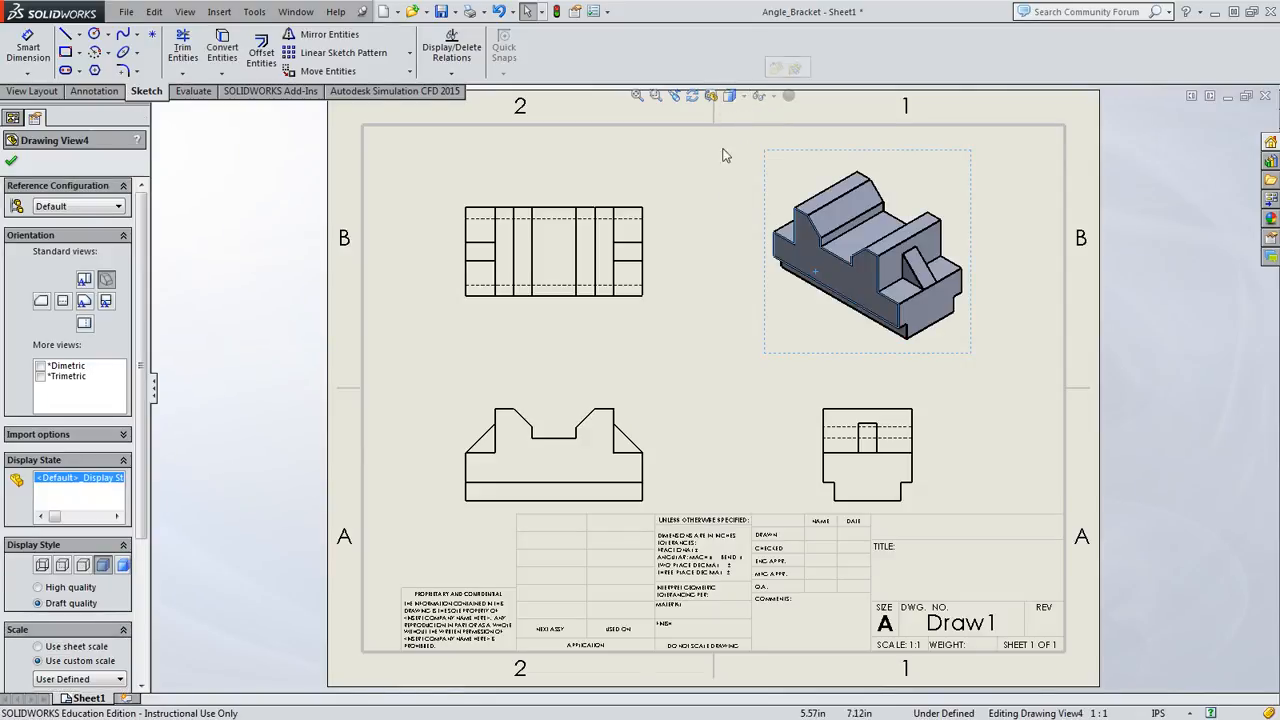
left_click(712, 268)
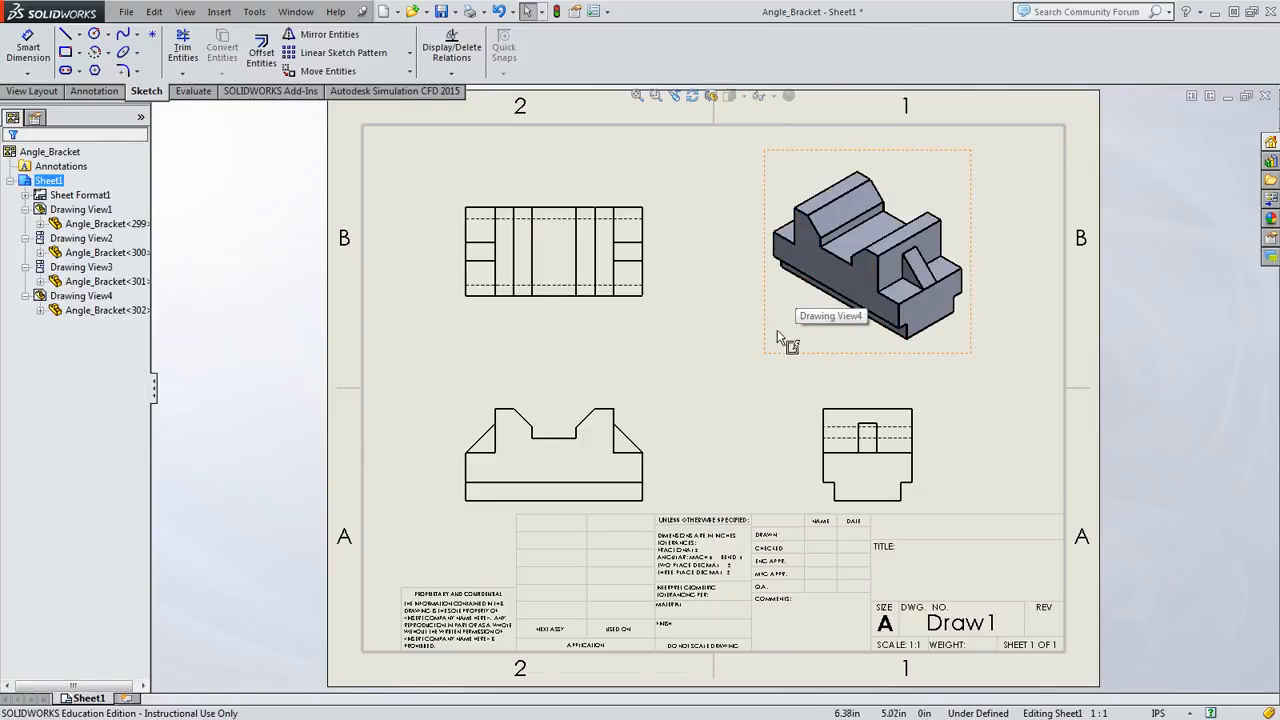
- Move the isometric view toward the sheet's right border, and shift the front view up and left, clear of the title block
left_click_drag(775, 362, 845, 351)
left_click(706, 420)
scroll(700, 417, "up", 3)
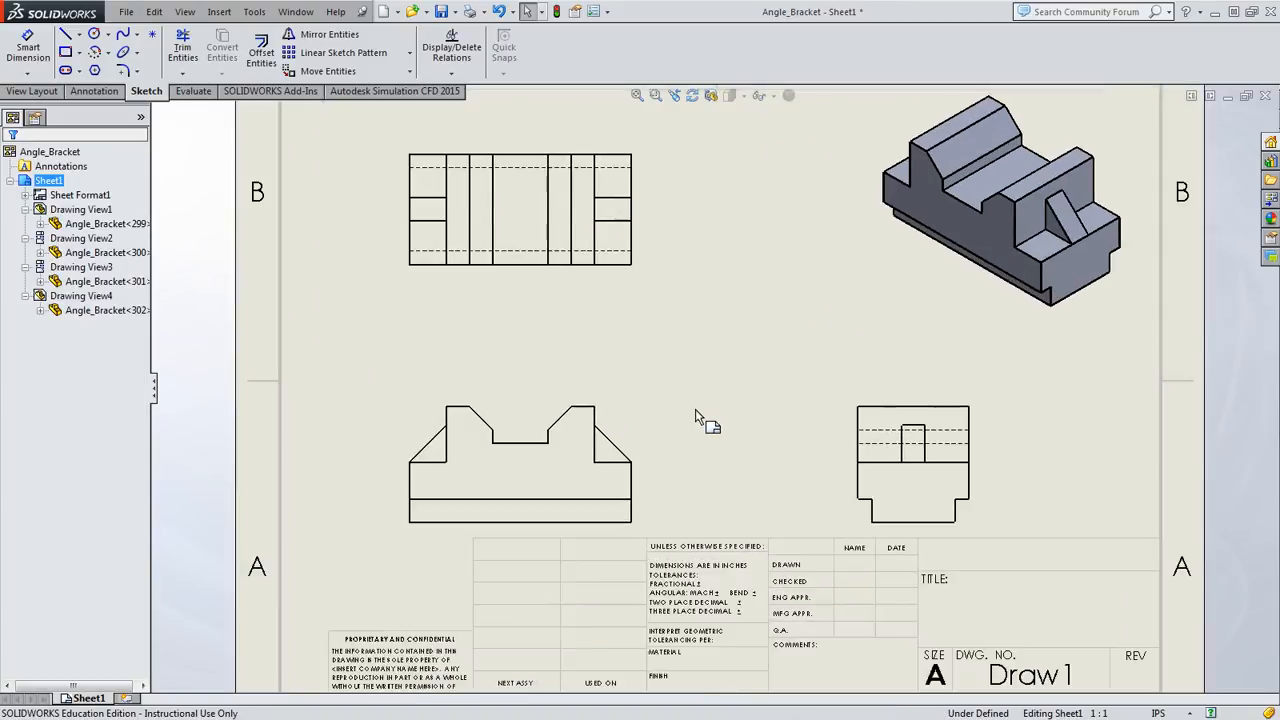
scroll(800, 443, "down", 3)
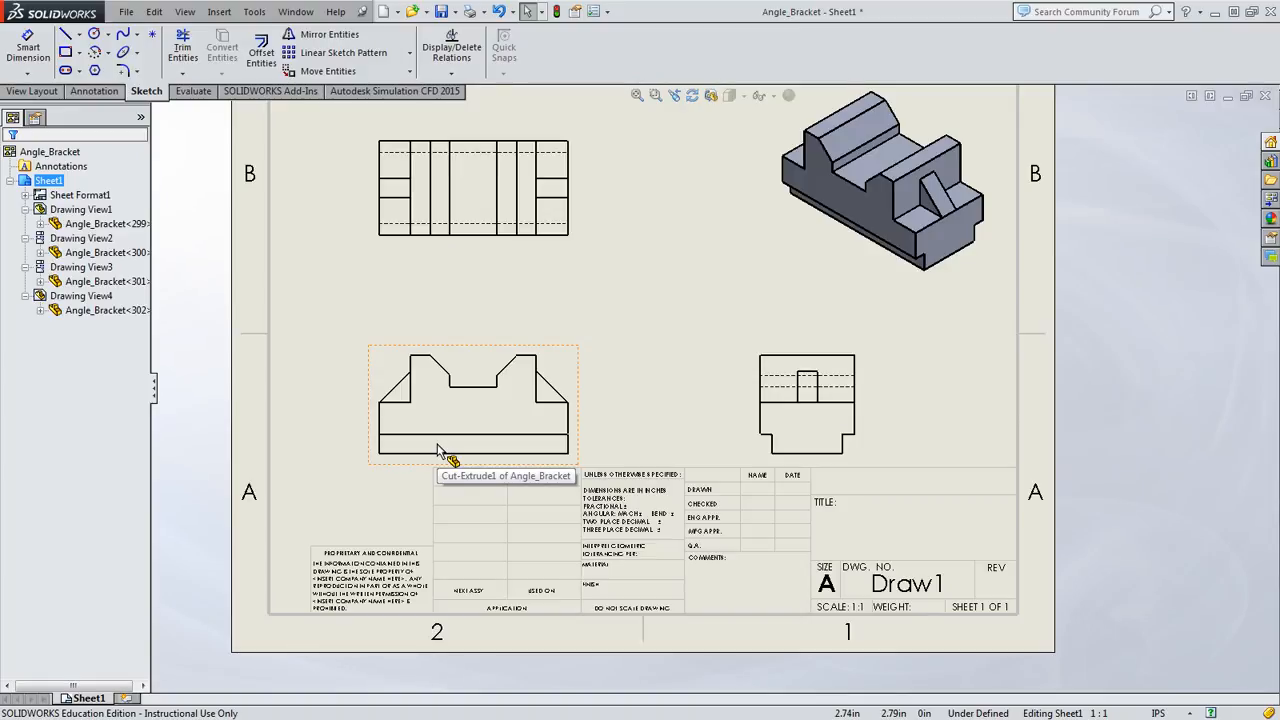
mouse_move(478, 356)
left_mouse_down()
mouse_move(470, 327)
mouse_move(461, 345)
mouse_move(438, 327)
left_mouse_up()
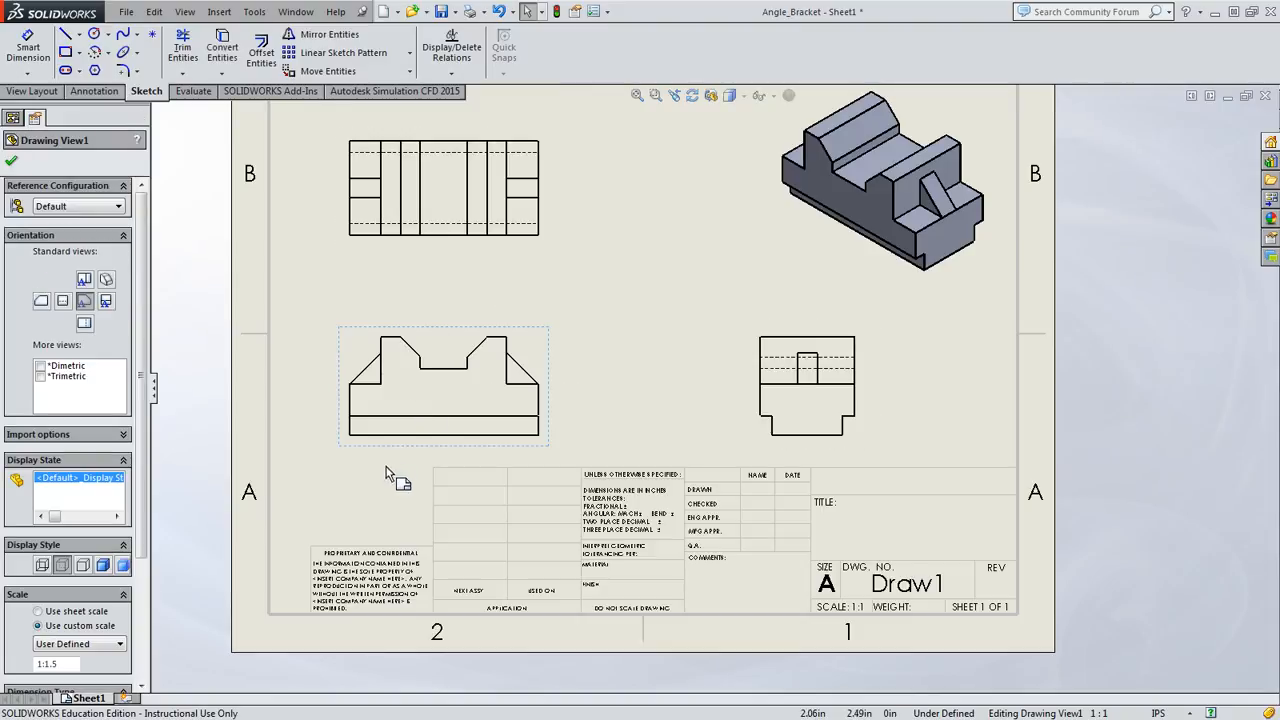
left_click(355, 493)
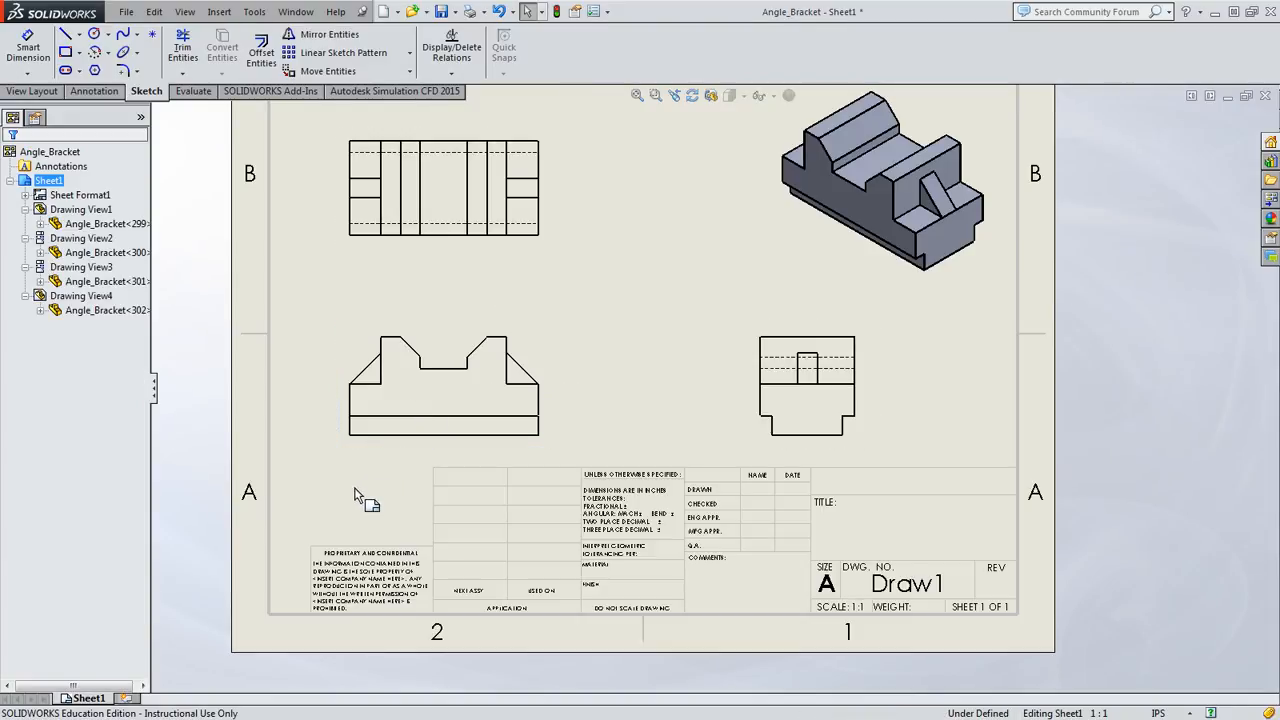
- Examine the front view's faces and base edge against the side edges of the right view
left_click(397, 395)
left_click(792, 405)
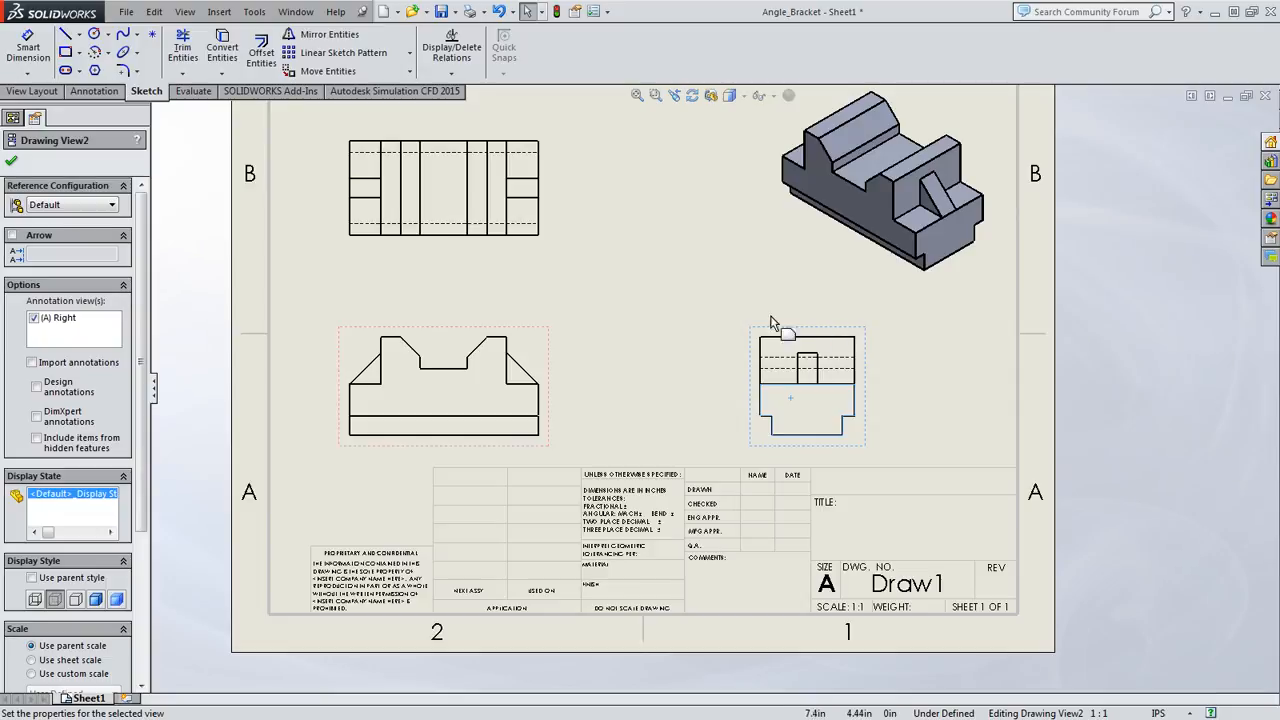
left_click(760, 360)
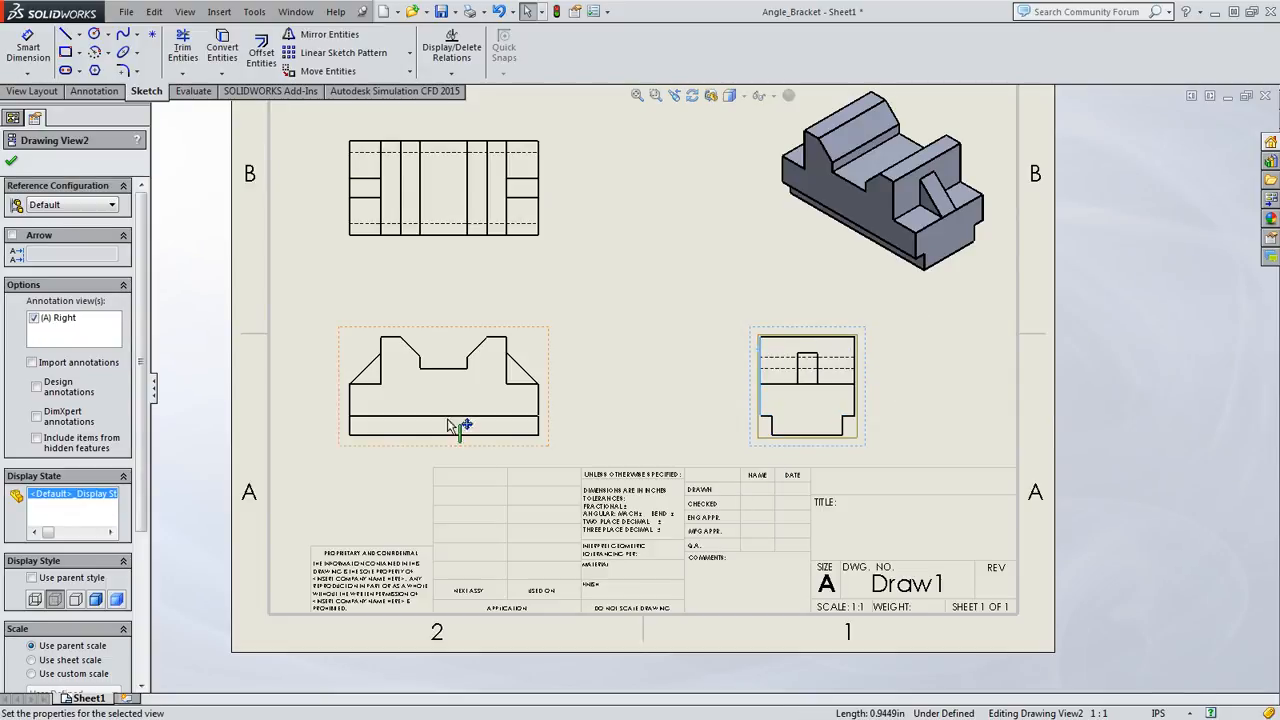
left_click(470, 432)
left_click(765, 356)
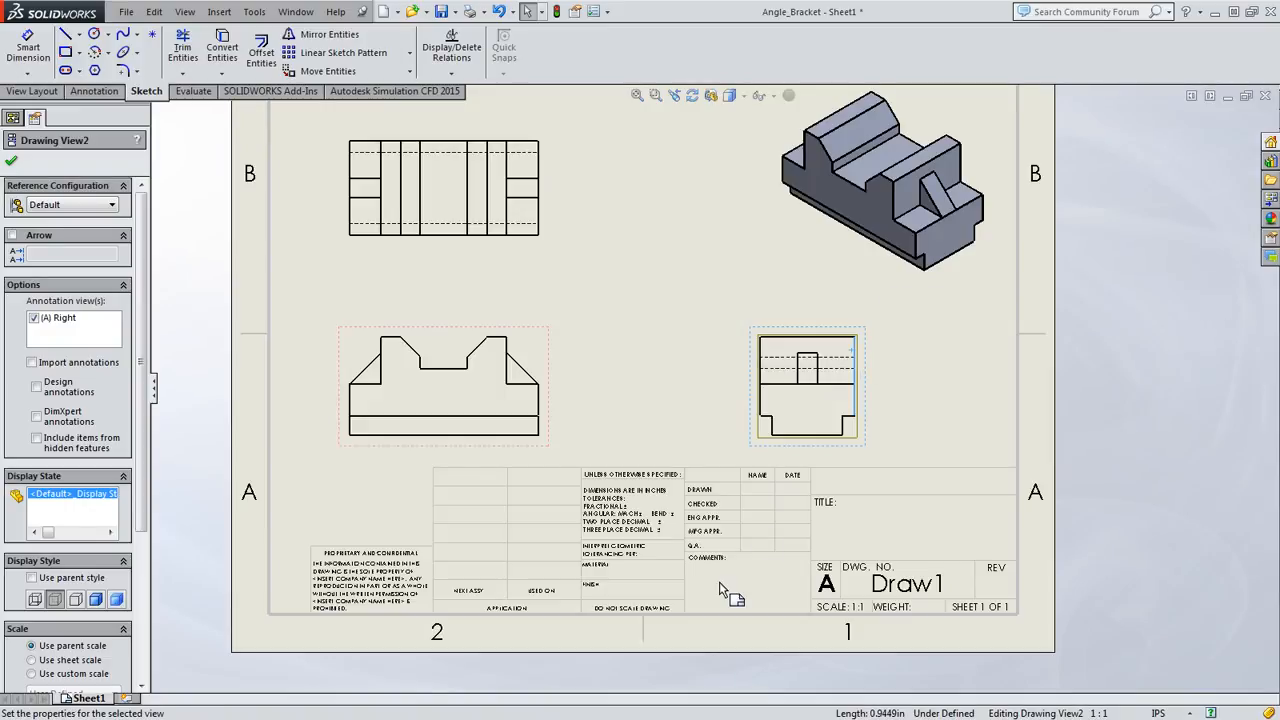
left_click(720, 336)
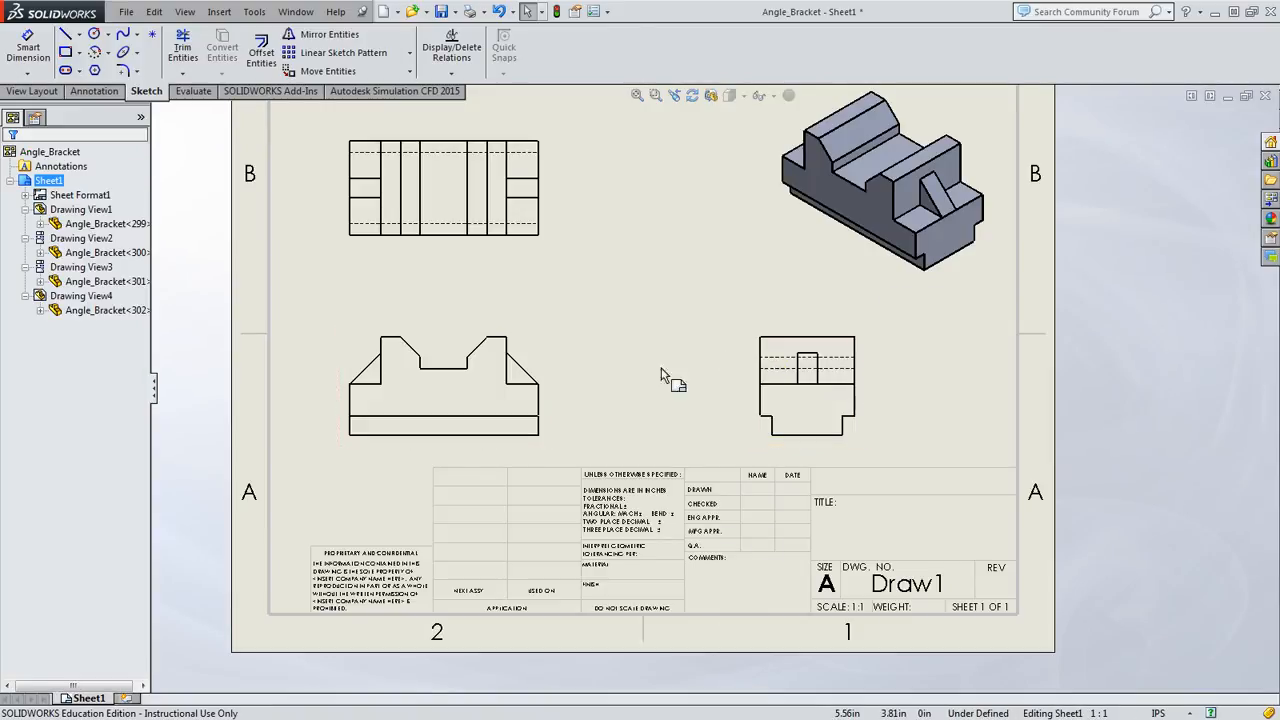
- Compare the front view's faces and edges with the matching faces, edges and hidden lines in the right and top views
left_click(440, 369)
left_click(835, 369)
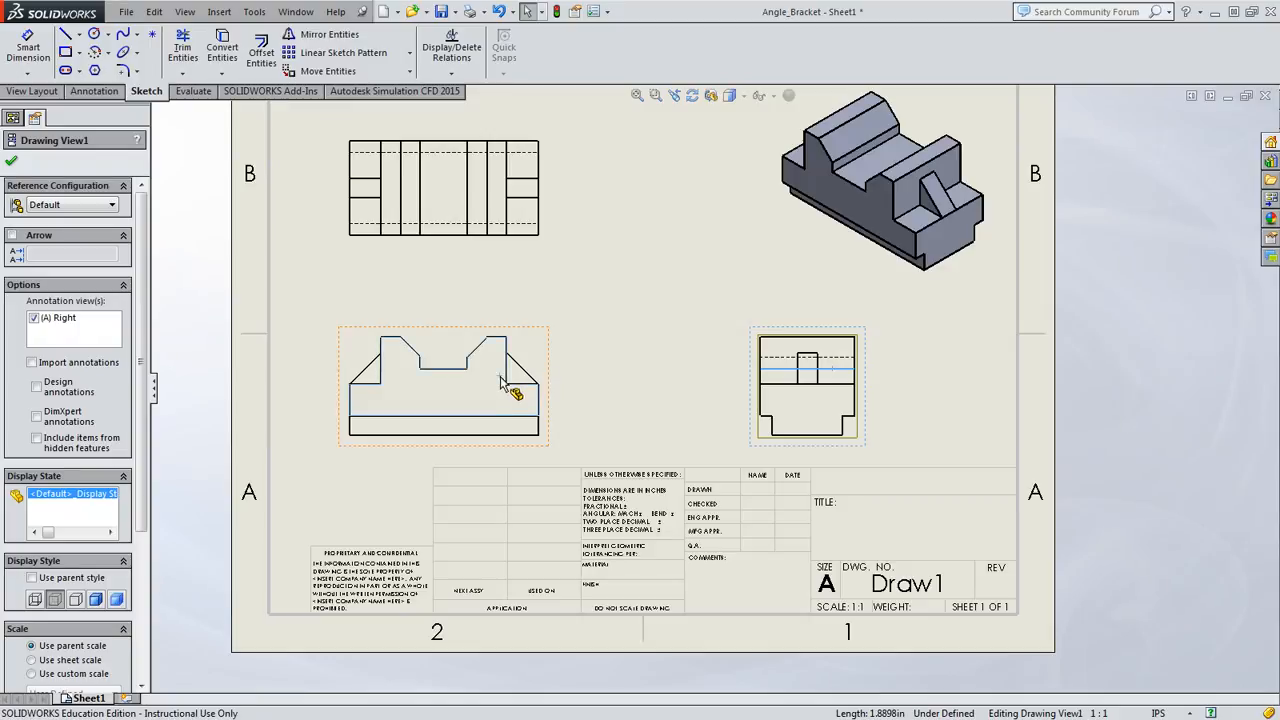
left_click(508, 394)
left_click(837, 403)
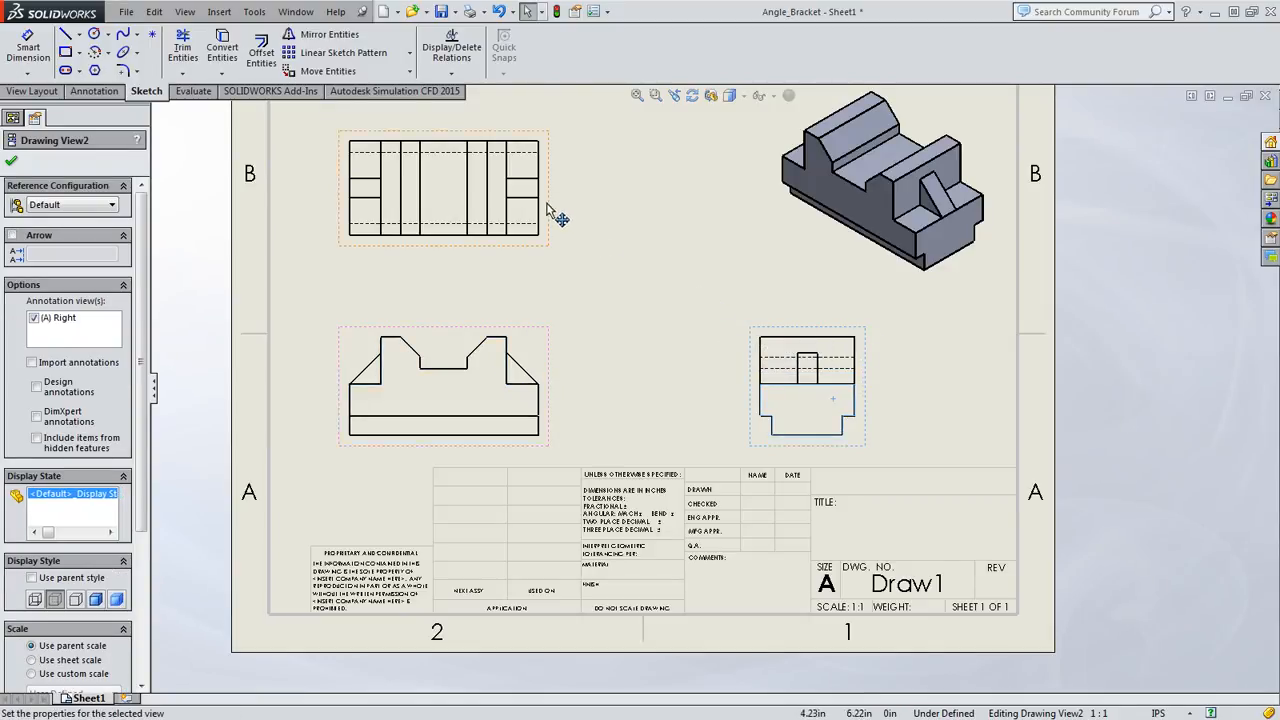
left_click(463, 233)
left_click(797, 377)
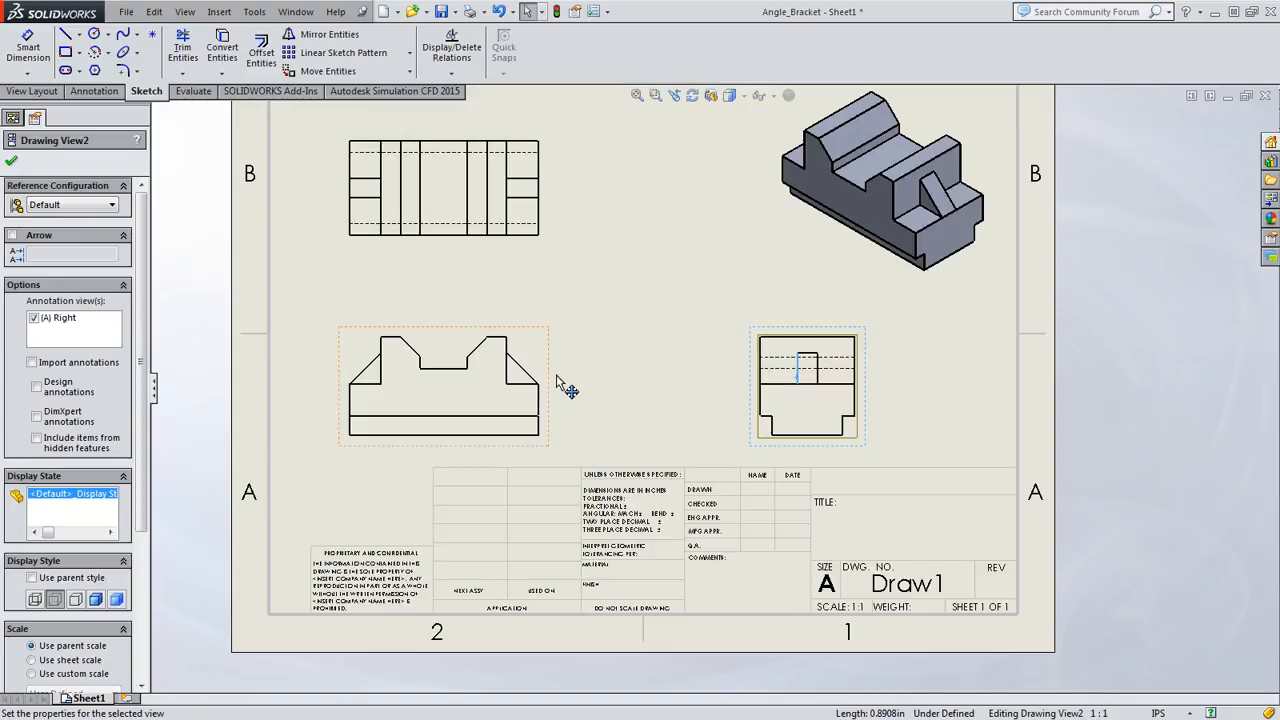
left_click(486, 402)
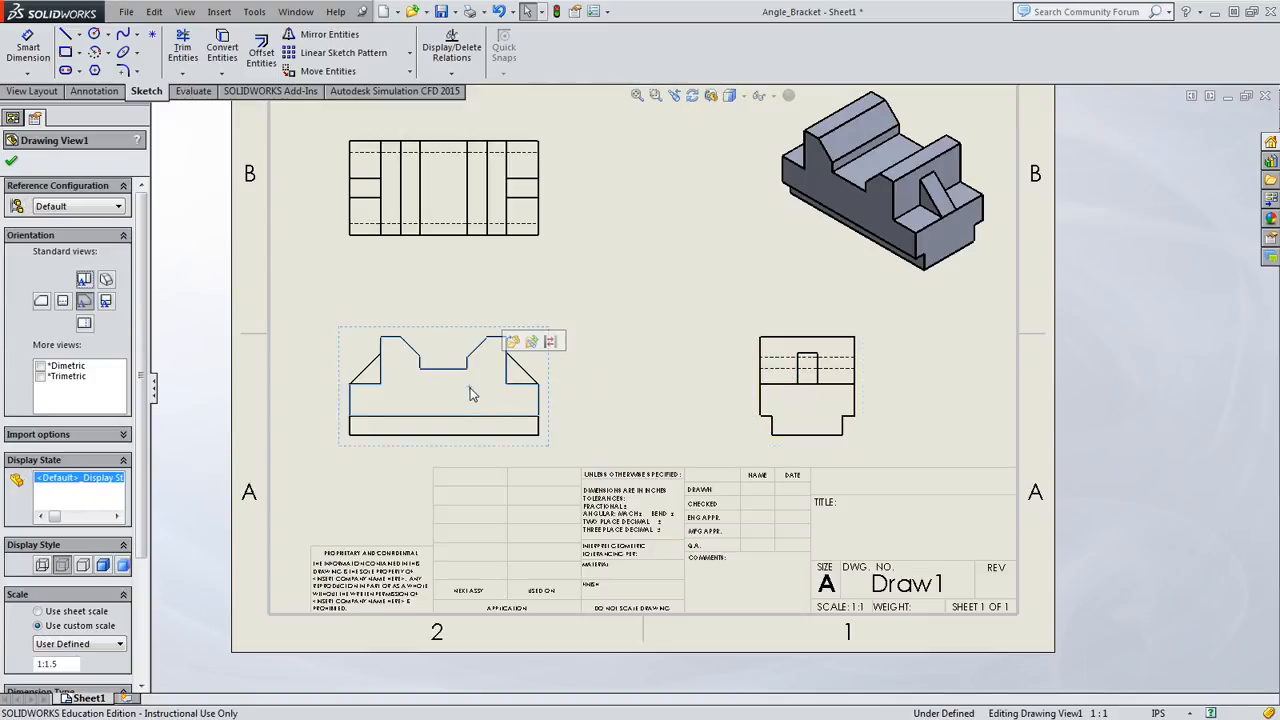
left_click(663, 437)
left_click(468, 213)
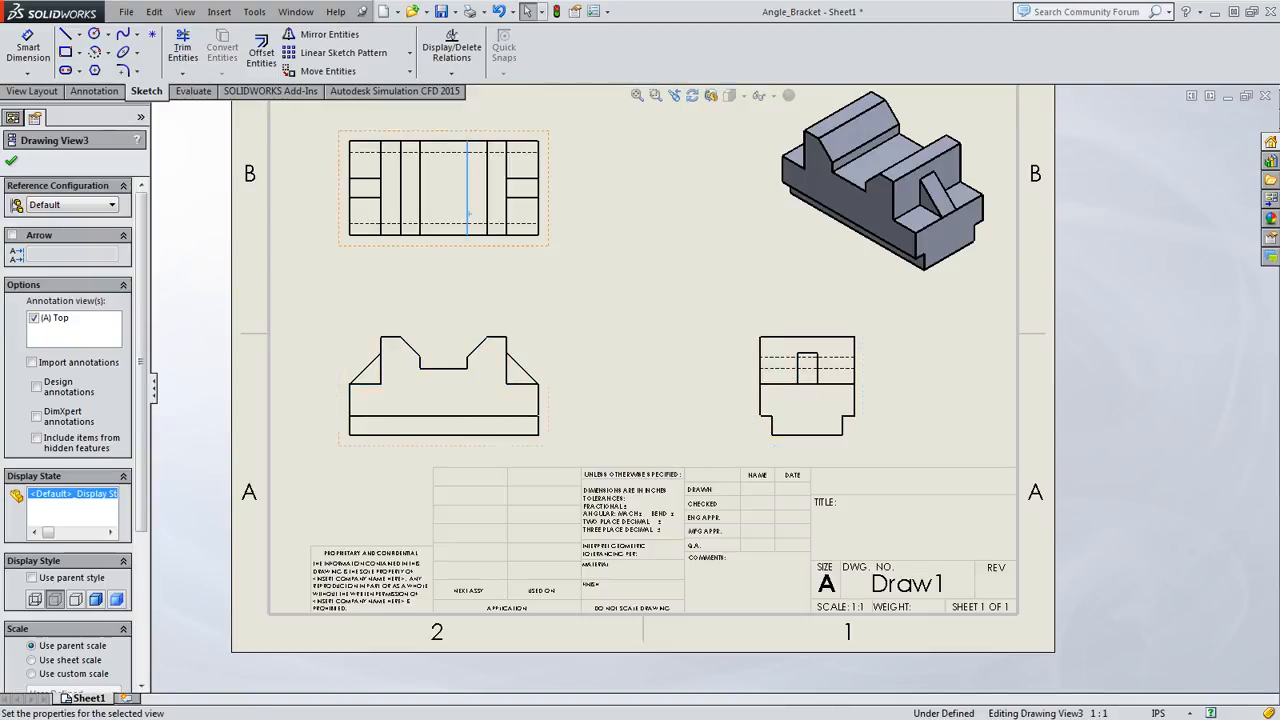
left_click(471, 400)
left_click(850, 406)
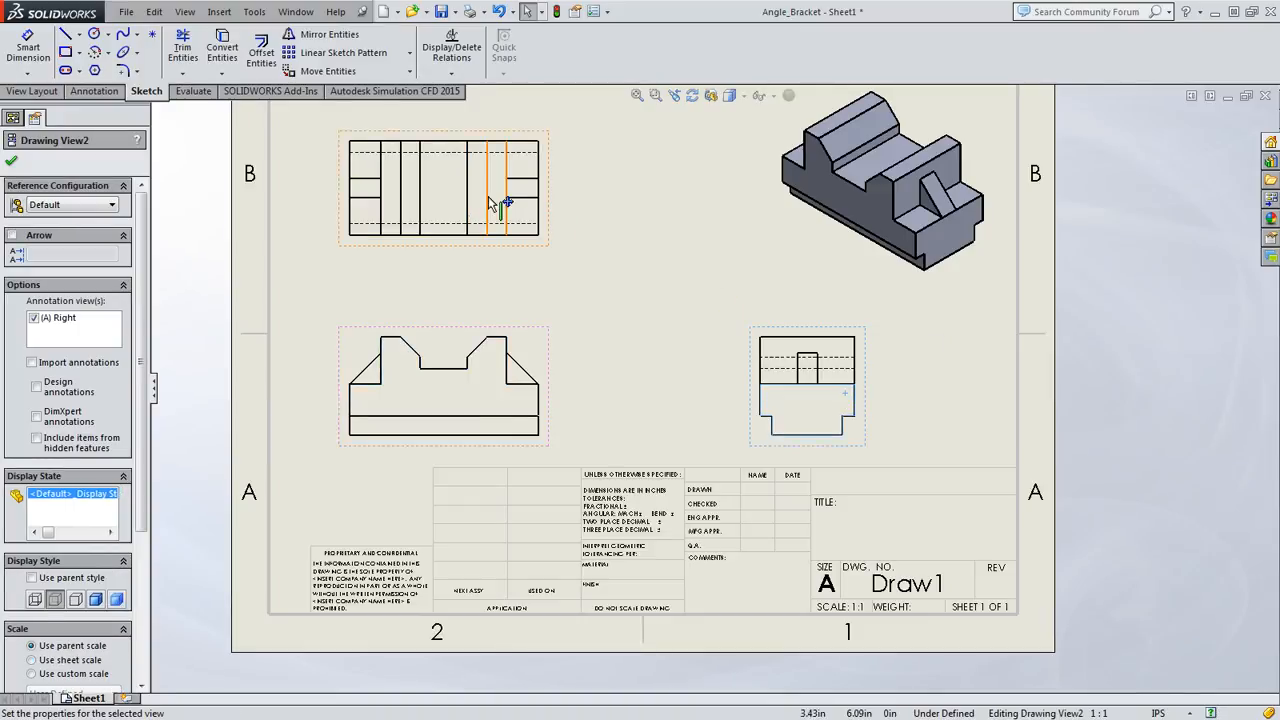
left_click(590, 347)
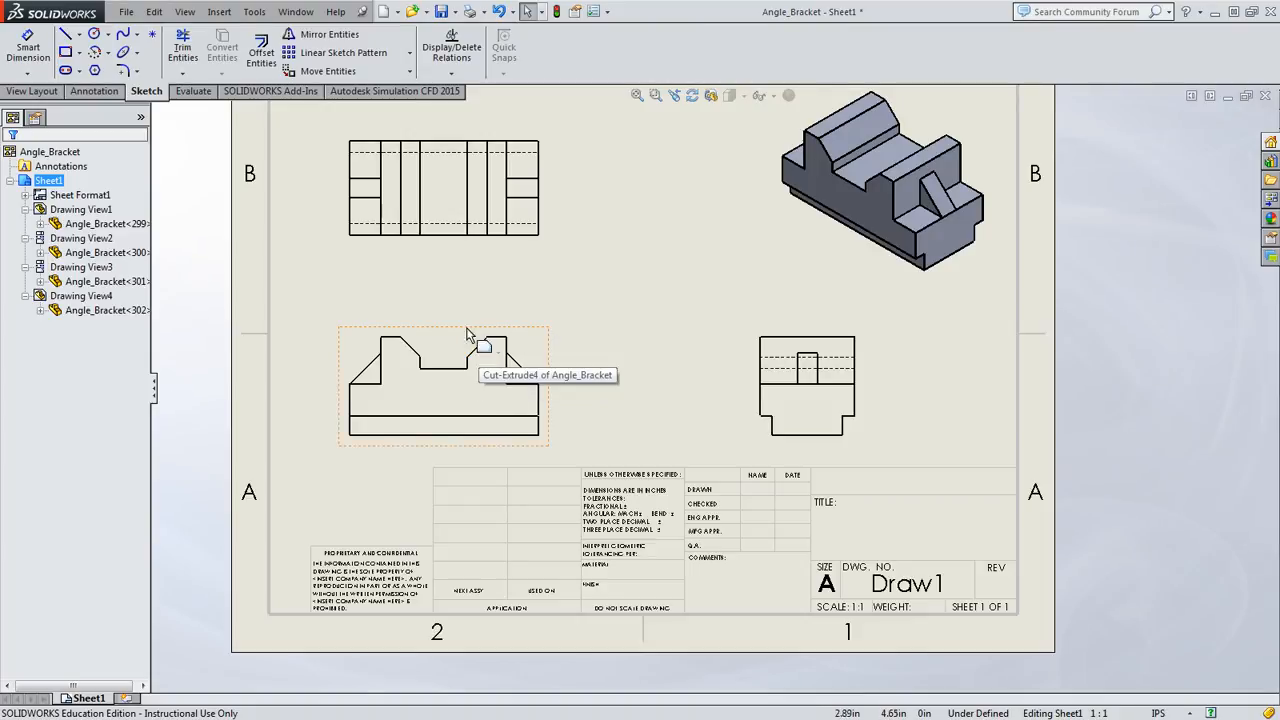
- Dimension the front view's overall length from its base edge, placing the dimension above the view
left_click(28, 45)
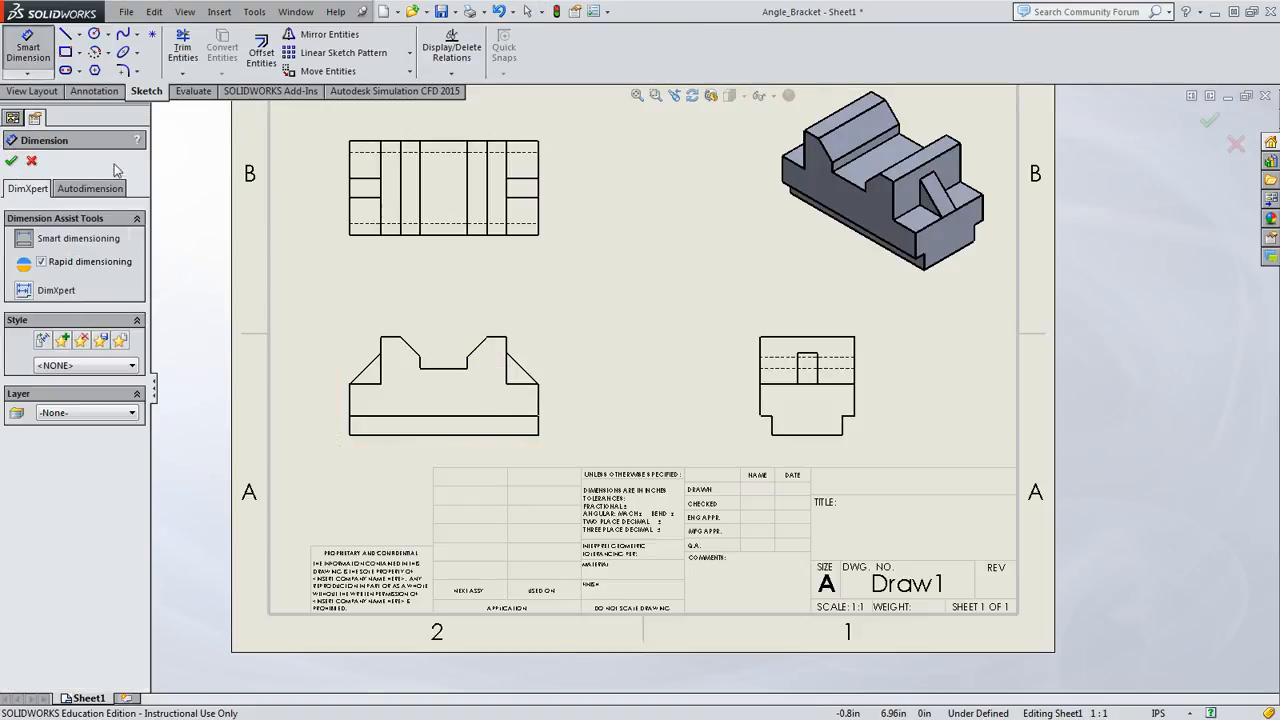
left_click(432, 434)
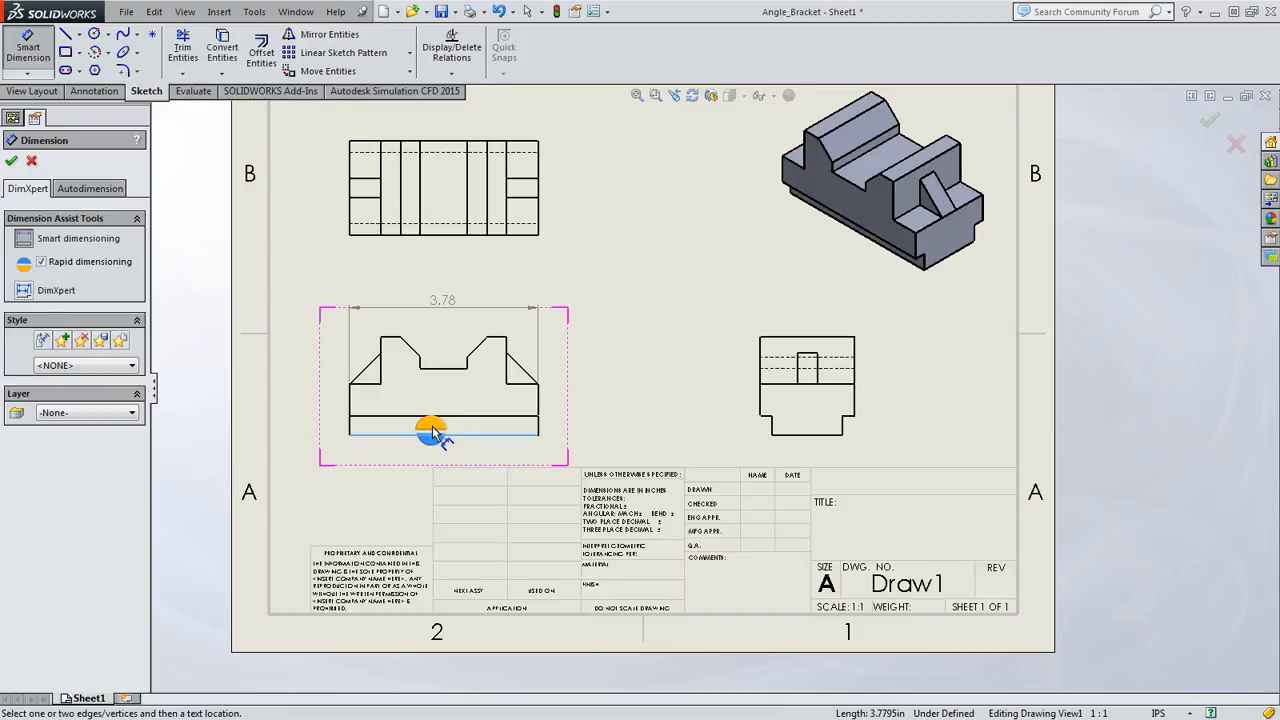
left_click(432, 434)
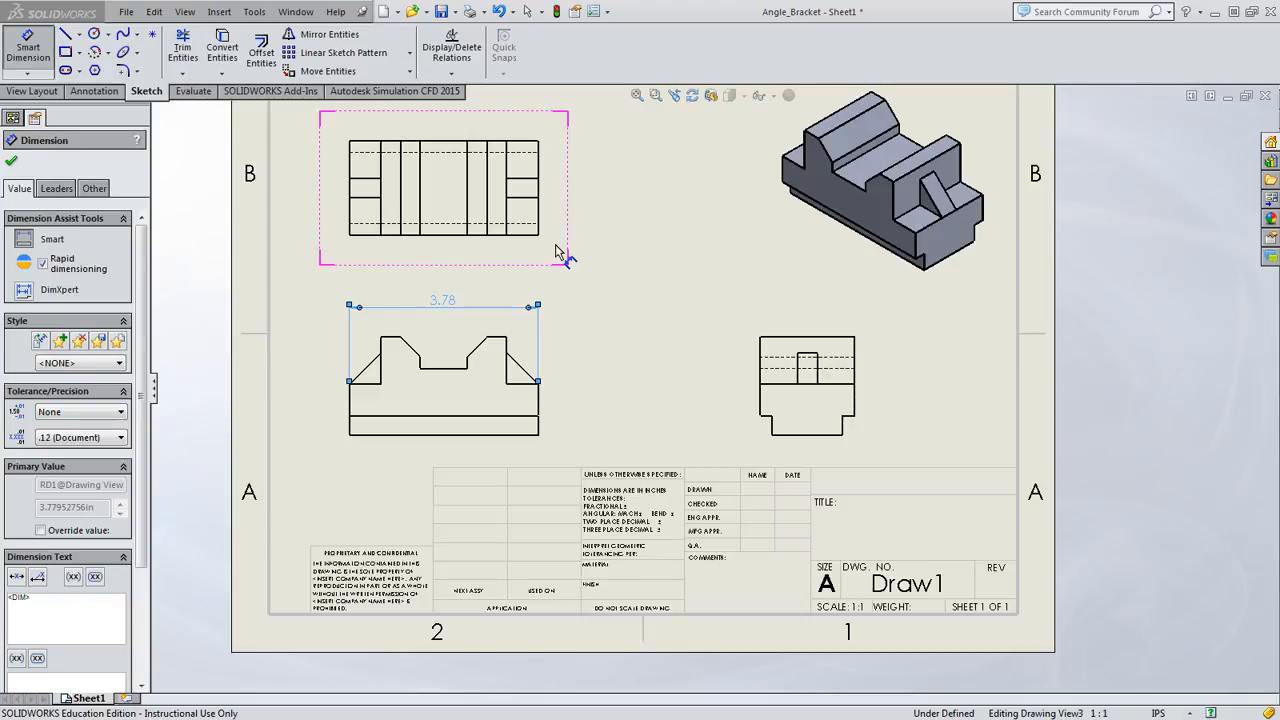
- Change the drawing's unit system to MMGS (millimeter, gram, second)
left_click(1157, 713)
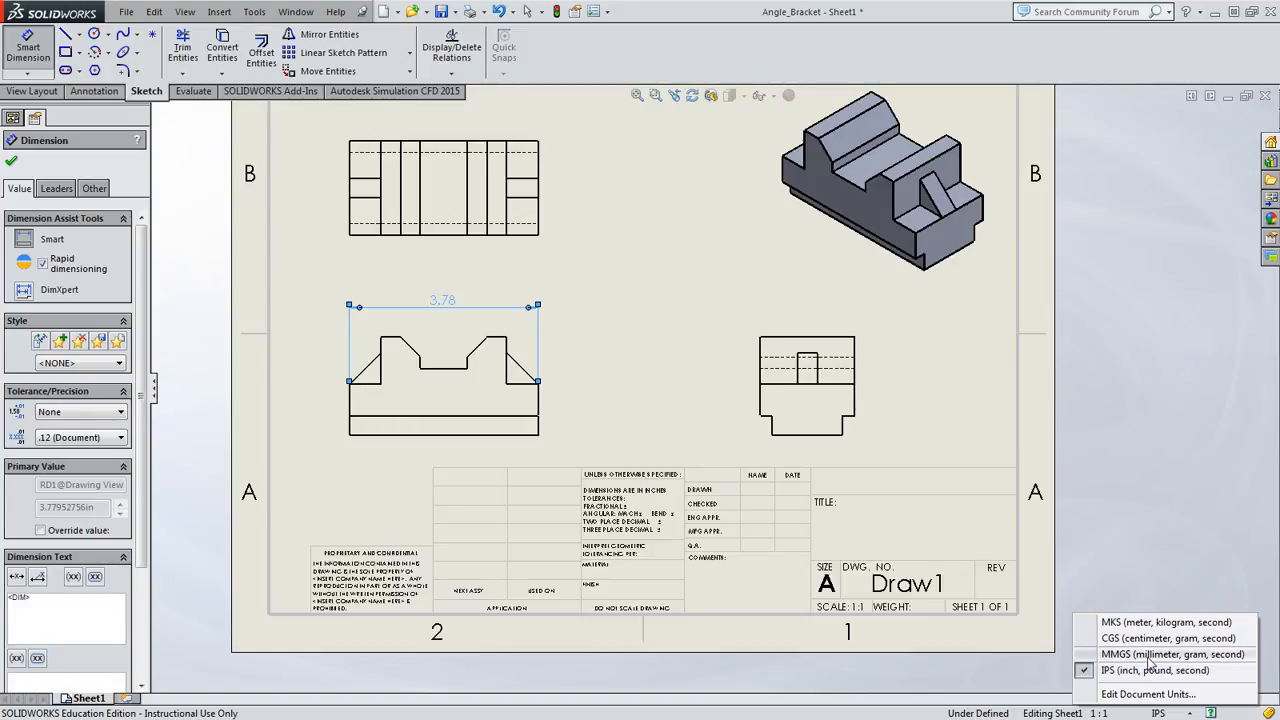
left_click(1149, 655)
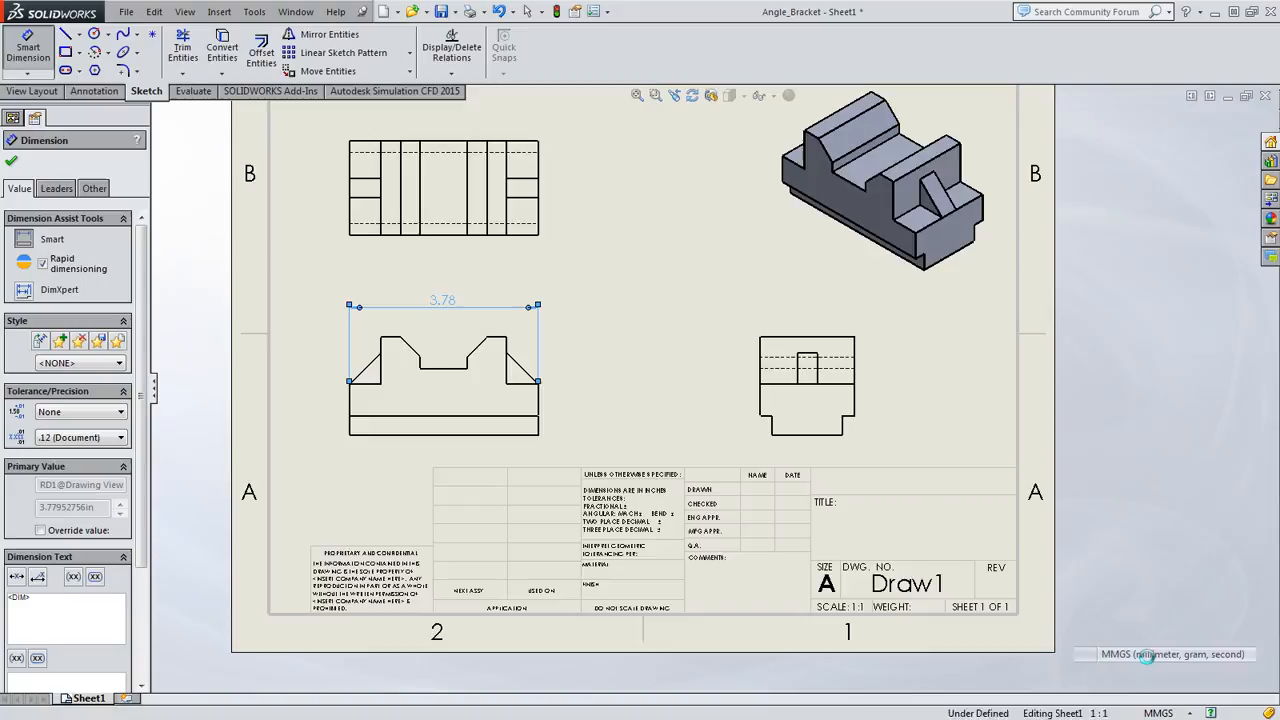
left_click(627, 355)
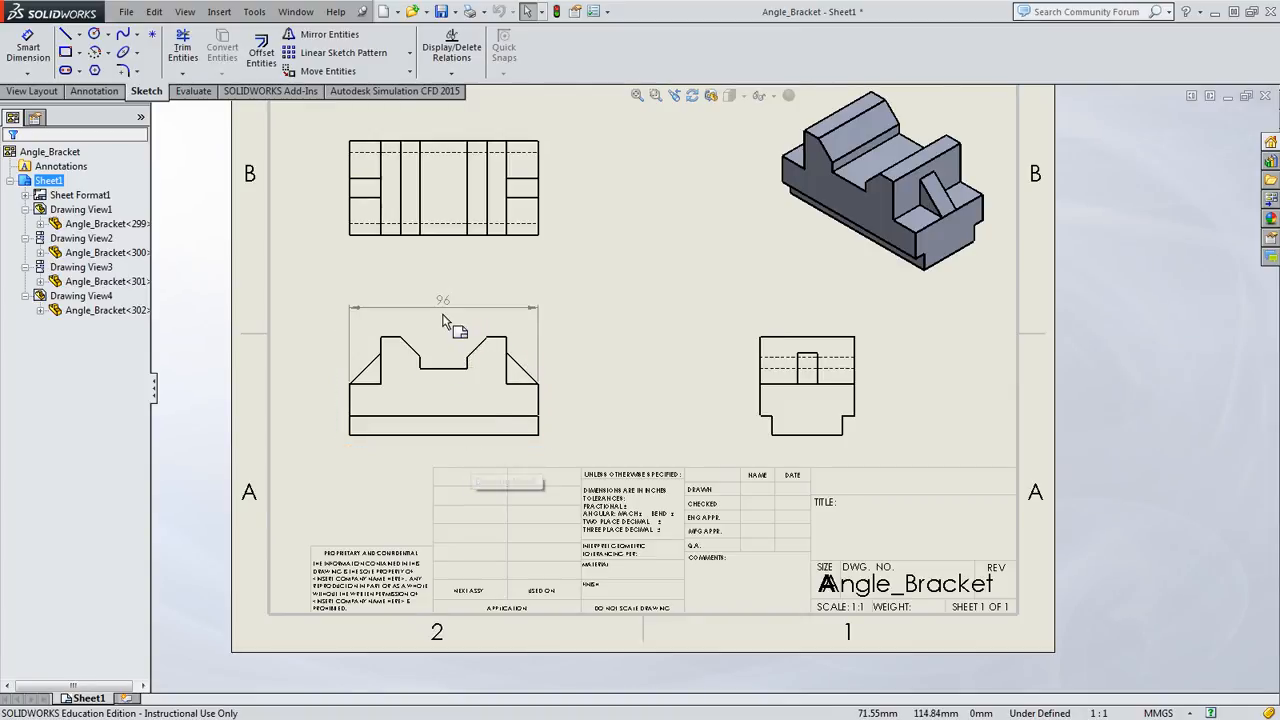
- Place the overall length dimension below the front view, and shift the front view slightly upward
mouse_move(442, 310)
left_mouse_down()
mouse_move(473, 457)
mouse_move(444, 467)
left_mouse_up()
mouse_move(468, 331)
left_mouse_down()
mouse_move(471, 304)
mouse_move(469, 318)
left_mouse_up()
left_click_drag(457, 370, 457, 371)
left_click(316, 458)
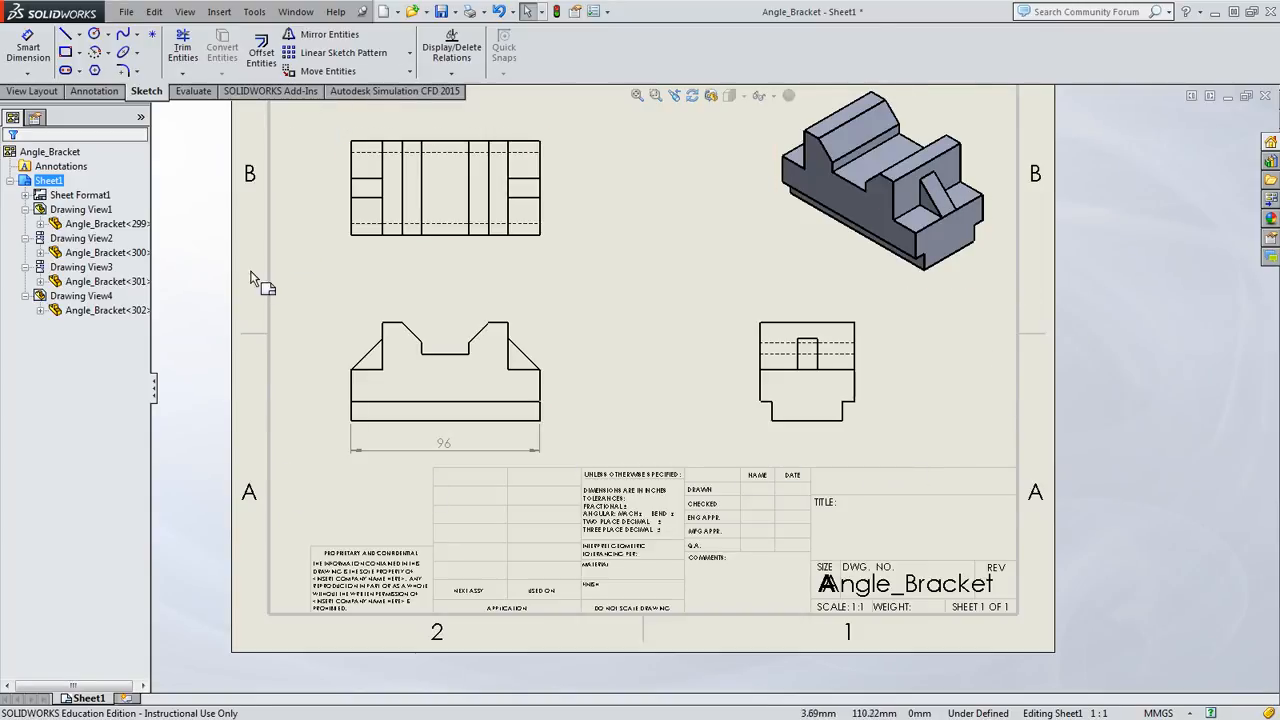
- Try the overall length dimension close above the front view and again below its base
mouse_move(439, 440)
left_mouse_down()
mouse_move(455, 290)
mouse_move(440, 300)
left_mouse_up()
left_click(592, 377)
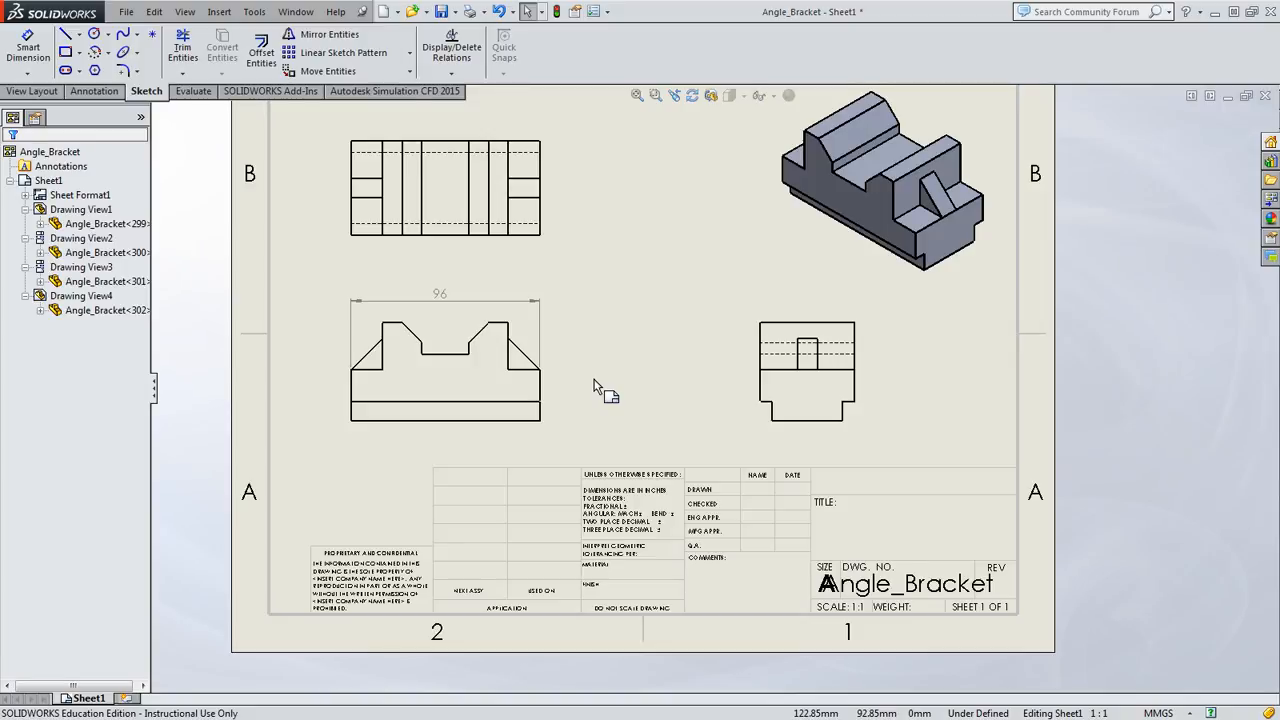
left_click_drag(471, 291, 446, 451)
left_click(565, 412)
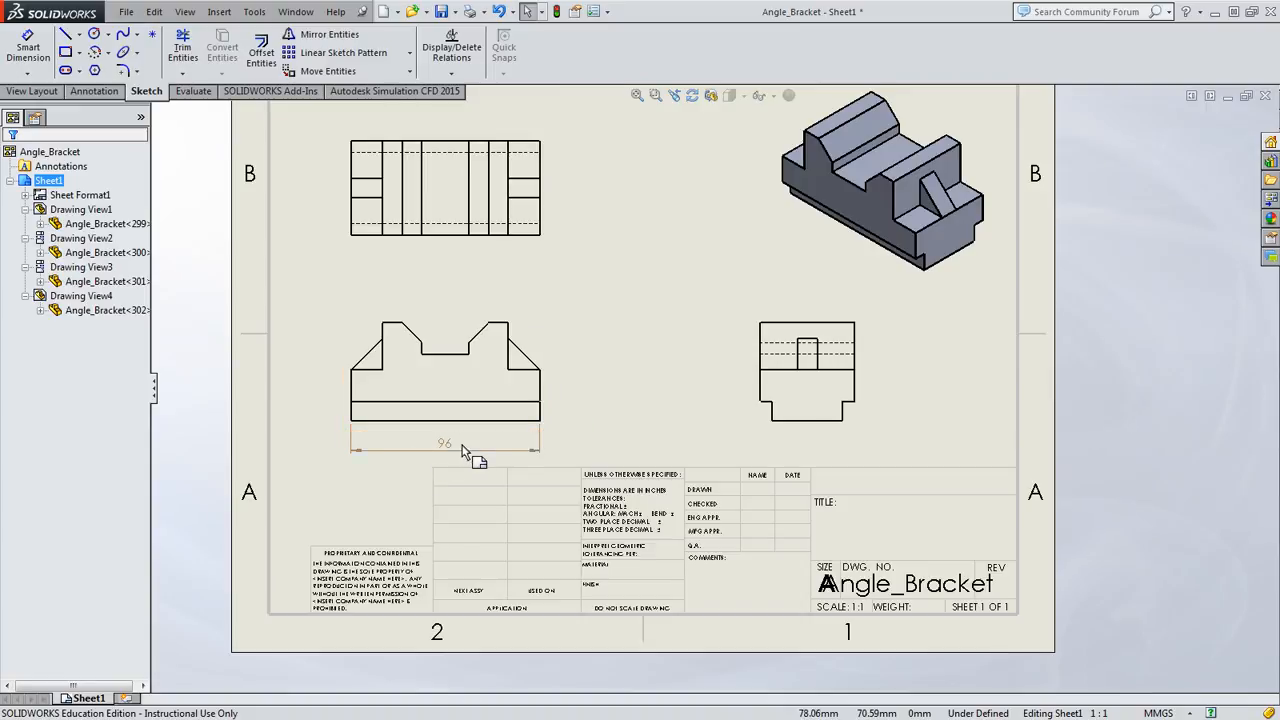
- Move the overall length dimension above the front view, midway toward the top view
left_click_drag(449, 449, 441, 278)
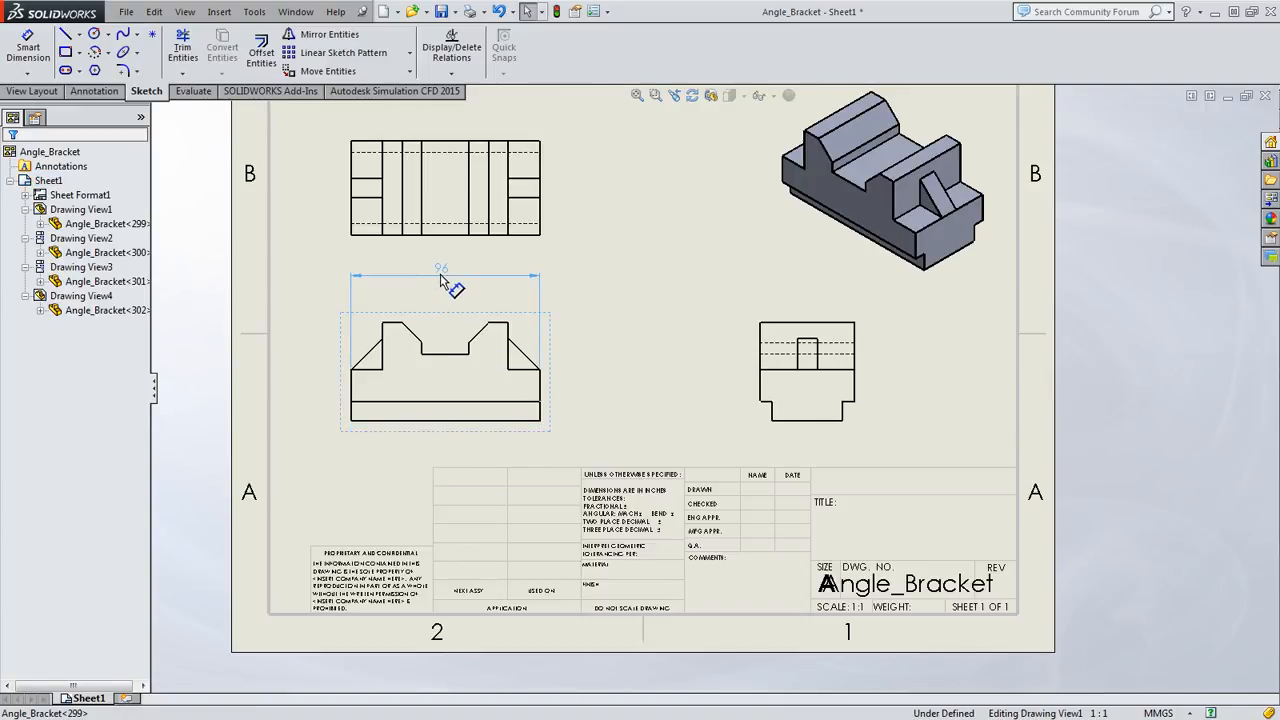
left_click_drag(440, 279, 444, 281)
left_click(444, 281)
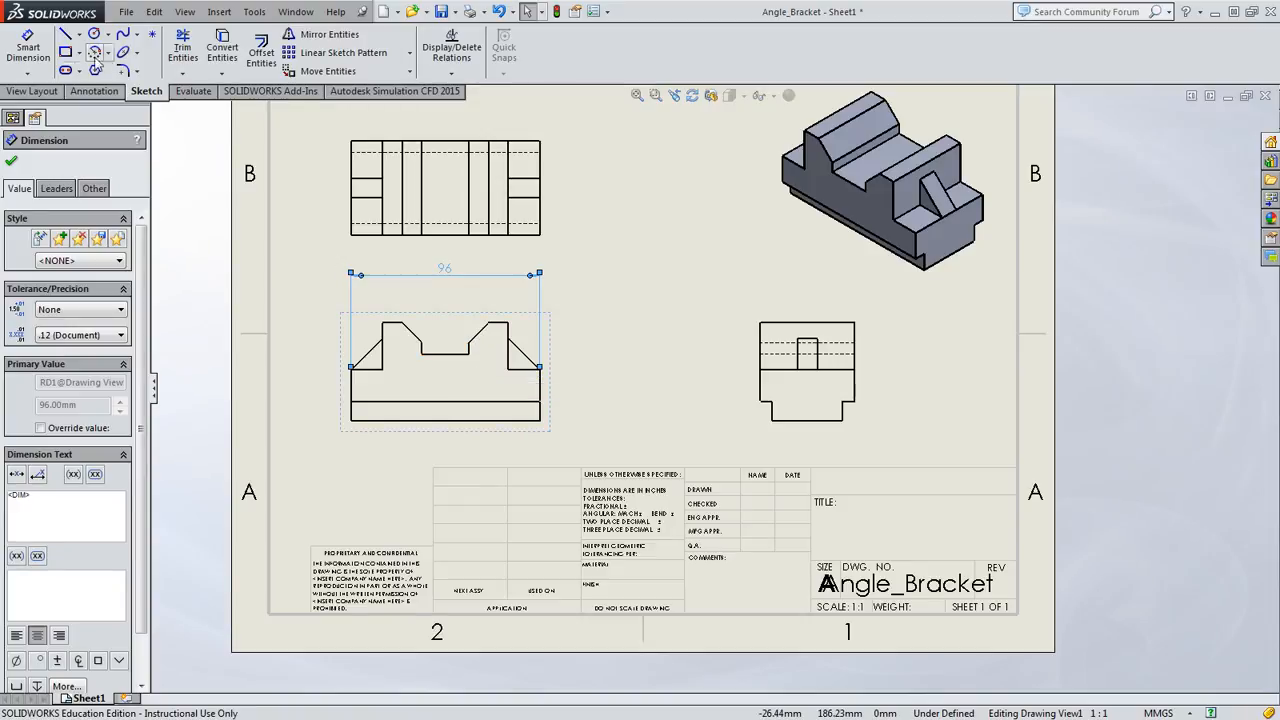
- Dimension from the front view's left edge to the left upright's outer wall and to the end of its flat top
left_click(28, 52)
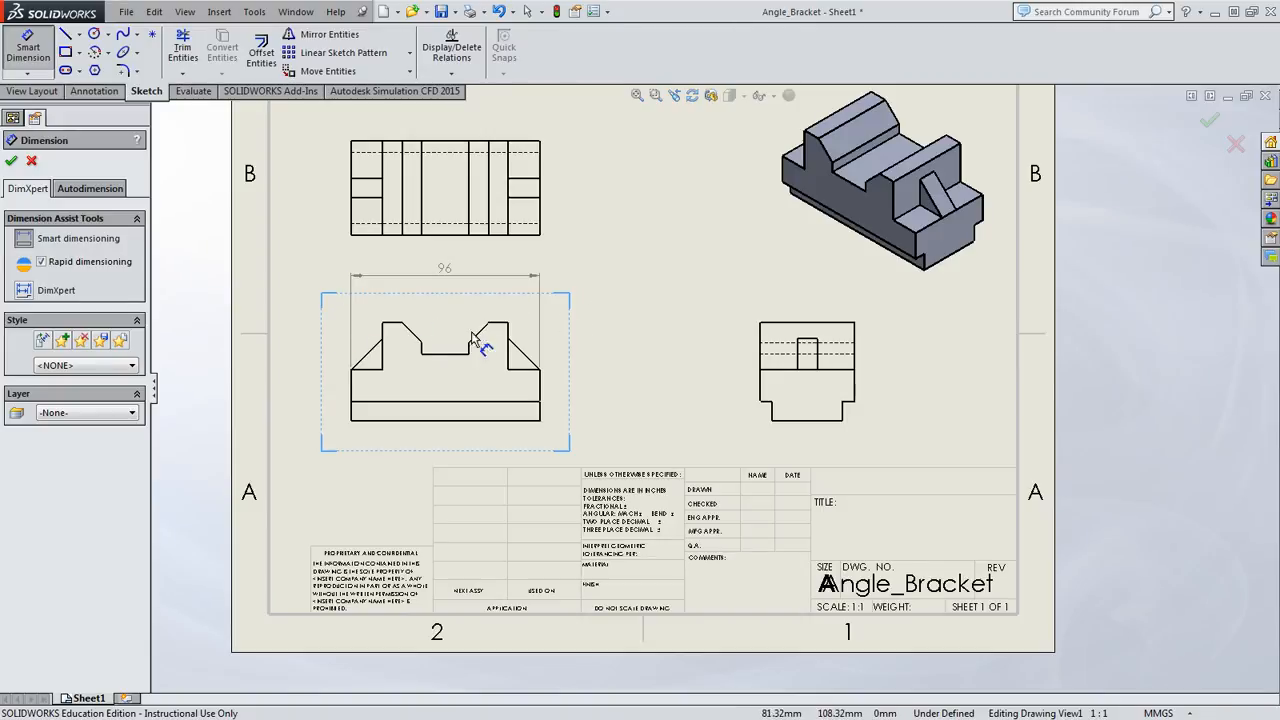
left_click(352, 385)
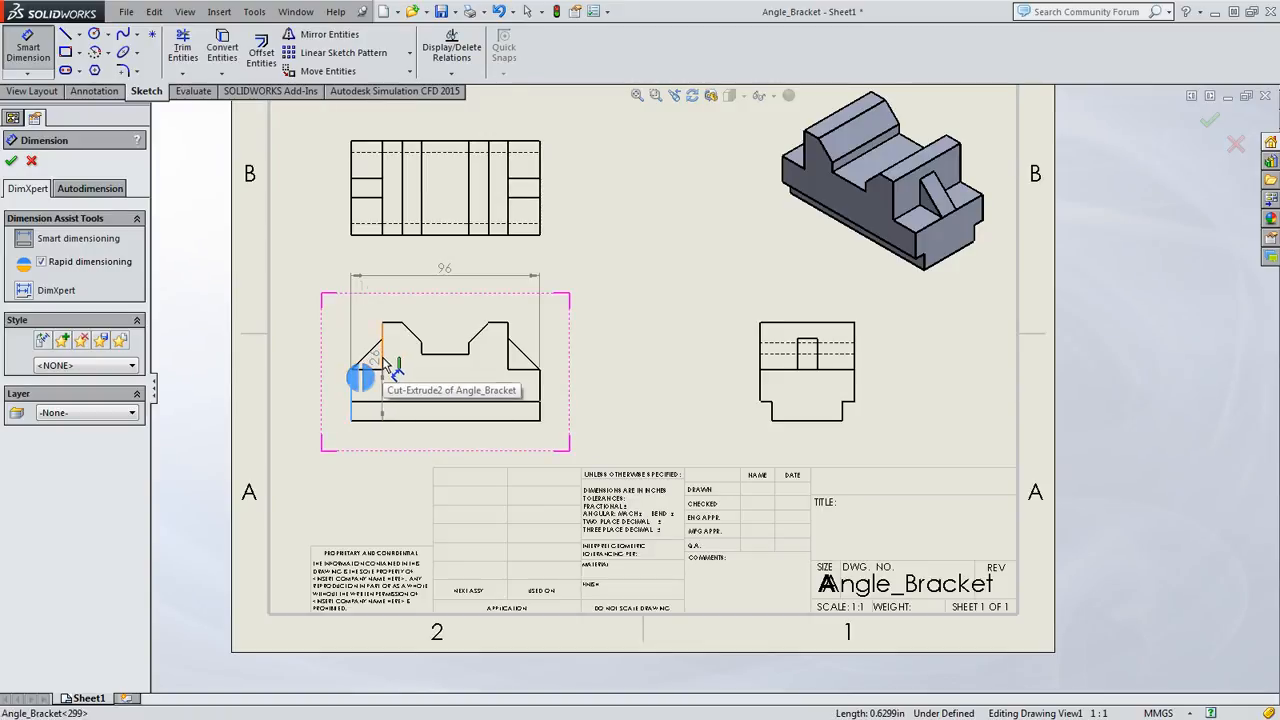
left_click(386, 366)
left_click(395, 370)
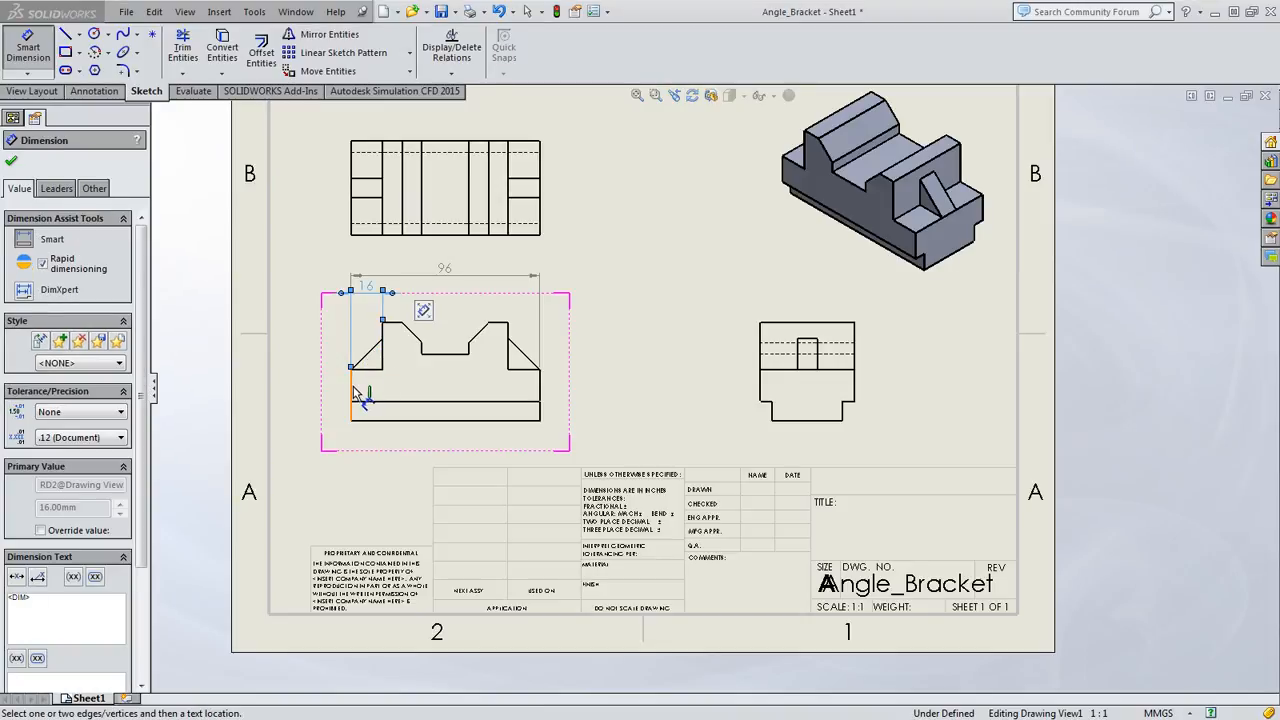
left_click(353, 385)
left_click(403, 327)
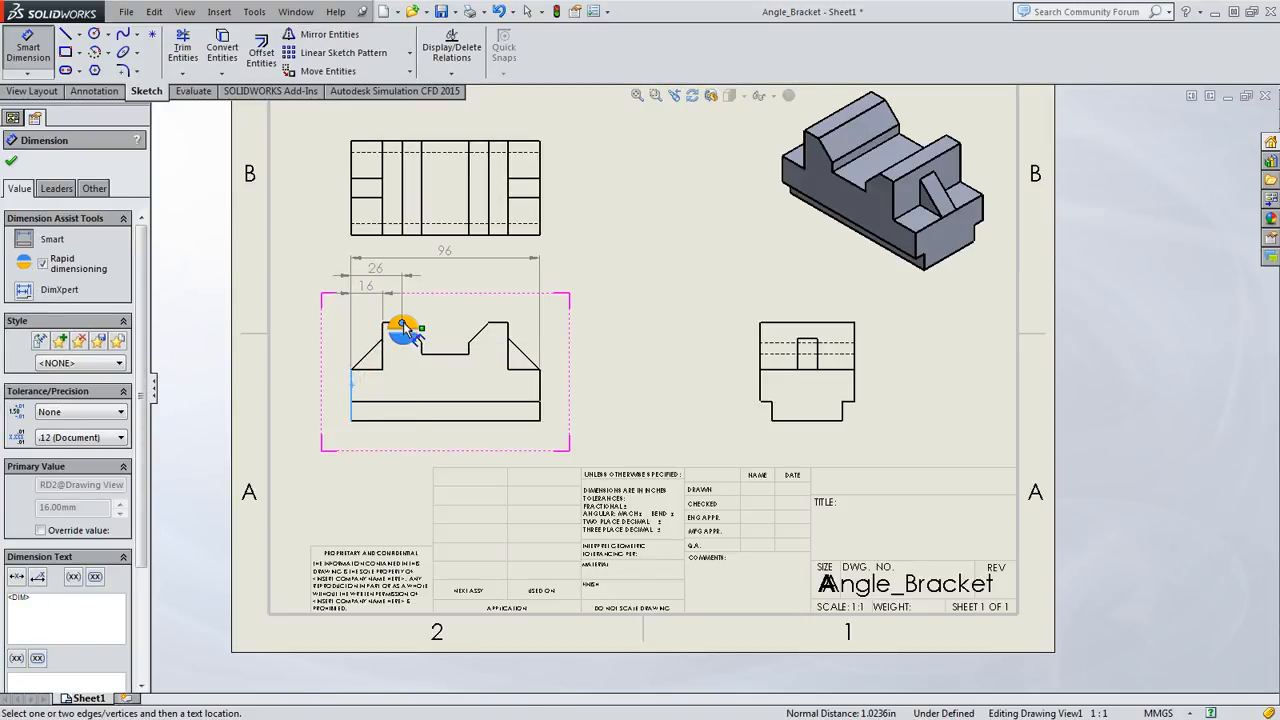
left_click(402, 325)
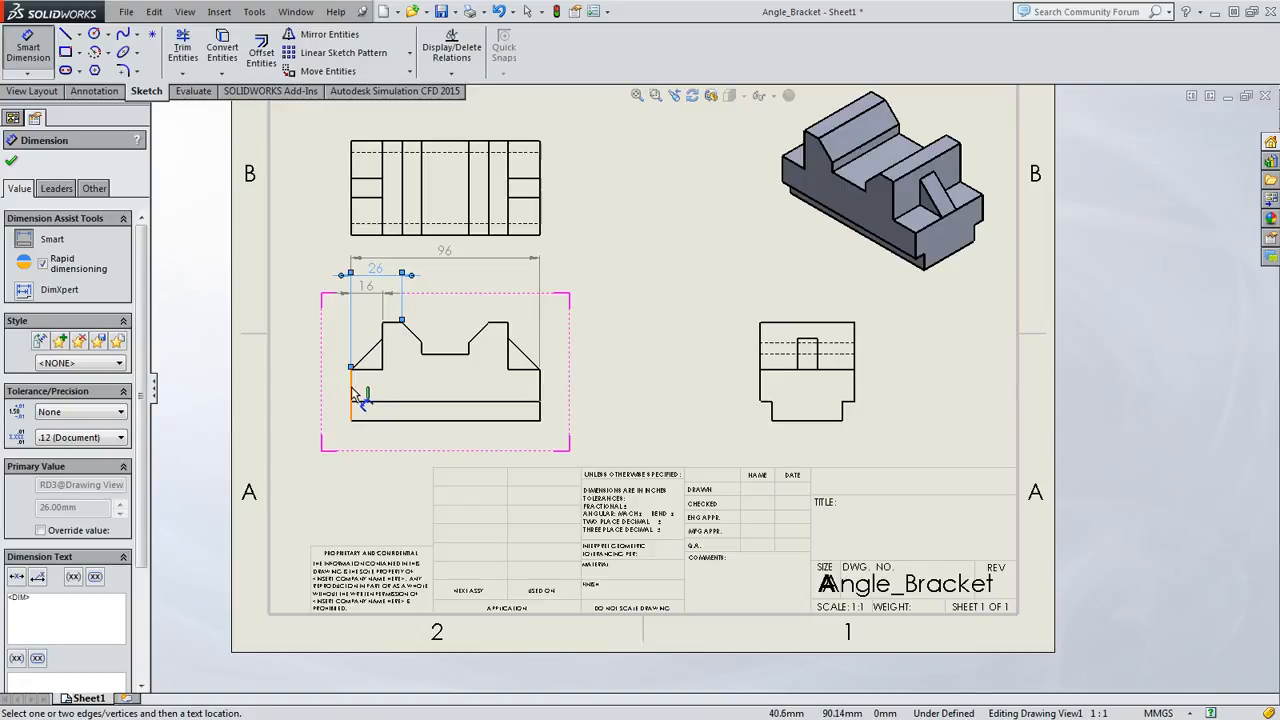
- Dimension from the front view's left edge to the left and right walls of the central notch, and finish dimensioning
left_click(354, 386)
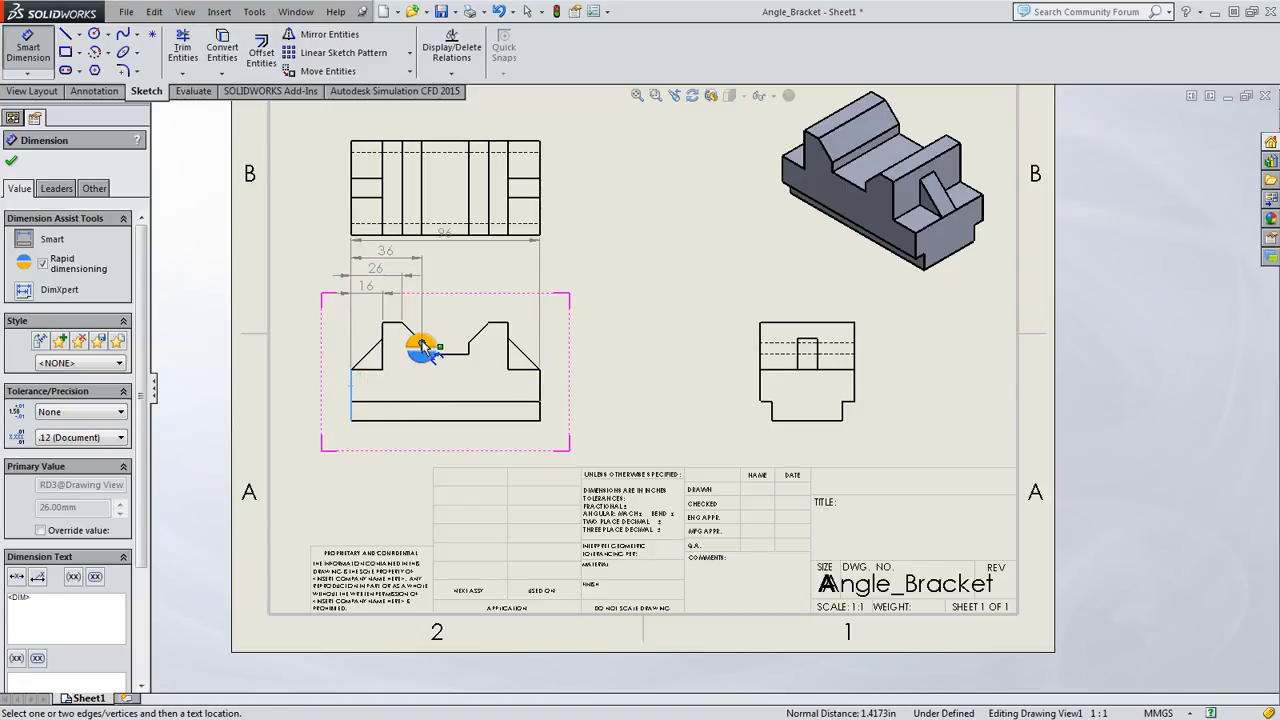
left_click(421, 344)
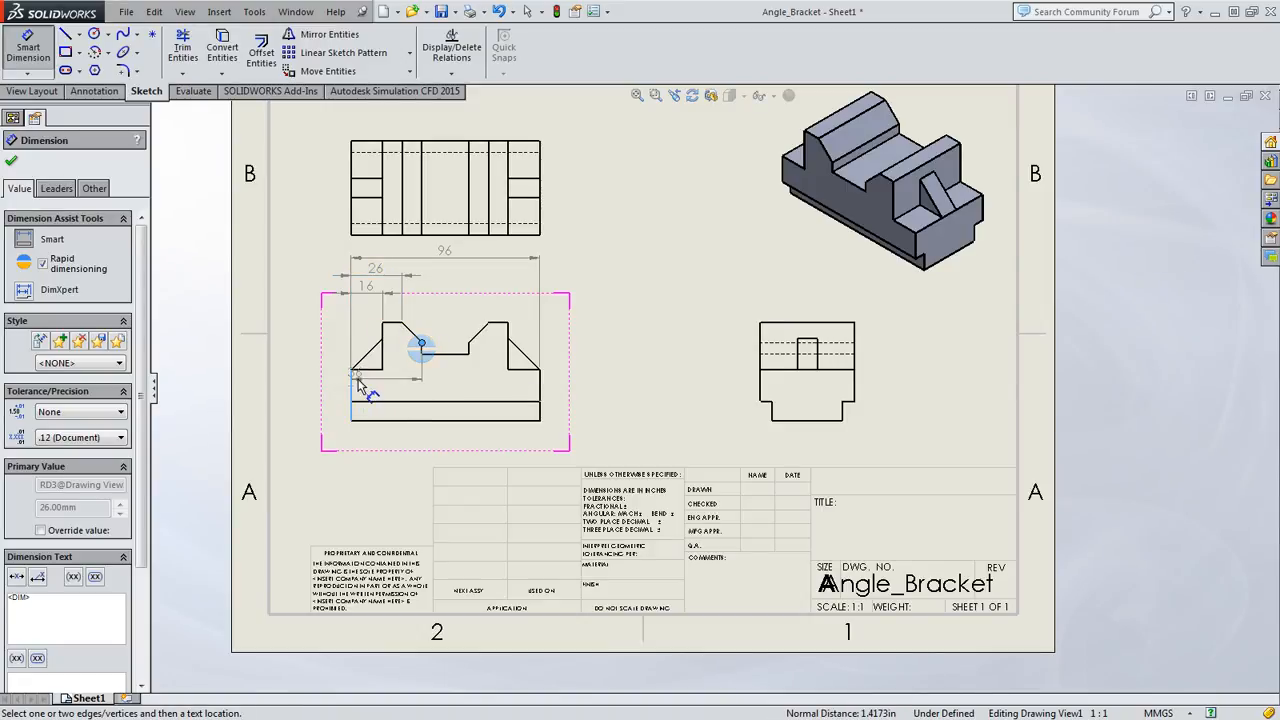
left_click(418, 290)
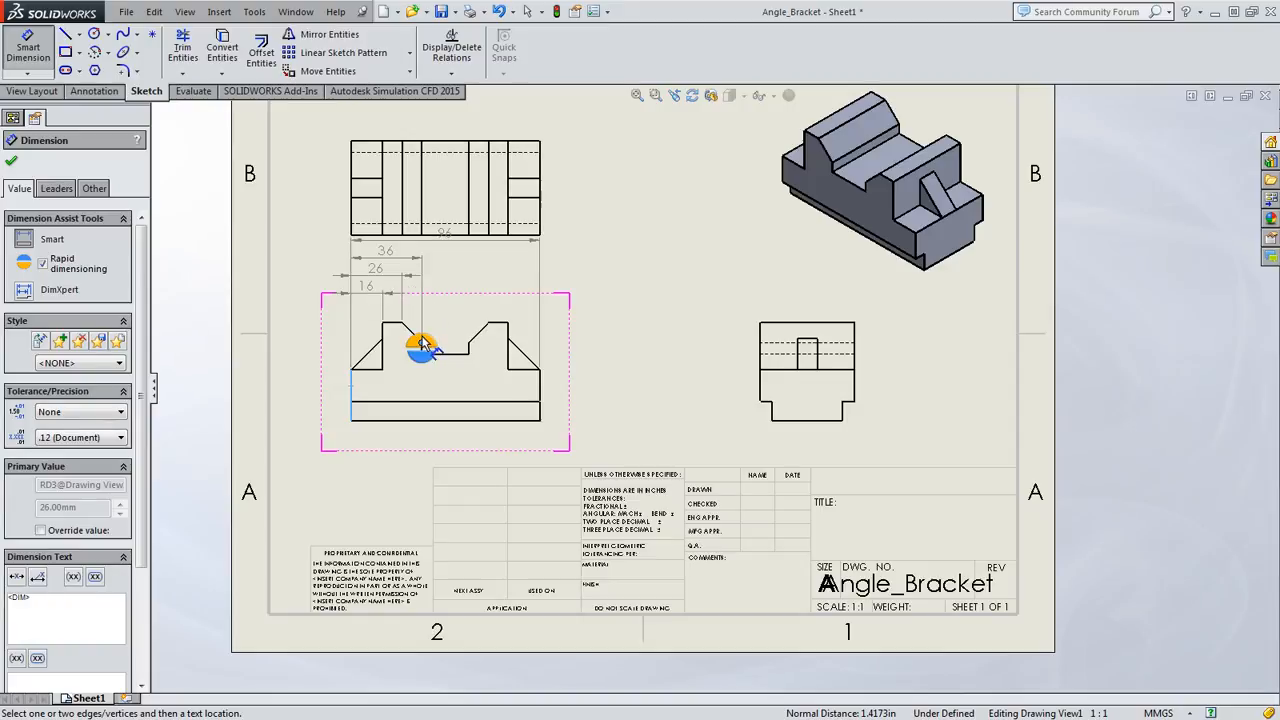
left_click(354, 385)
left_click(467, 354)
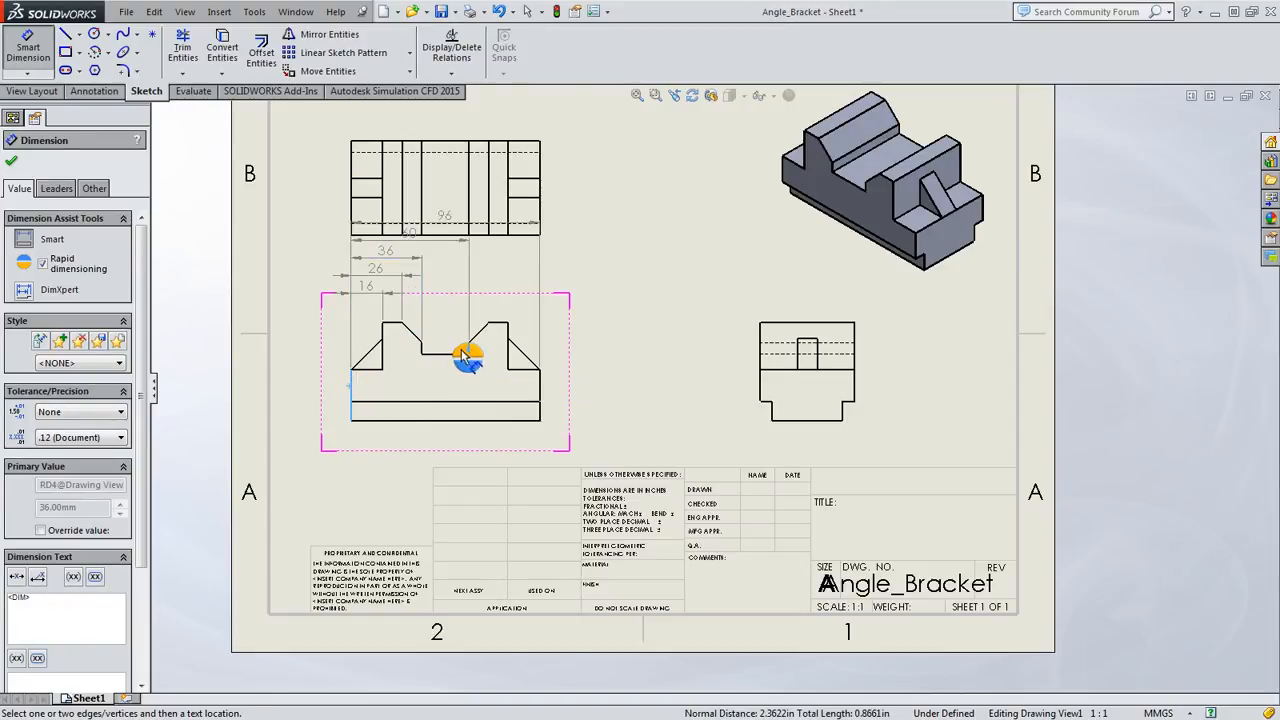
left_click(500, 364)
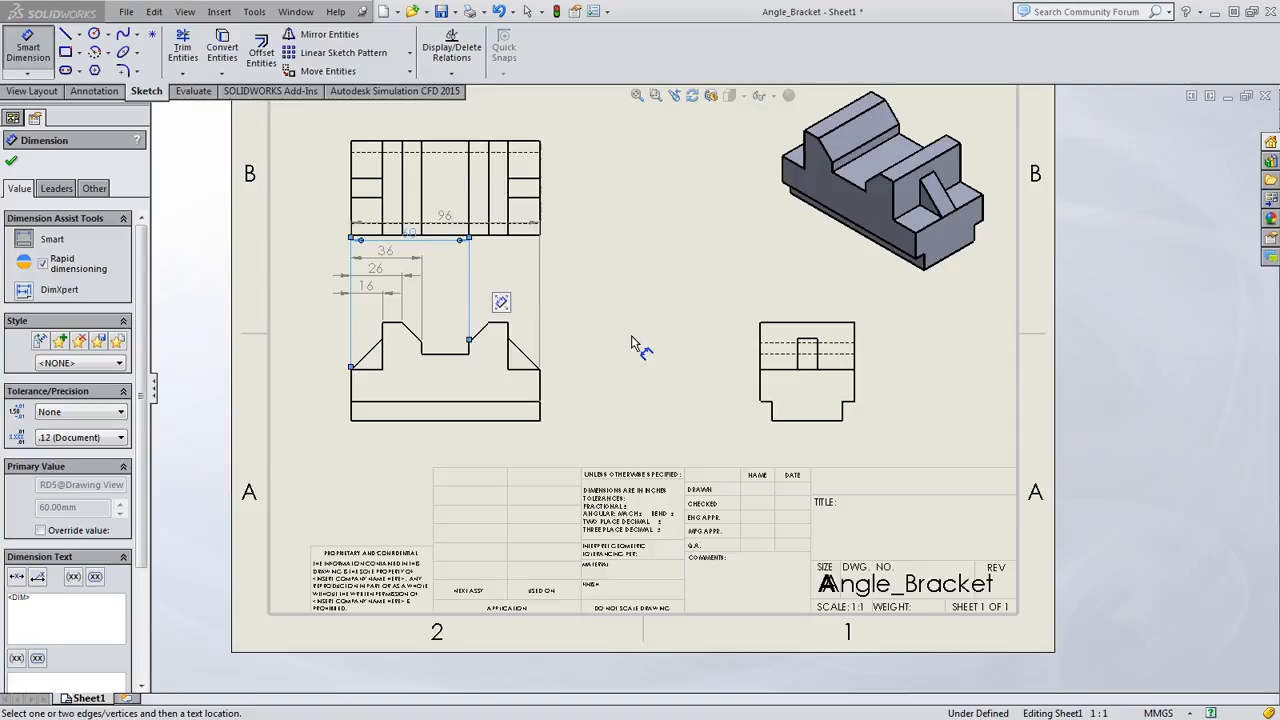
right_click(637, 330)
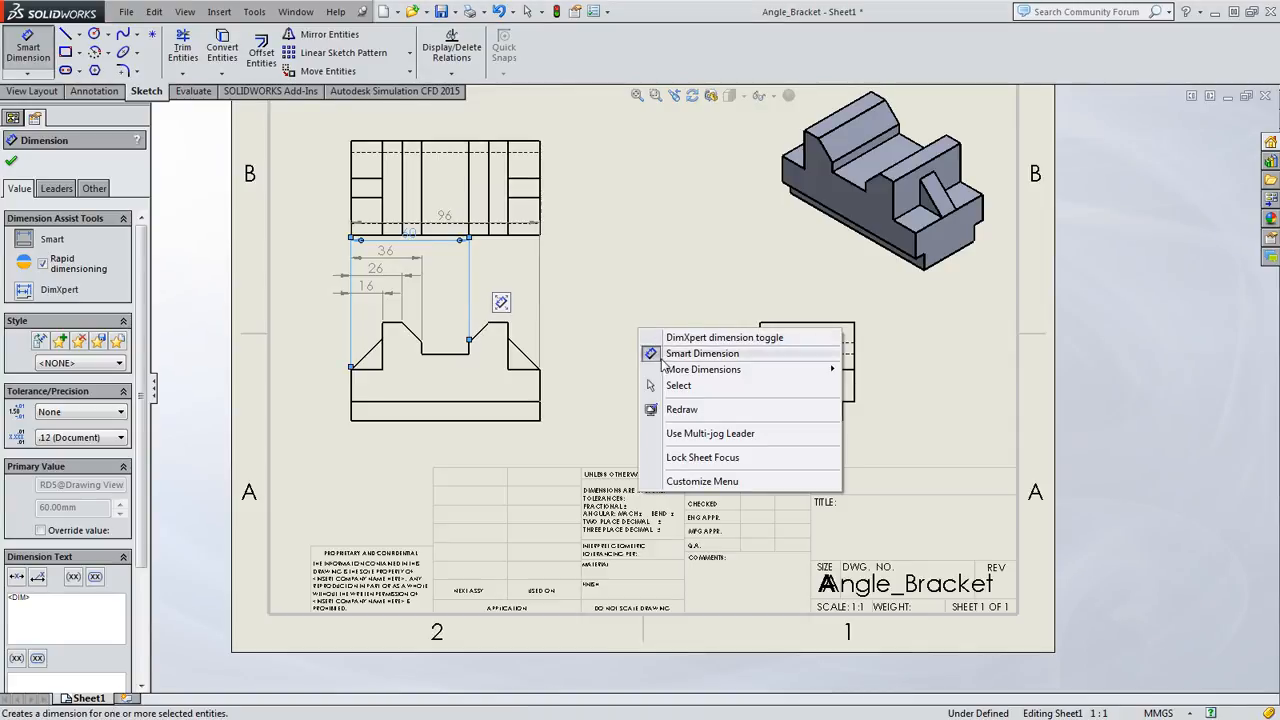
left_click(678, 386)
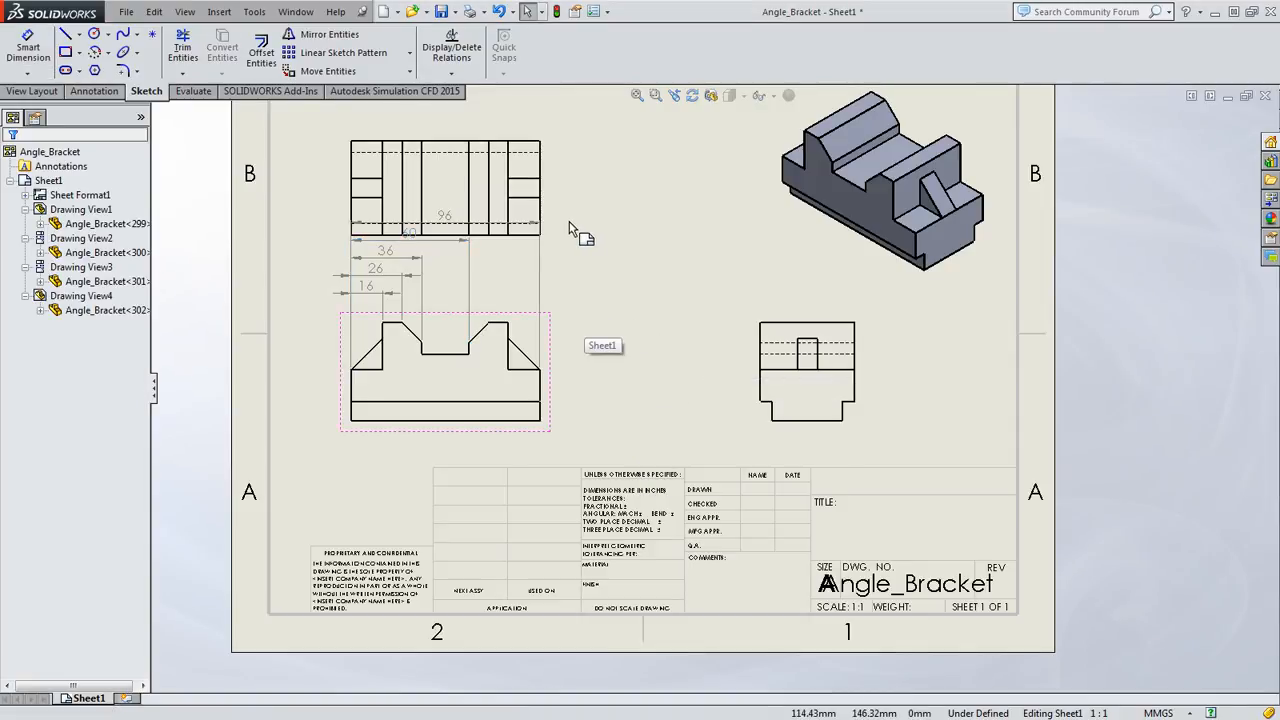
- Move the top view upward so that it clears the stacked horizontal dimensions of the front view
key("f")
left_click_drag(606, 253, 604, 214)
left_click(686, 380)
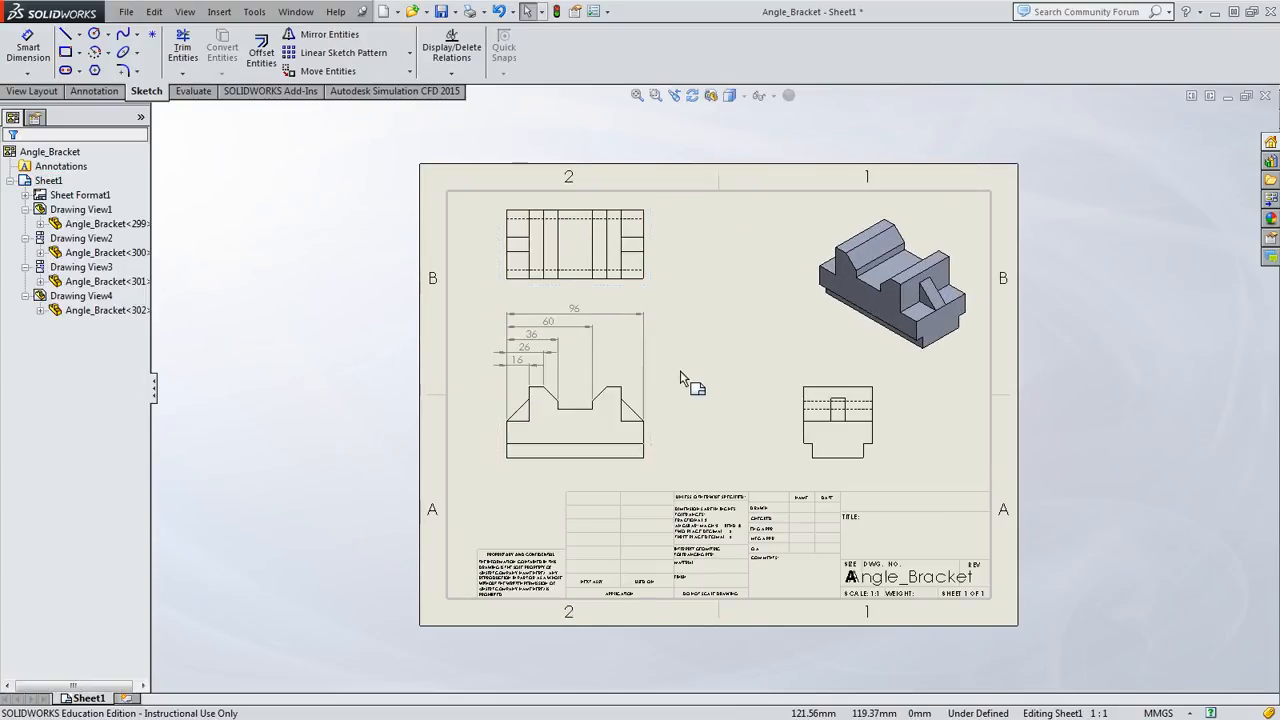
scroll(686, 380, "down", 3)
scroll(709, 418, "down", 1)
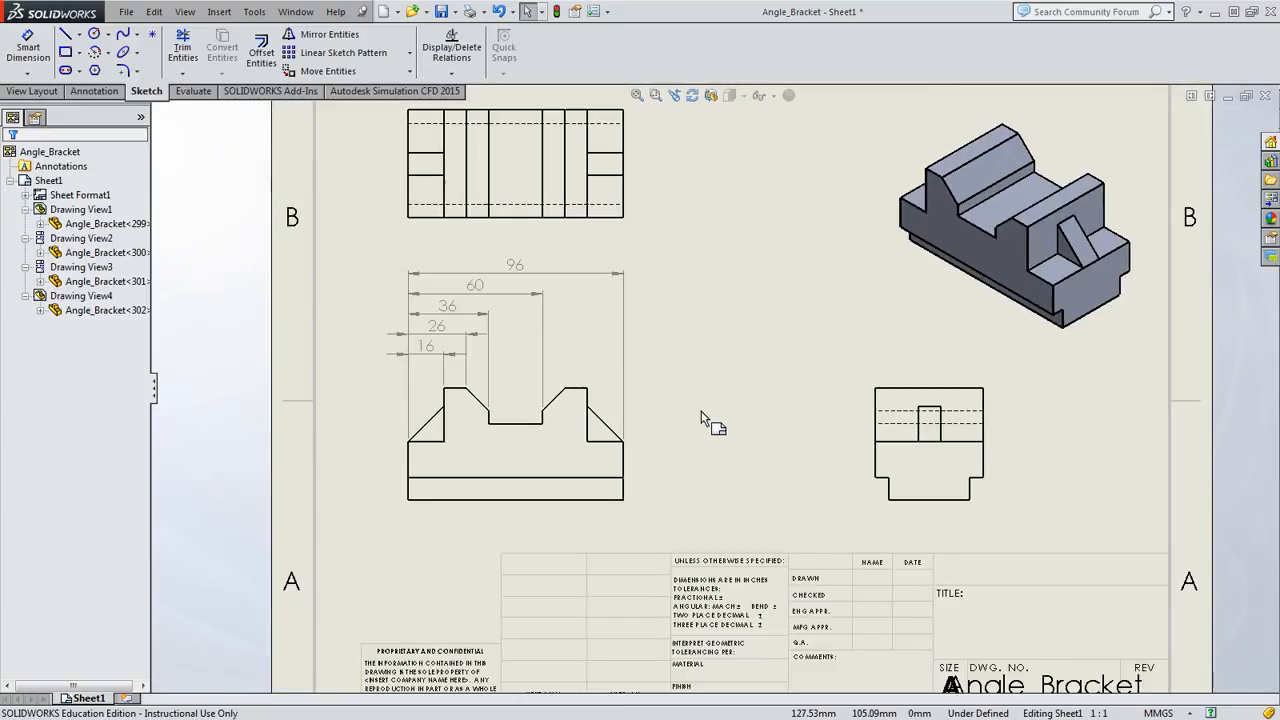
left_click(414, 464)
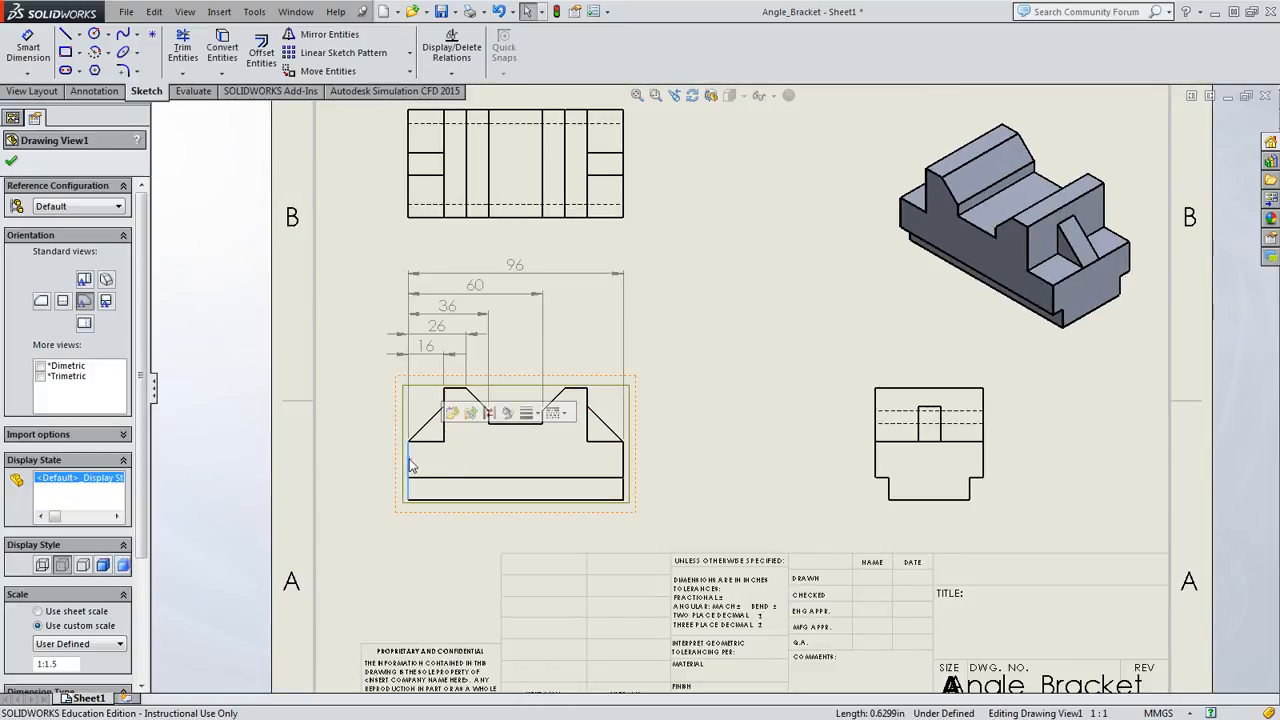
left_click(708, 322)
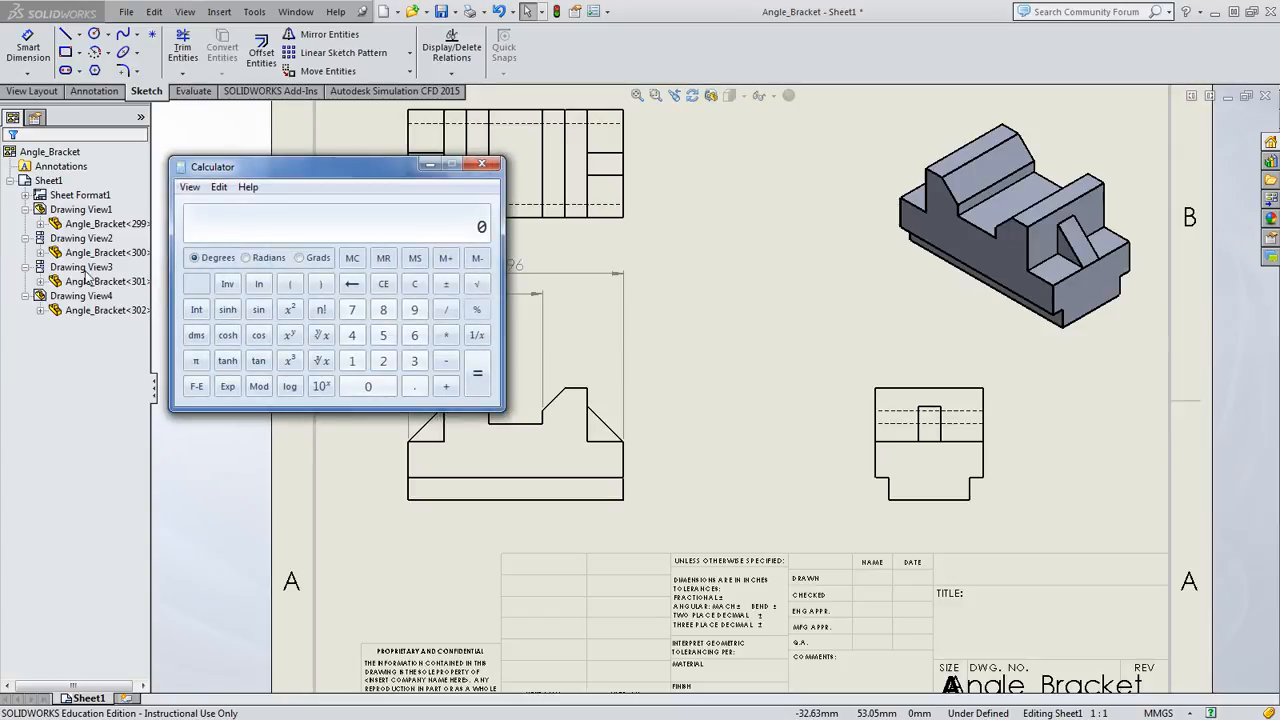
- Calculate 60-36 in Calculator and check the notch width against the reference isometric drawing of the angle bracket
mouse_move(281, 151)
left_mouse_down()
mouse_move(454, 159)
mouse_move(727, 71)
mouse_move(734, 88)
left_mouse_up()
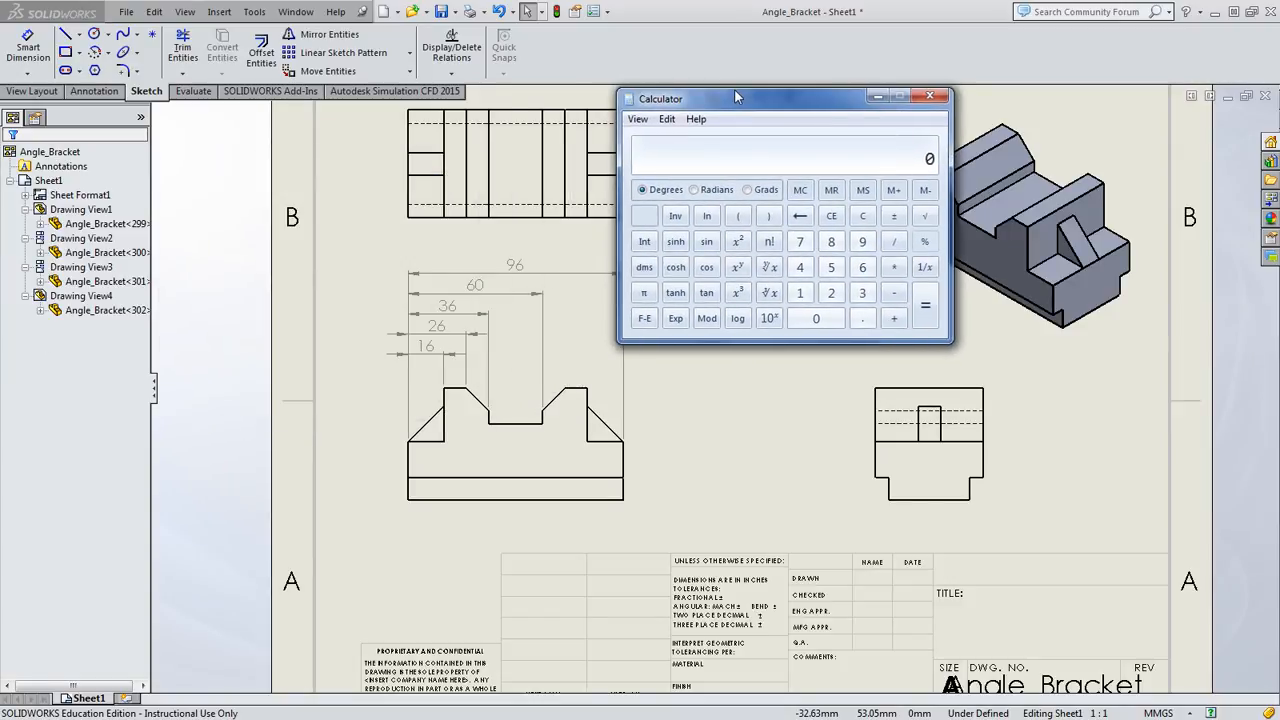
type("60-36")
key("Return")
key("alt+Tab")
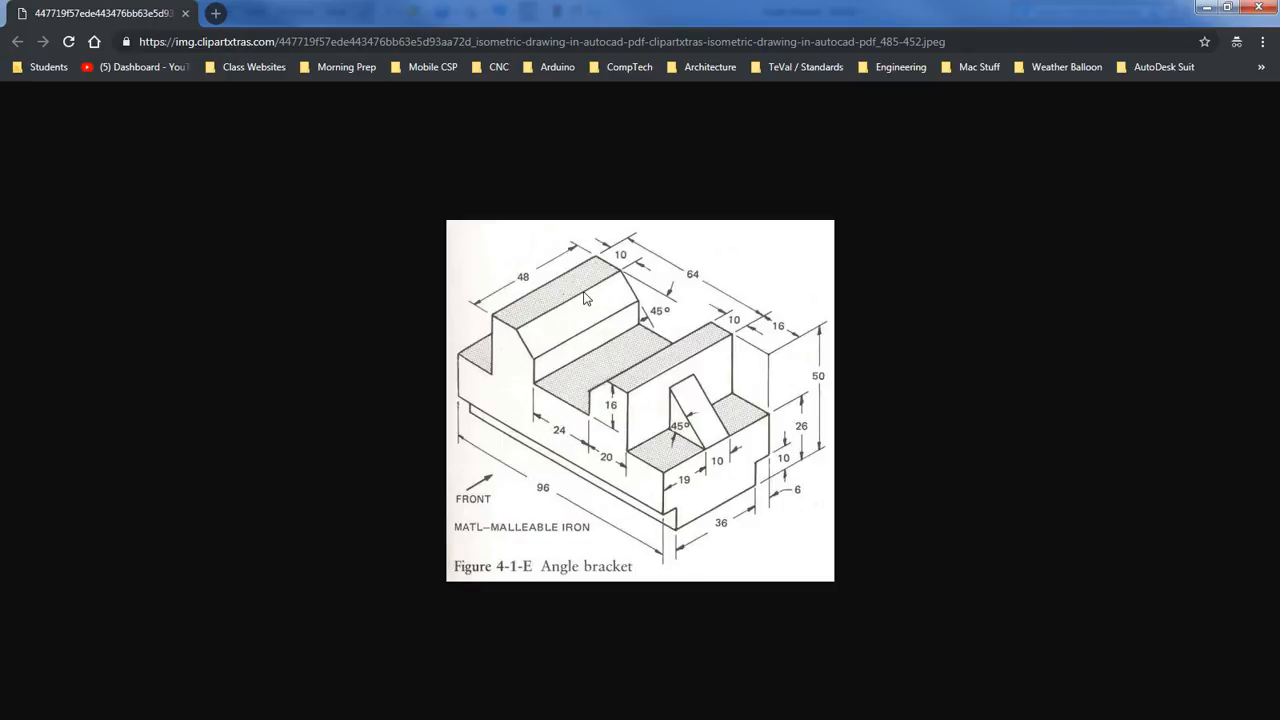
left_click_drag(605, 22, 0, 20)
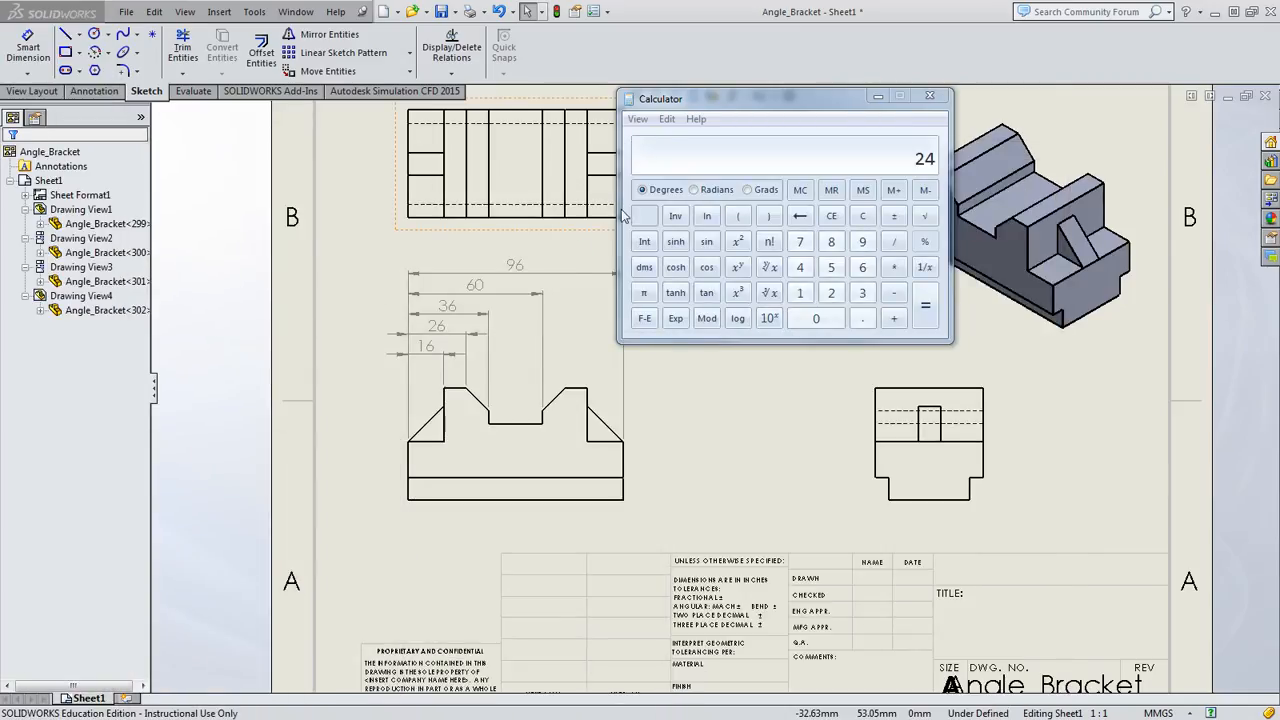
mouse_move(697, 101)
left_mouse_down()
mouse_move(523, 185)
mouse_move(0, 252)
left_mouse_up()
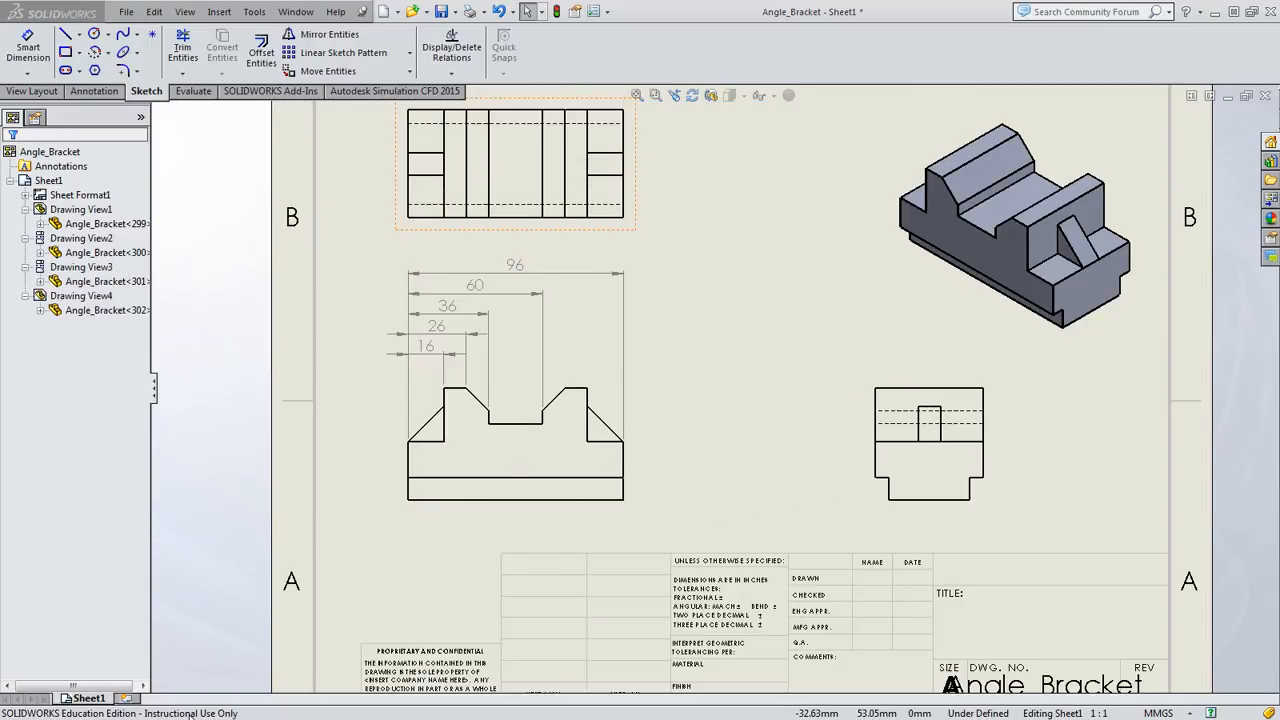
- Space the five stacked horizontal dimensions evenly above the front view and bring the overall length dimension closer to them
left_click(428, 368)
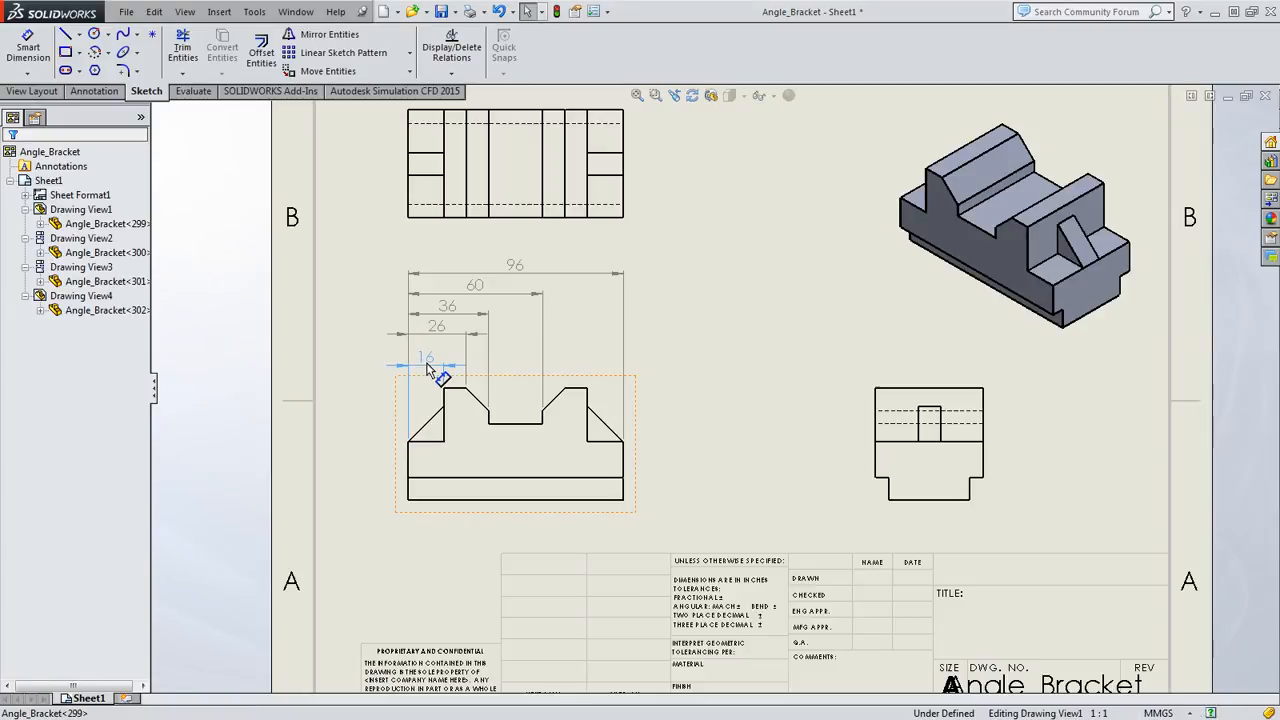
left_click_drag(428, 368, 431, 339)
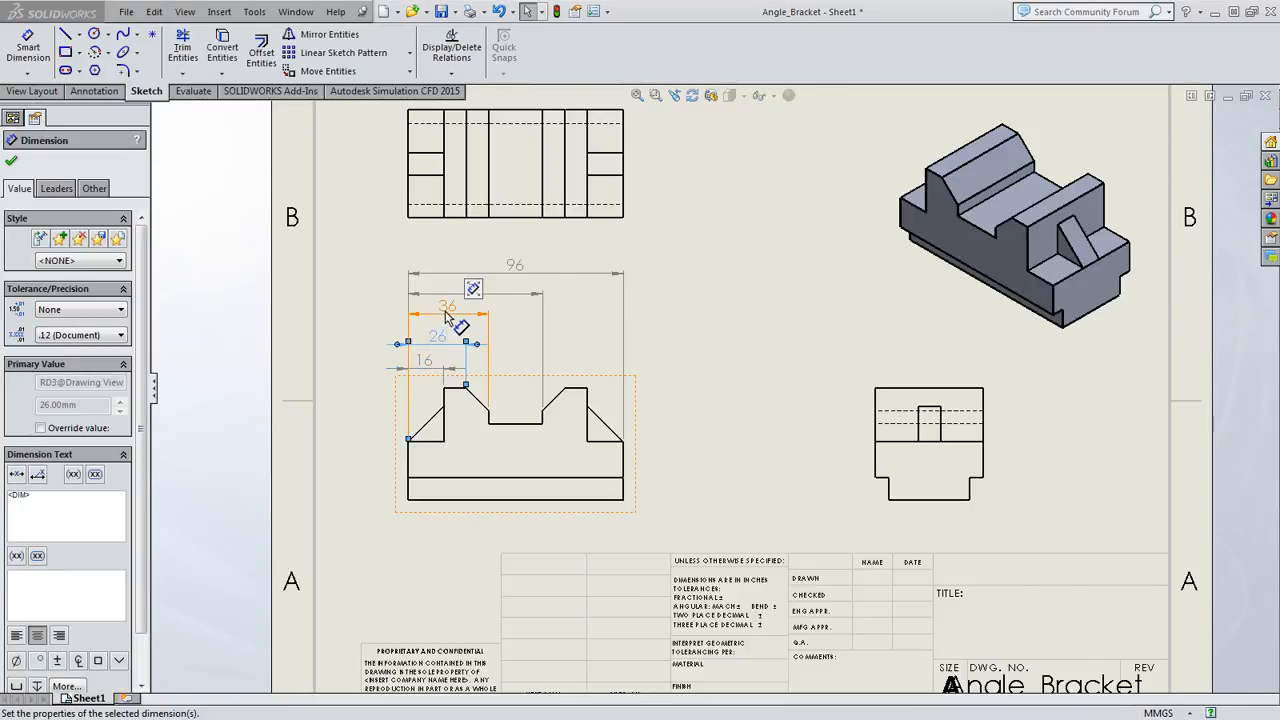
left_click(450, 315)
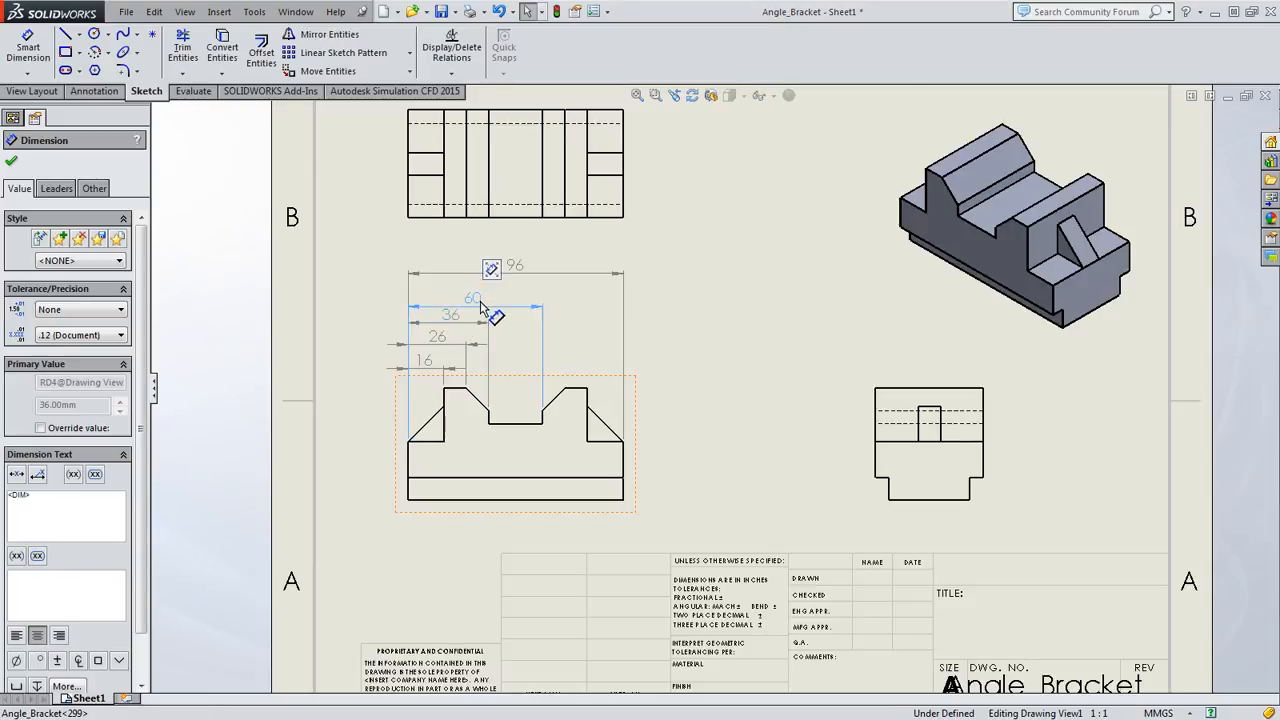
left_click_drag(478, 287, 508, 284)
left_click(517, 279)
left_click(674, 357)
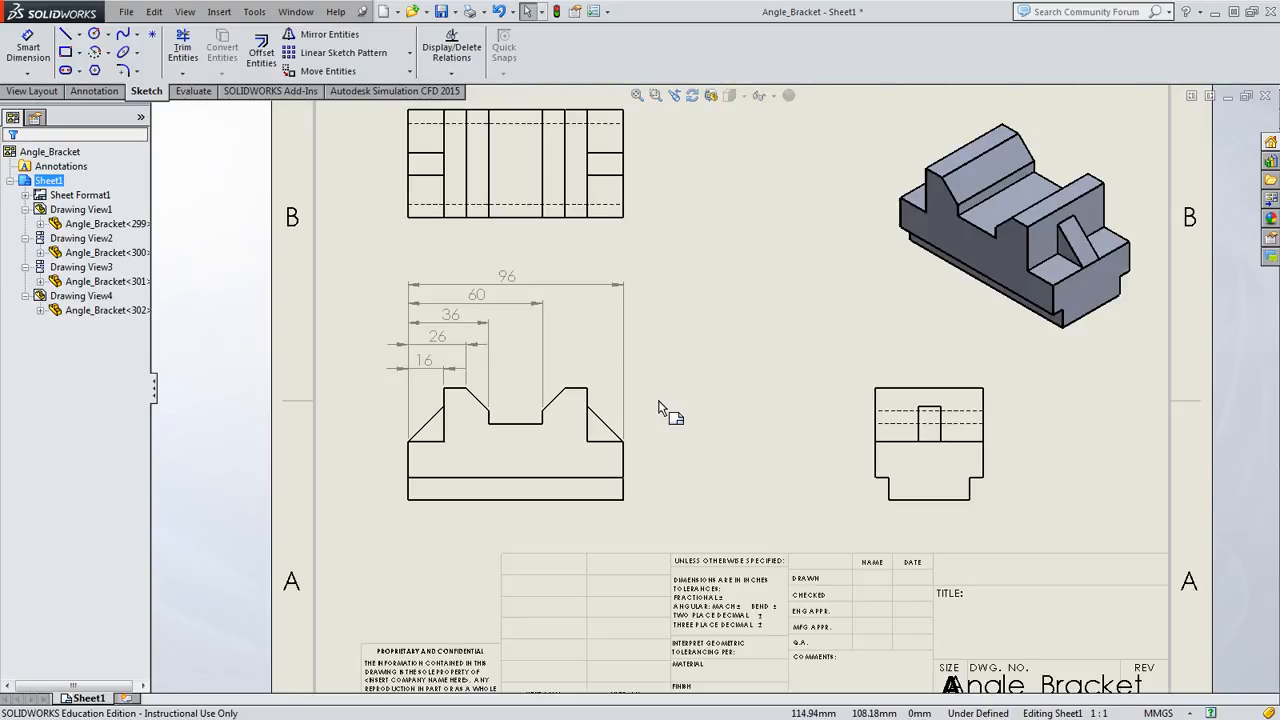
- Delete all five horizontal dimensions above the front view
left_click_drag(661, 256, 334, 382)
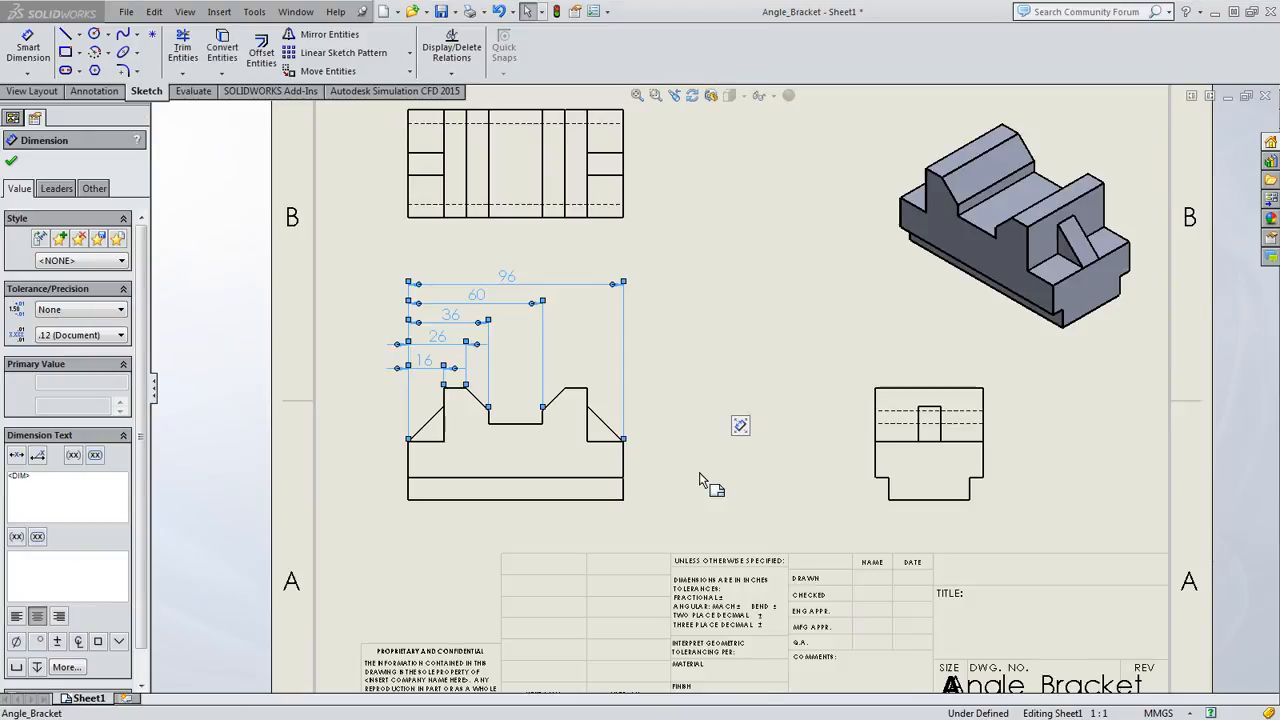
key("Delete")
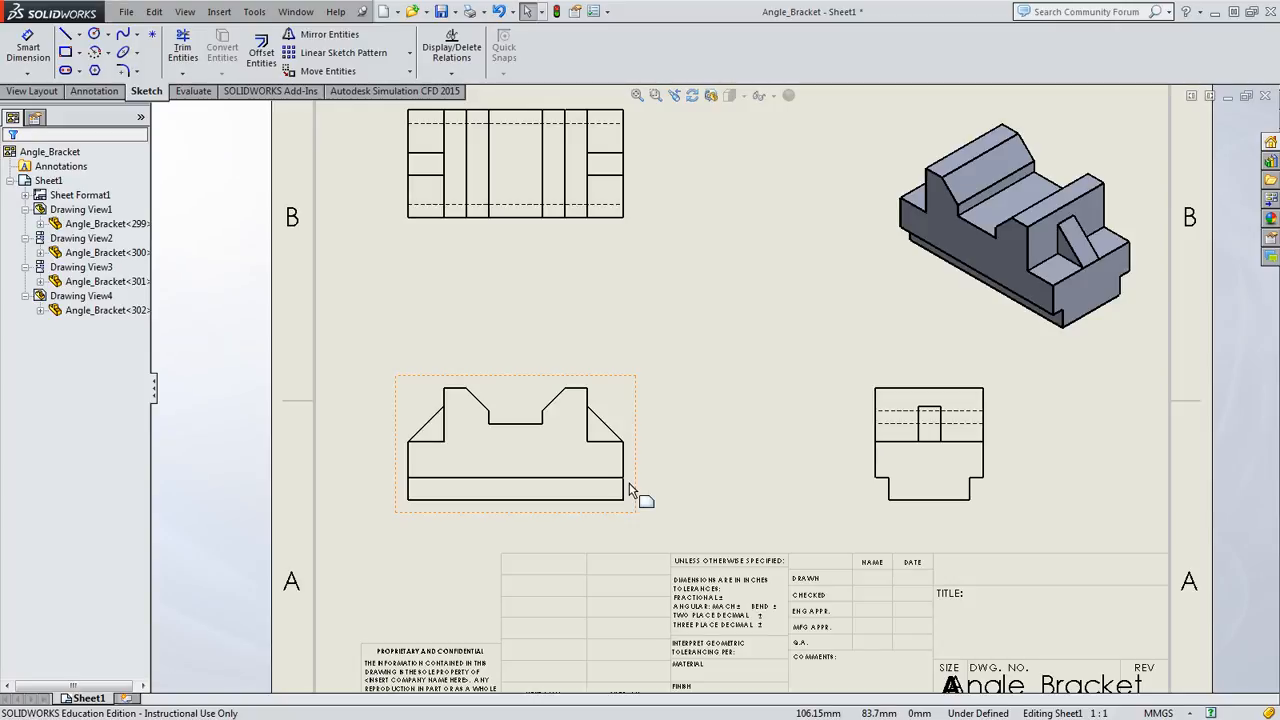
- Dimension the length of the front view's right ledge with Smart Dimension, placing the dimension above the view
left_click(30, 50)
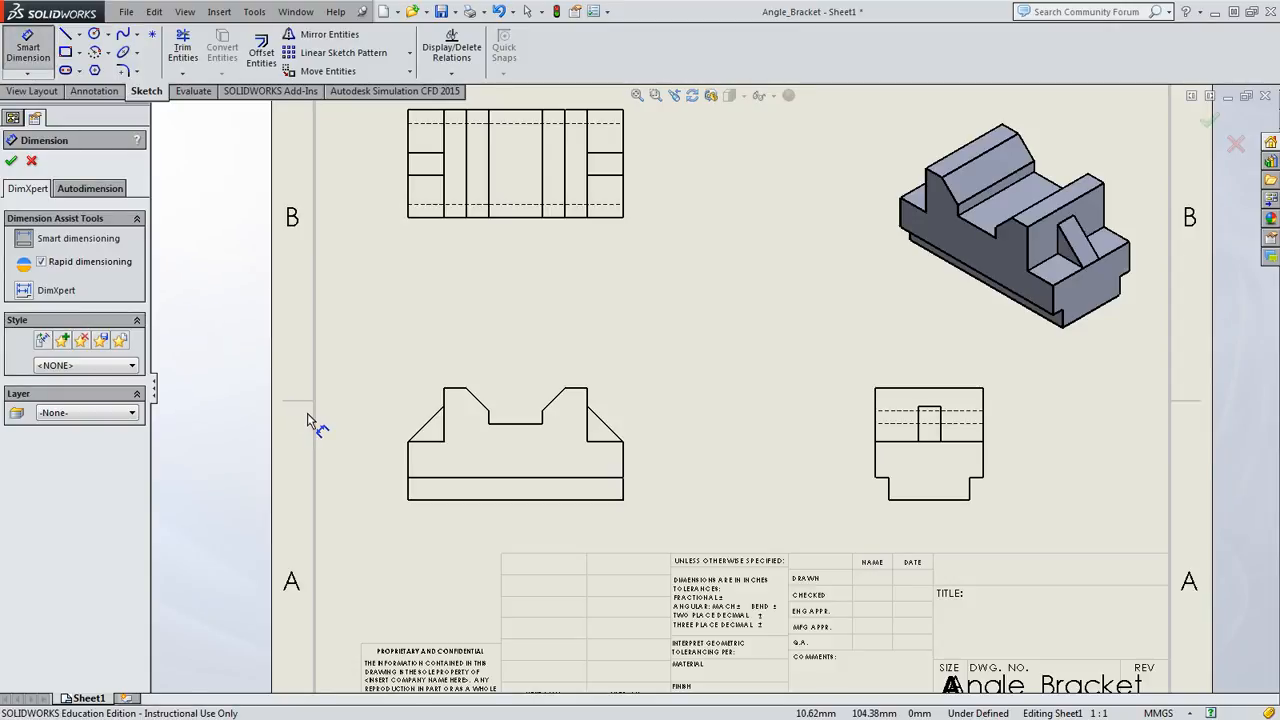
left_click(604, 441)
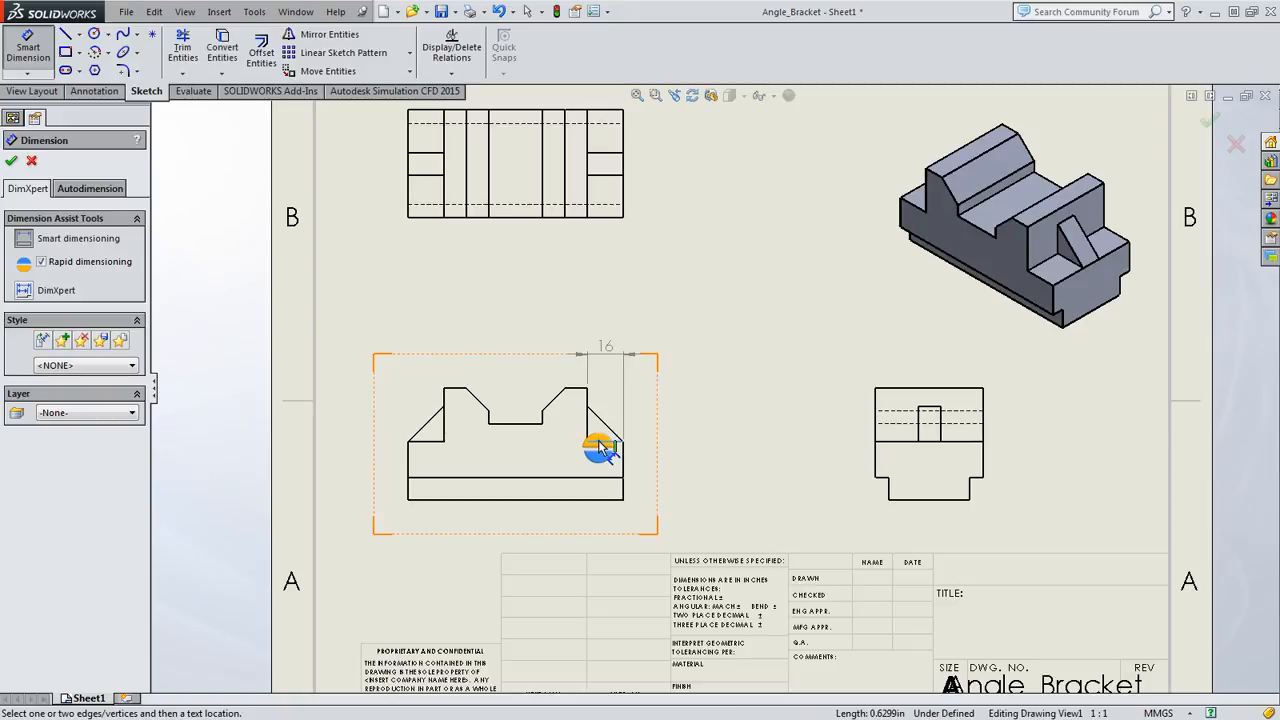
left_click(599, 446)
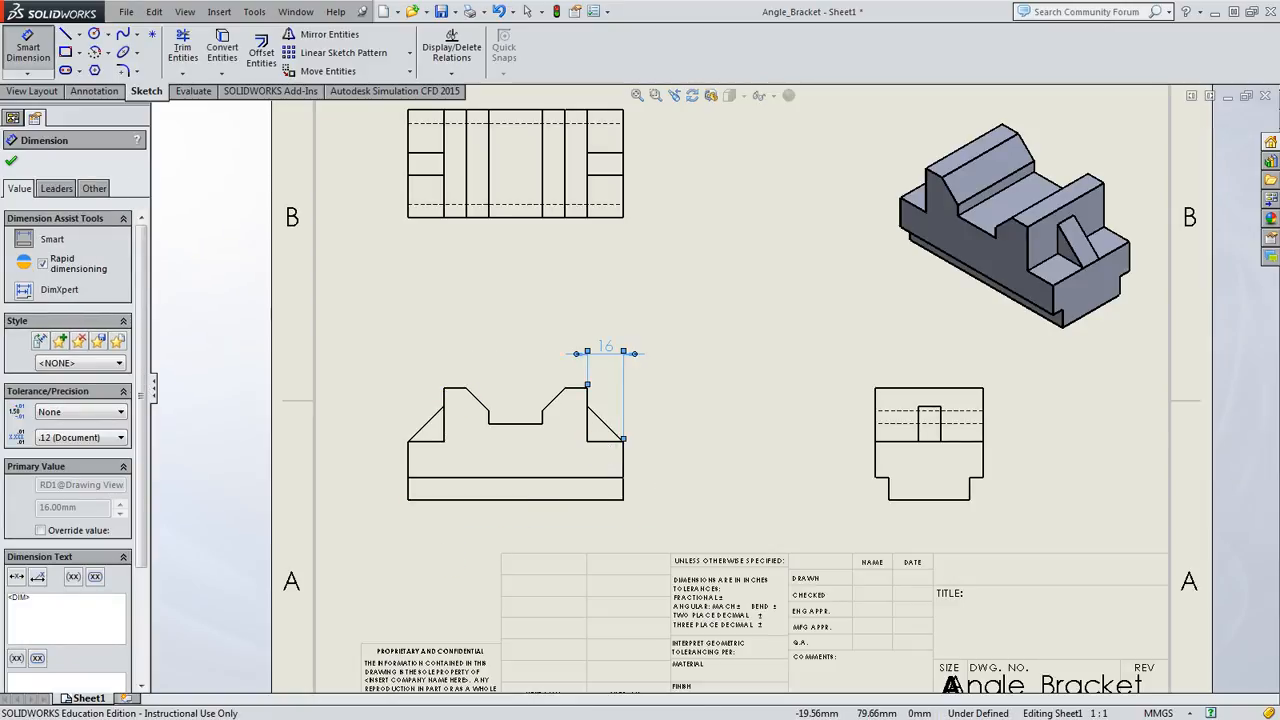
- Check the reference drawing and dimension the flat top of the front view's right upright, placing the dimension above the view
key("alt+Tab")
left_click_drag(48, 250, 522, 1)
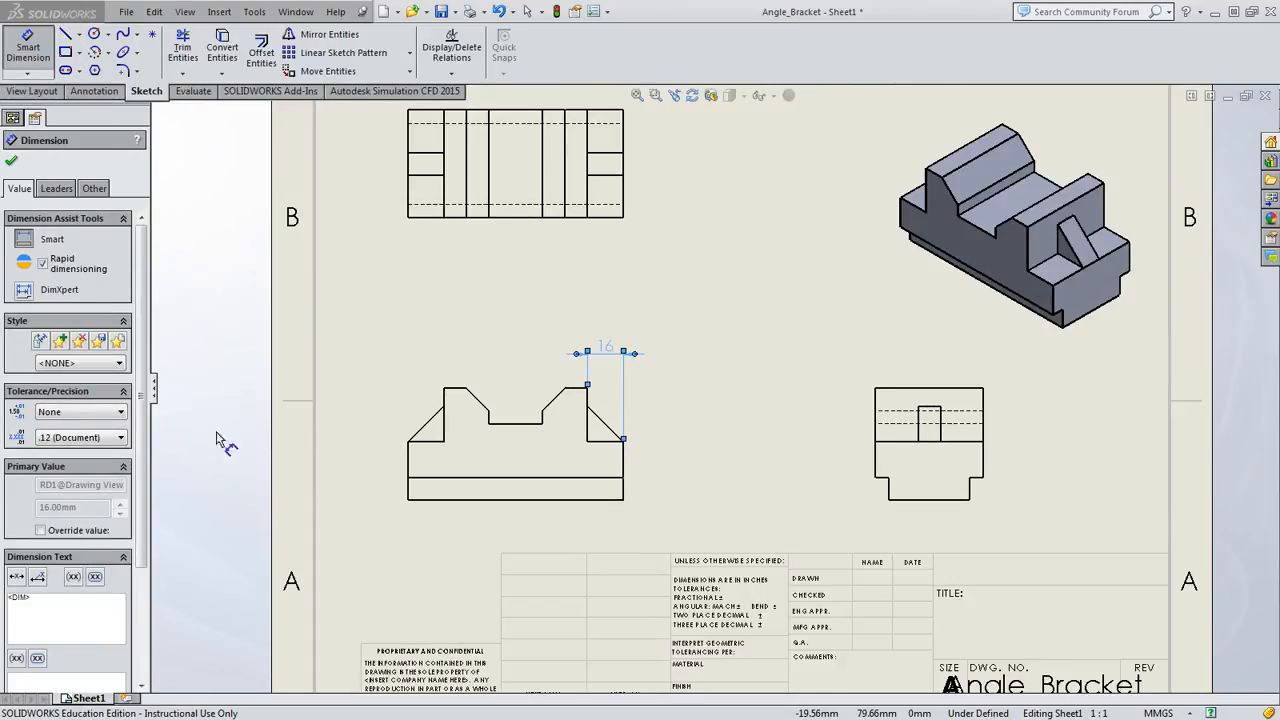
left_click(579, 395)
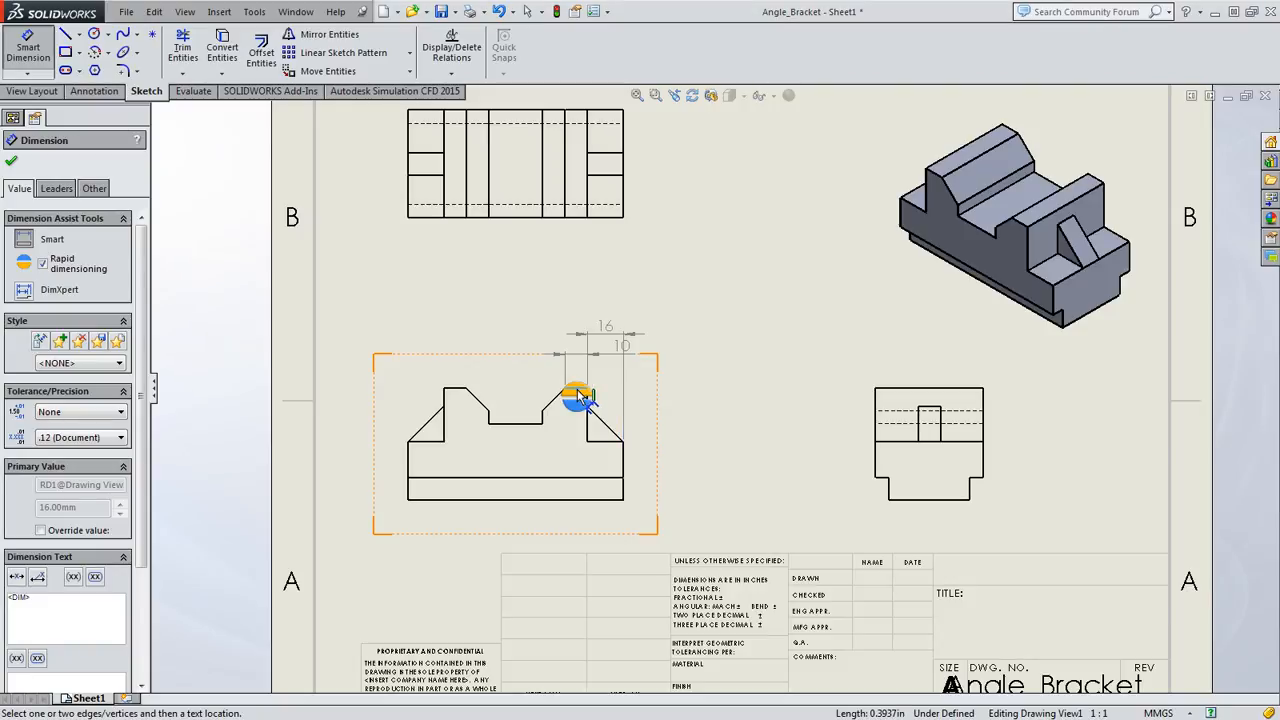
left_click(578, 392)
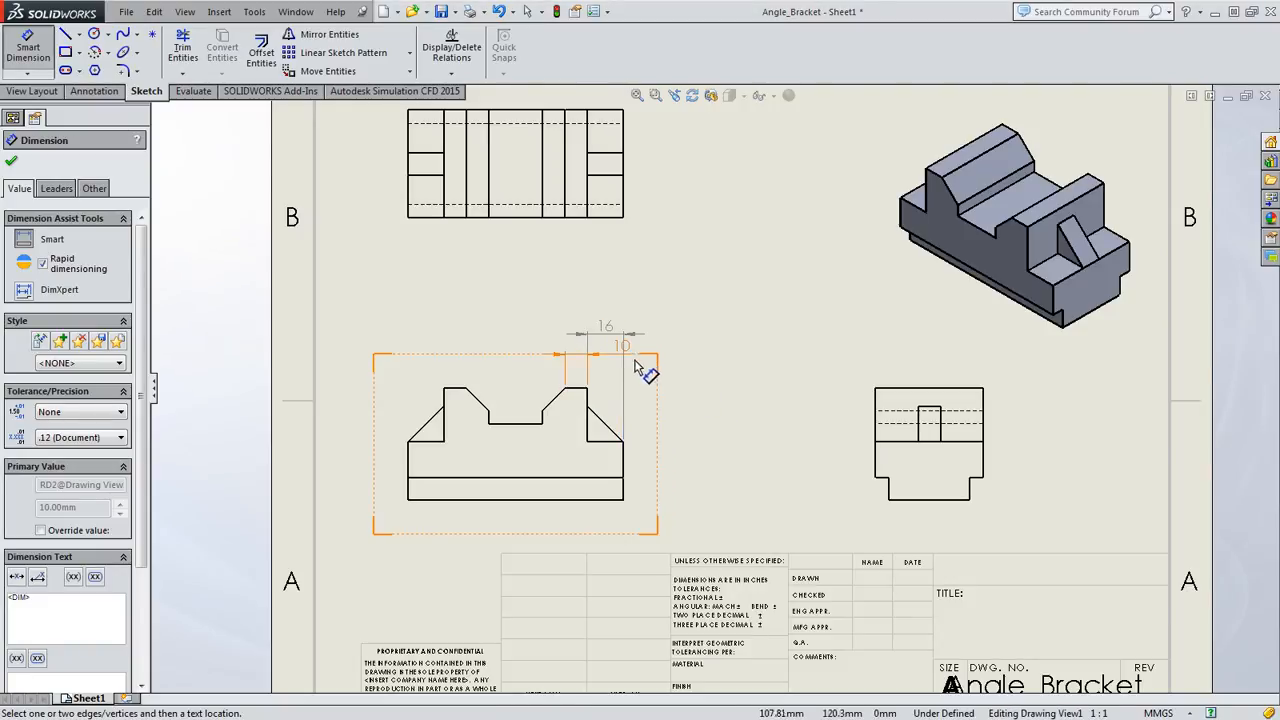
- Move the text of the right upright's flat-top dimension between its extension lines, clear of the ledge dimension's extension line
scroll(643, 353, "down", 2)
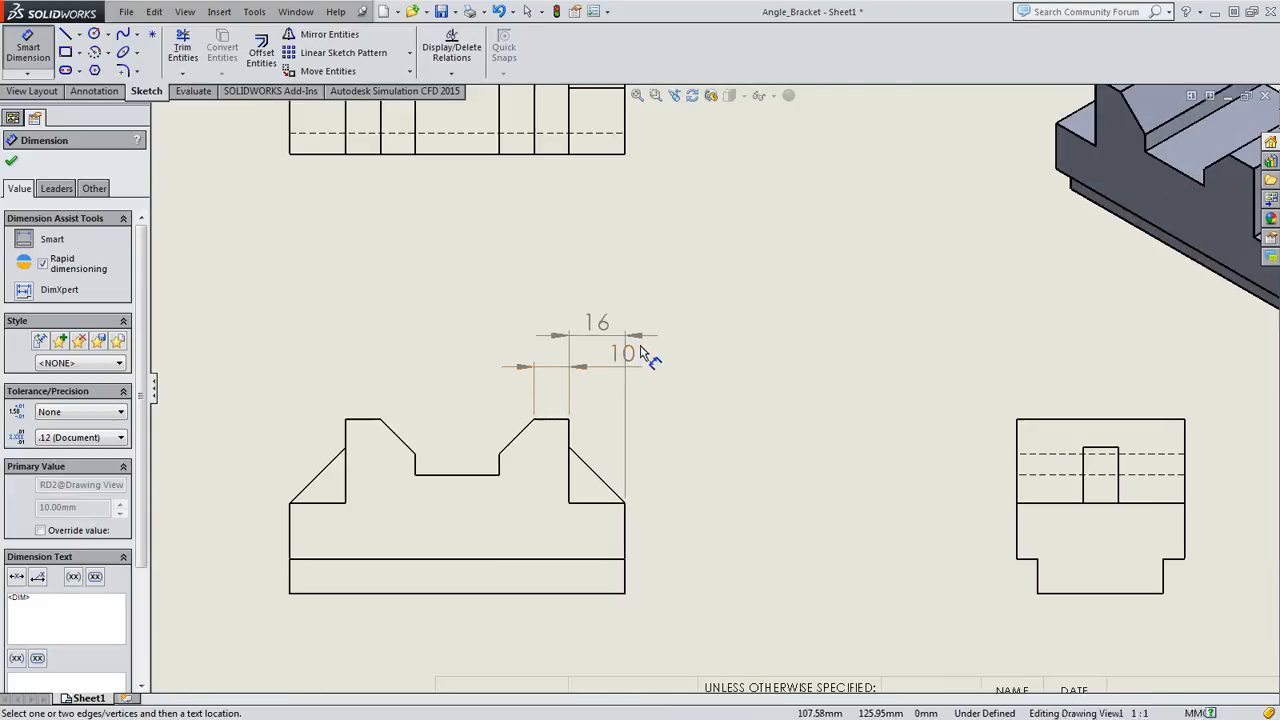
scroll(643, 353, "down", 4)
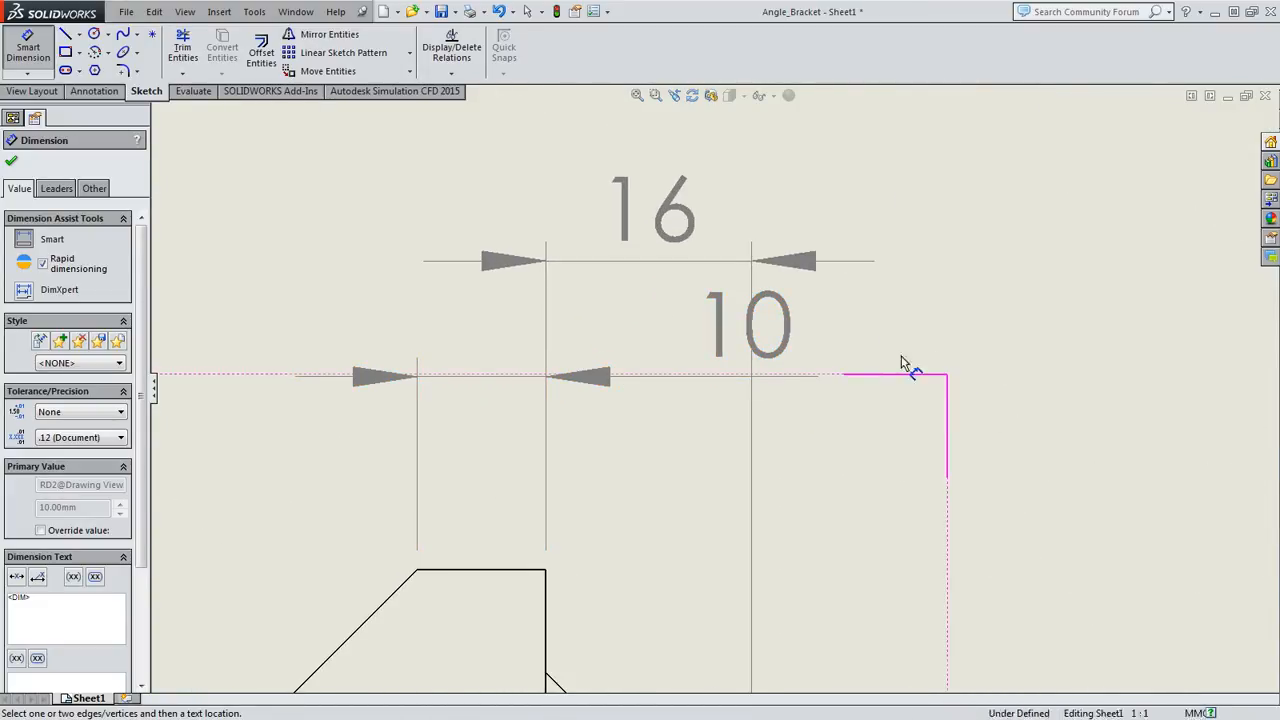
scroll(957, 400, "up", 3)
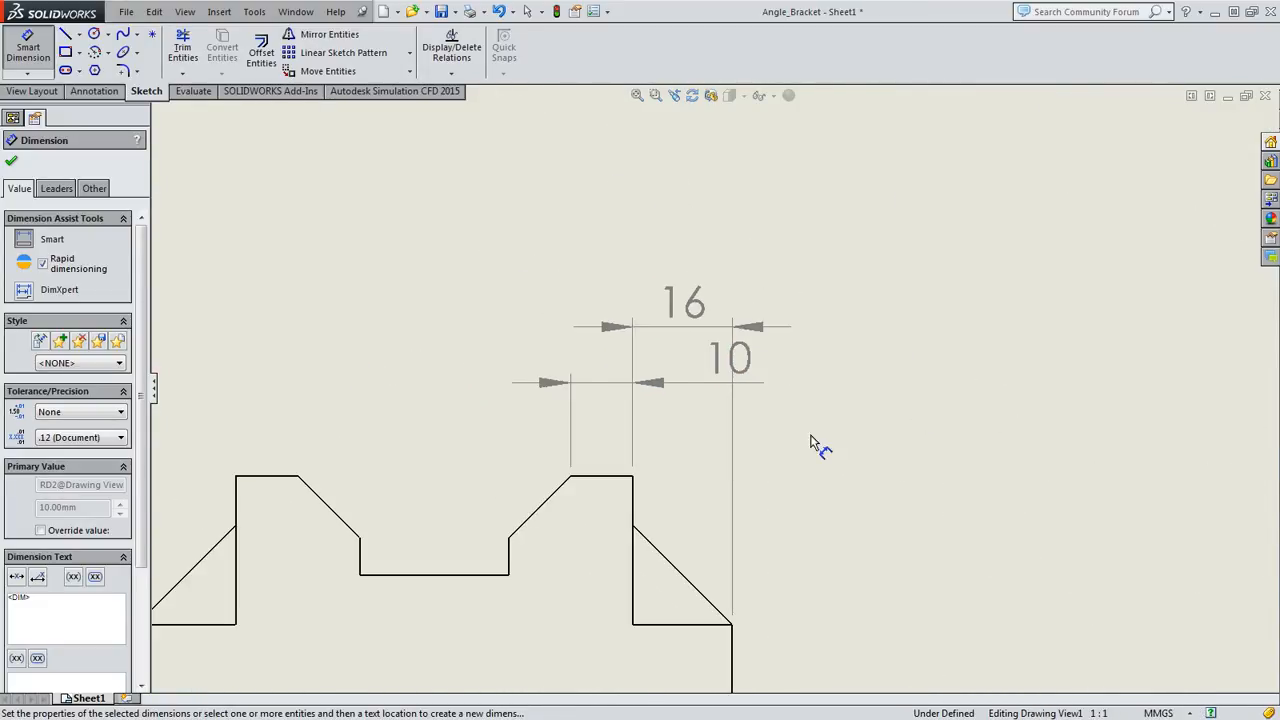
scroll(958, 466, "up", 2)
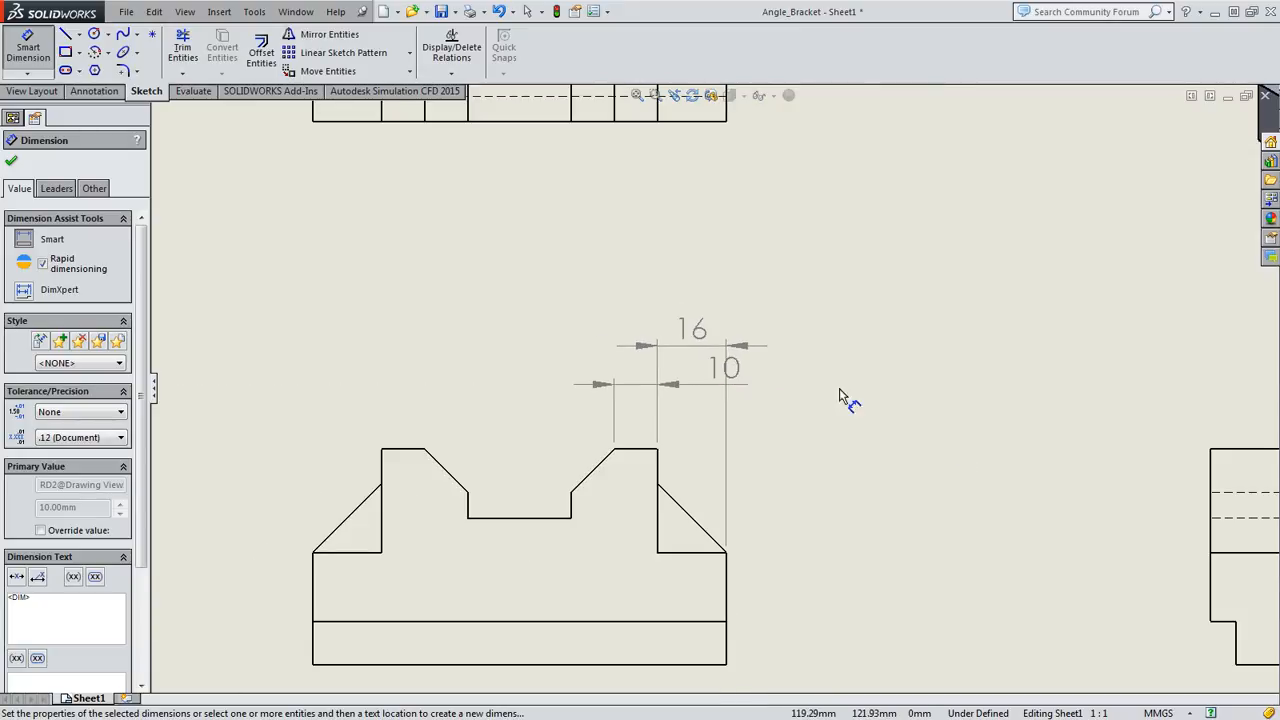
left_click(729, 371)
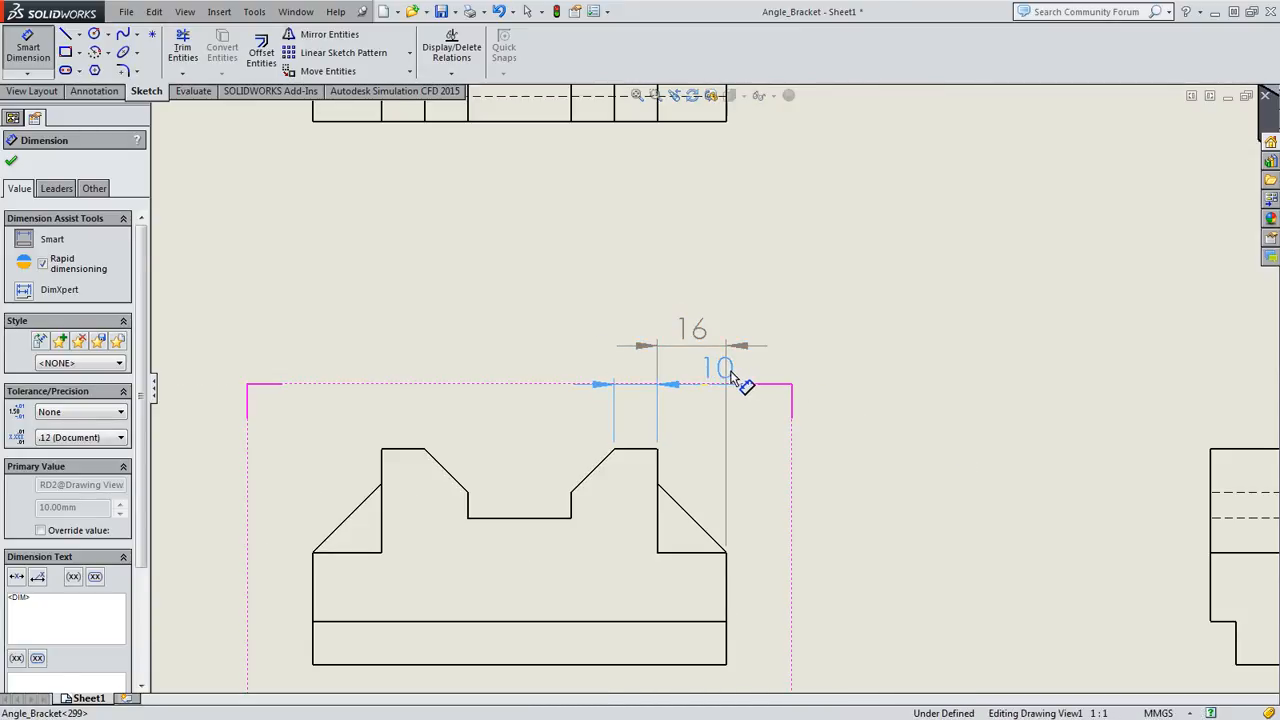
left_click(863, 380)
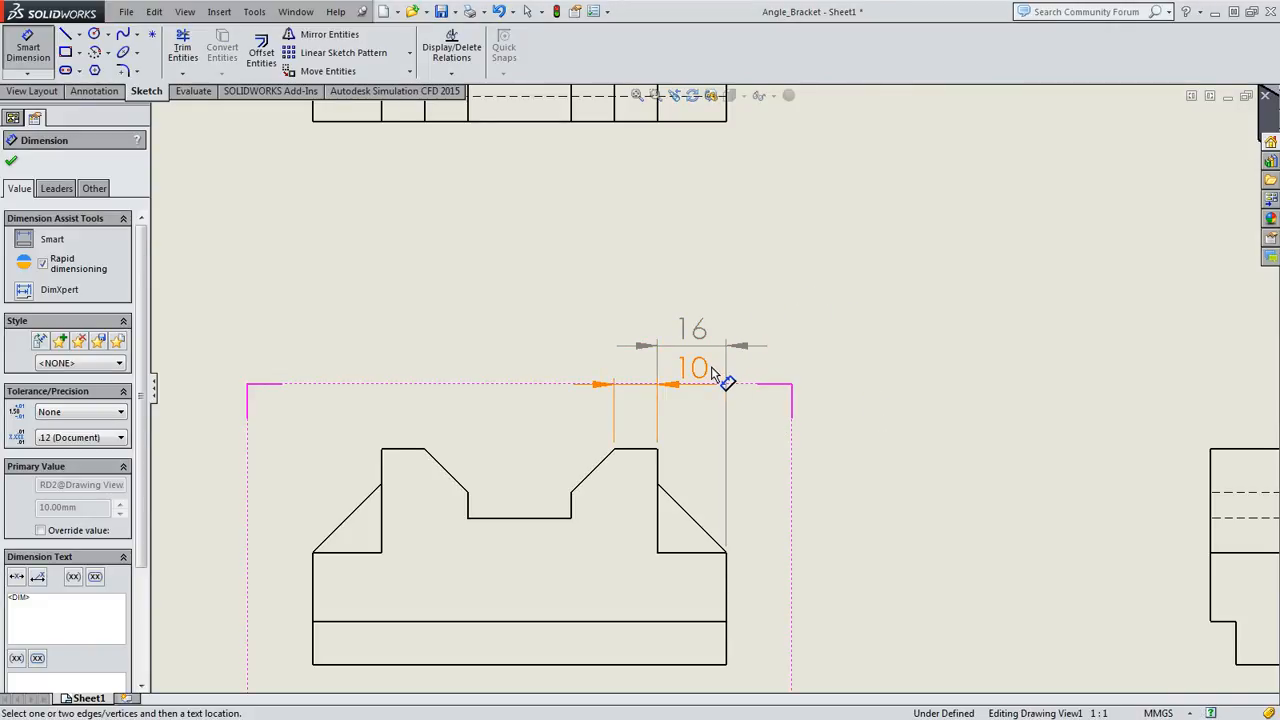
left_click_drag(726, 374, 648, 373)
left_click(870, 336)
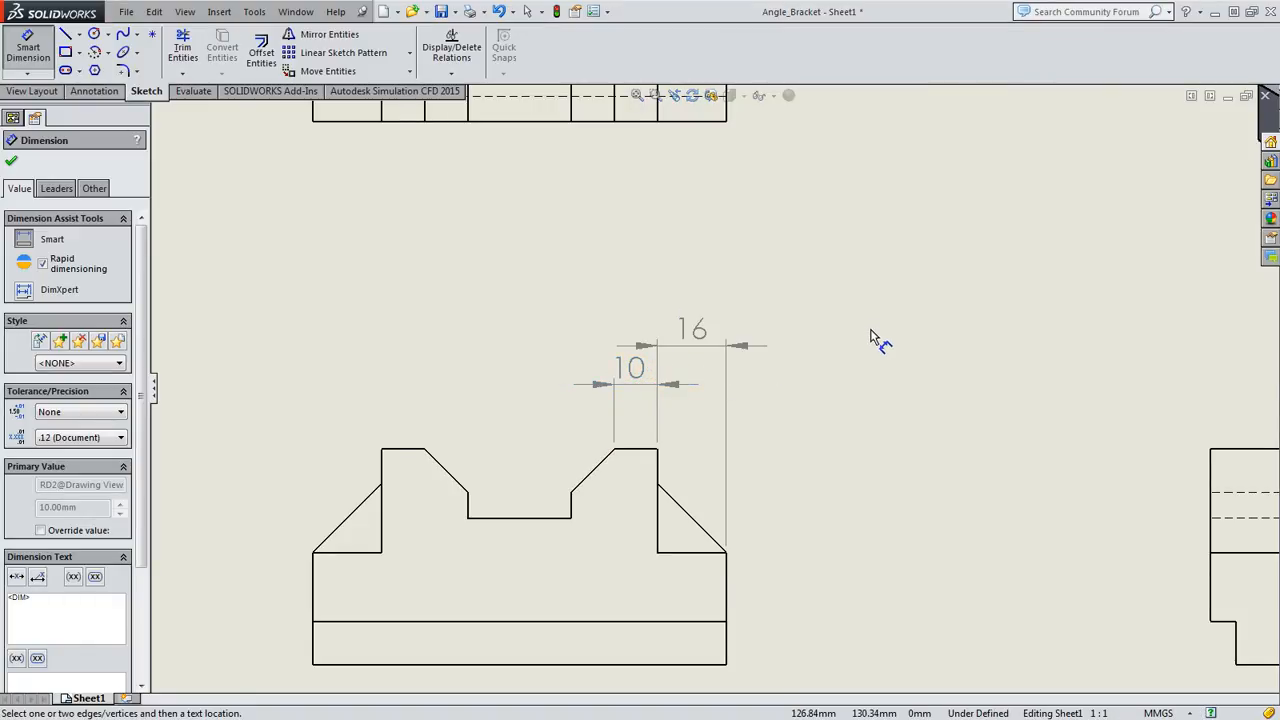
- Fine-adjust the flat-top dimension's text so that it sits centred between its extension lines
scroll(760, 400, "down", 5)
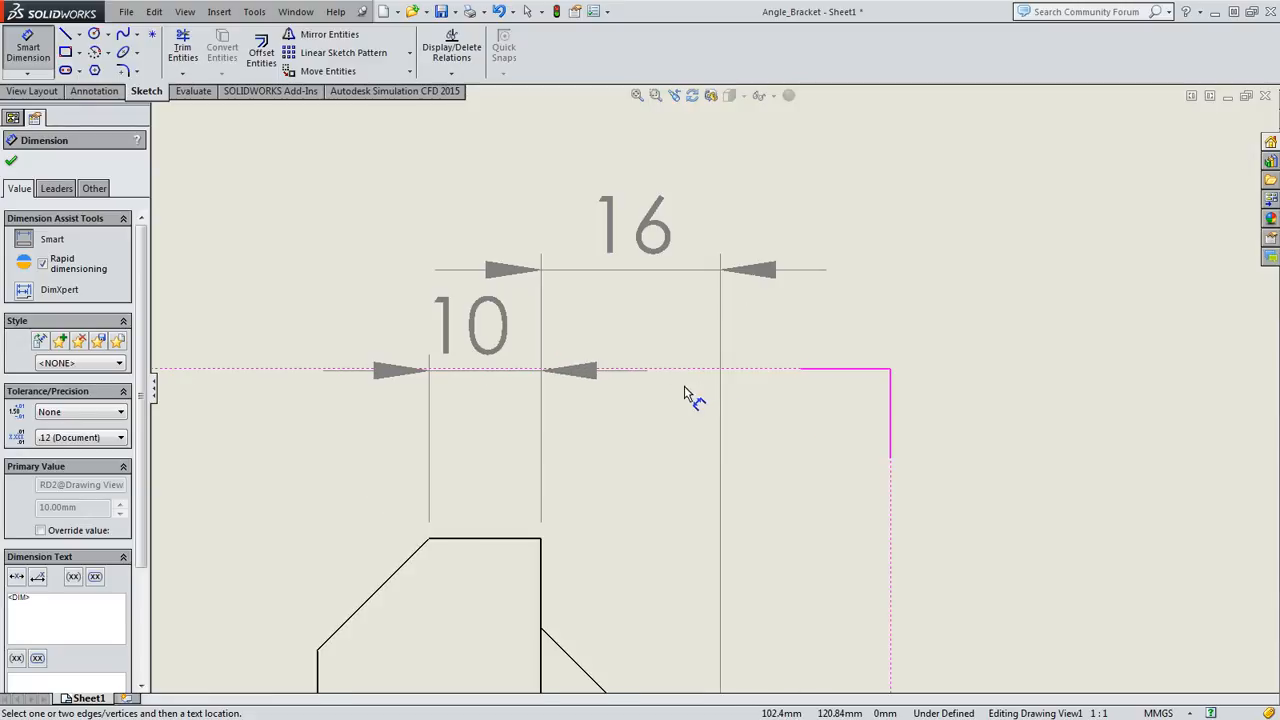
left_click(509, 326)
mouse_move(509, 326)
left_mouse_down()
mouse_move(651, 331)
mouse_move(515, 328)
left_mouse_up()
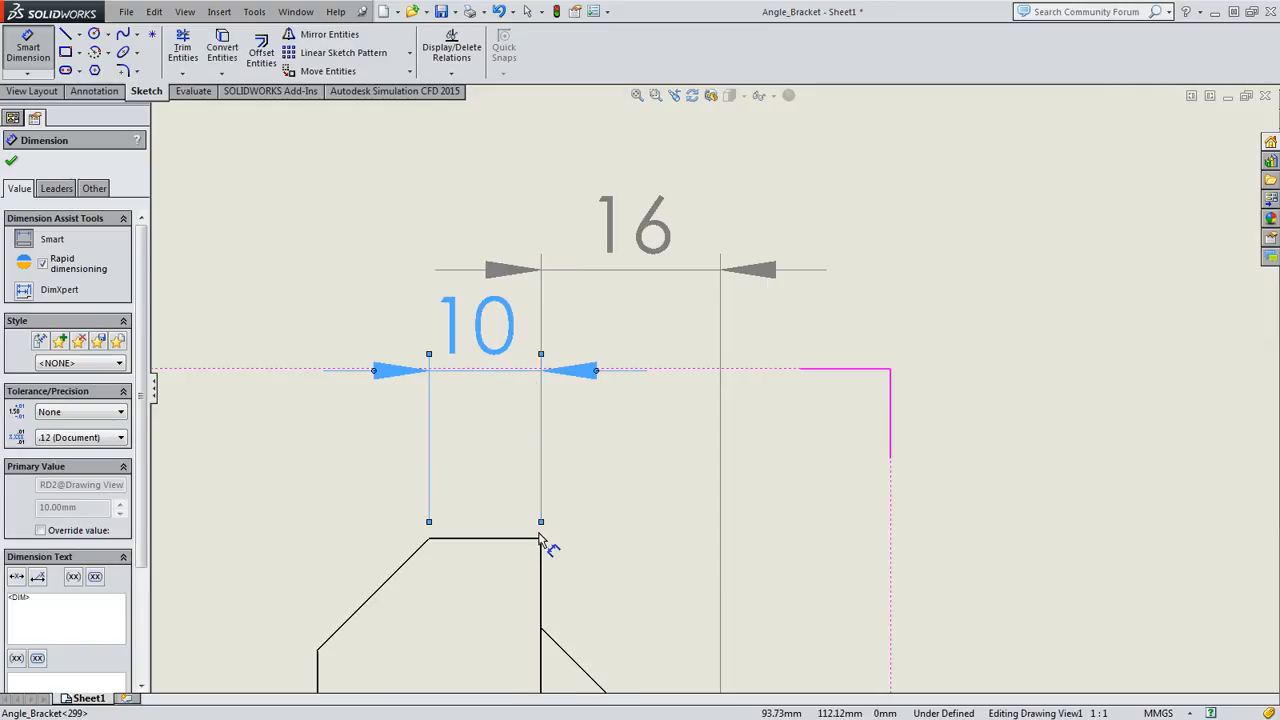
scroll(563, 446, "down", 5)
scroll(557, 445, "up", 7)
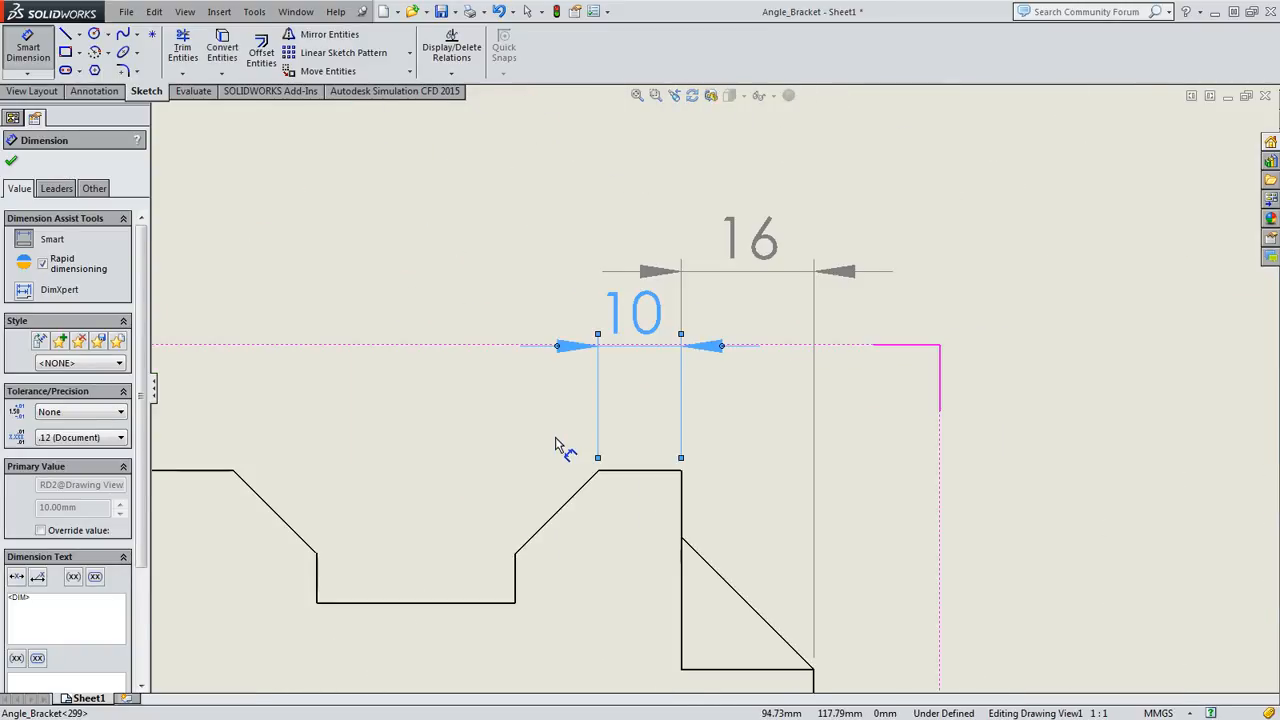
scroll(557, 445, "up", 10)
scroll(745, 380, "down", 3)
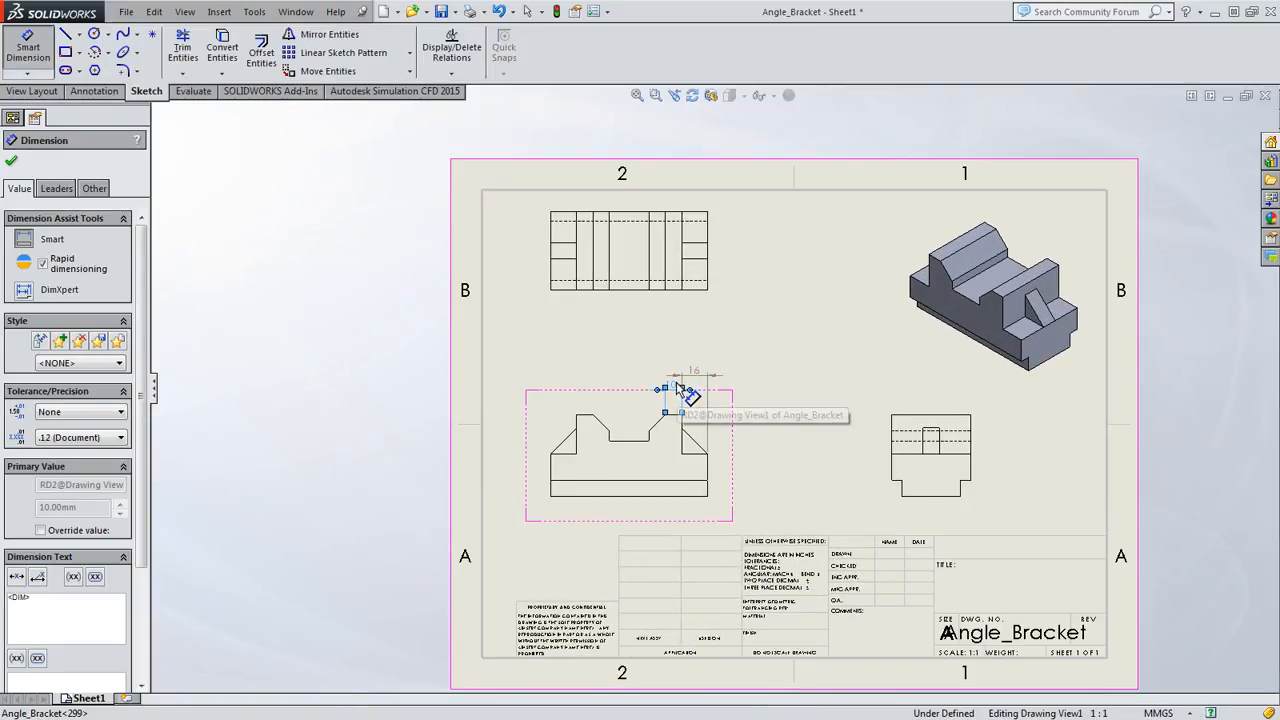
left_click_drag(677, 383, 687, 387)
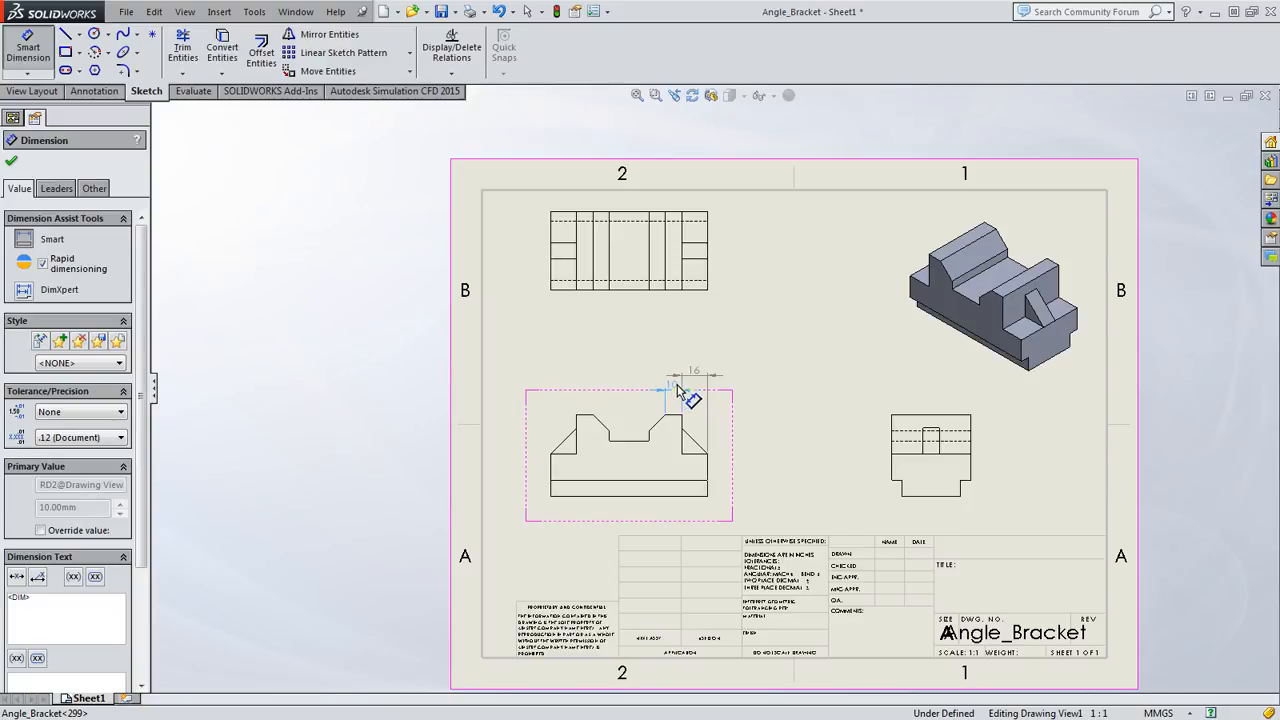
left_click(680, 388)
scroll(684, 390, "up", 5)
scroll(700, 395, "down", 3)
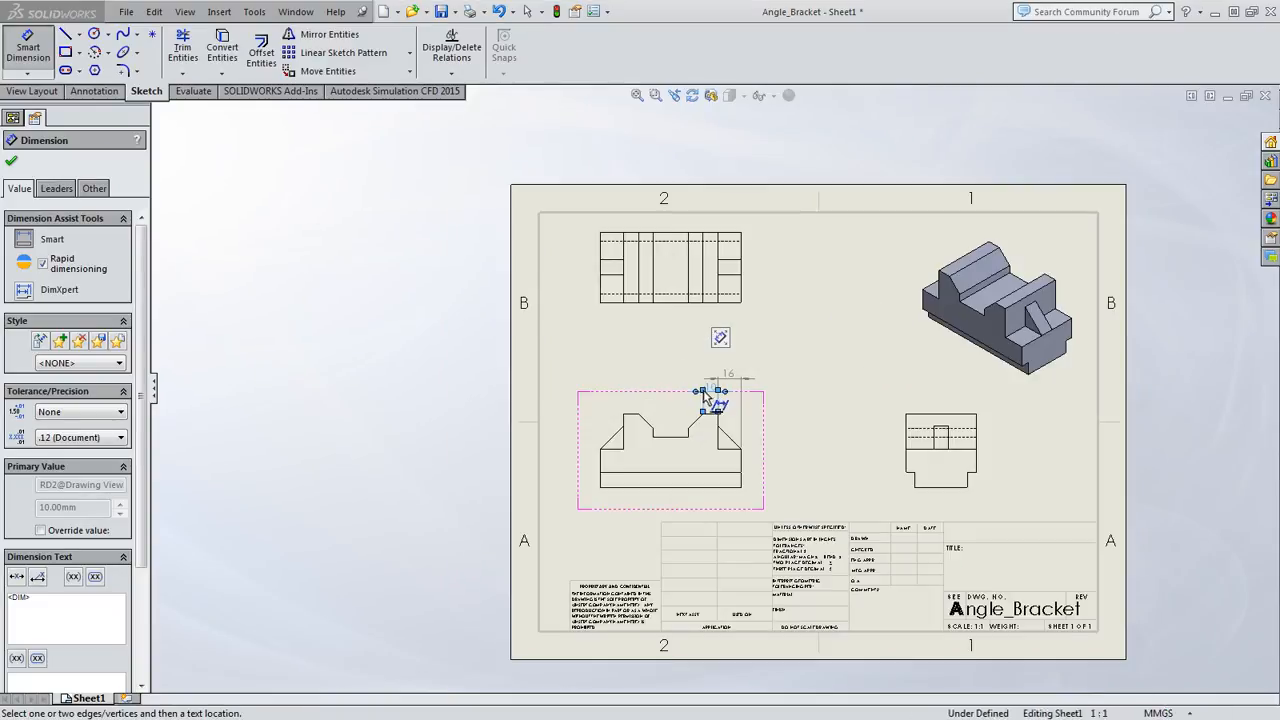
scroll(703, 395, "down", 10)
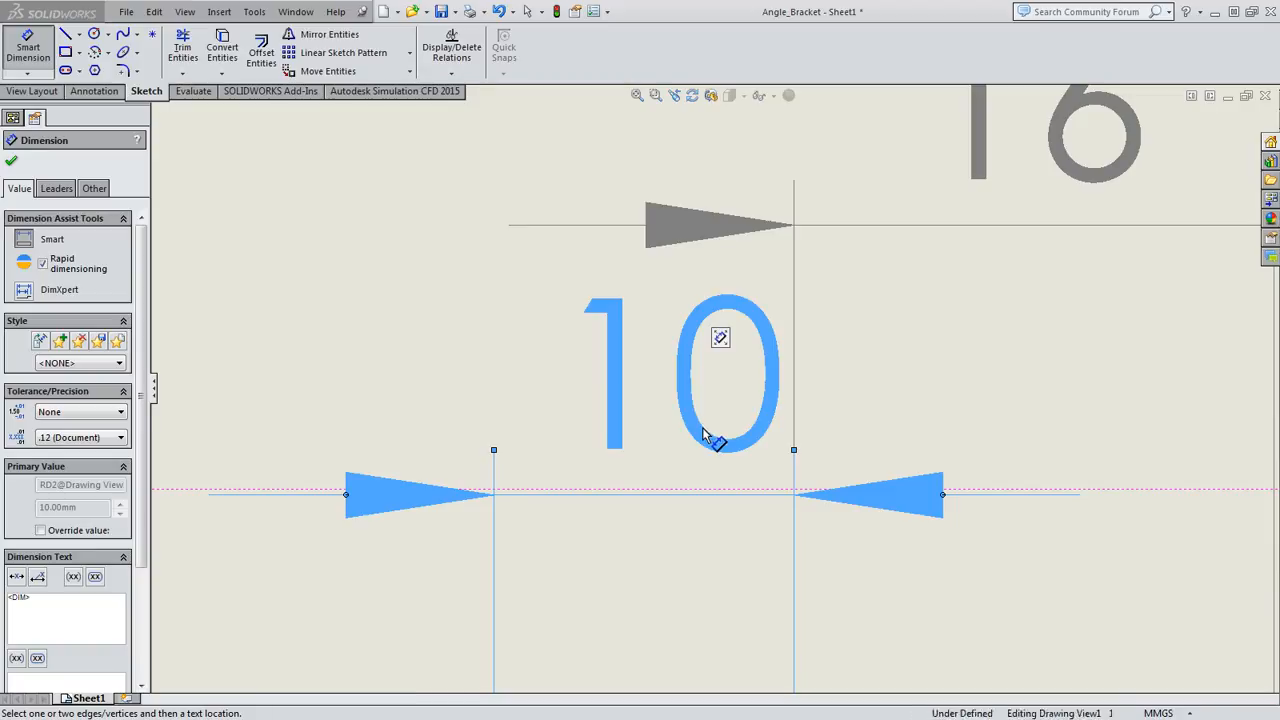
left_click_drag(703, 430, 657, 443)
- Dimension the width of the central notch's floor in the front view, placing the dimension above the view
scroll(631, 489, "up", 5)
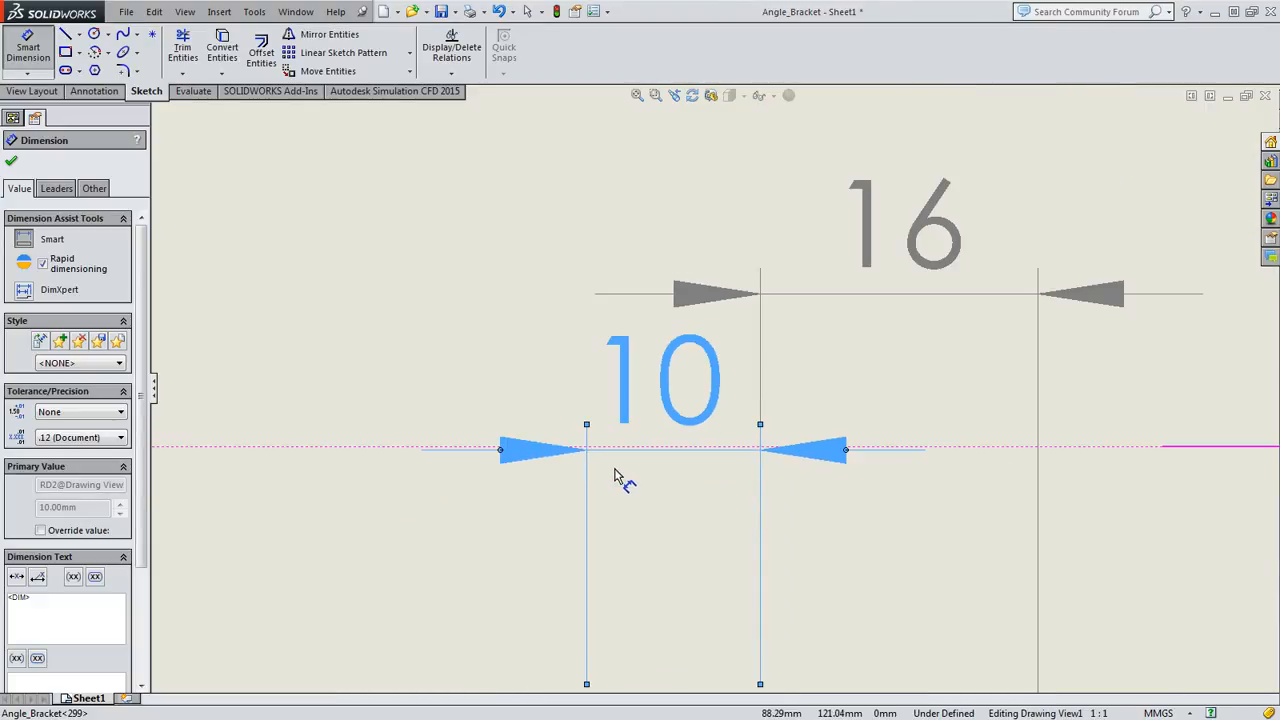
scroll(616, 476, "up", 3)
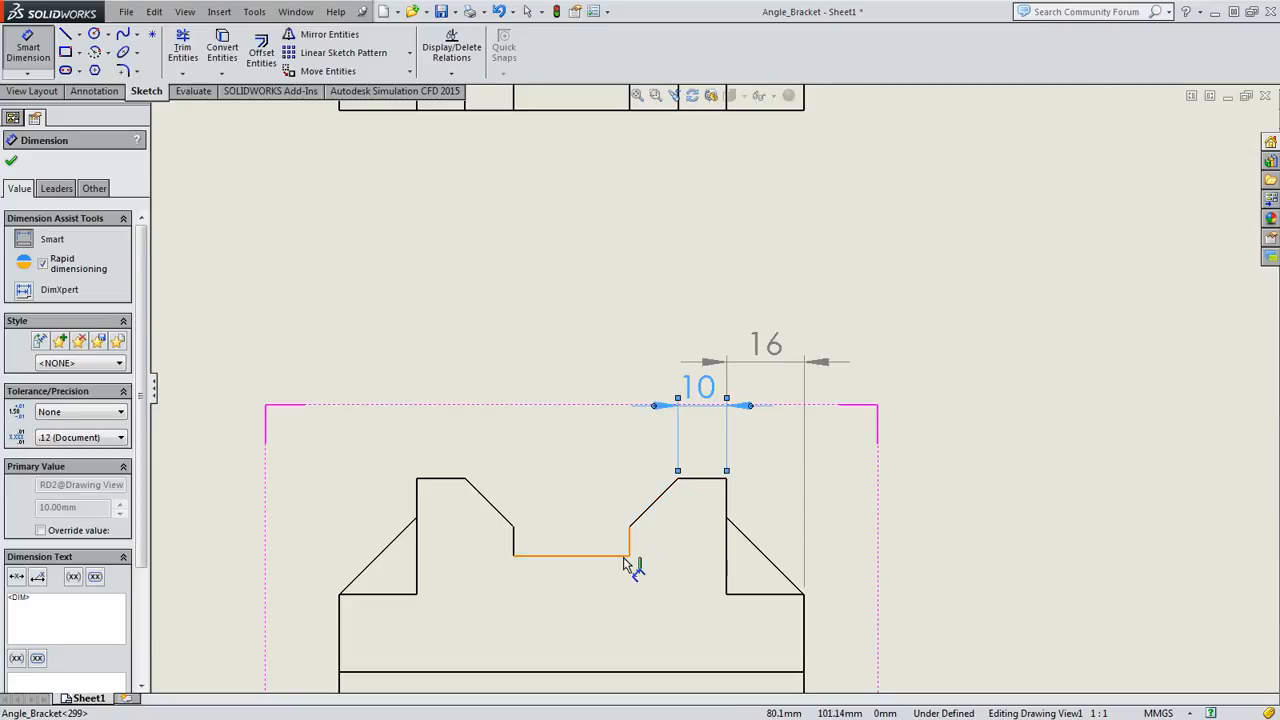
left_click(581, 564)
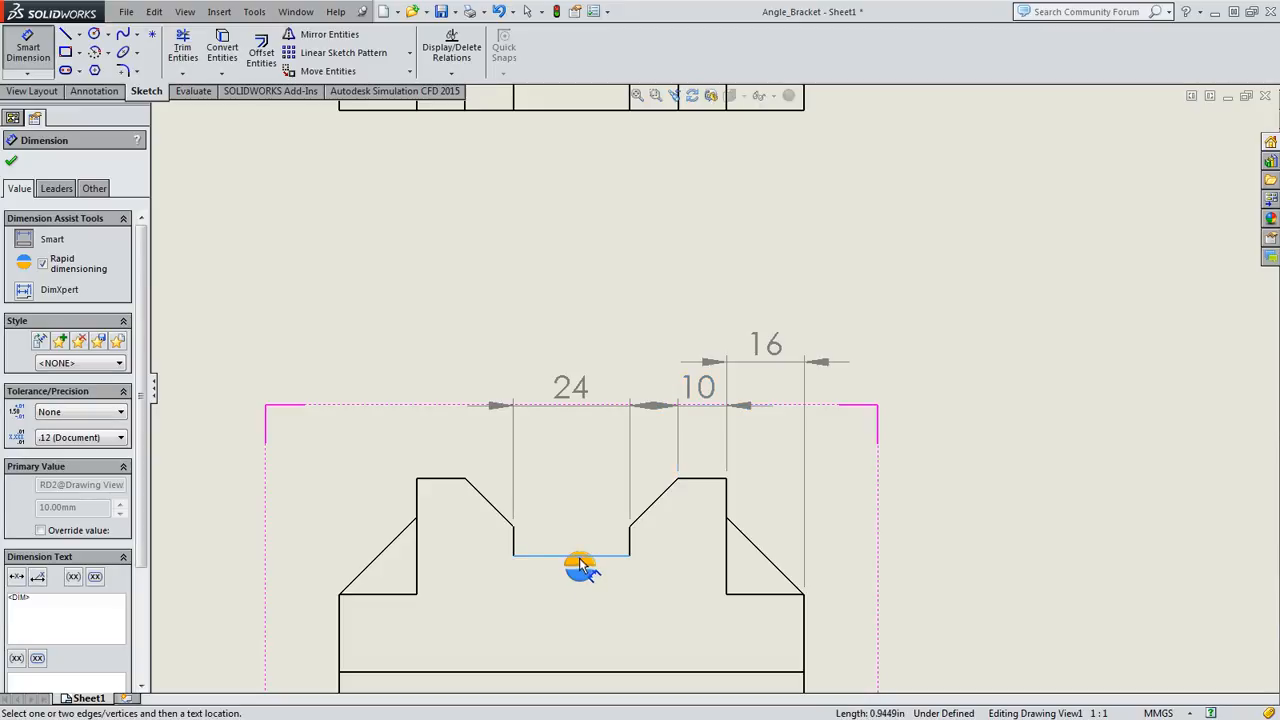
left_click(581, 564)
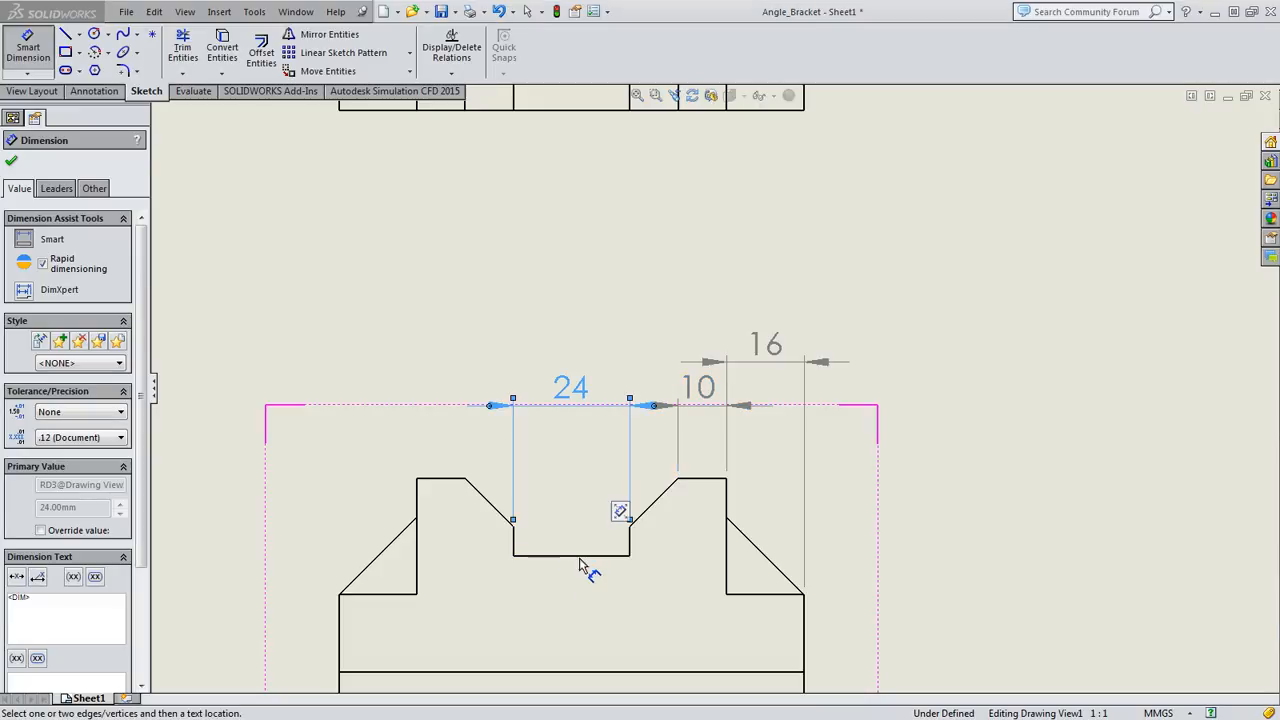
left_click(655, 250)
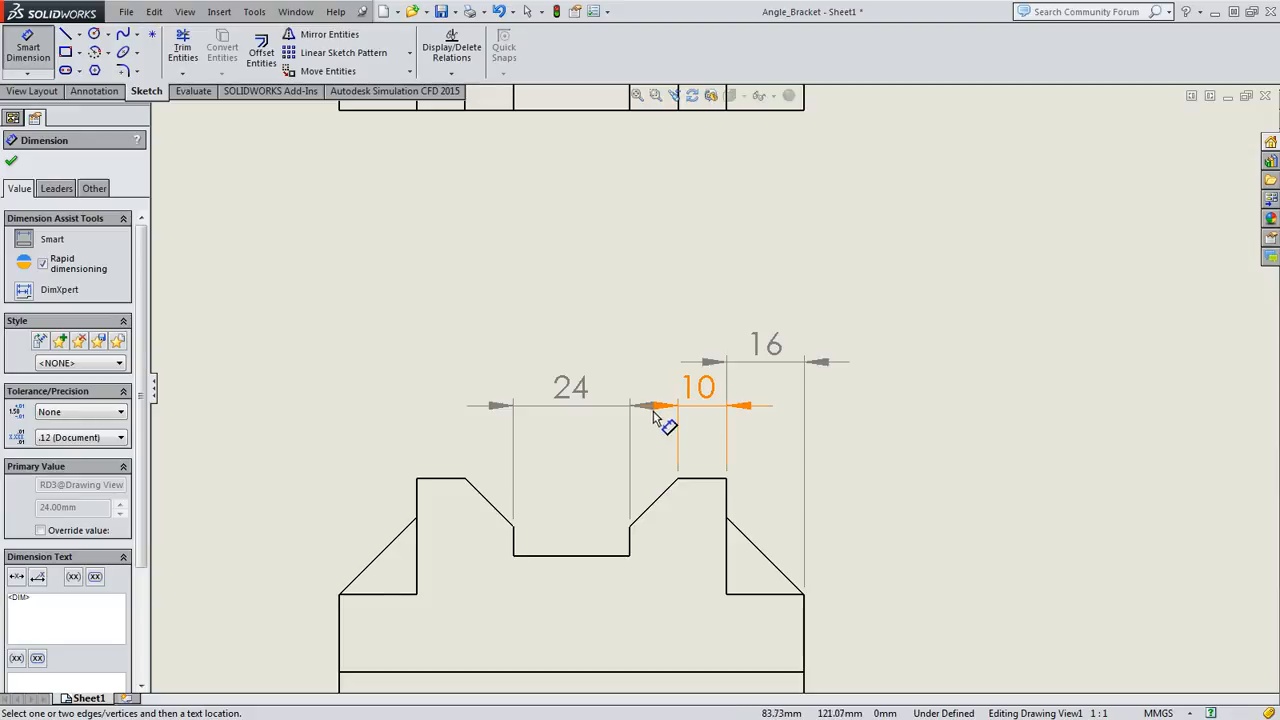
- Raise the notch width dimension so that it lines up with the right ledge's length dimension
left_click(580, 395)
left_click_drag(576, 385, 572, 345)
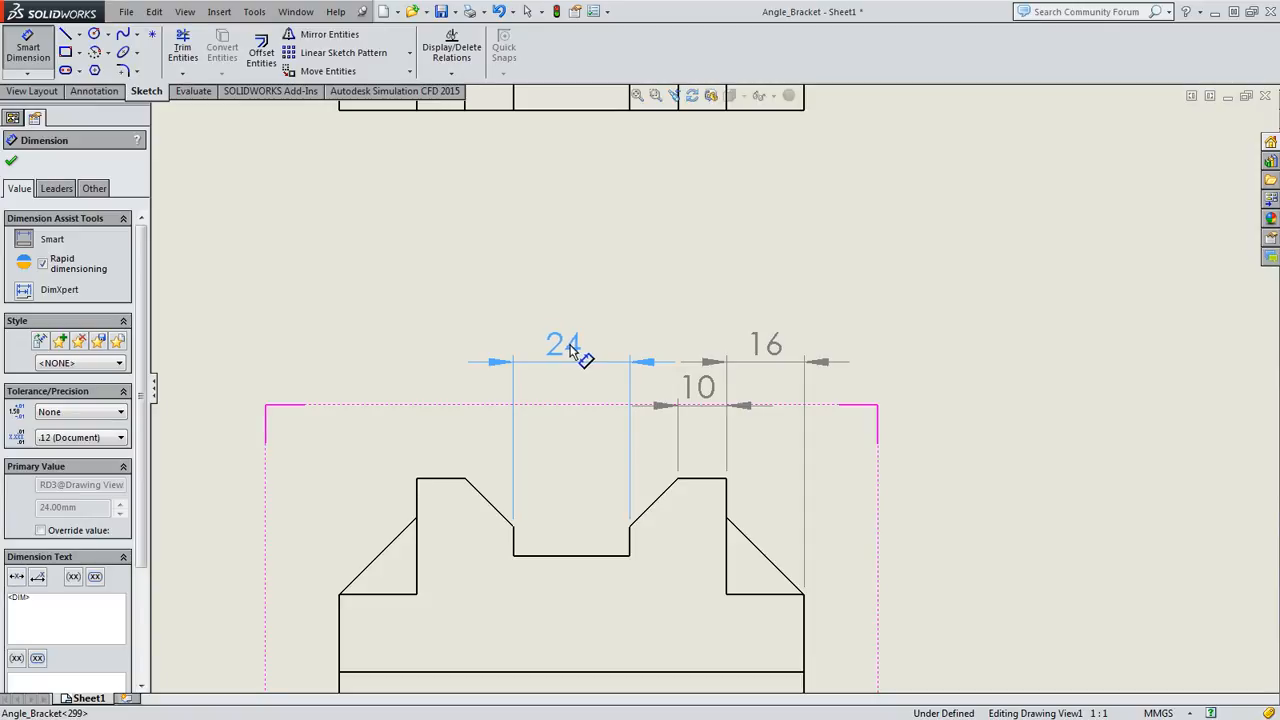
left_click(949, 367)
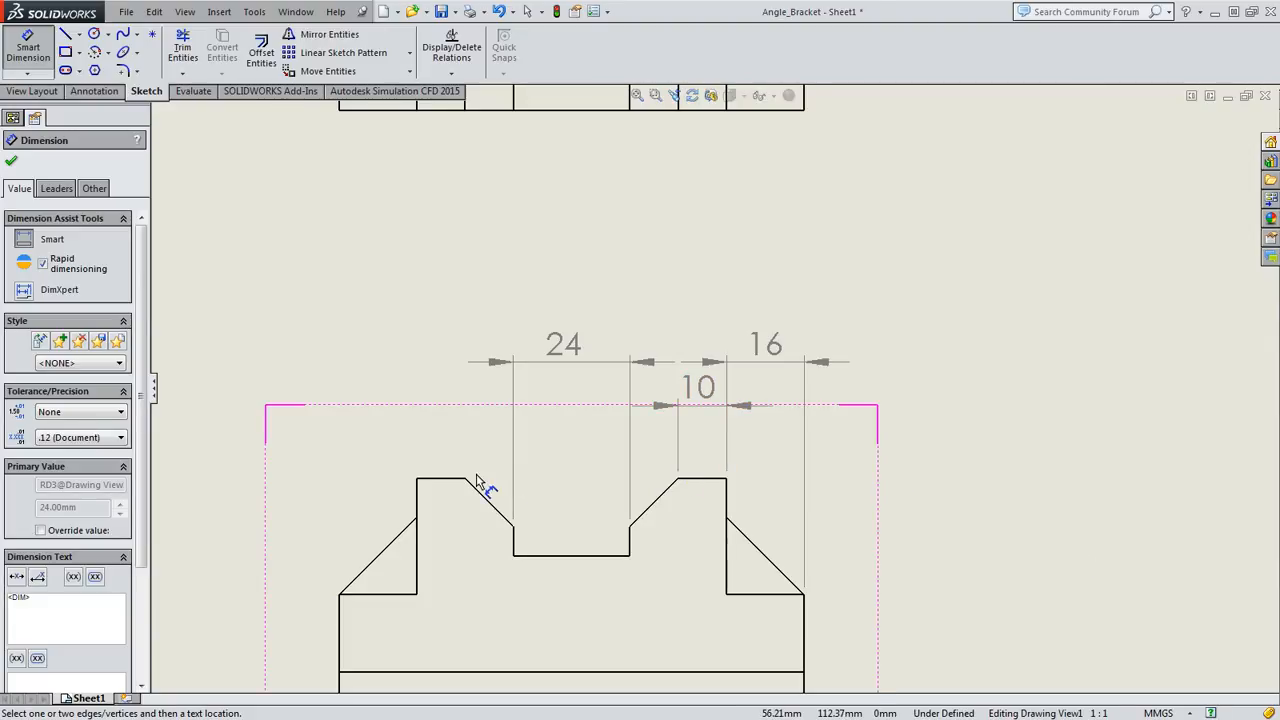
- Dimension the left upright's flat top above the view and centre the text between its extension lines
left_click(443, 487)
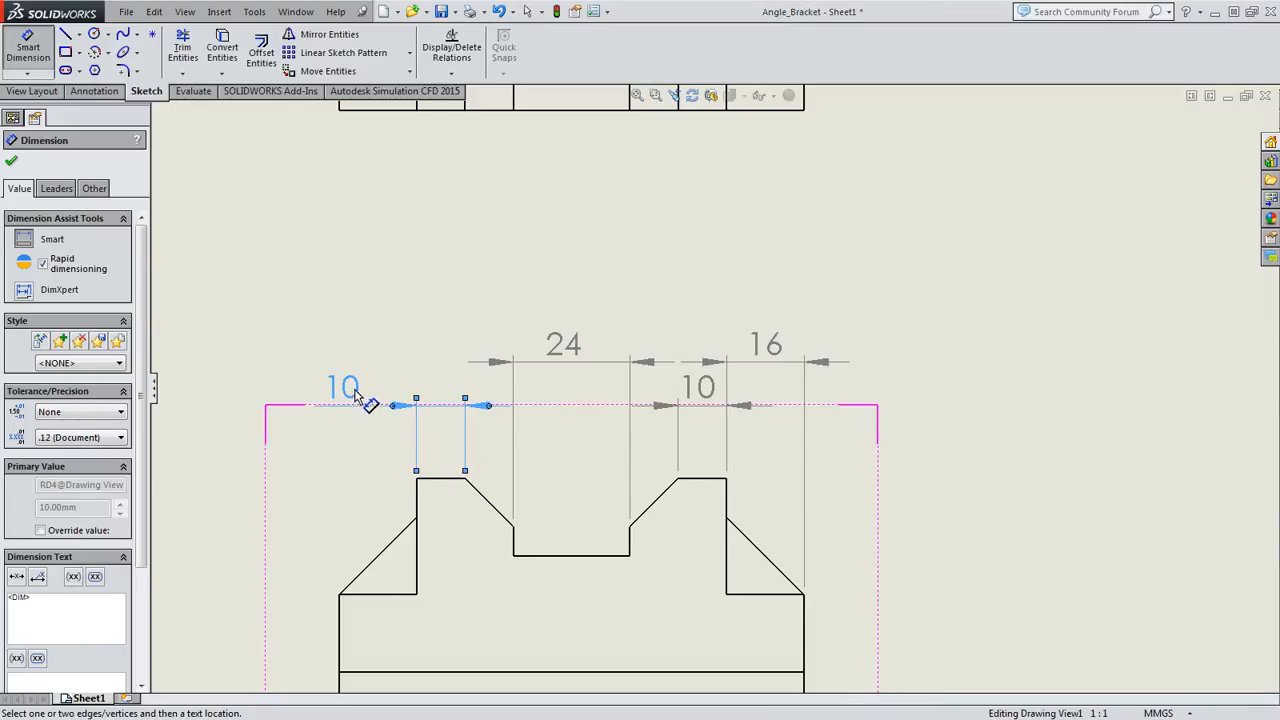
left_click_drag(362, 392, 451, 391)
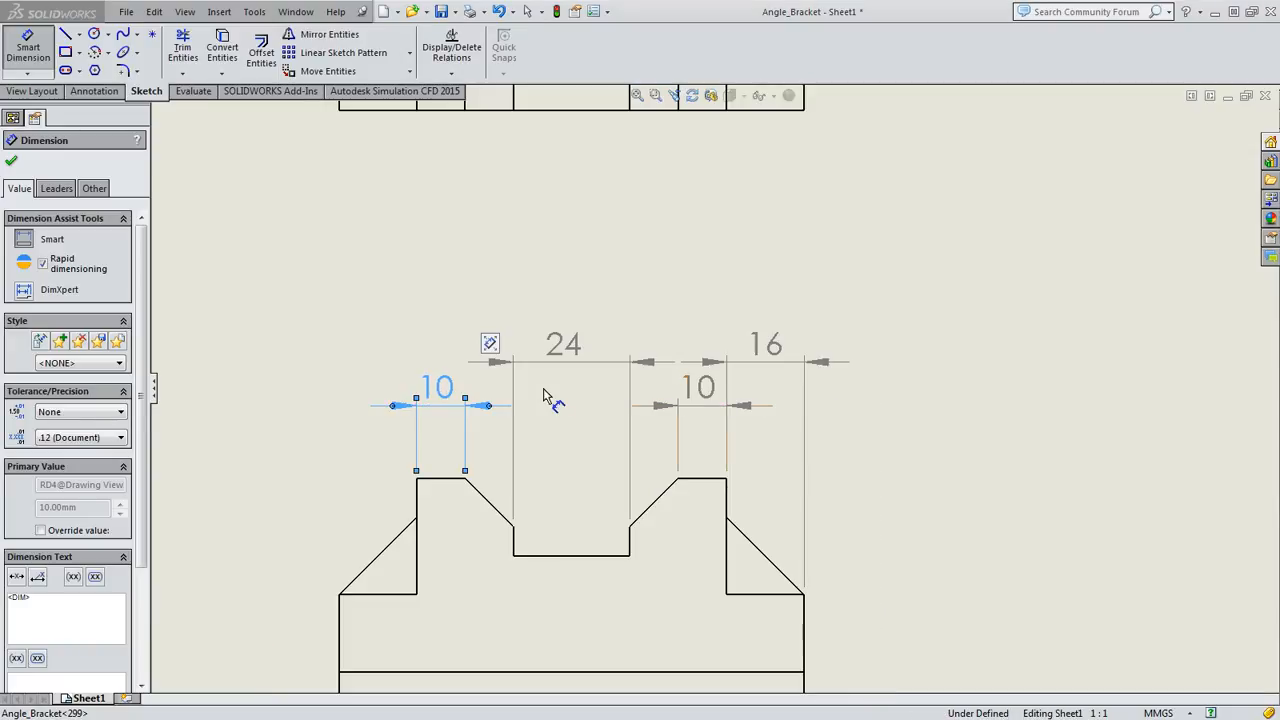
left_click(998, 551)
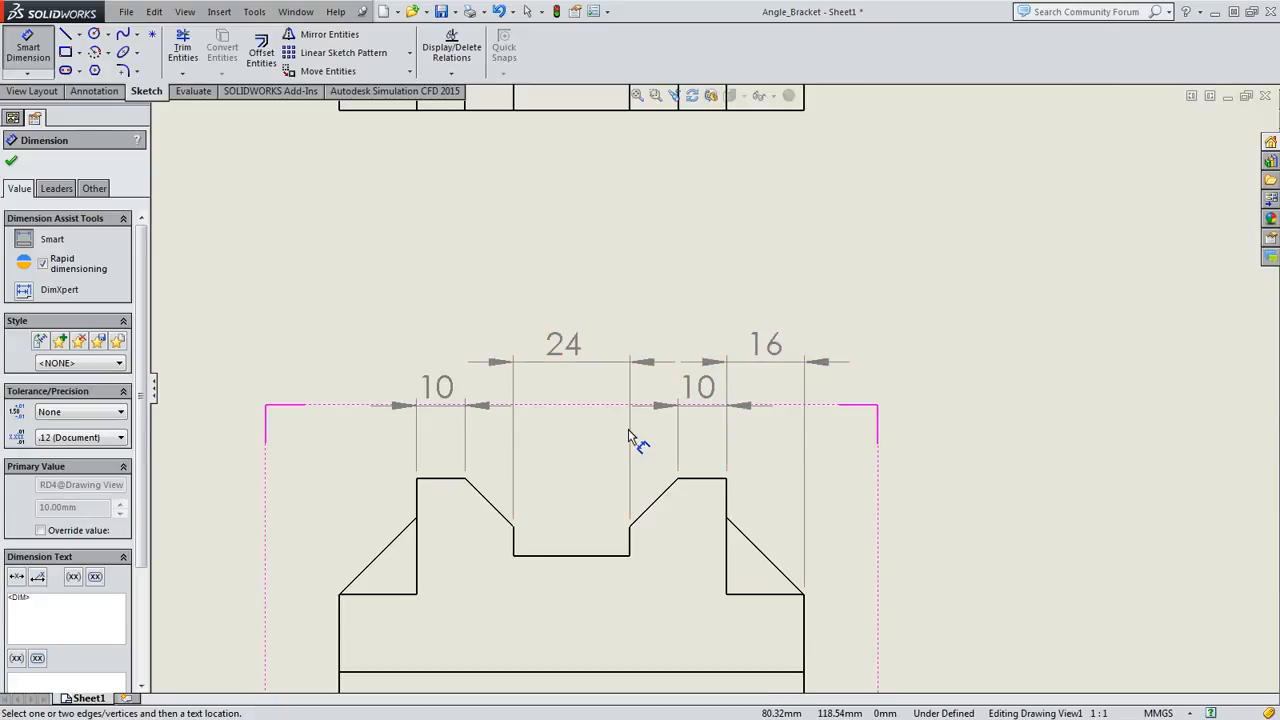
- Dimension the overall width of the front view from its bottom edge, placing the dimension above all the others
scroll(339, 492, "down", 1)
scroll(341, 490, "up", 5)
scroll(750, 556, "down", 2)
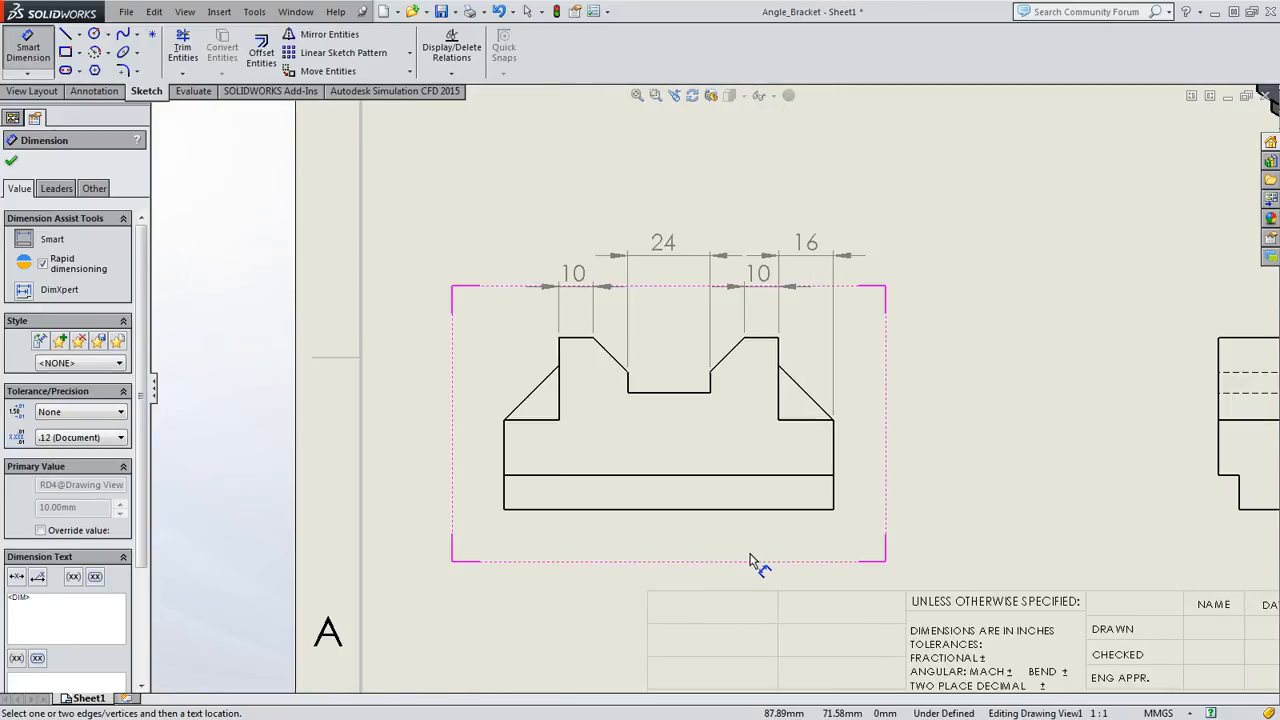
left_click(715, 510)
left_click(711, 497)
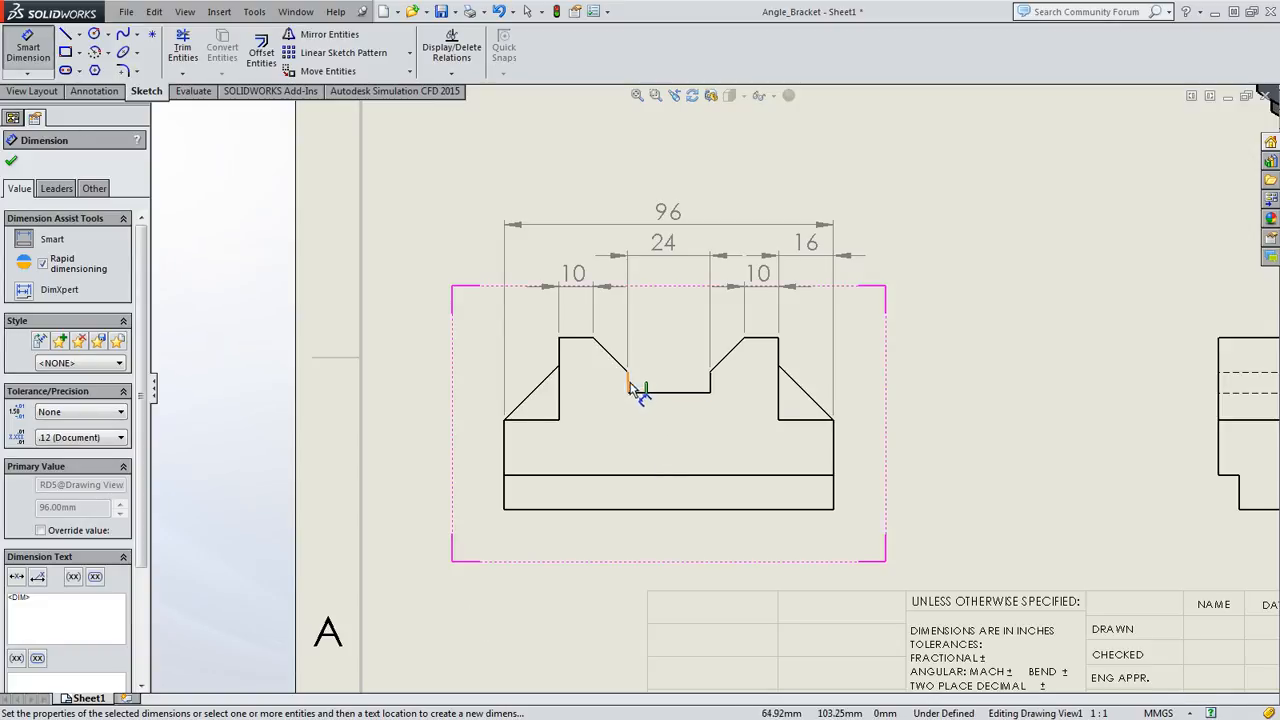
- Dimension the angle between the left upright's flat top and its sloped edge, and move the text inside the notch opening
left_click(582, 344)
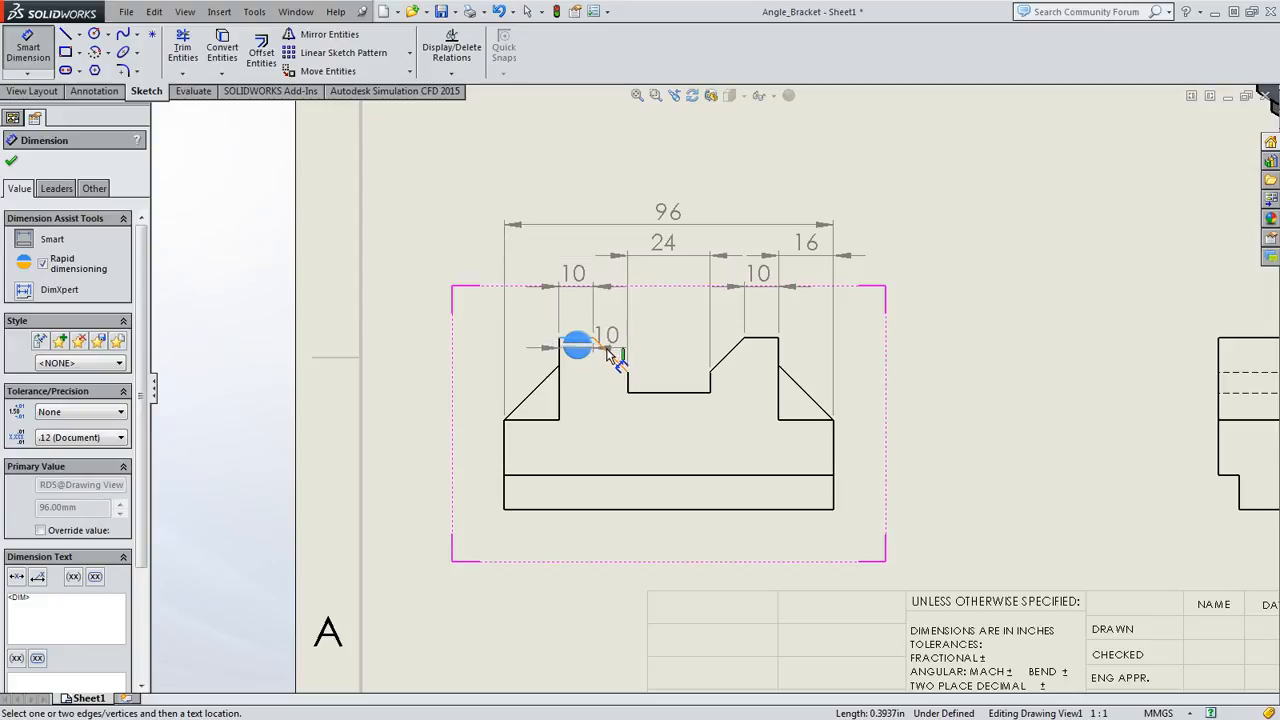
left_click(611, 357)
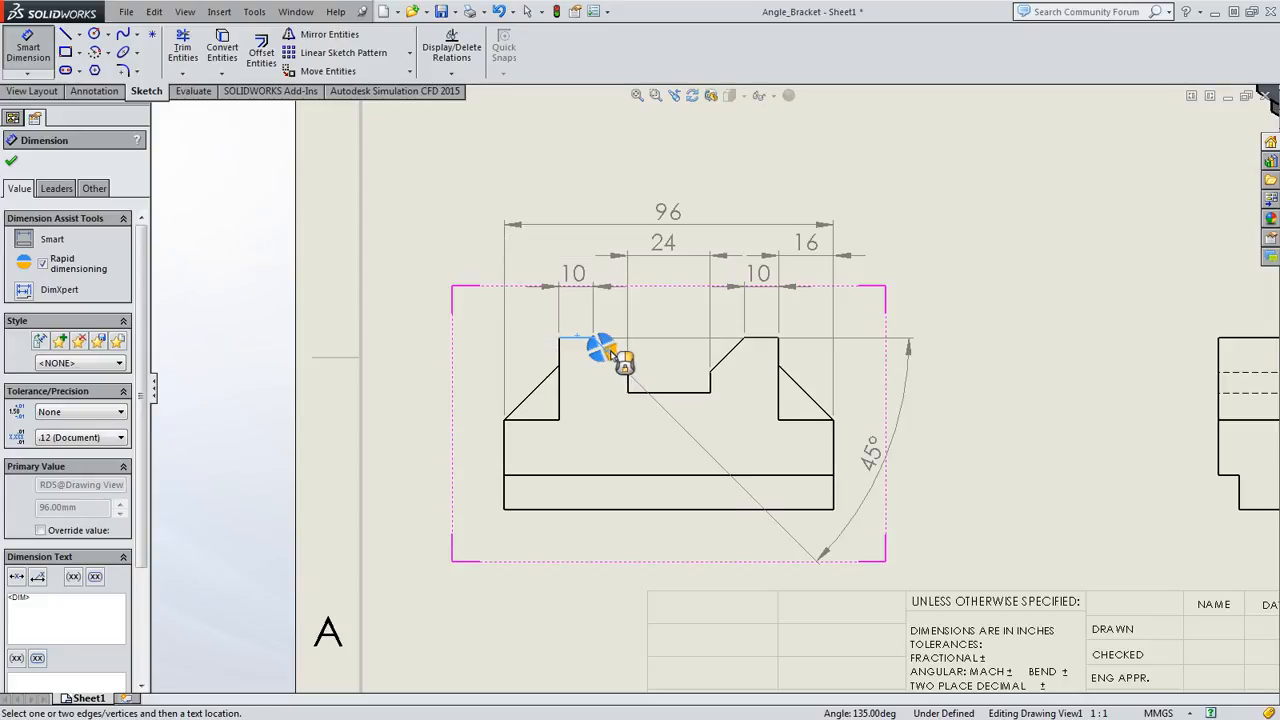
left_click(613, 359)
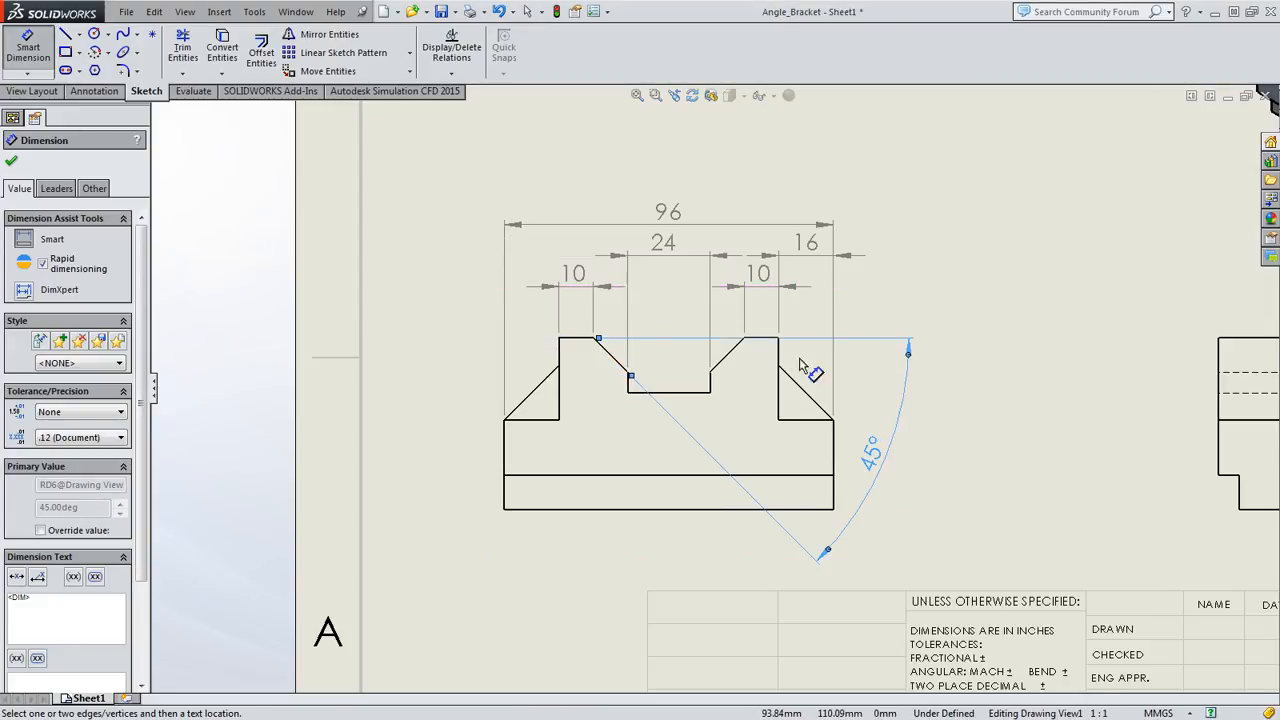
left_click(1038, 416)
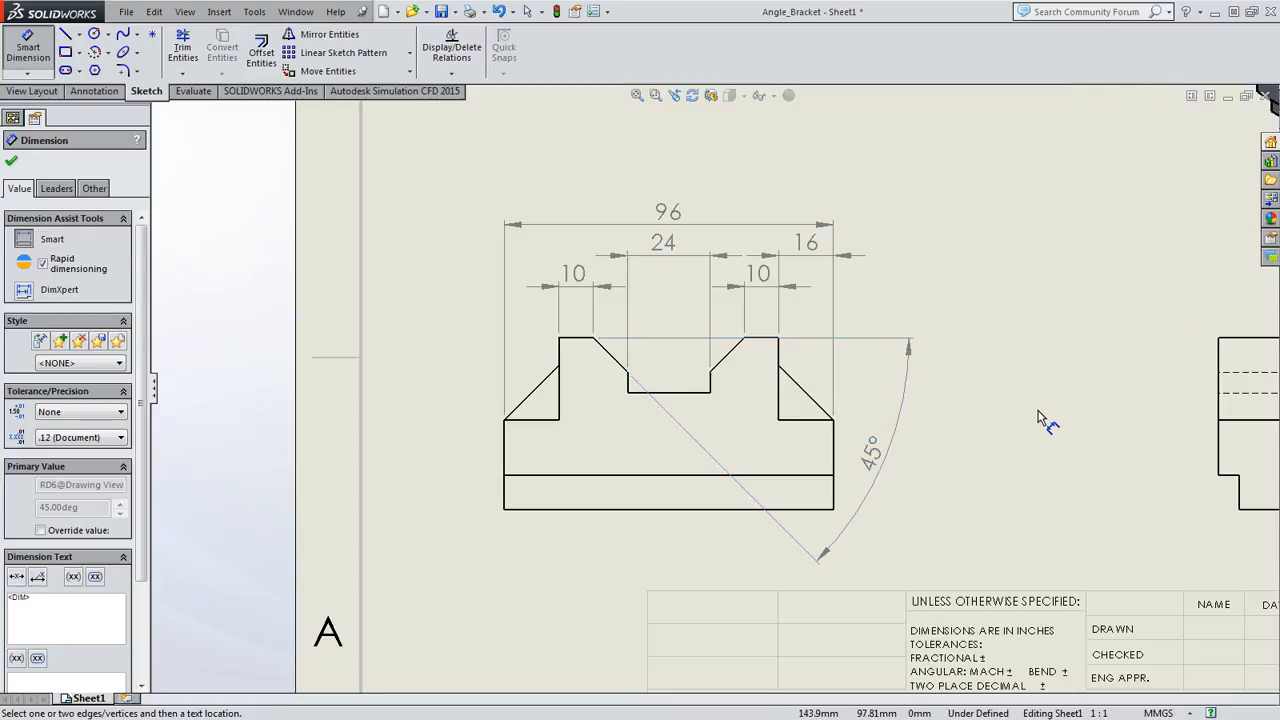
left_click_drag(894, 466, 643, 314)
left_click(643, 316)
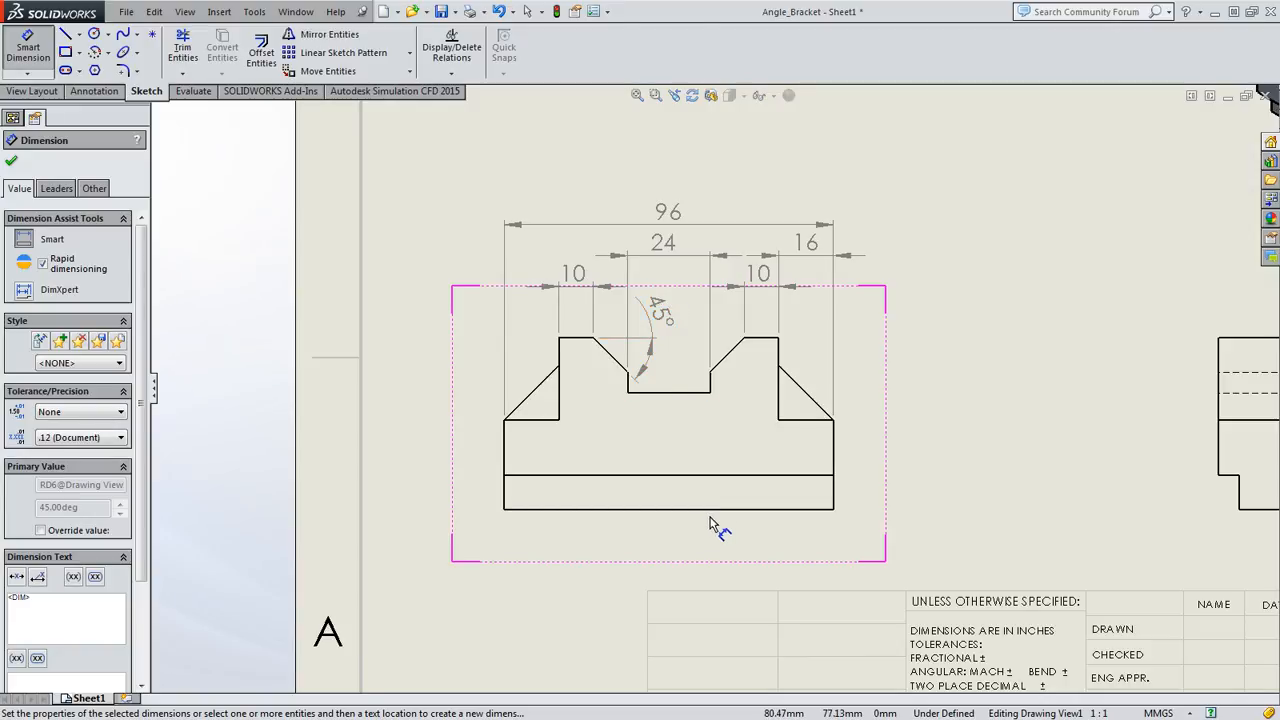
left_click(746, 352)
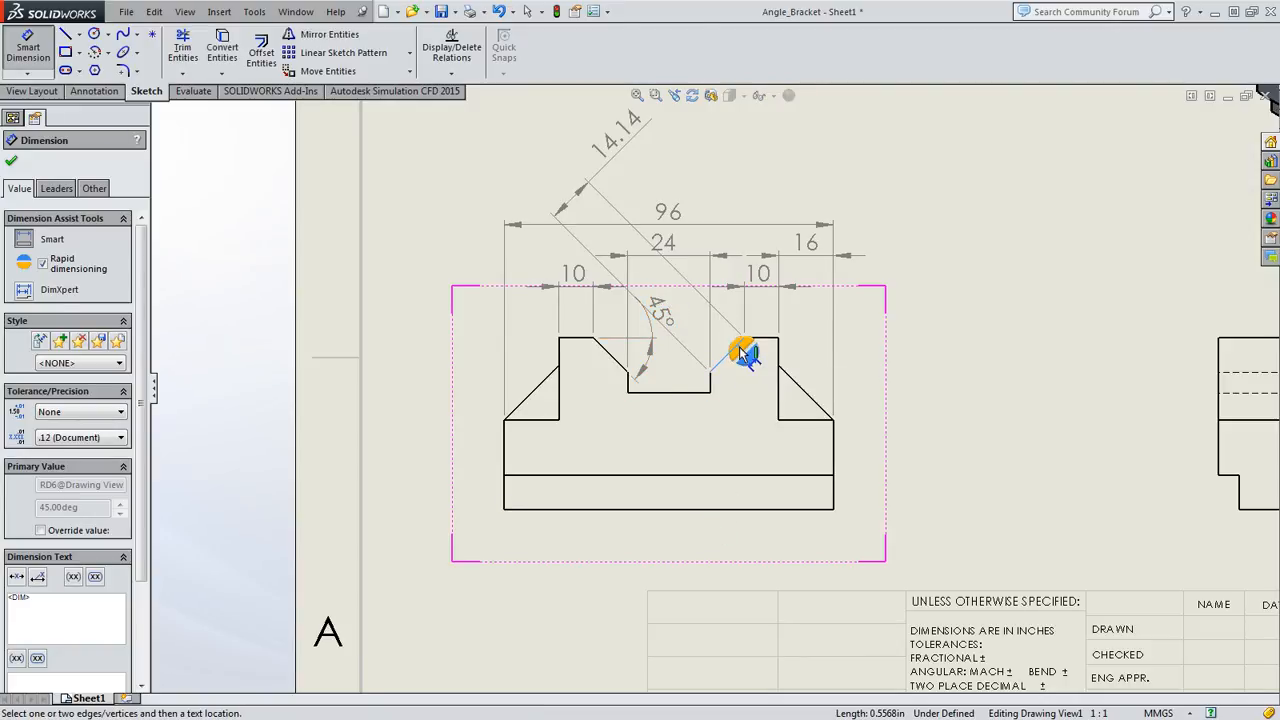
left_click(712, 392)
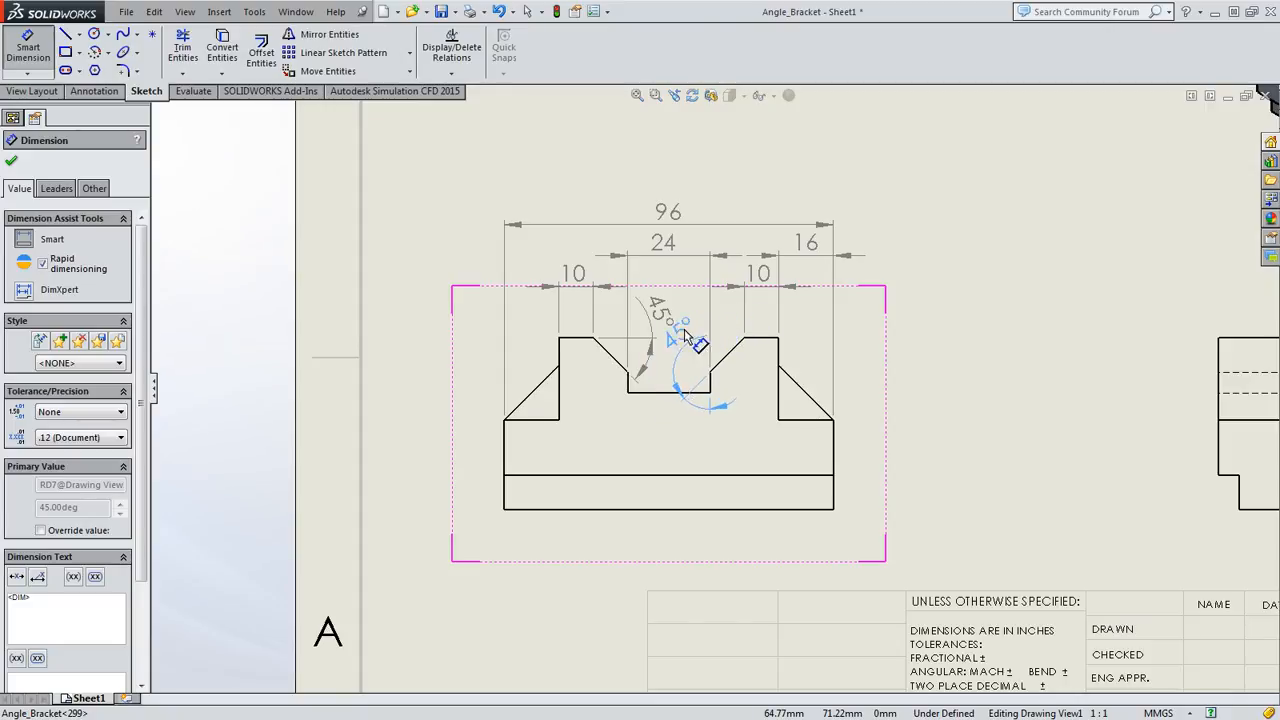
left_click(684, 425)
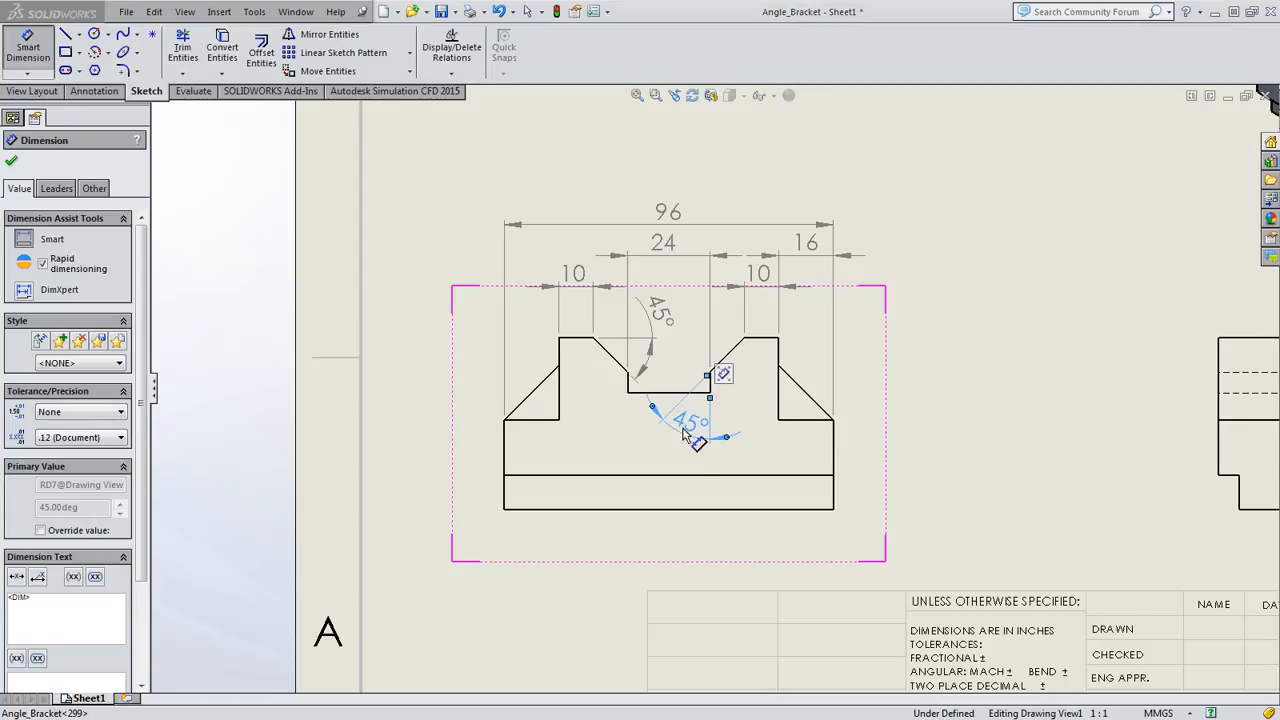
key("Escape")
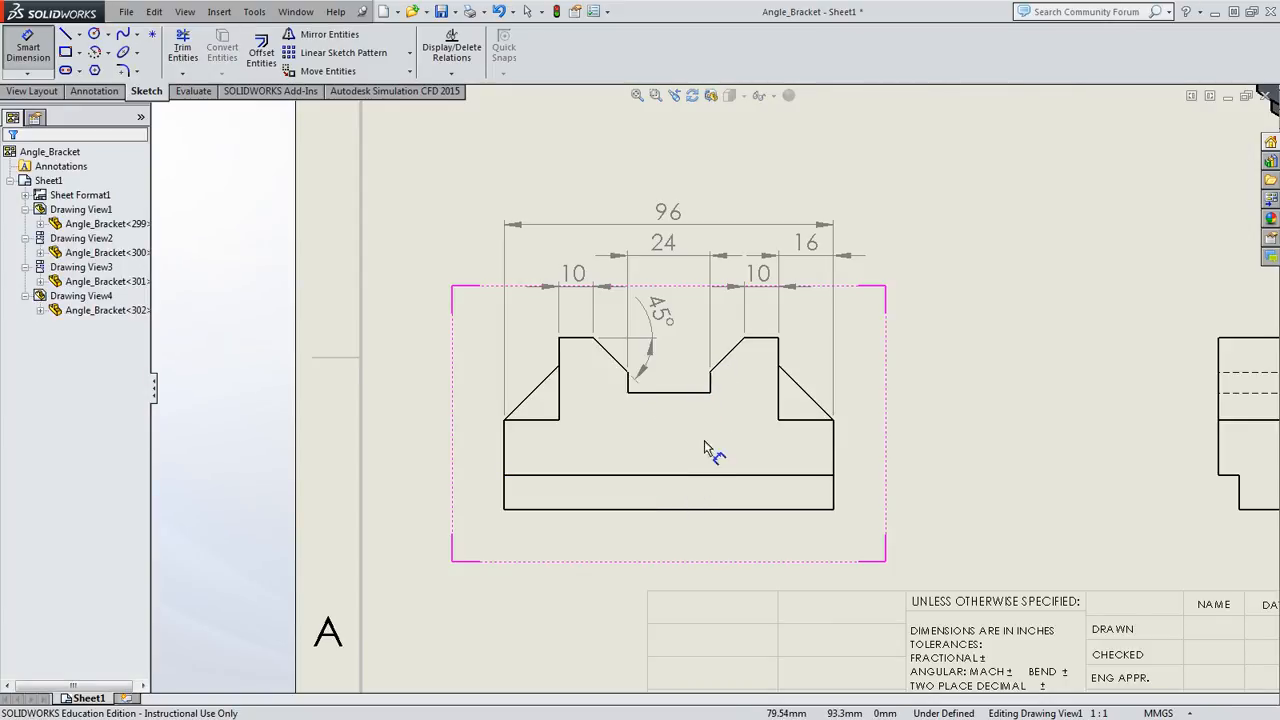
- Dimension the angle between the right upright's flat top and its sloped edge, placing the text in the notch opening
left_click(768, 342)
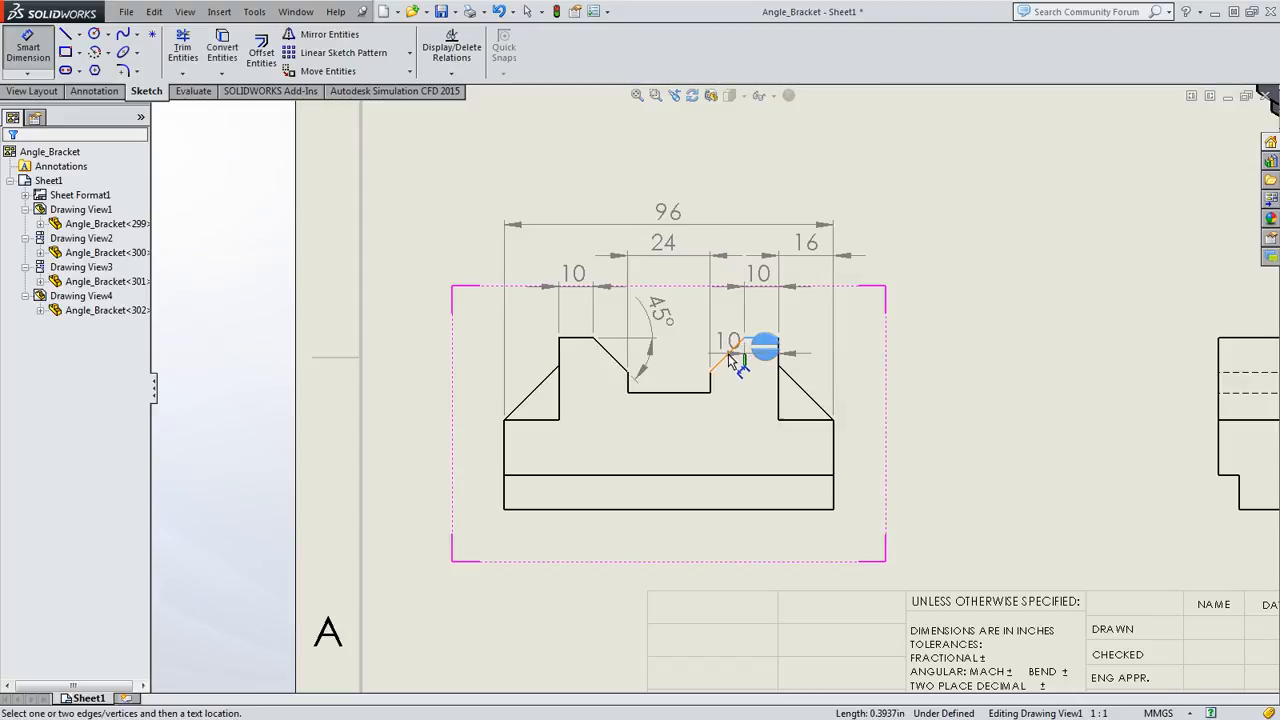
left_click(727, 354)
left_click(727, 359)
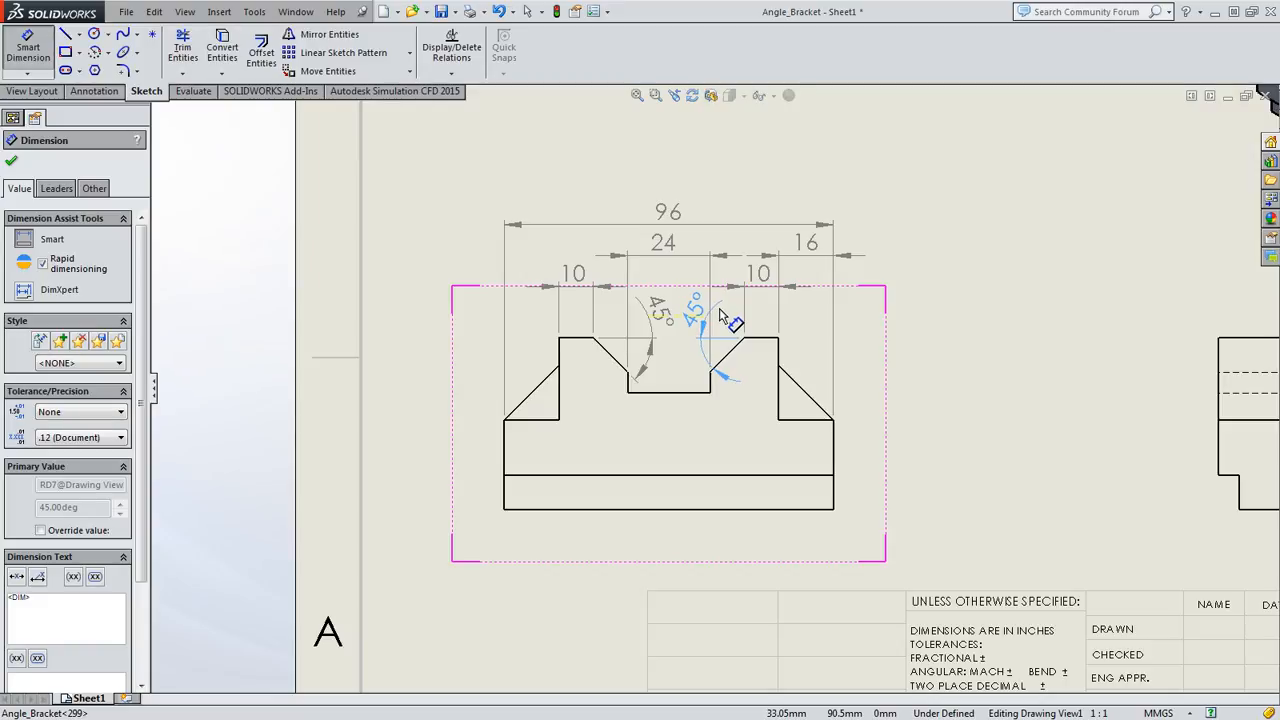
left_click(720, 316)
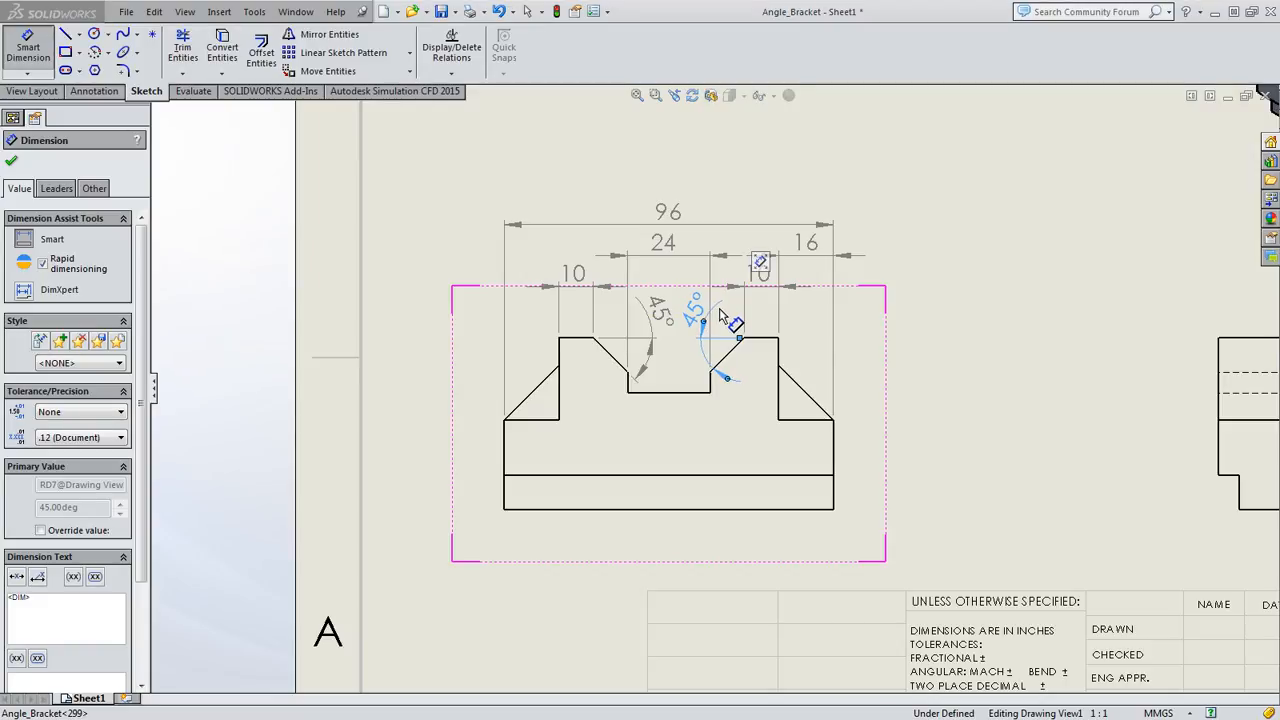
left_click(950, 367)
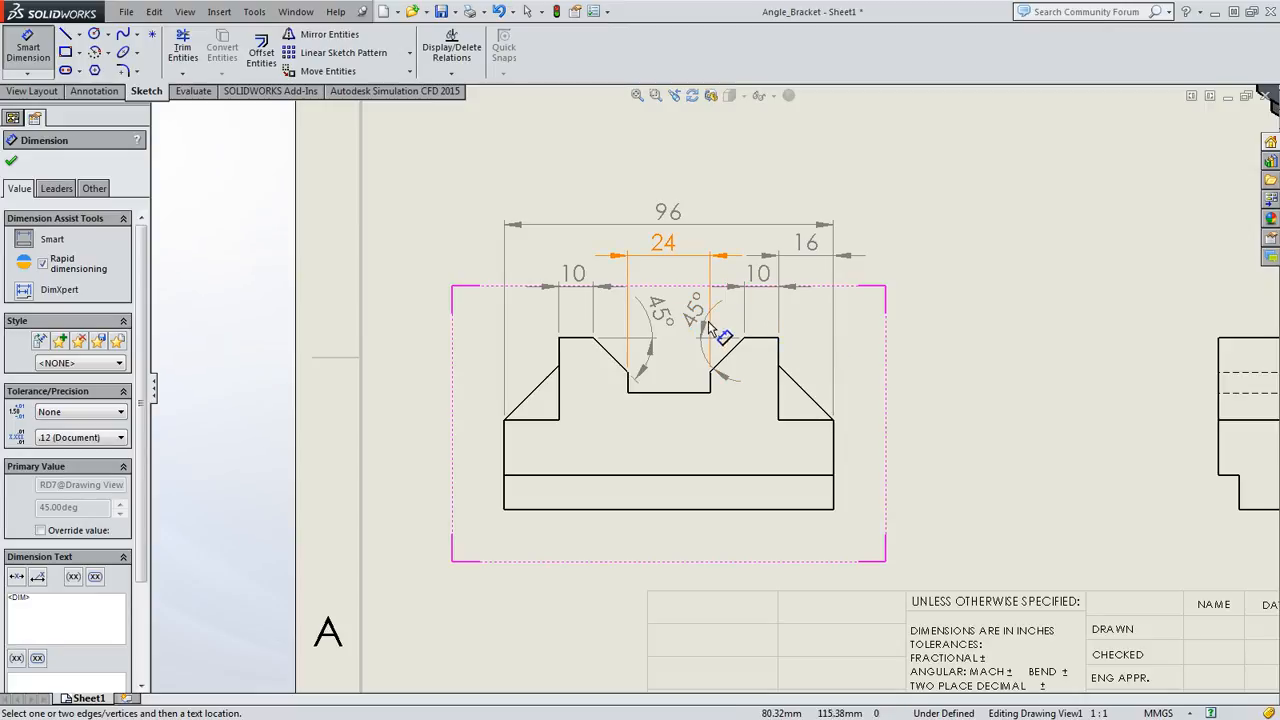
- Reposition both angle dimensions inside the notch opening, raising the right one above the left one's text
left_click(668, 318)
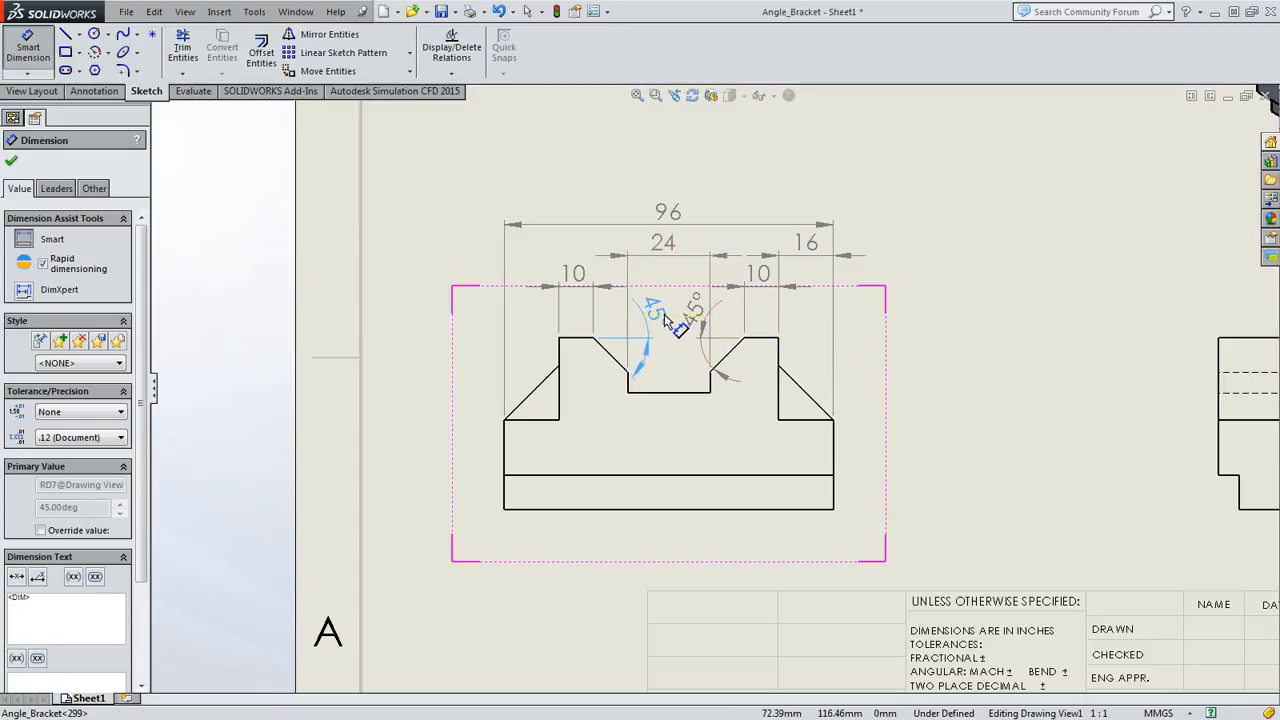
left_click_drag(667, 316, 662, 316)
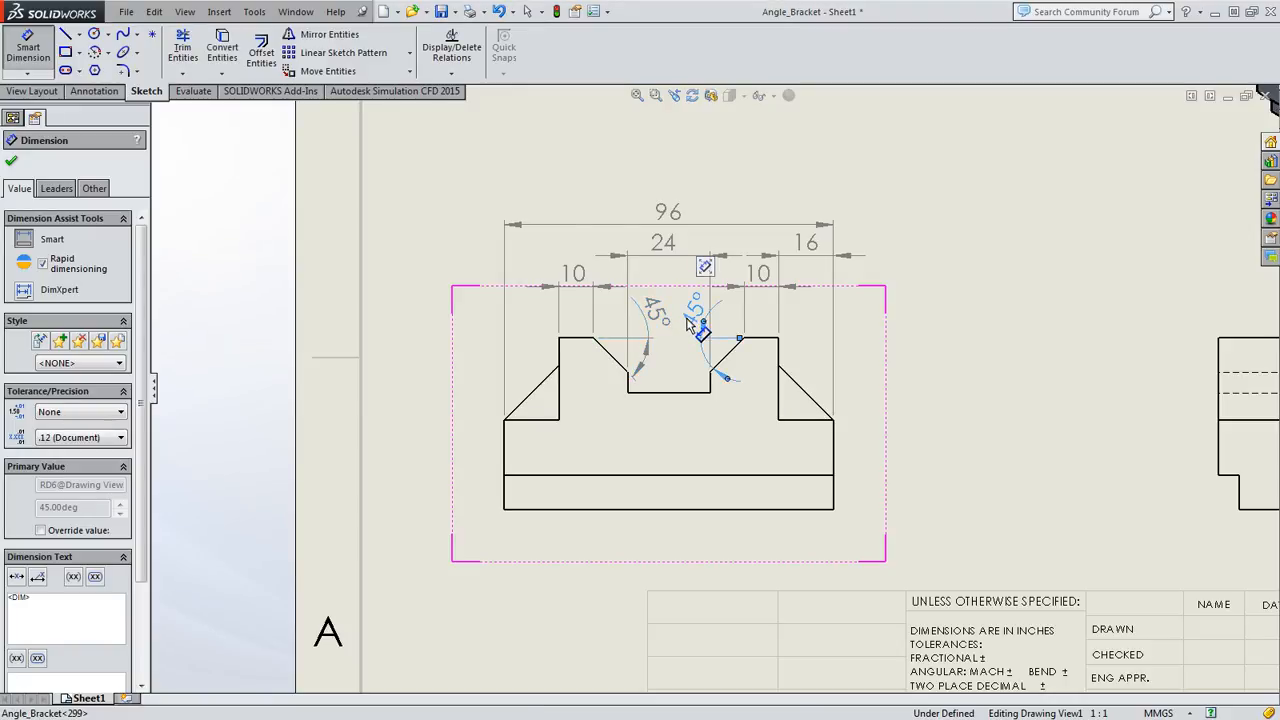
left_click(682, 320)
left_click_drag(680, 322, 675, 322)
left_click(991, 325)
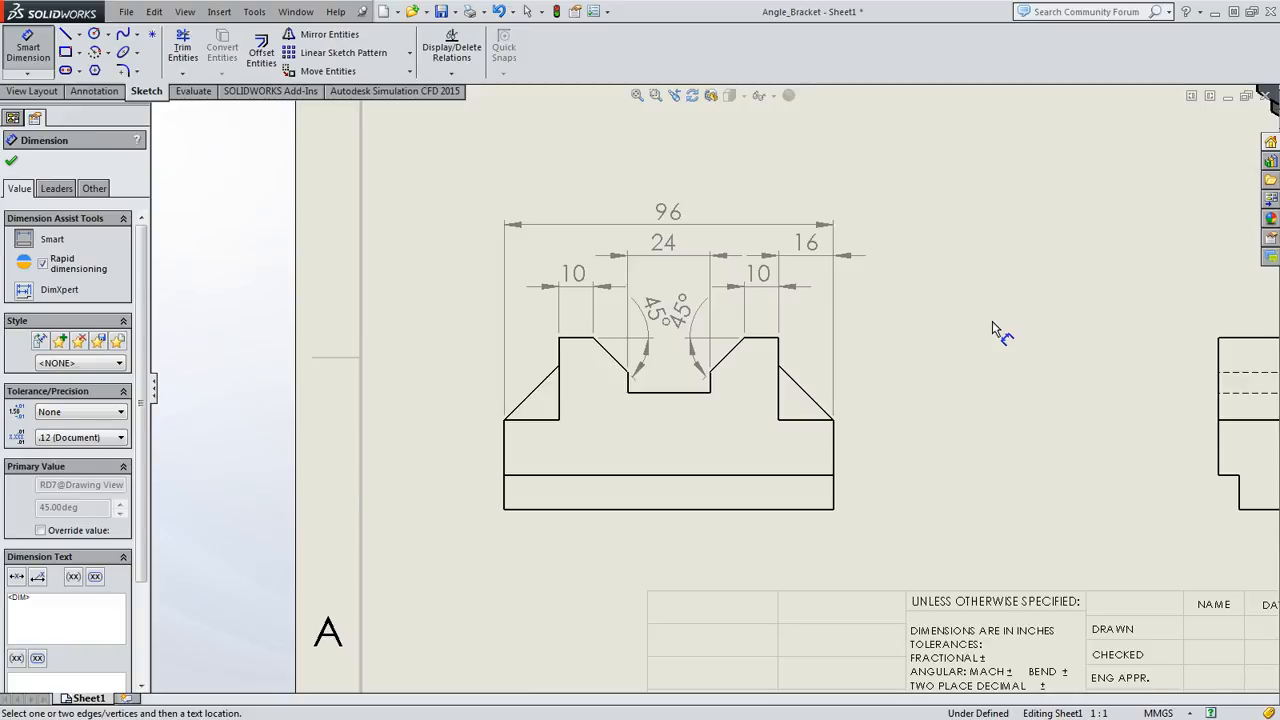
left_click_drag(686, 320, 681, 290)
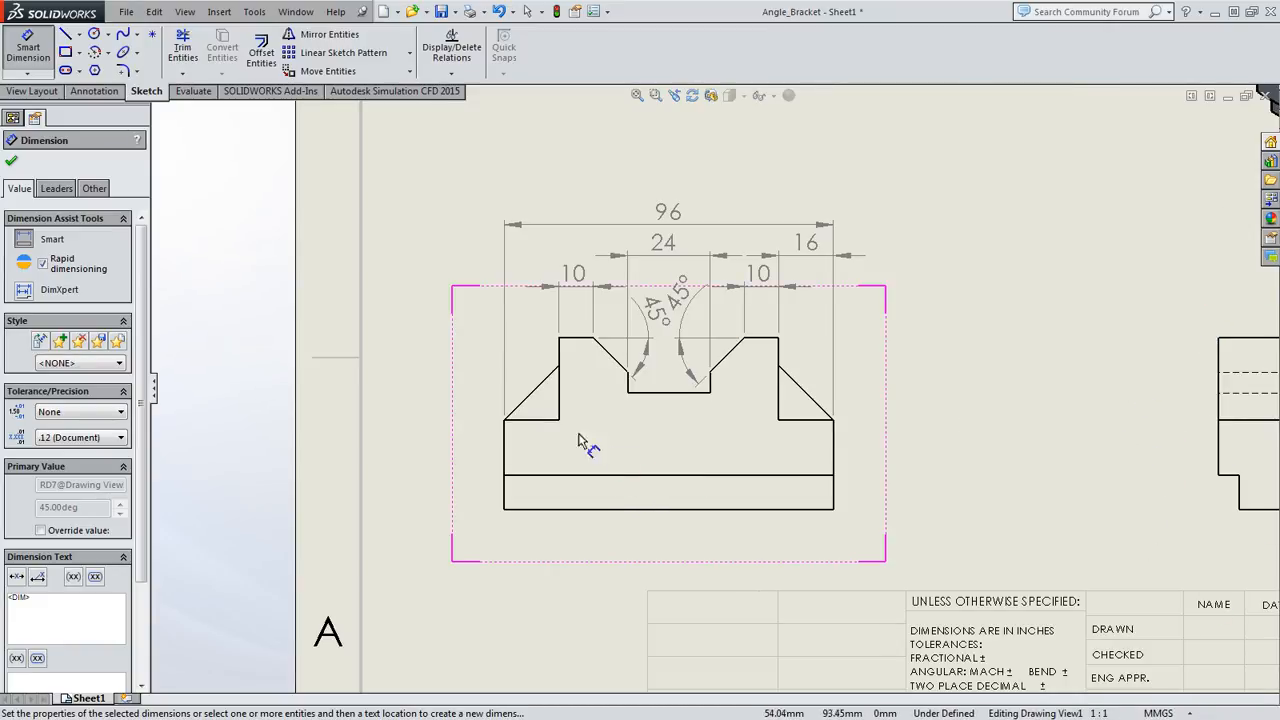
- Dimension the length of the front view's left ledge, placing the dimension above the view
left_click(529, 421)
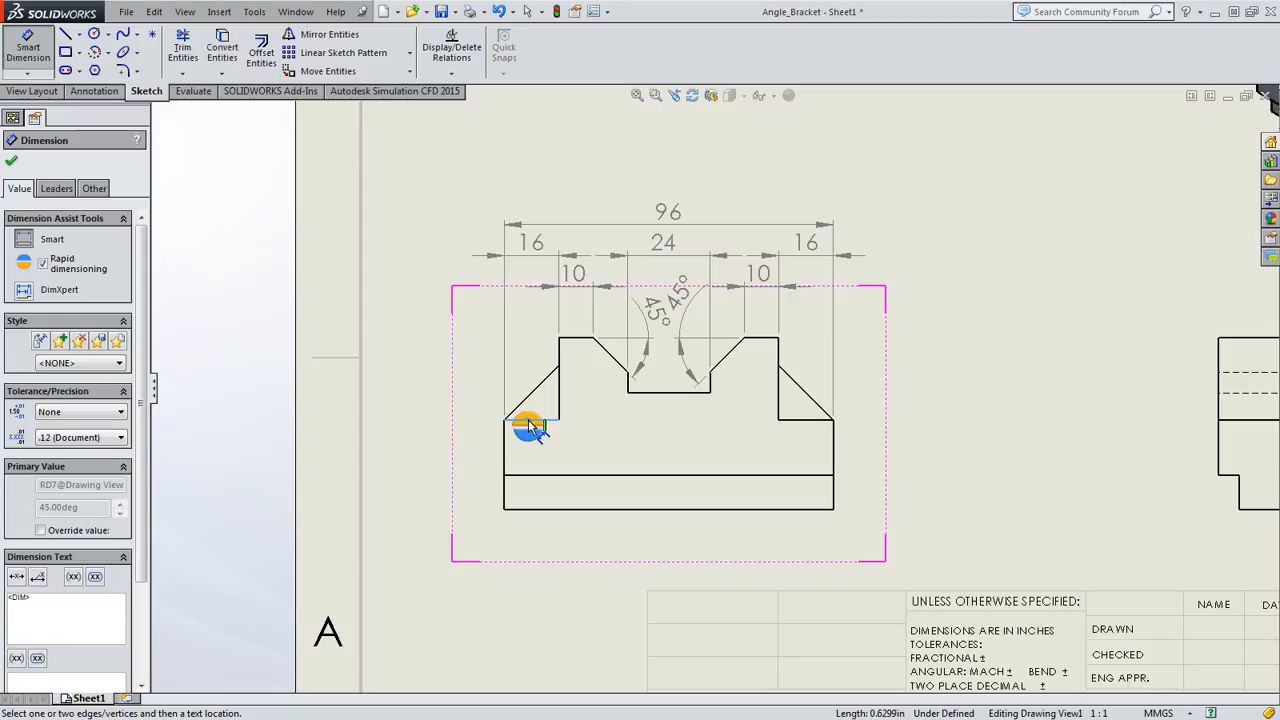
left_click(529, 425)
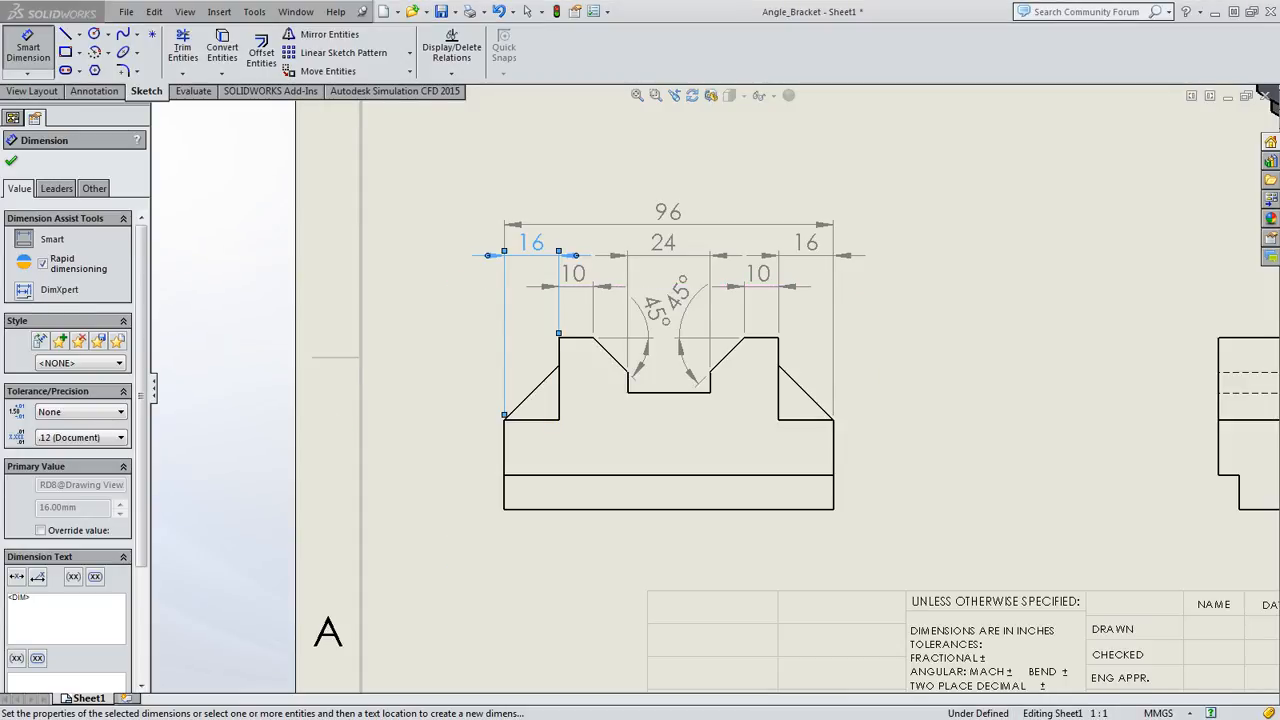
- In Calculator, add the 16, 10, 10, 16 and 24 mm widths, subtract the sum from the 96 mm overall width, and close it
key("alt+Tab")
mouse_move(372, 227)
left_mouse_down()
mouse_move(931, 95)
mouse_move(980, 56)
left_mouse_up()
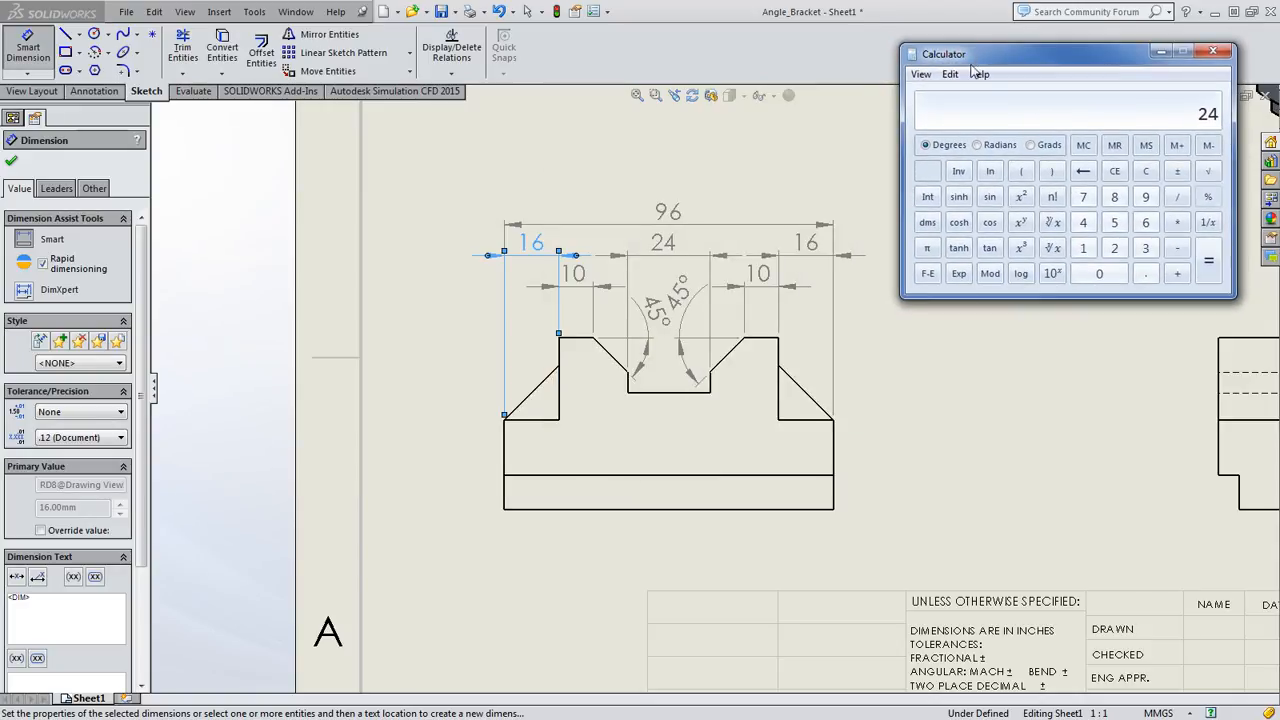
key("Escape")
type("+10+")
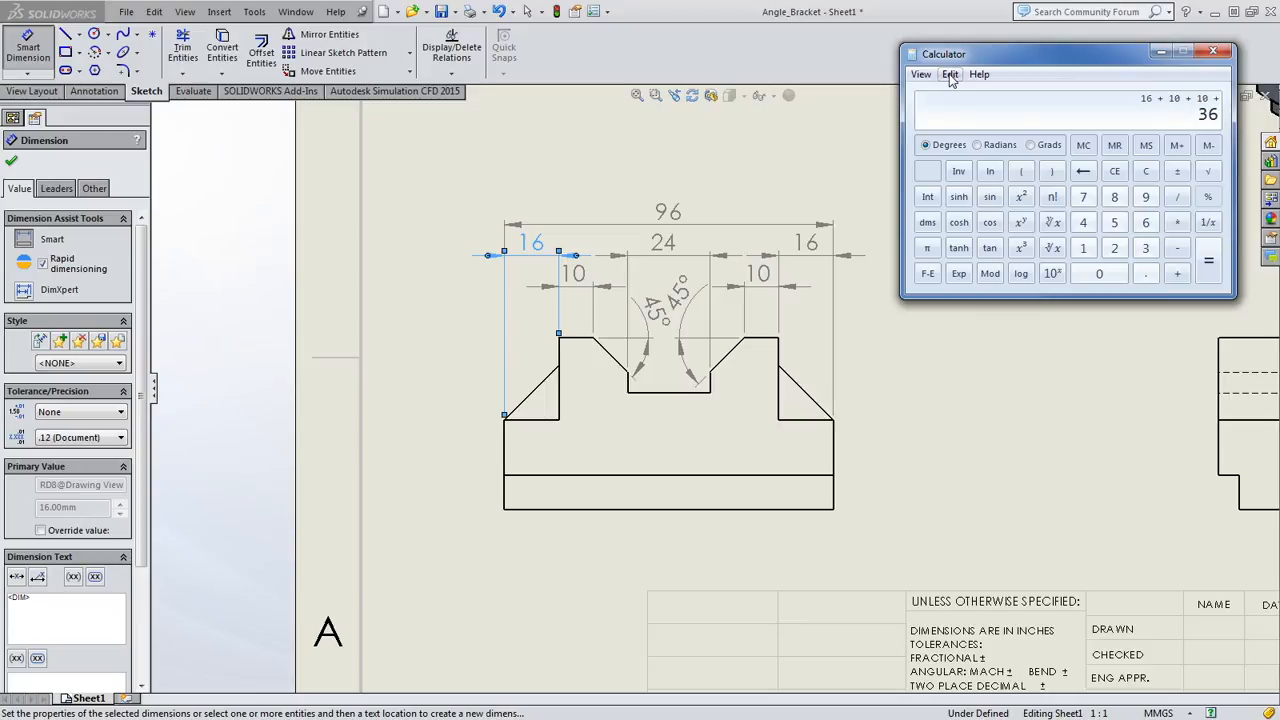
type("16+24")
key("Return")
type("76")
key("Return")
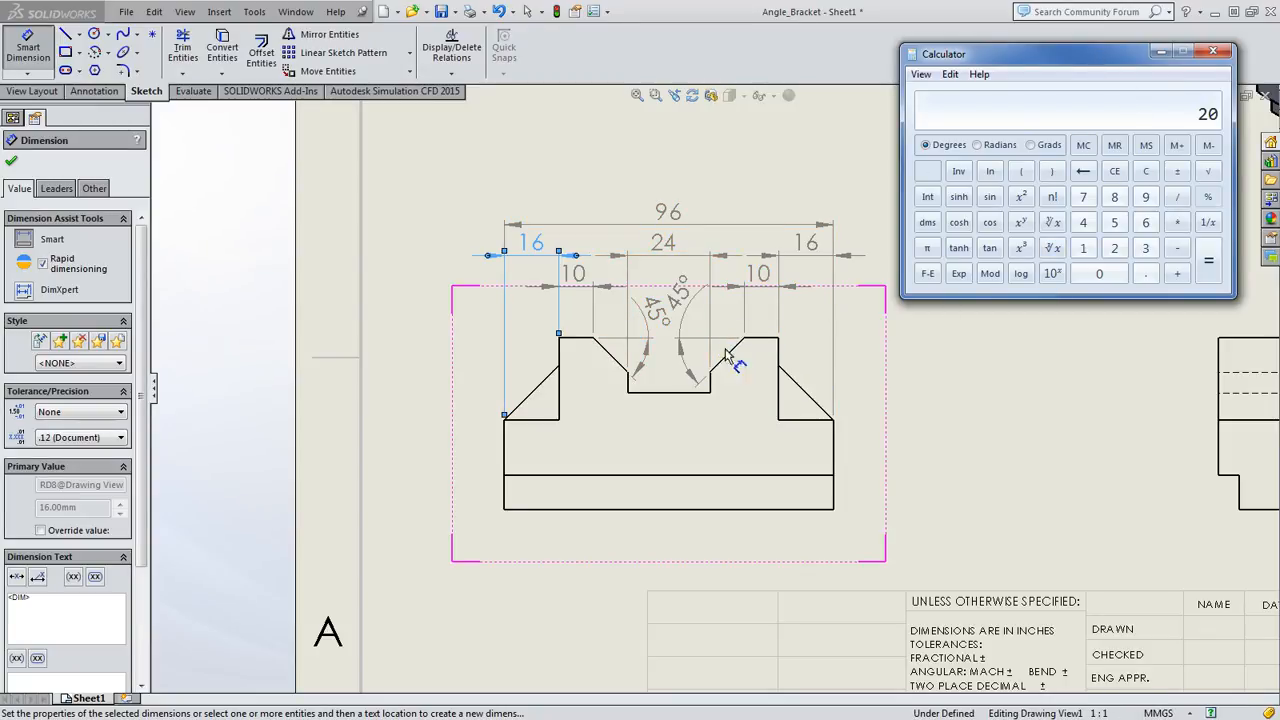
left_click(1213, 51)
left_click(917, 186)
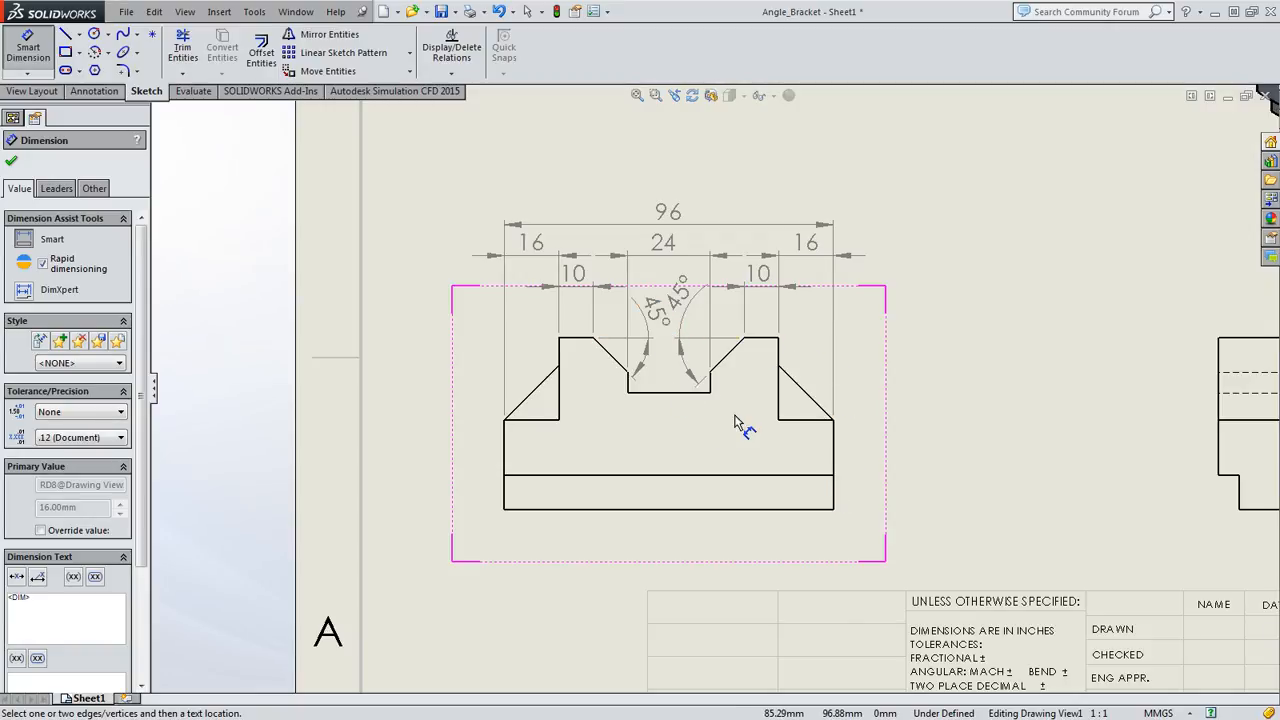
- Delete the angle dimension on the right side of the front view's notch
left_click(683, 302)
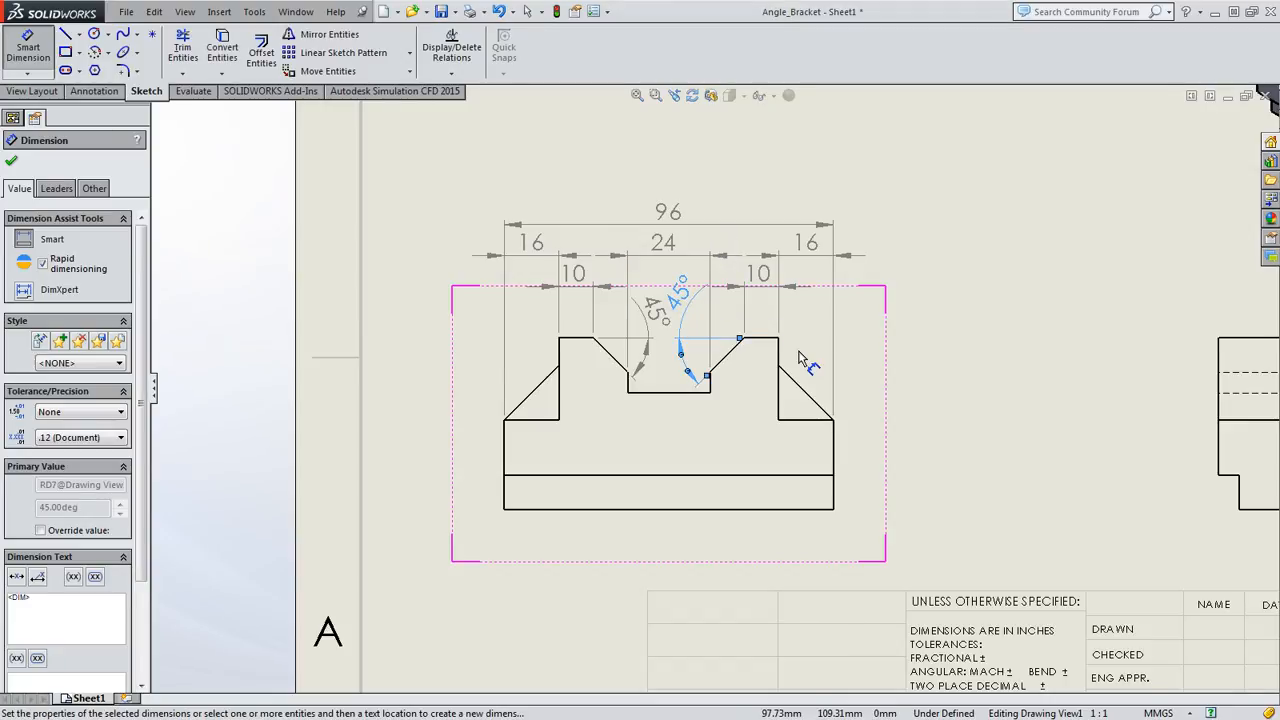
key("Delete")
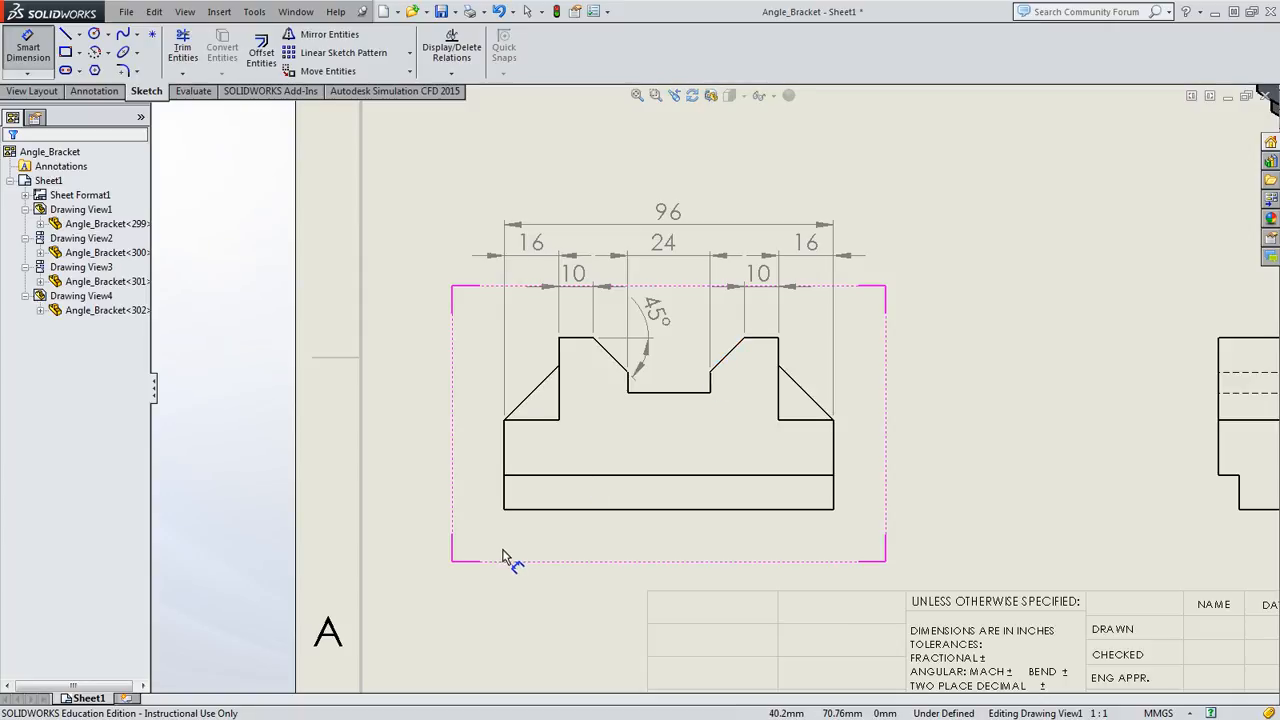
left_click(808, 395)
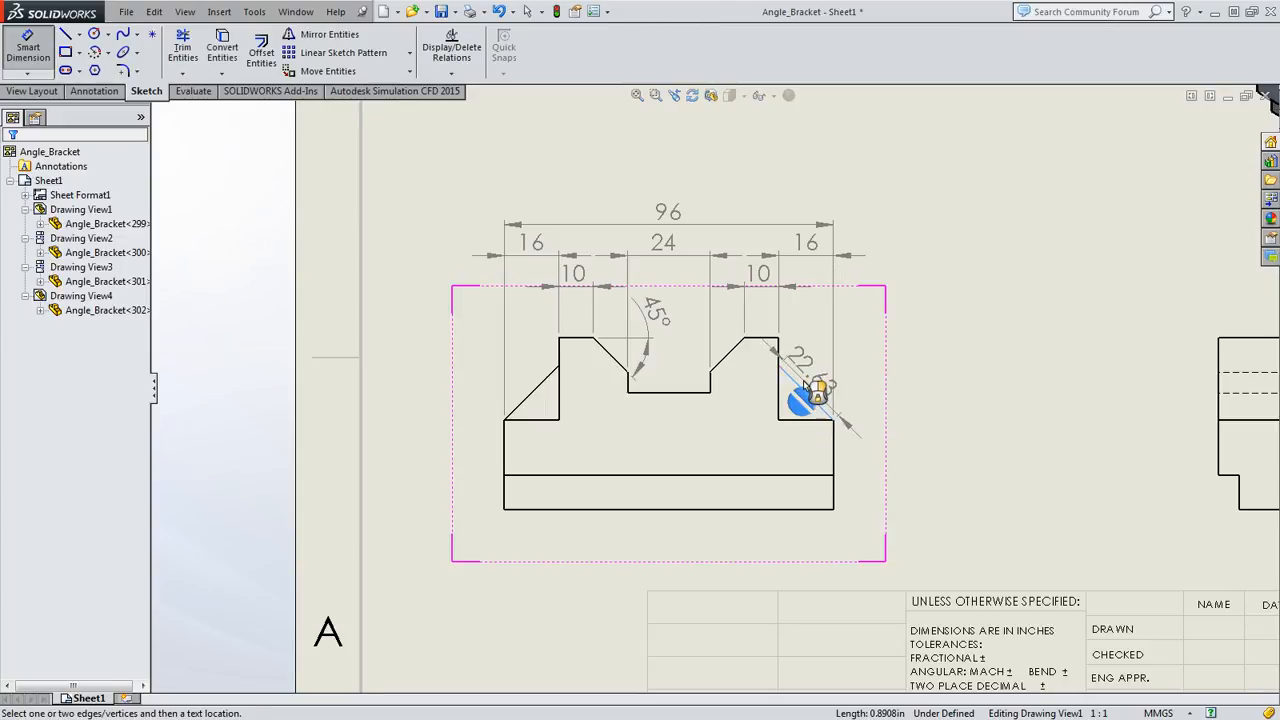
left_click(795, 420)
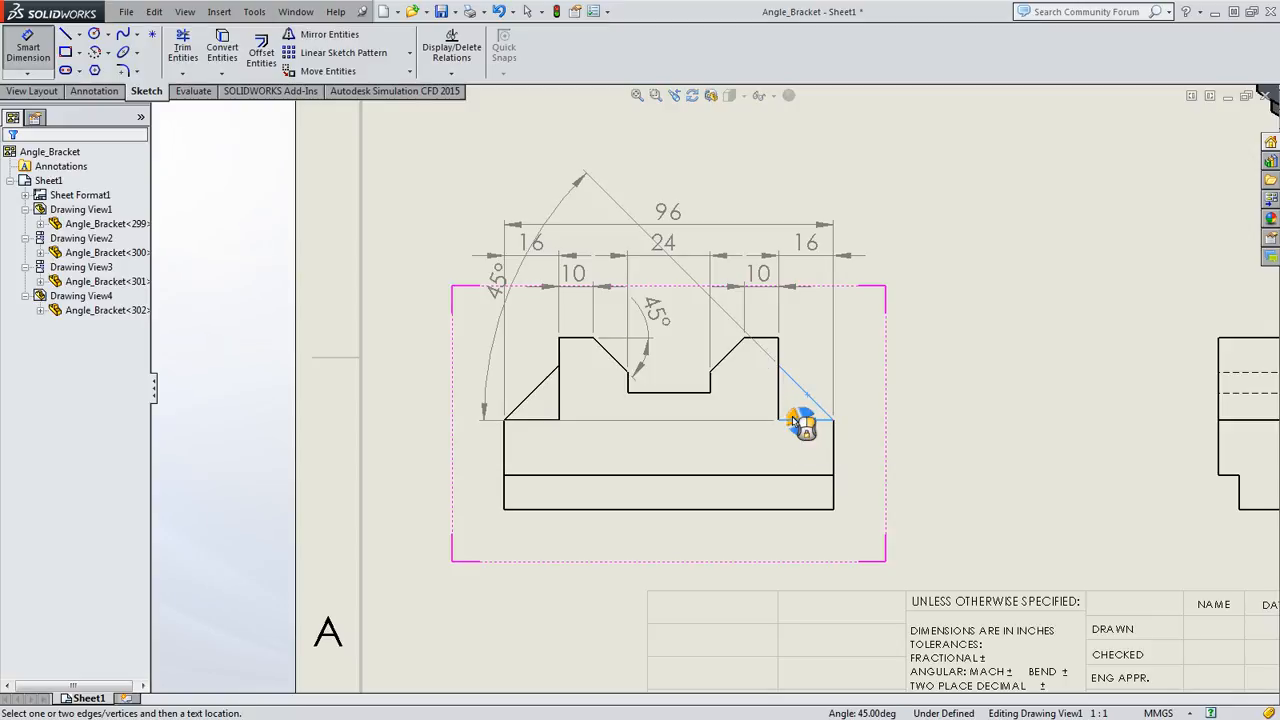
left_click(793, 420)
left_click_drag(499, 284, 776, 389)
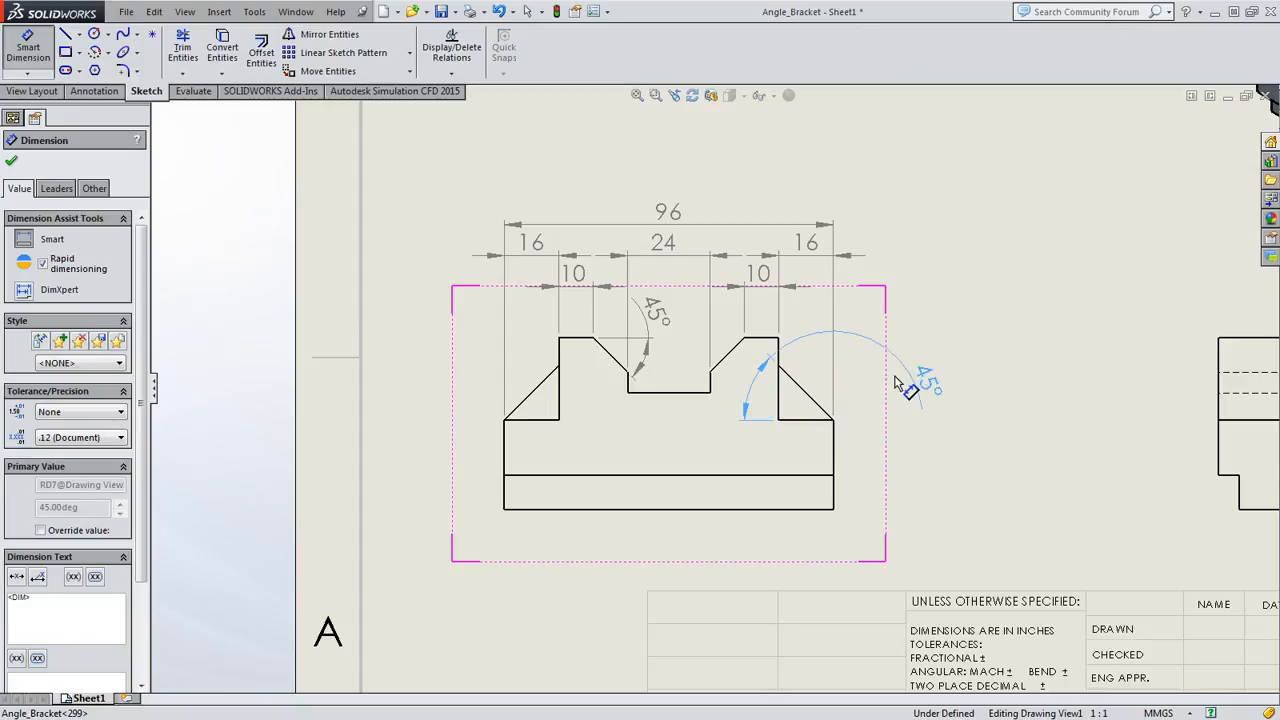
left_click(832, 370)
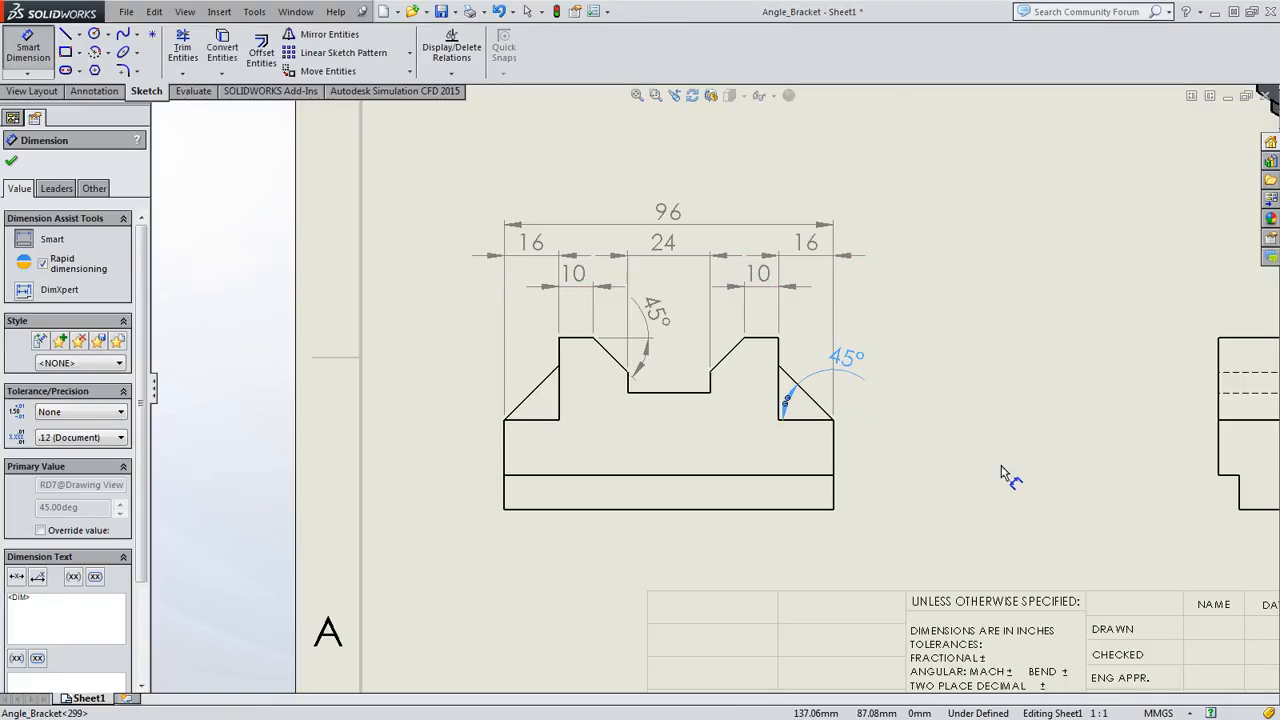
key("Delete")
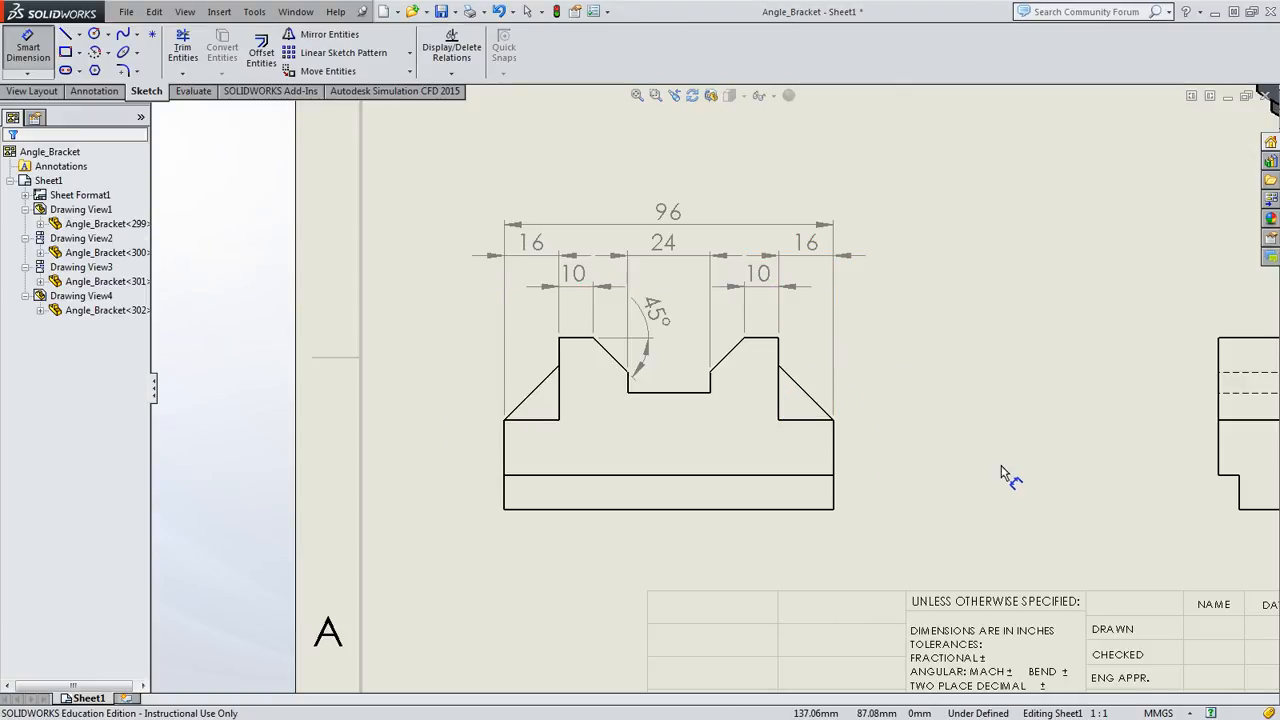
left_click(772, 349)
left_click(808, 396)
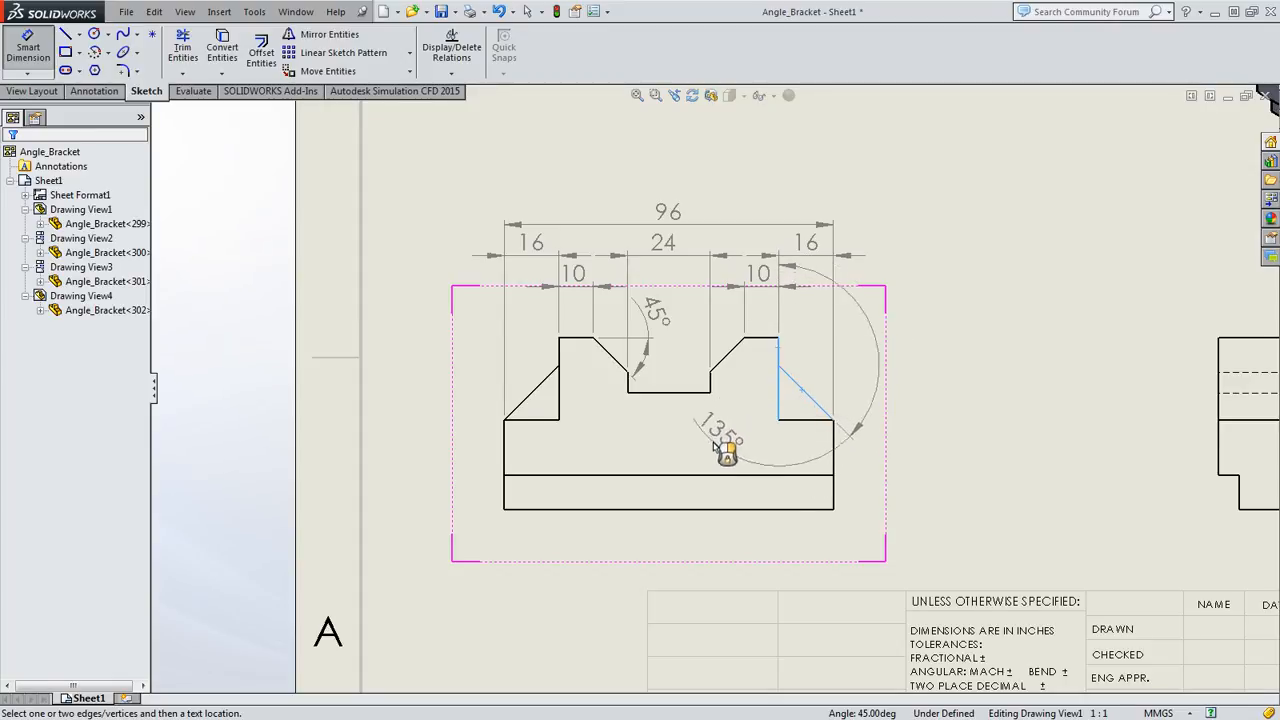
left_click(810, 401)
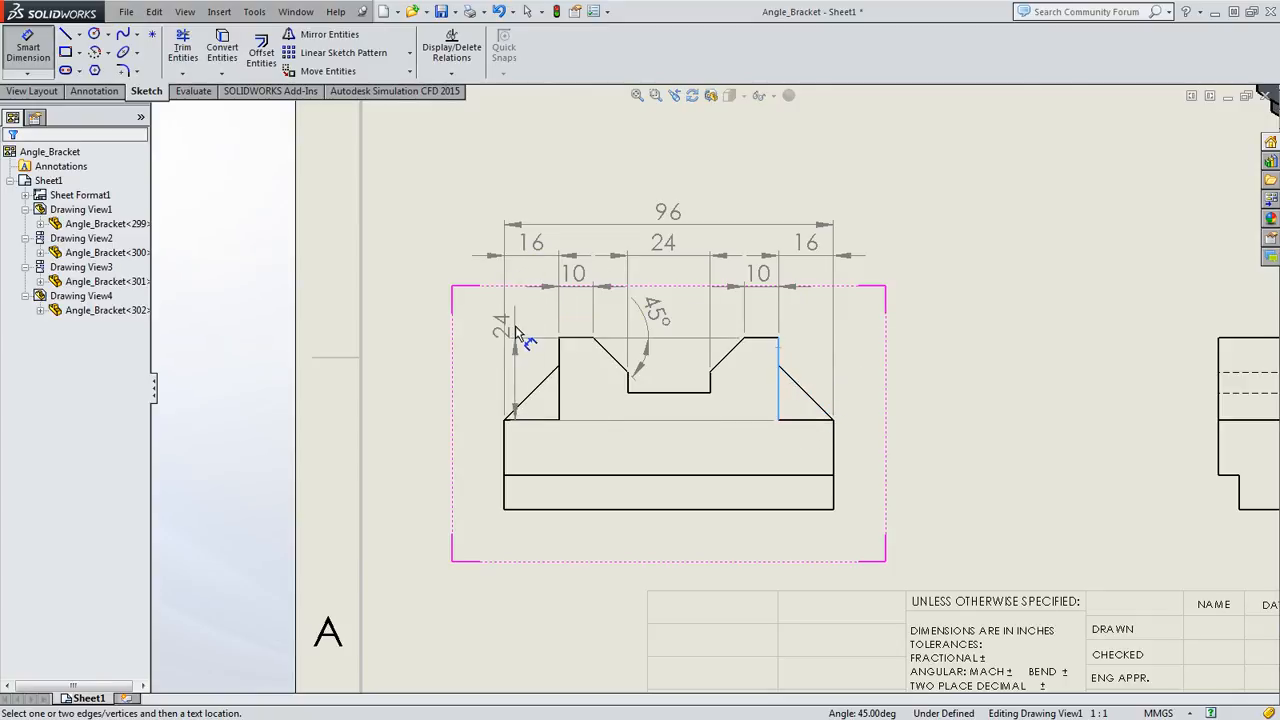
key("Escape")
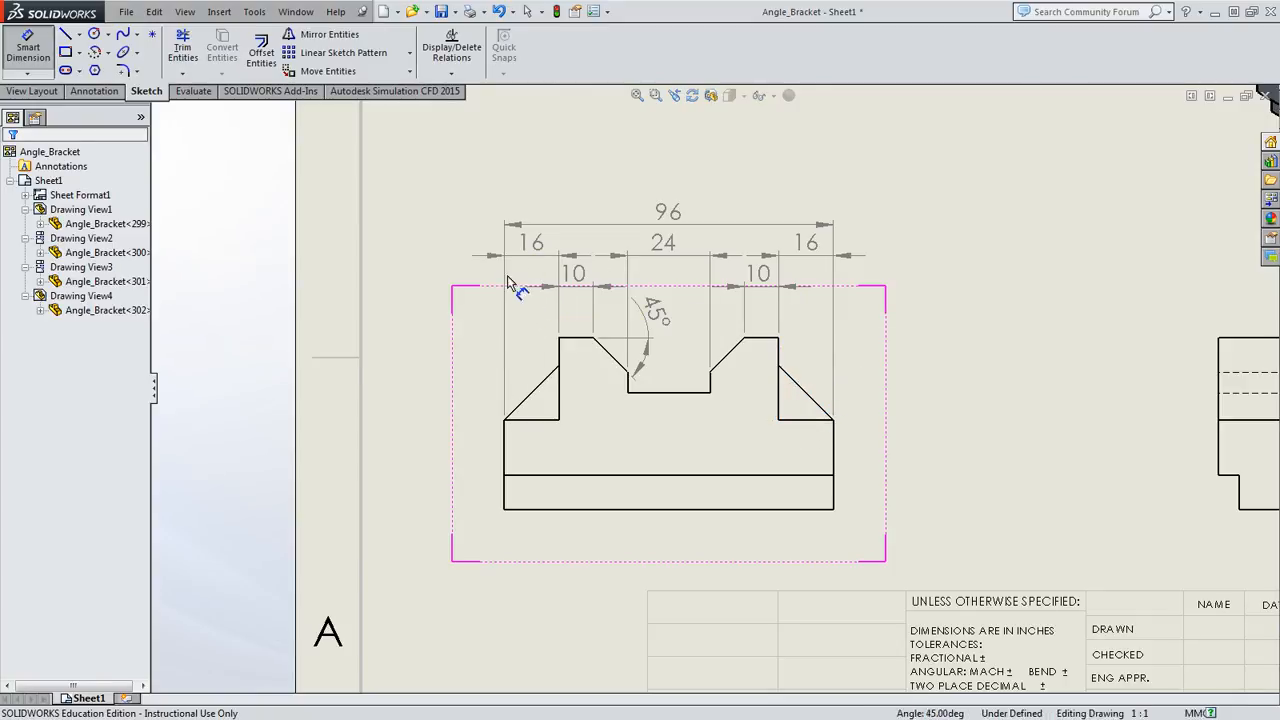
- Dimension the angle between the right rib's sloped edge and the right ledge, placing the text inside the right upright
left_click(808, 396)
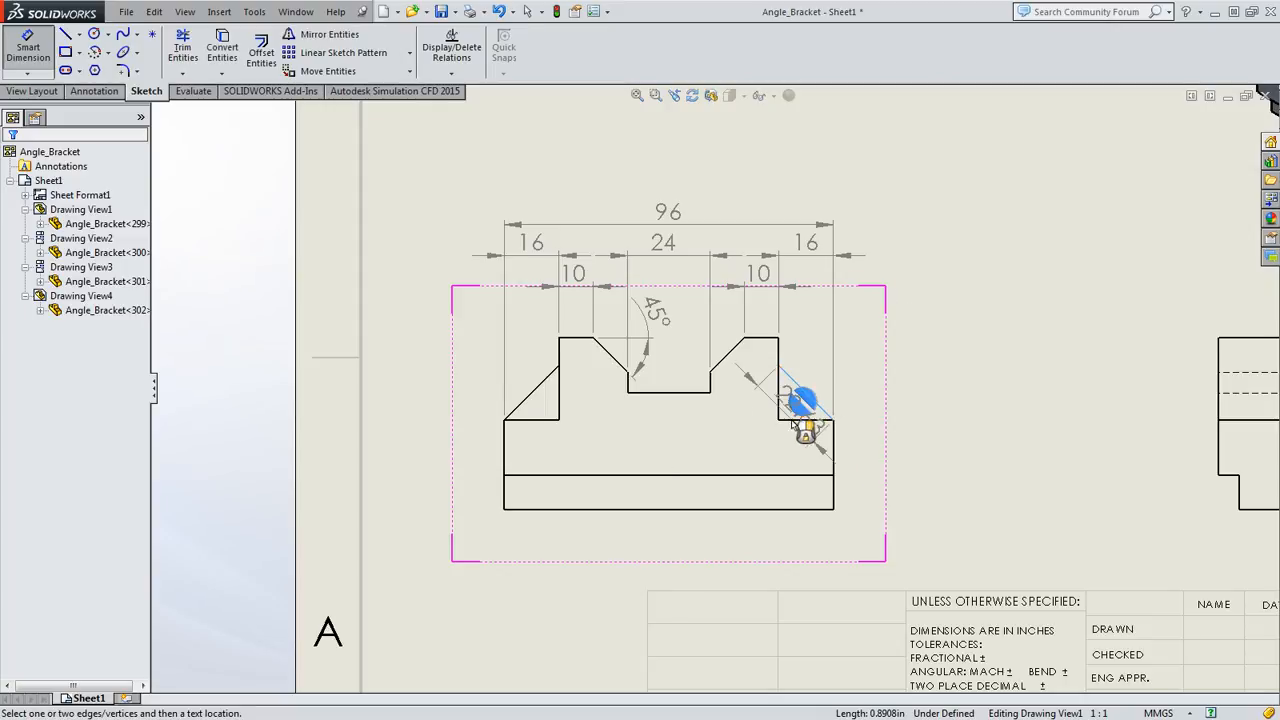
left_click(792, 419)
left_click(788, 409)
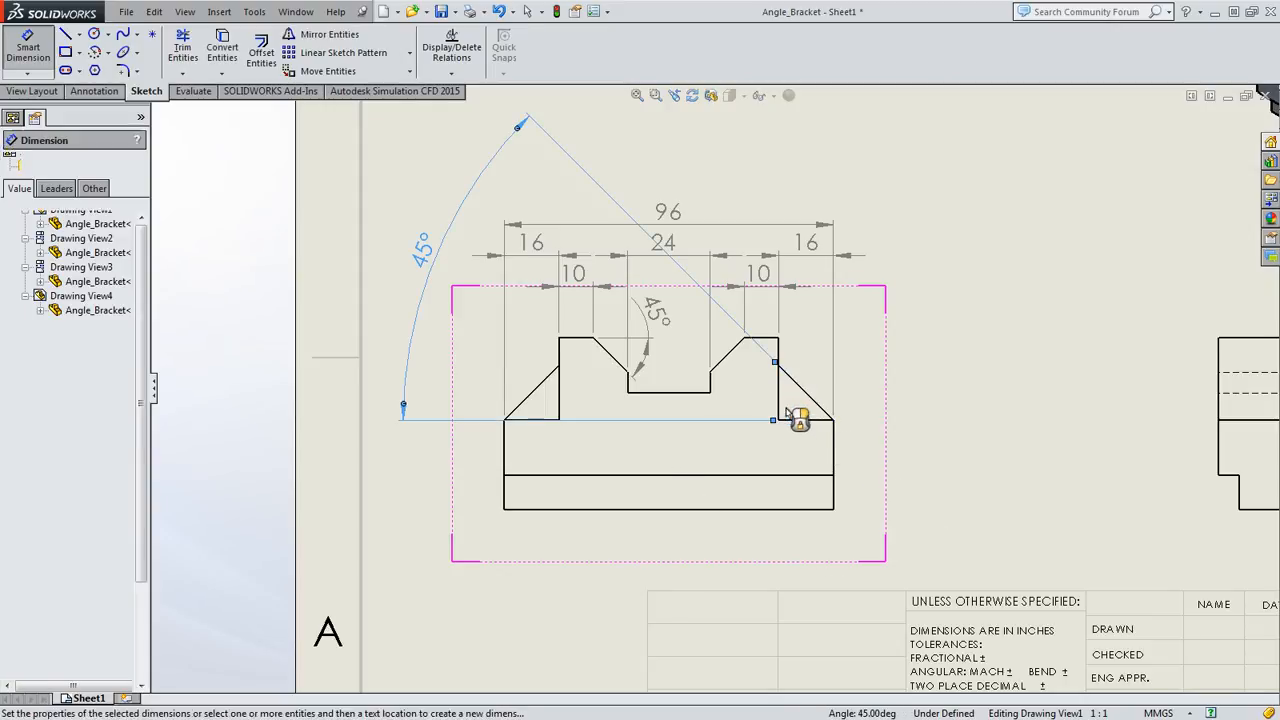
left_click_drag(430, 247, 742, 368)
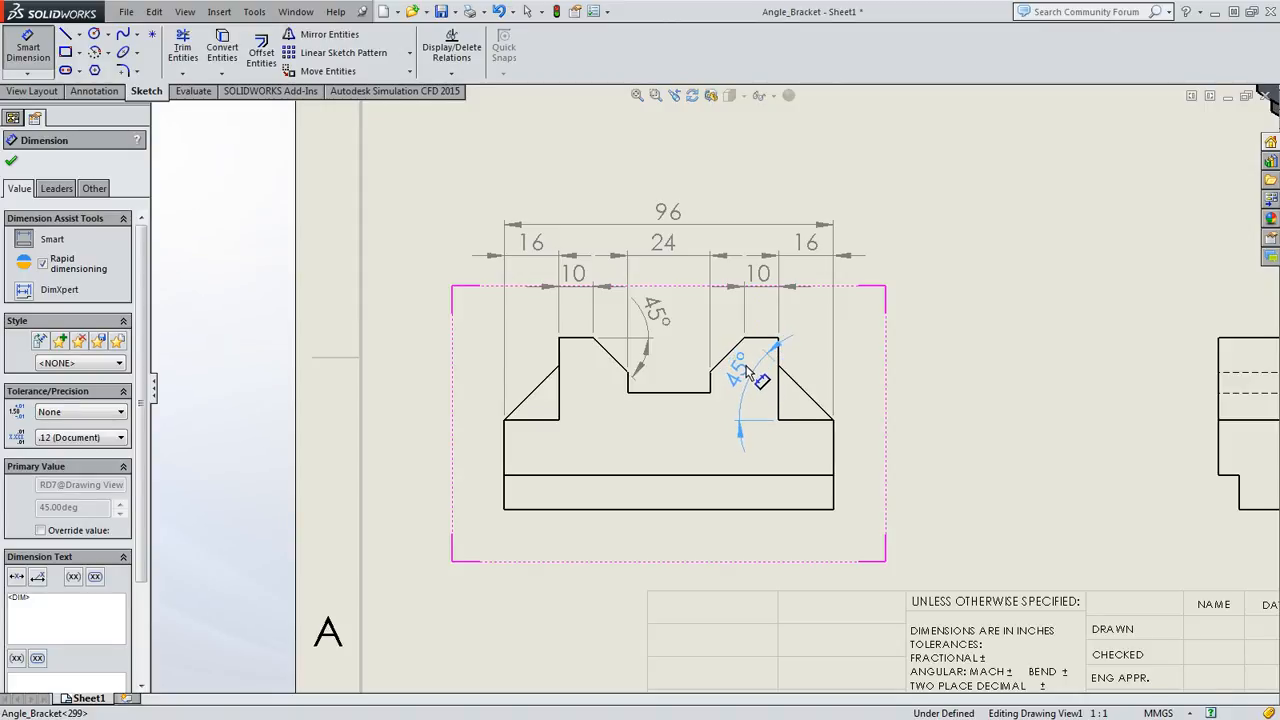
left_click(745, 366)
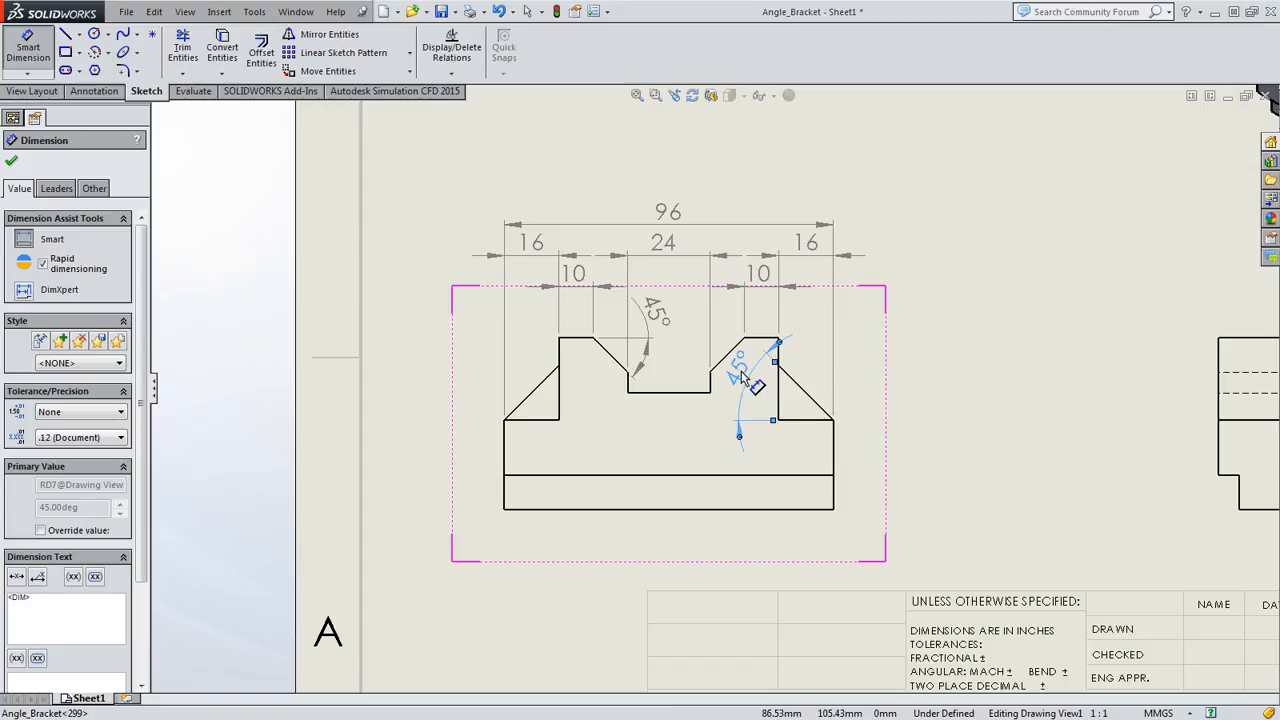
left_click_drag(739, 373, 742, 385)
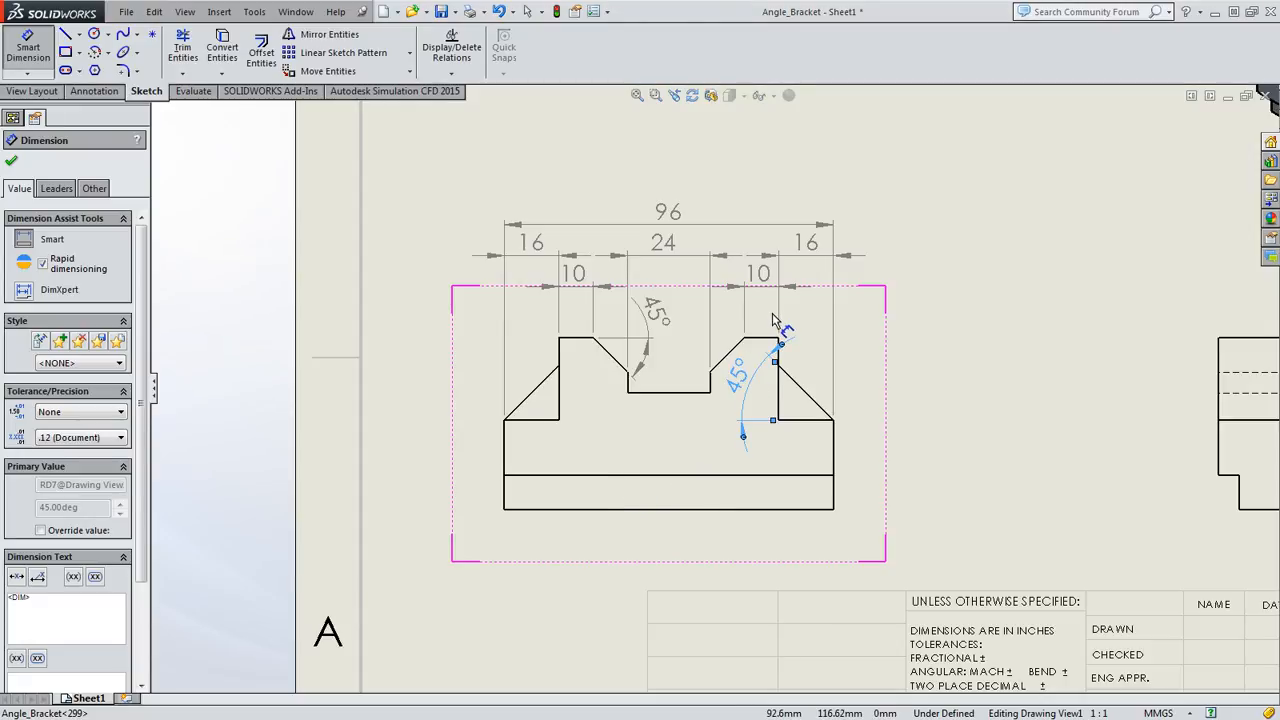
- Set the right rib's angle dimension to show its arrows inside the extension lines
left_click(55, 190)
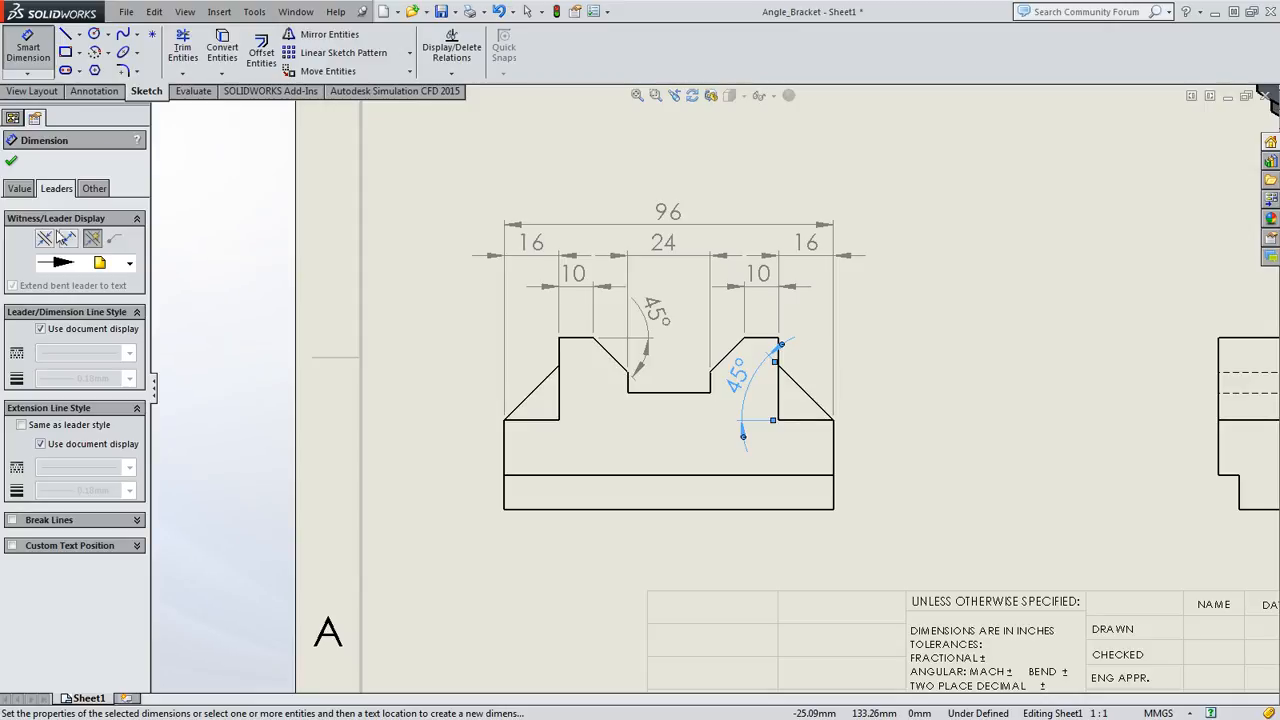
left_click(67, 242)
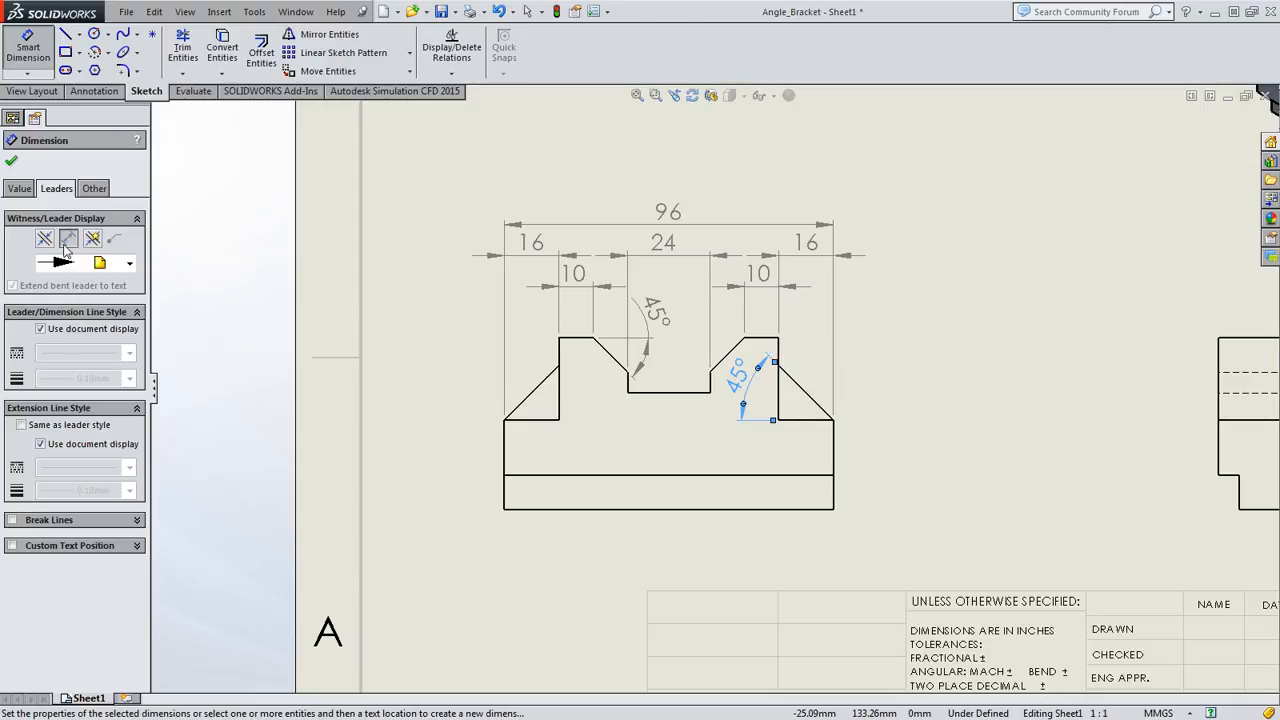
key("Escape")
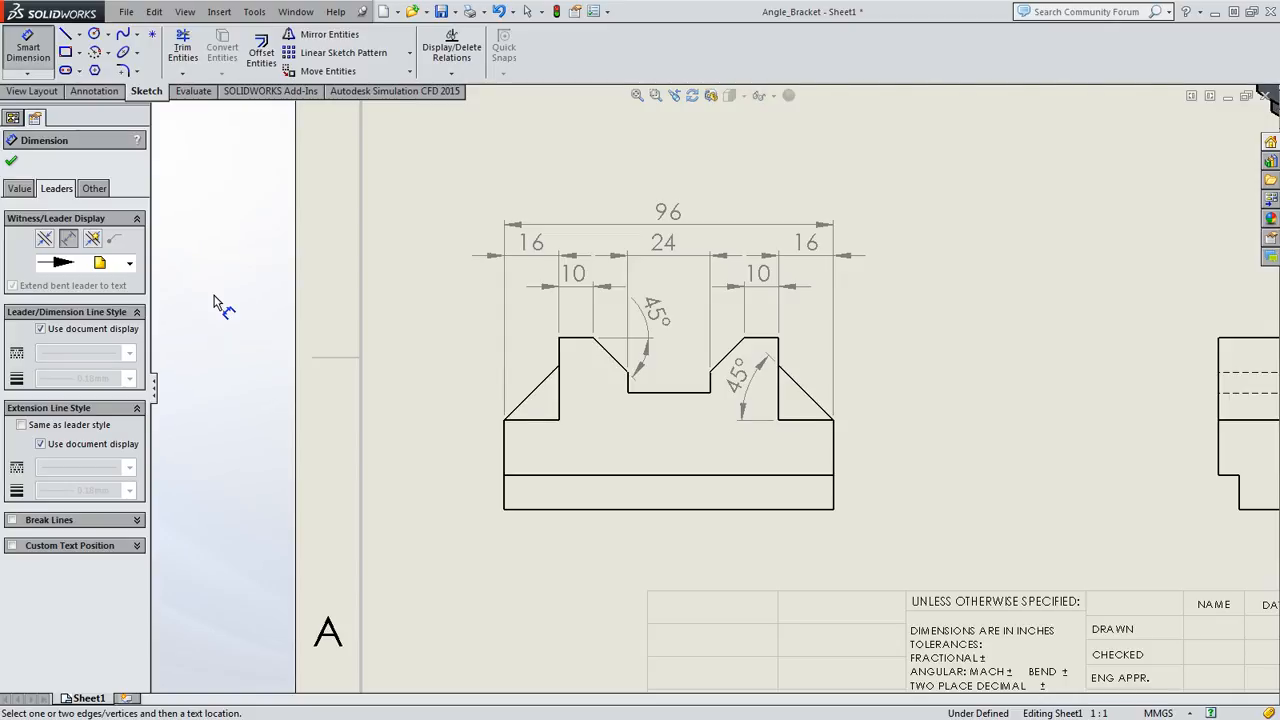
- Dimension the side view's overall height from its bottom edge to its top edge, placing the dimension left of the view
key("f")
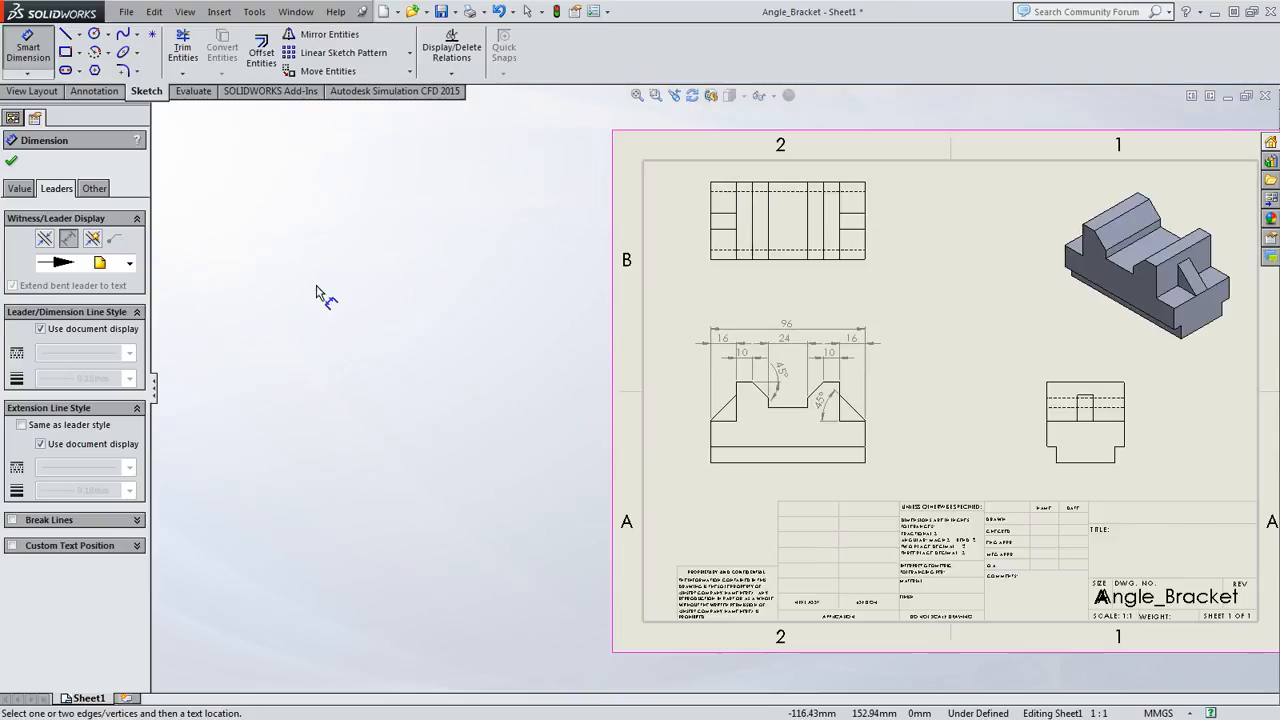
scroll(897, 445, "down", 2)
scroll(897, 445, "down", 2)
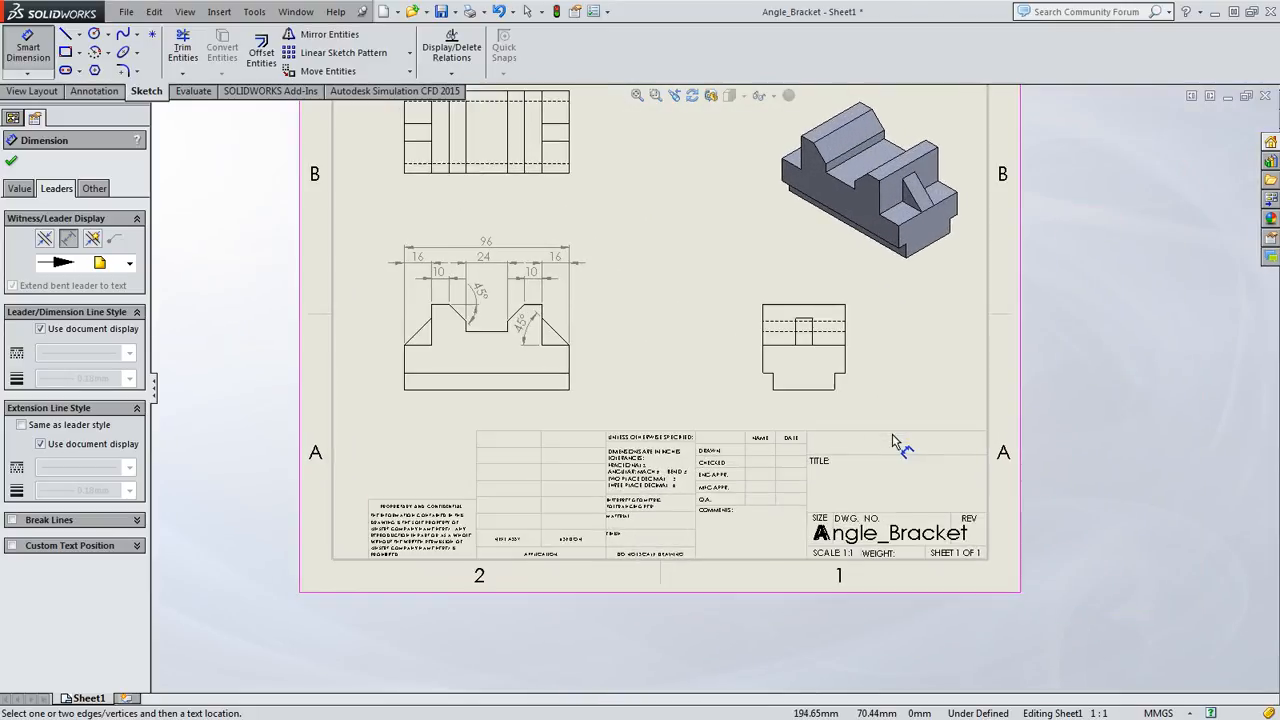
scroll(894, 443, "down", 2)
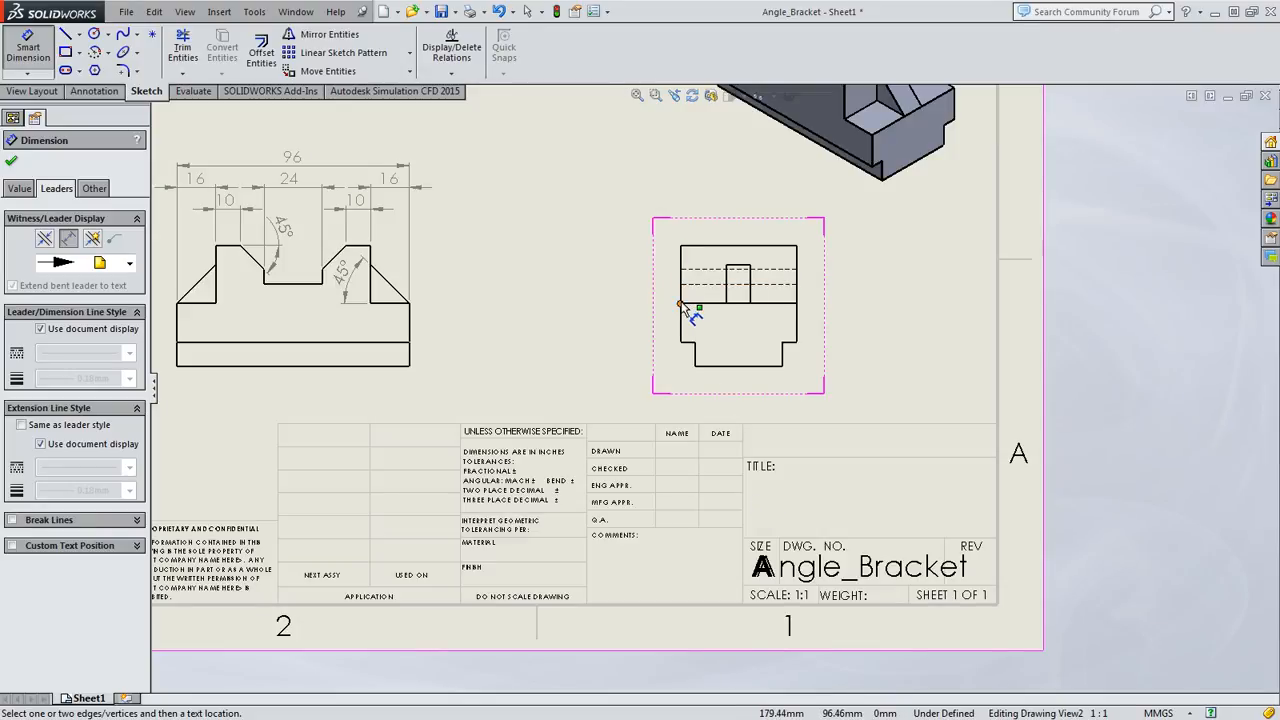
left_click(724, 365)
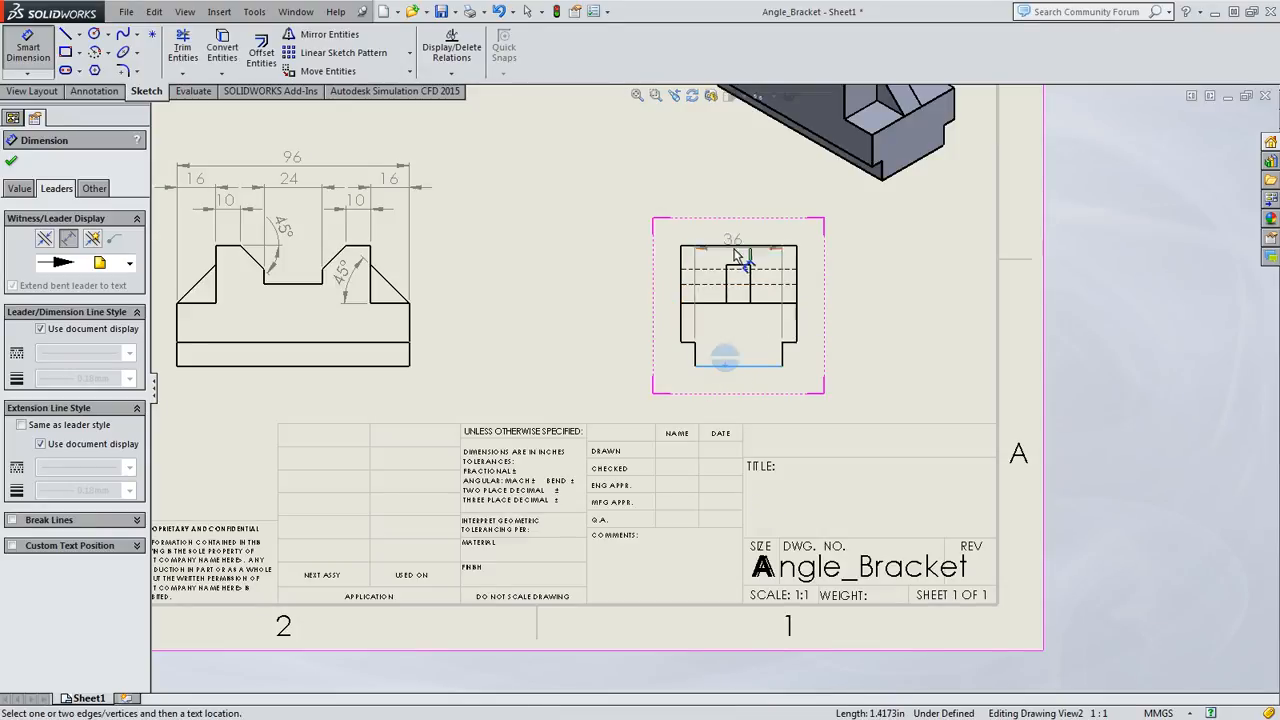
left_click(736, 246)
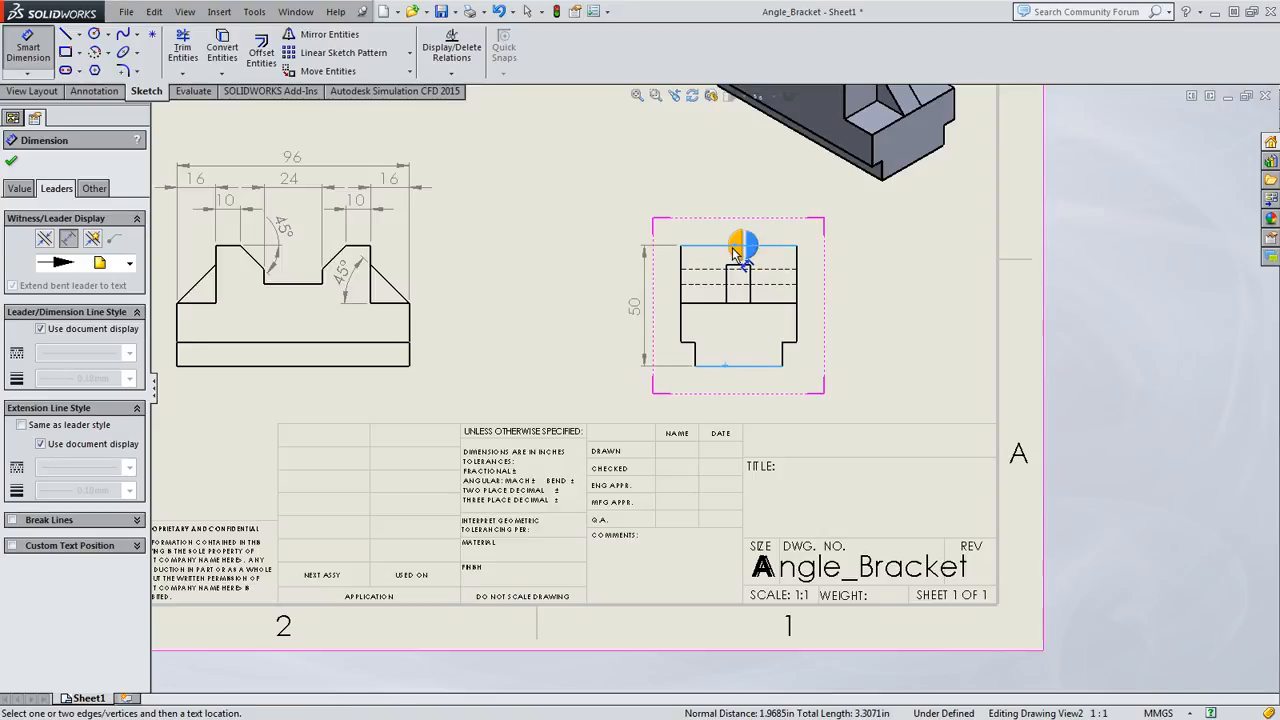
left_click(733, 250)
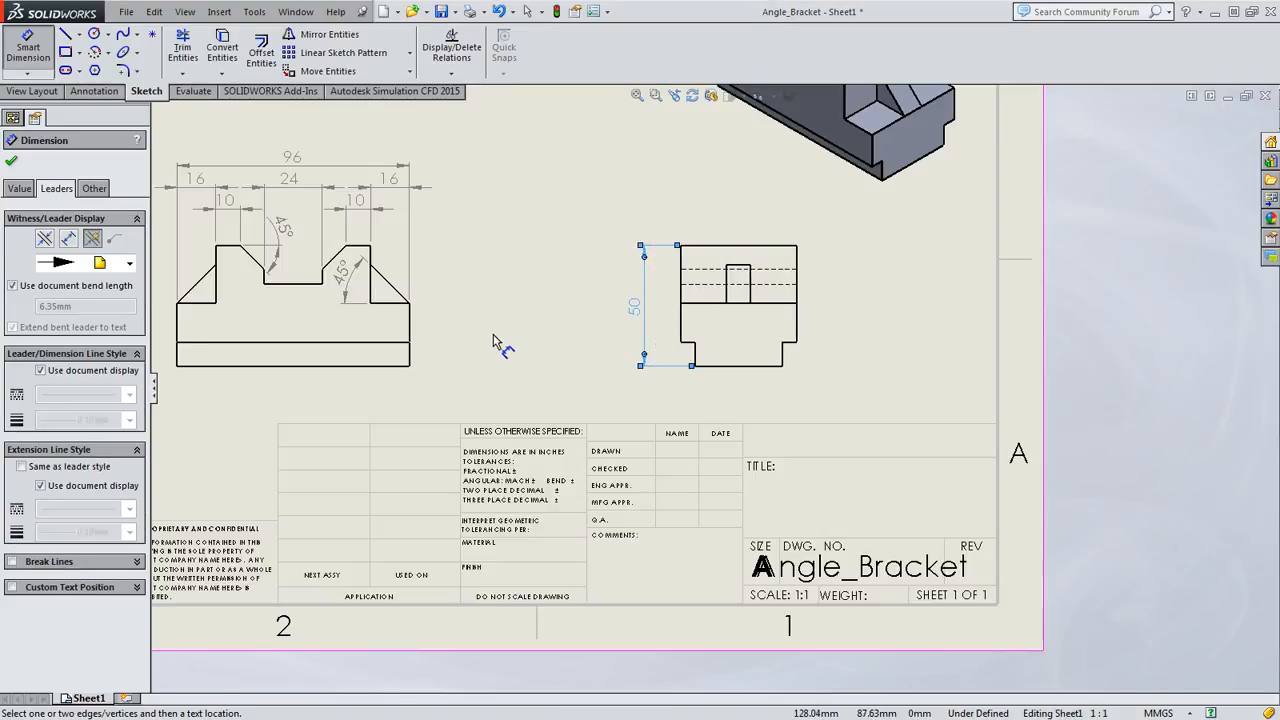
- Dimension the height of the side view's lower step, placing it between the view and the overall height with its text between the extension lines
left_click(696, 353)
left_click(697, 353)
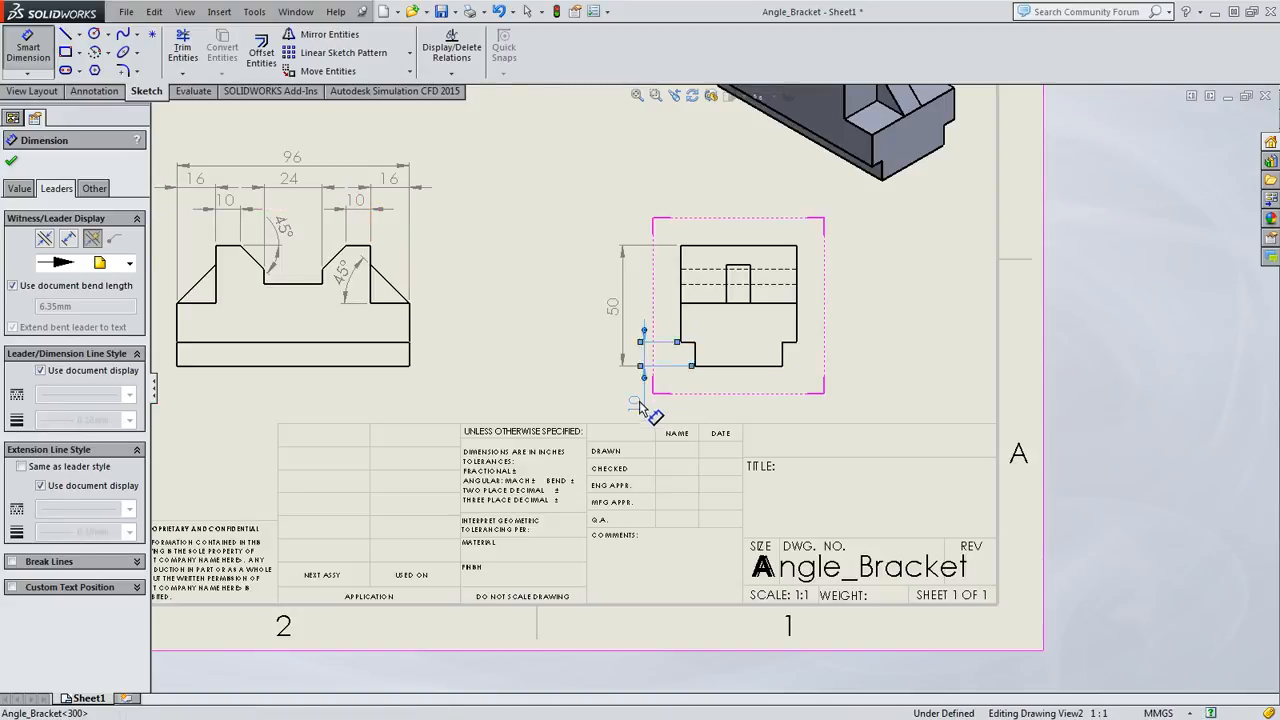
left_click(643, 354)
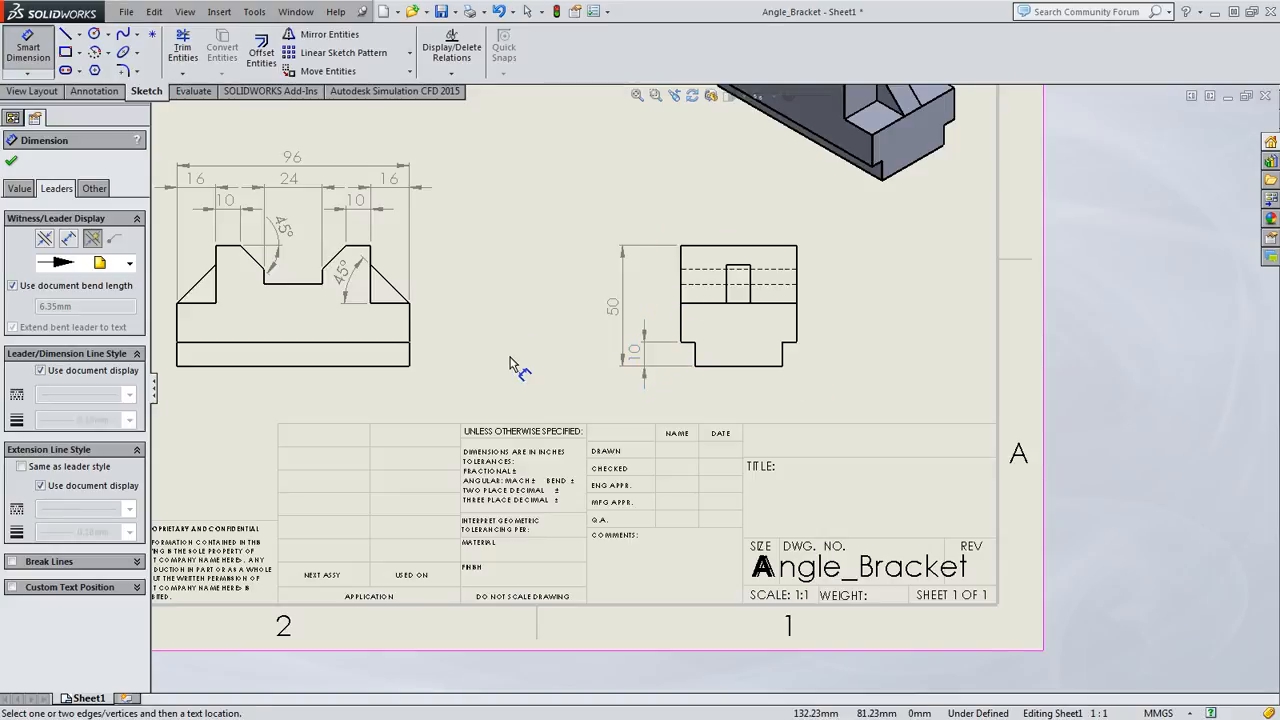
- Change the document's overall drafting standard to ANSI
left_click(255, 12)
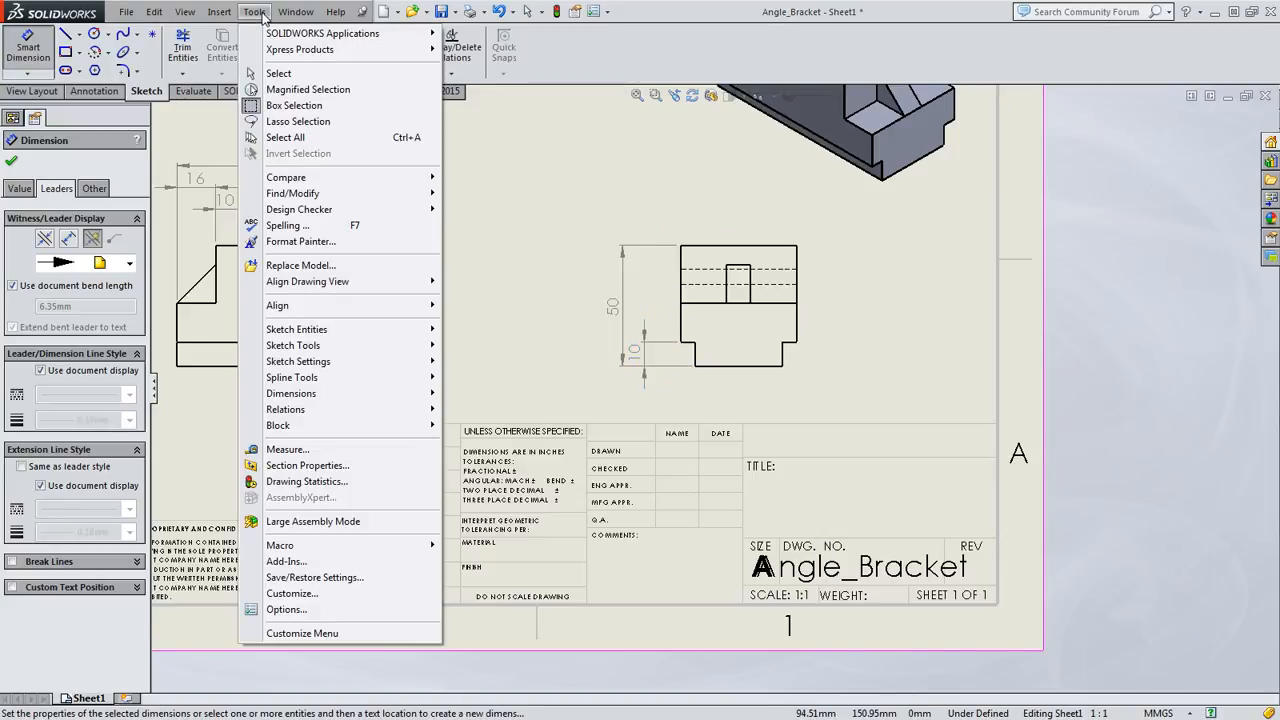
left_click(279, 616)
left_click(363, 90)
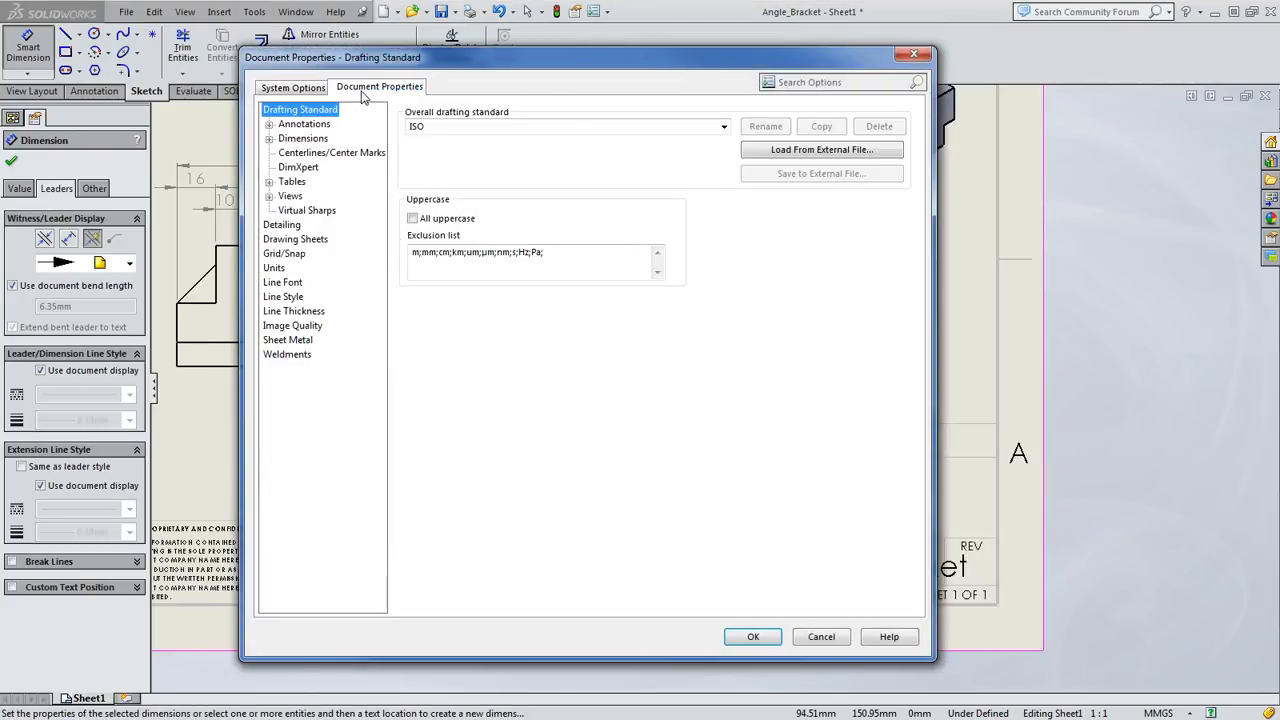
left_click(725, 127)
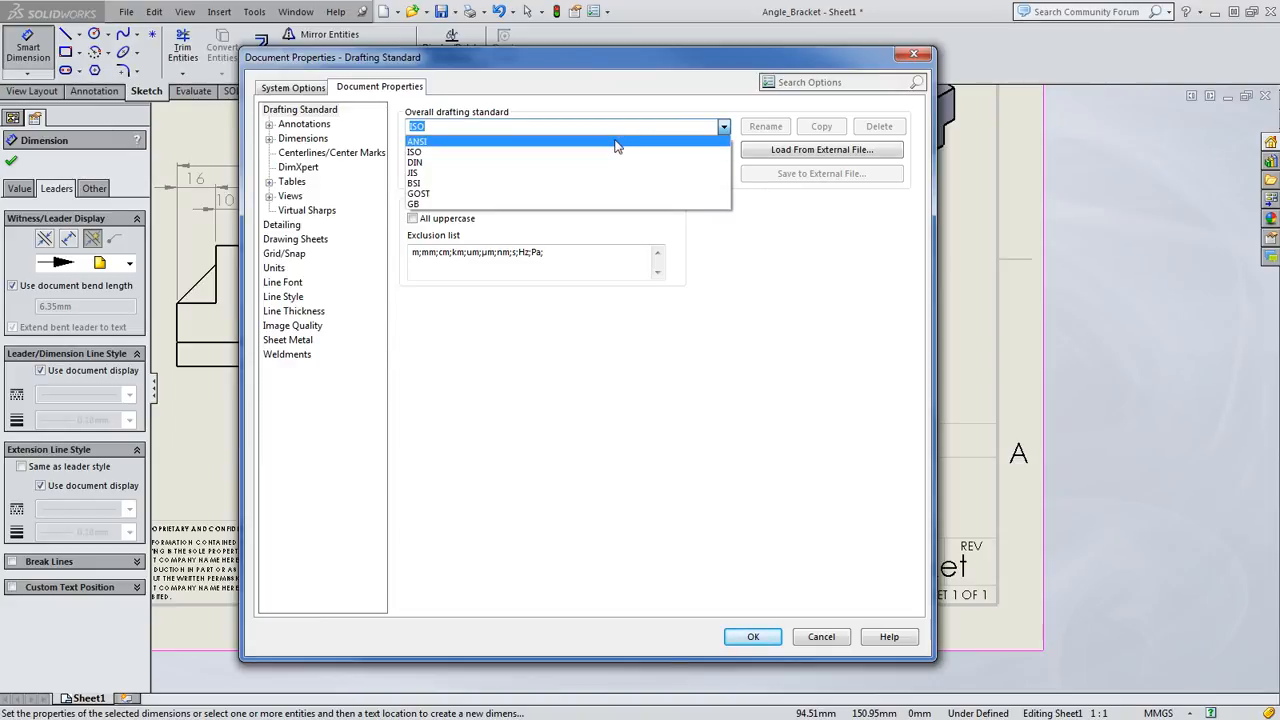
left_click(616, 142)
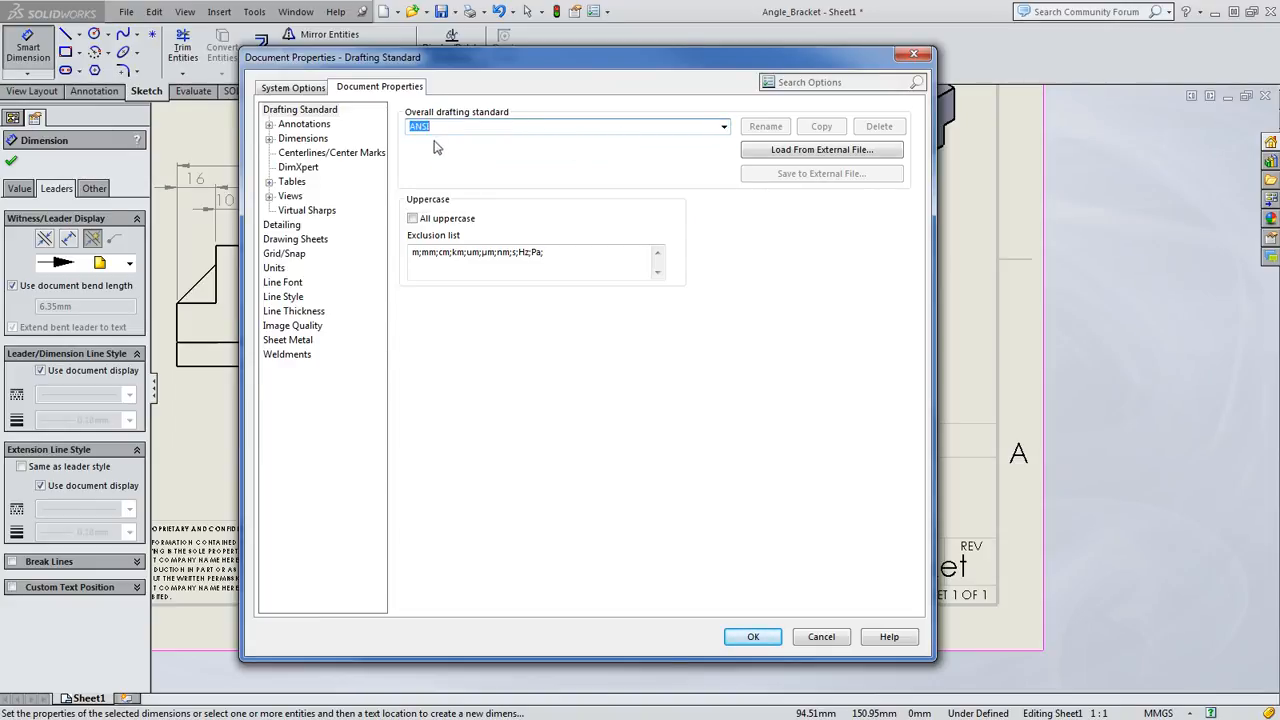
left_click(753, 638)
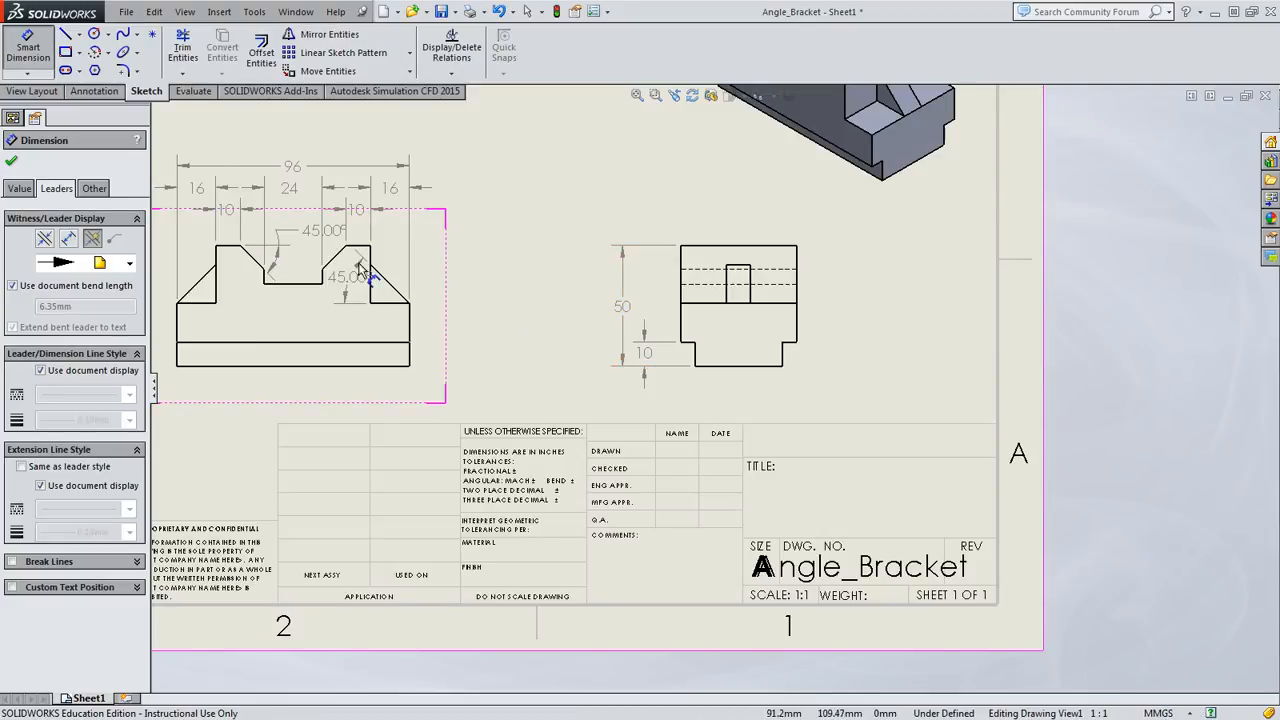
- Move the notch's angle dimension text down into the notch opening of the front view
scroll(708, 380, "up", 2)
scroll(255, 220, "down", 5)
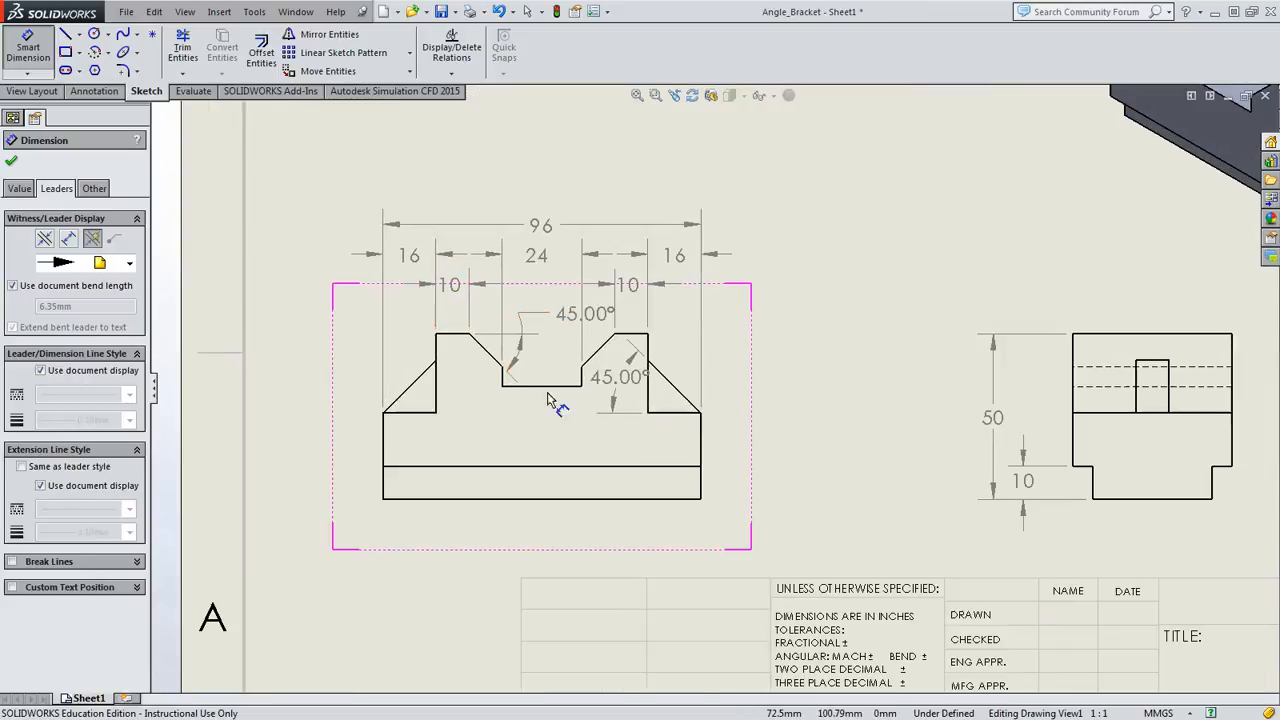
left_click_drag(580, 318, 605, 363)
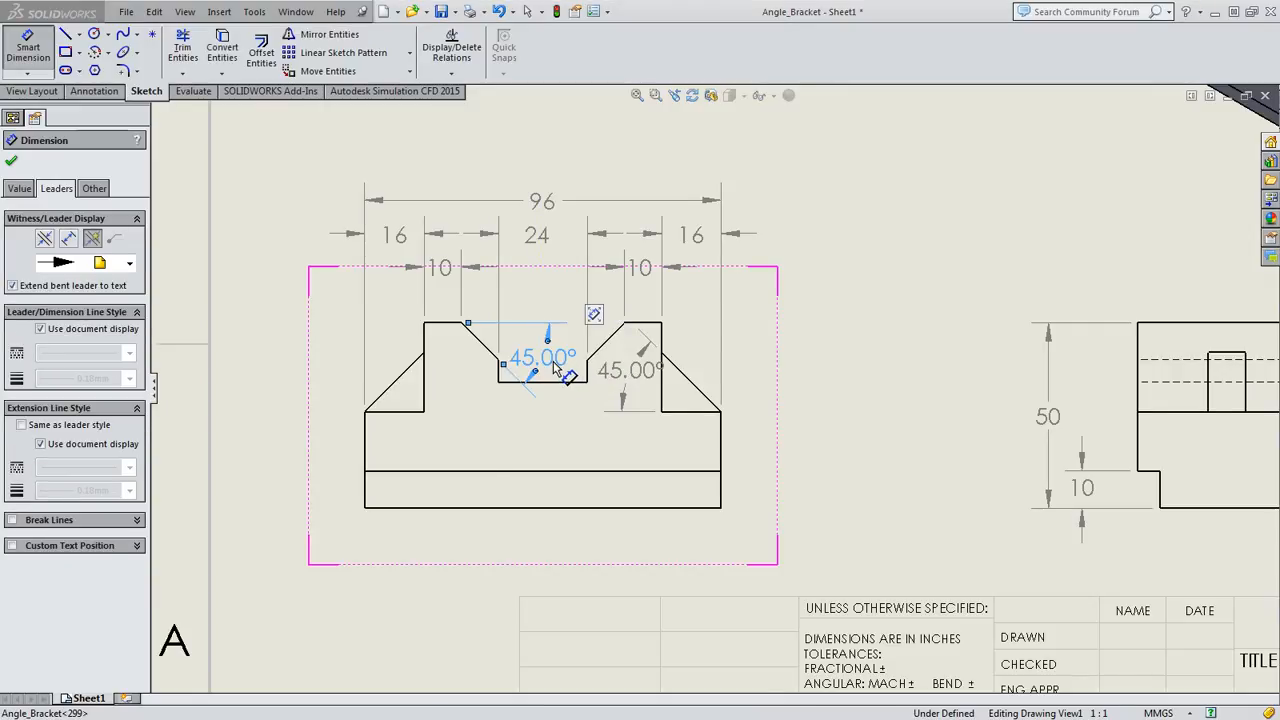
- Set the unit precision of both 45-degree angle dimensions in the front view to None
left_click(20, 189)
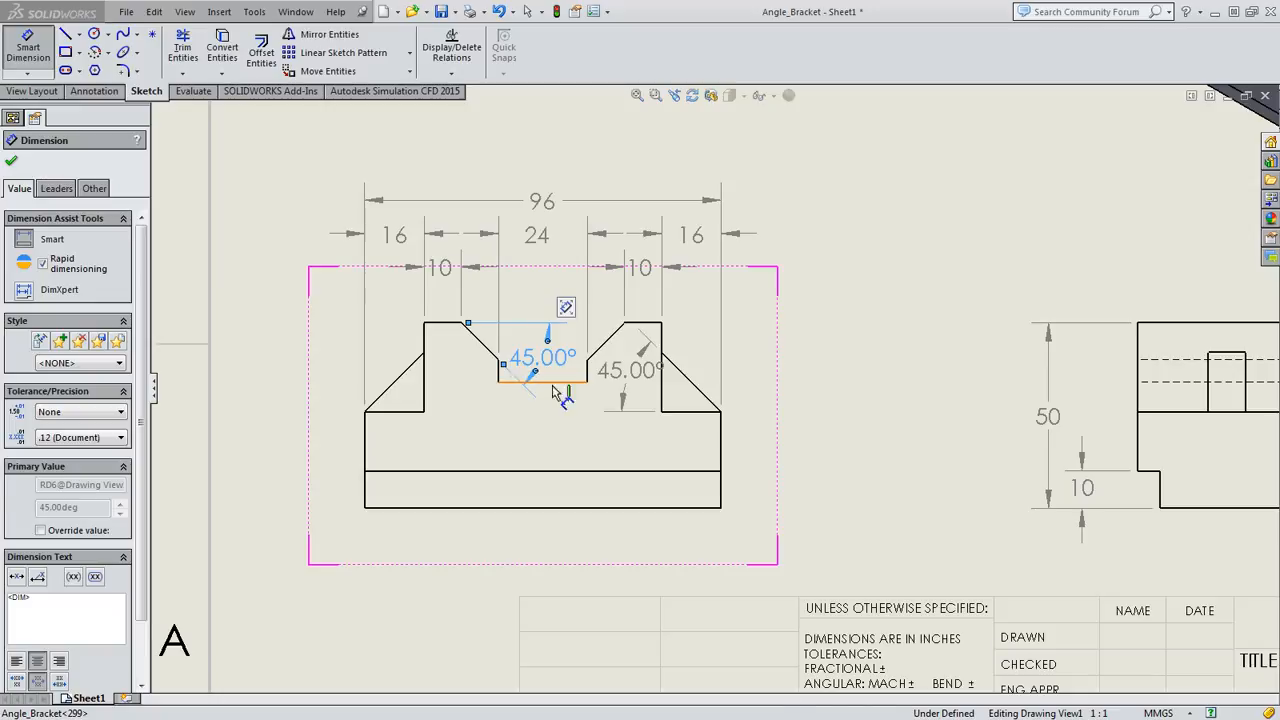
left_click(86, 438)
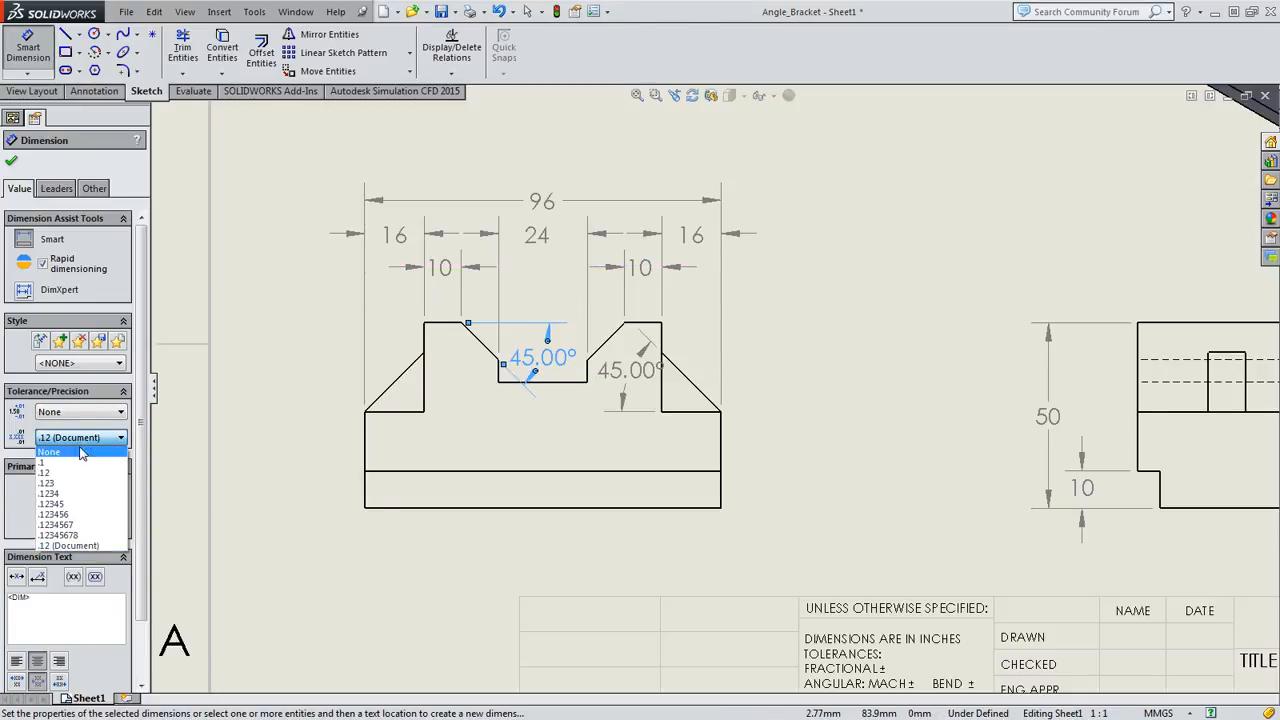
left_click(80, 455)
left_click(643, 372)
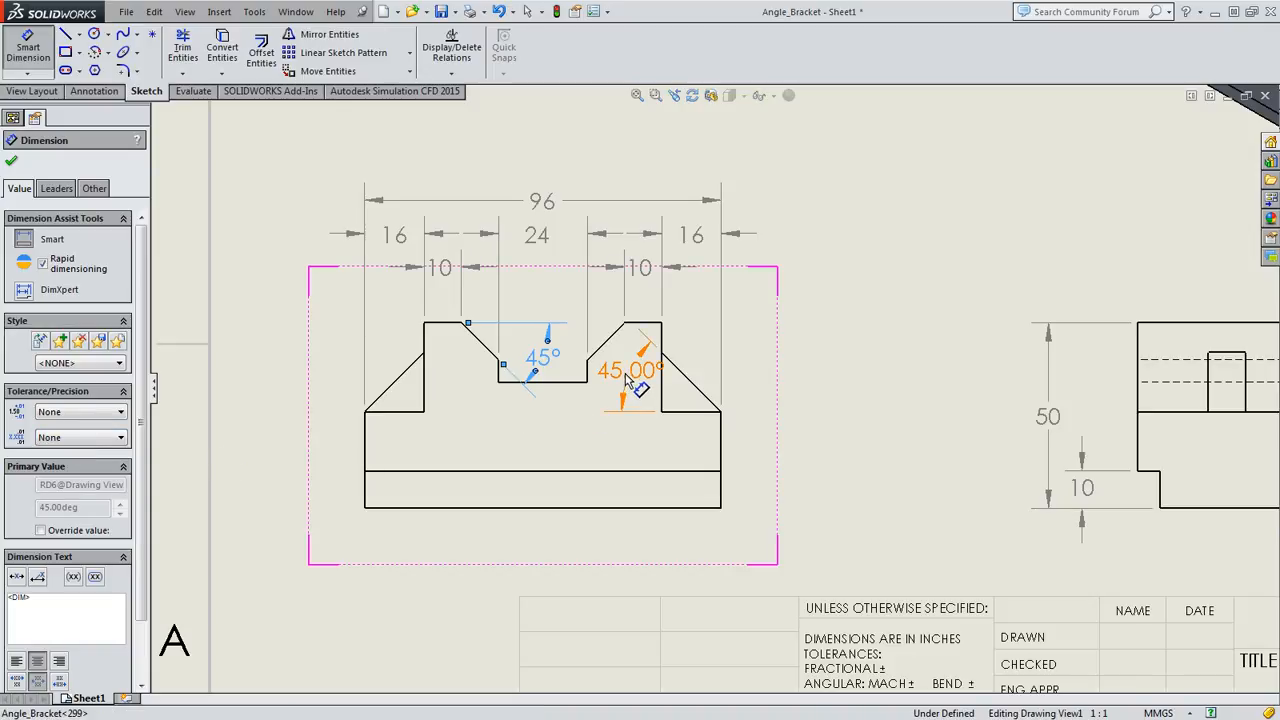
left_click(96, 438)
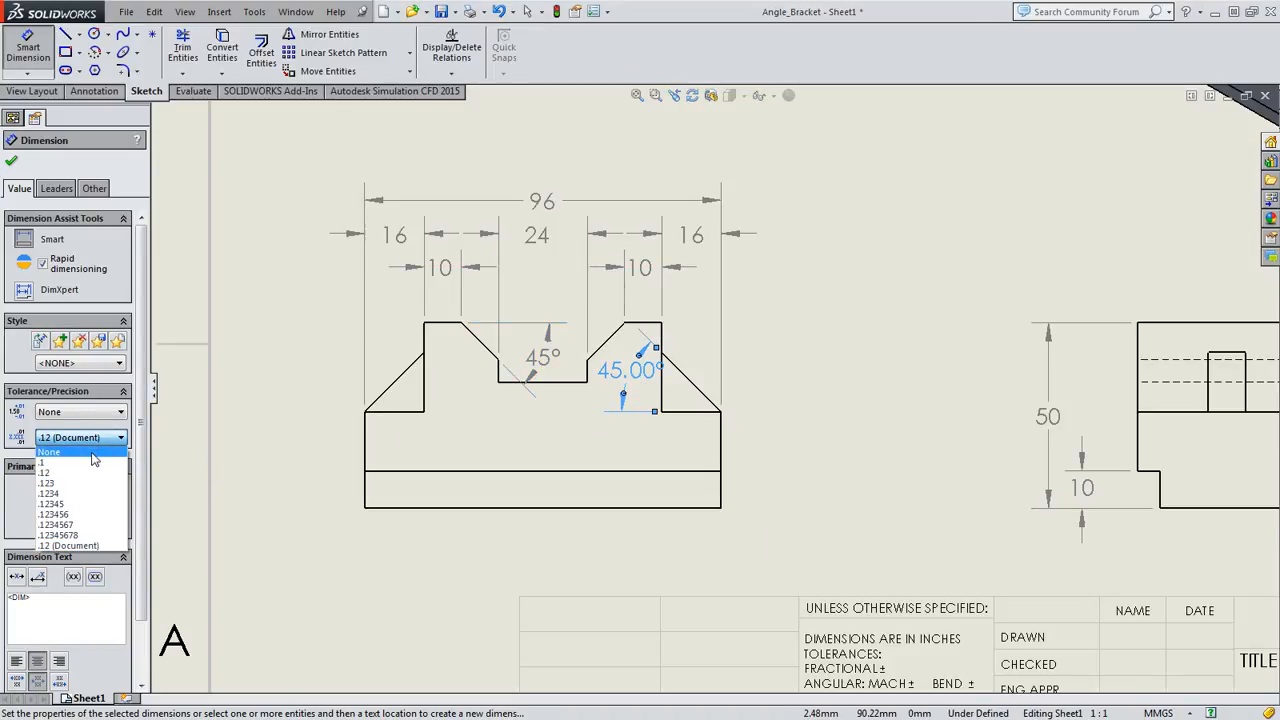
left_click(94, 453)
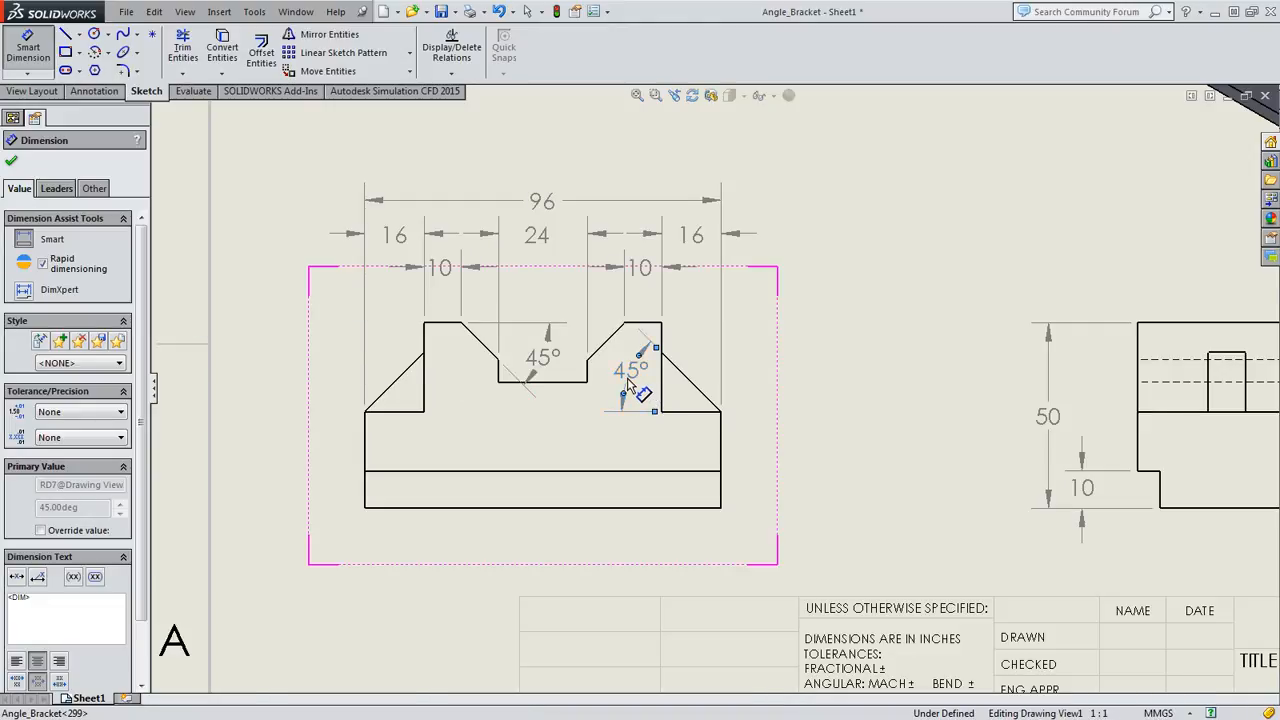
- Reposition the front view's two angle dimensions, lowering the right-hand one slightly and shifting the notch angle toward the notch's sloped edge
left_click_drag(630, 385, 632, 390)
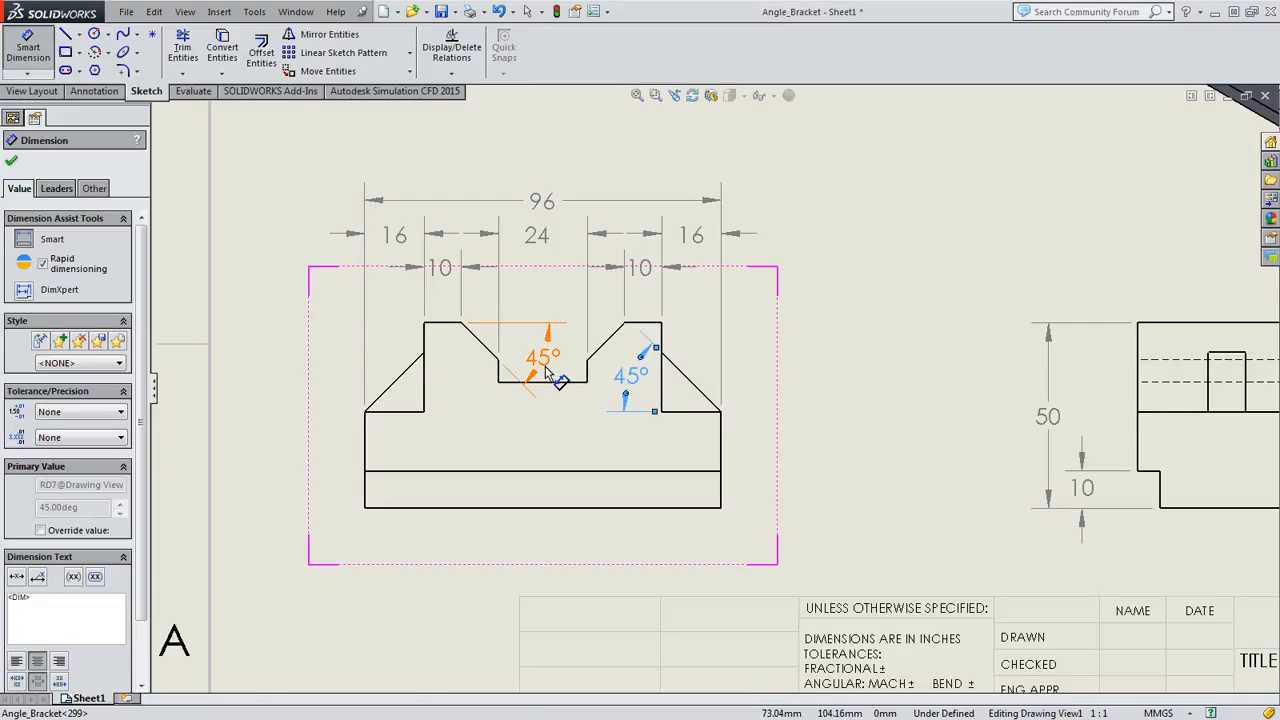
mouse_move(550, 366)
left_mouse_down()
mouse_move(530, 355)
mouse_move(551, 367)
left_mouse_up()
left_click(545, 360)
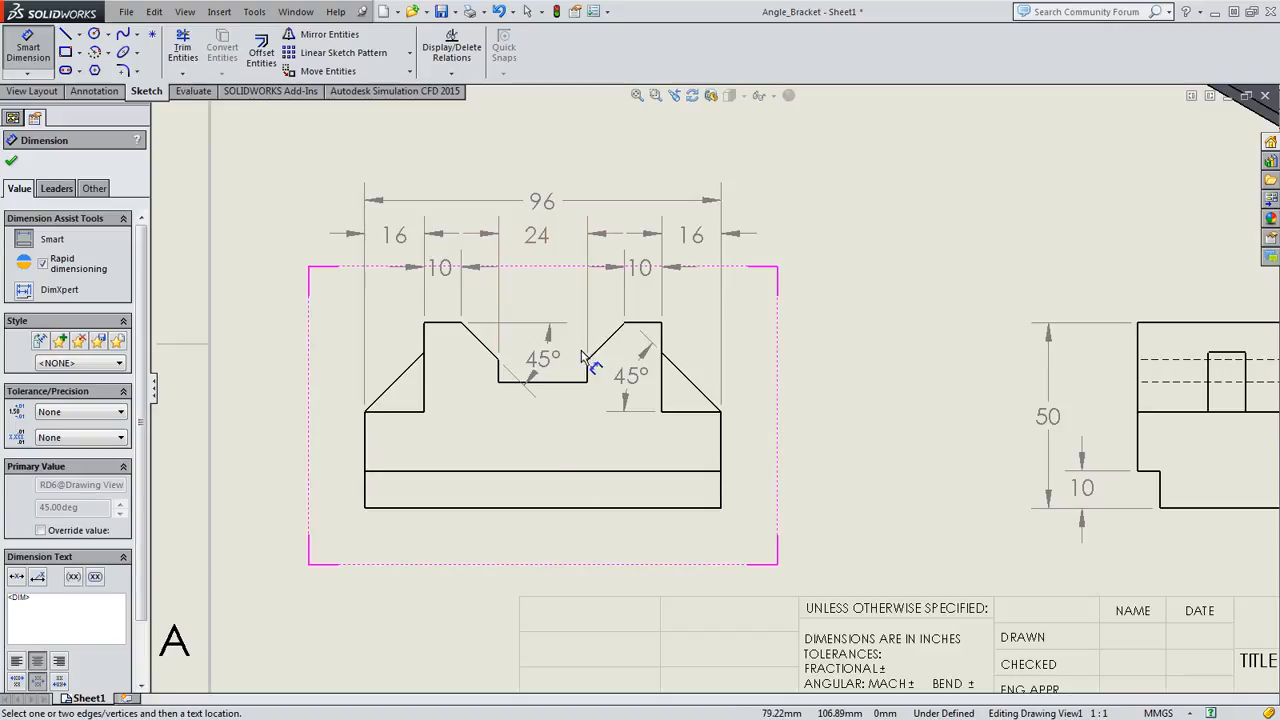
left_click_drag(534, 358, 521, 343)
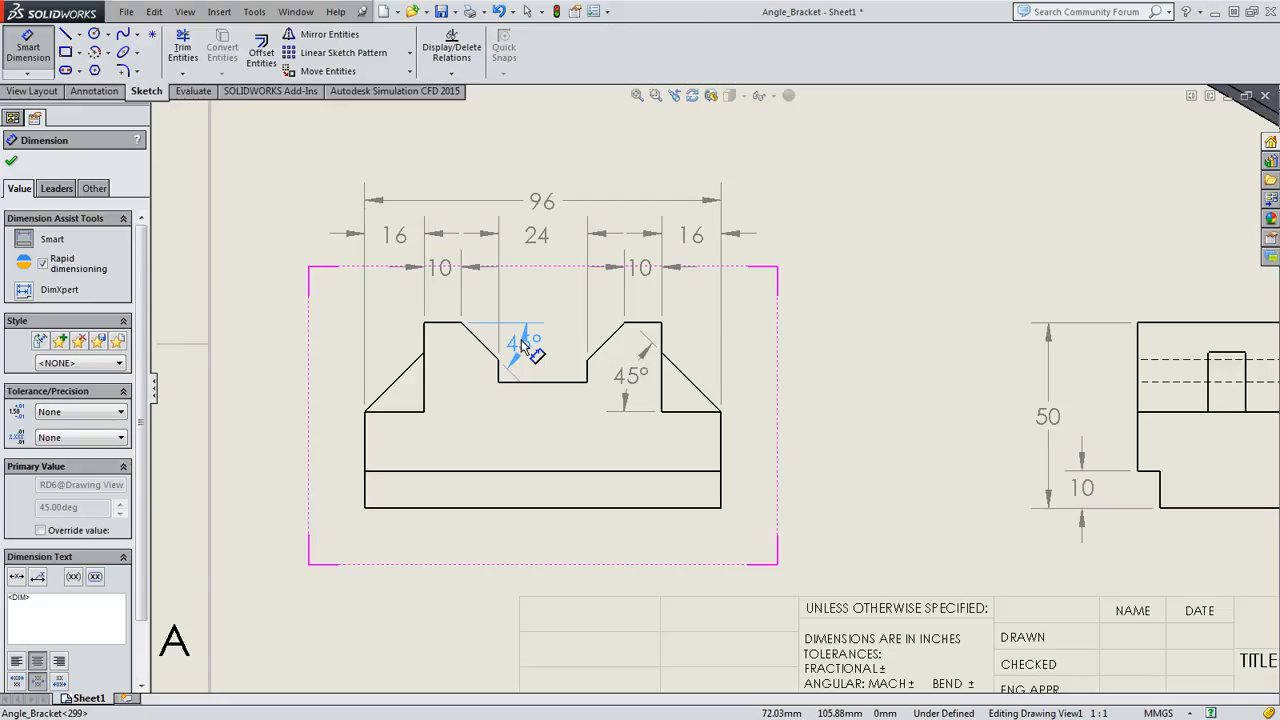
left_click_drag(521, 345, 518, 343)
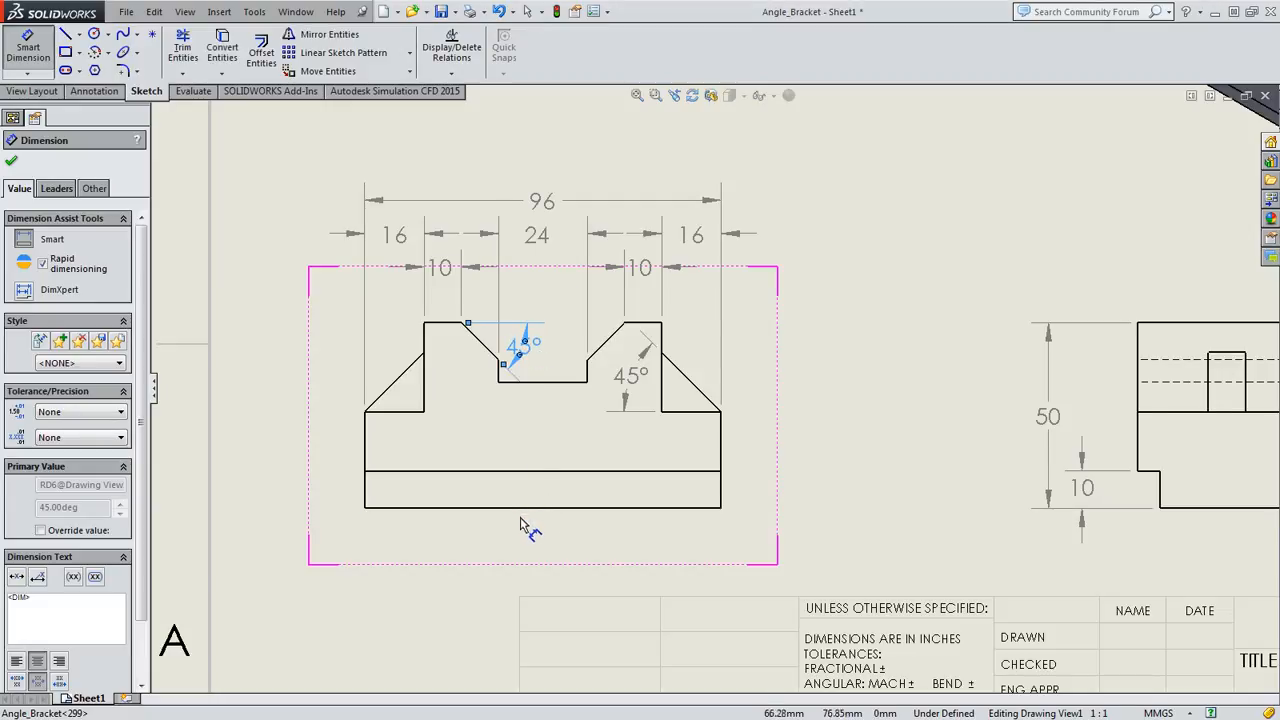
- Place the notch angle dimension's arrows outside its extension lines and centre its text in the notch opening
left_click(56, 188)
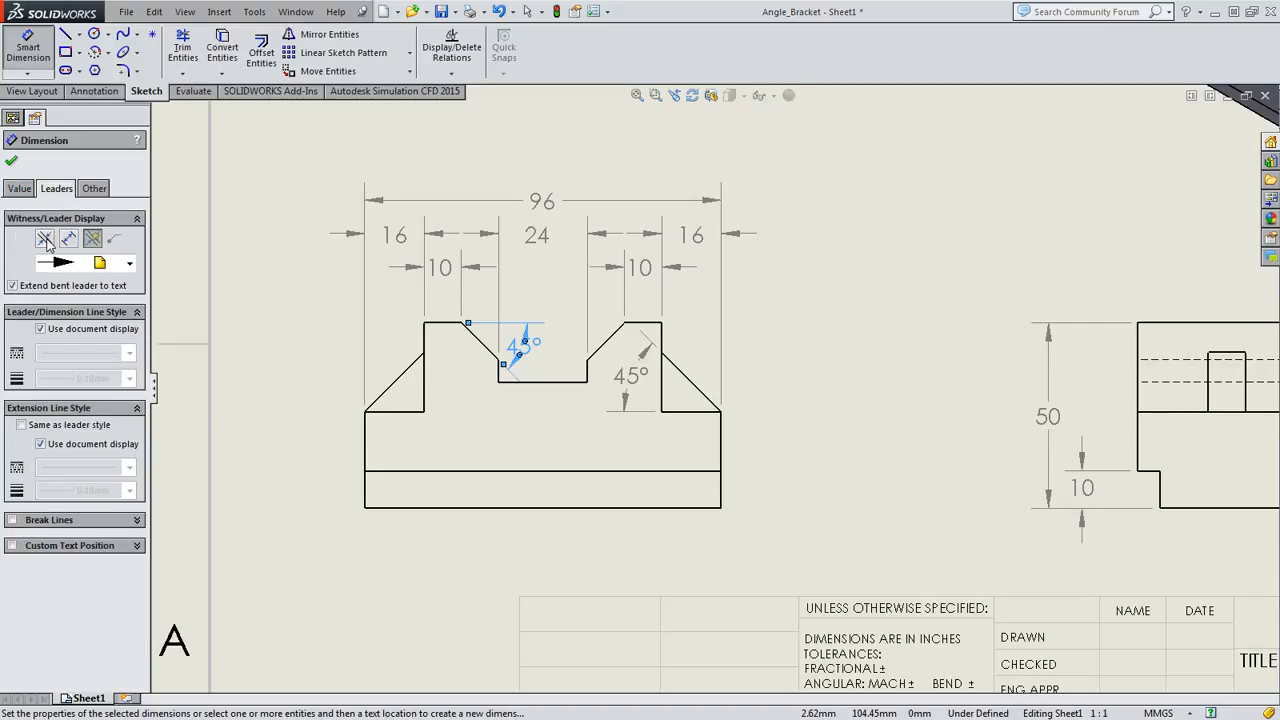
left_click(45, 240)
left_click(243, 366)
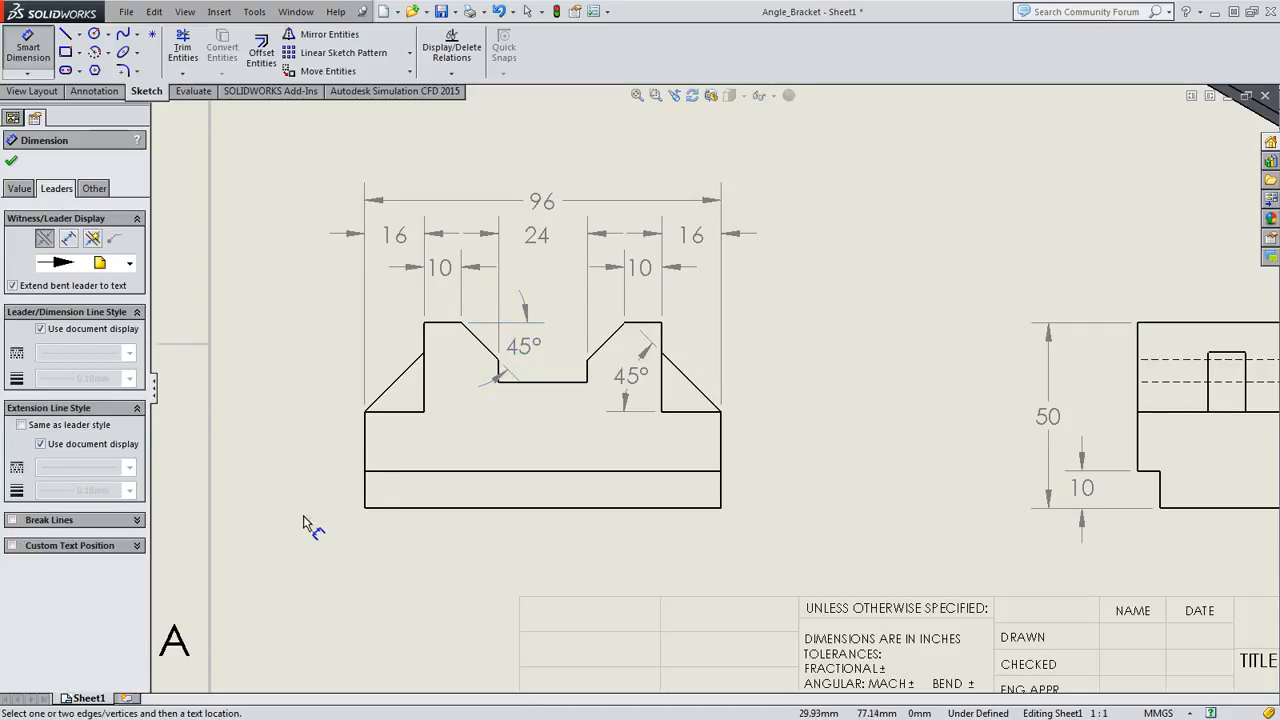
left_click_drag(519, 344, 537, 349)
left_click(267, 294)
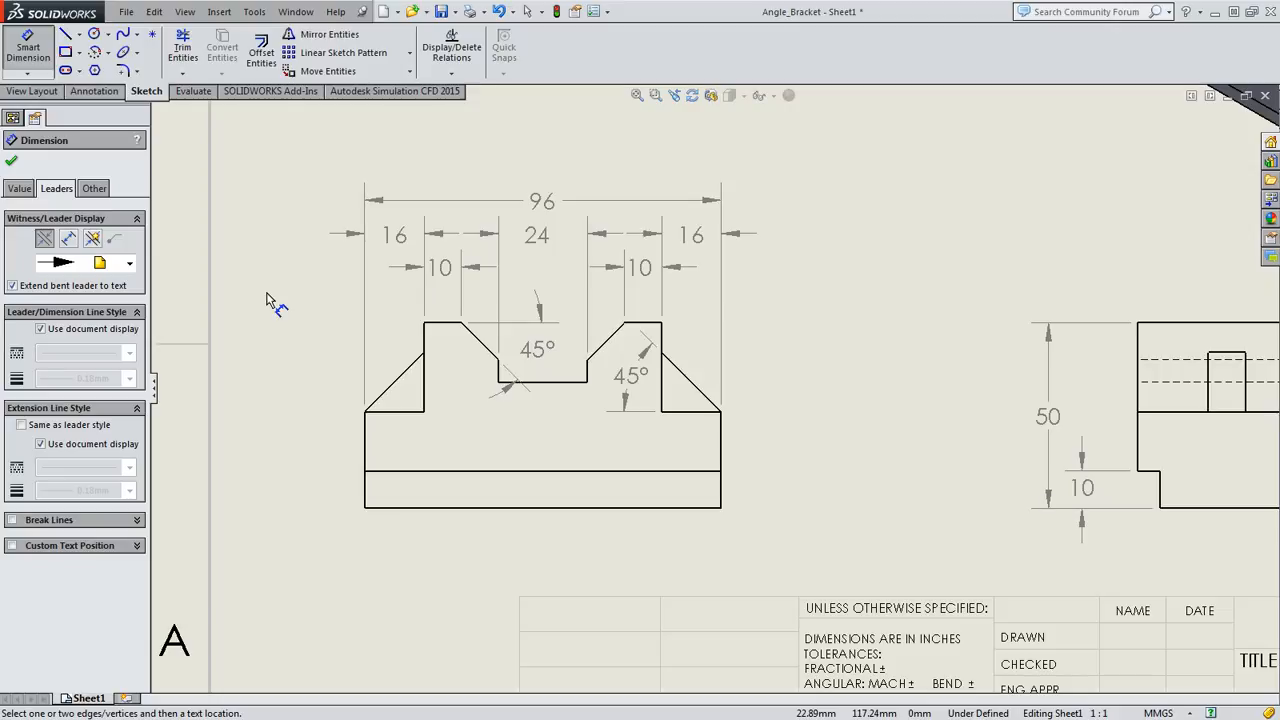
- Dimension the side view's height from its bottom edge to the ledge line, placing it between the overall and lower step heights
scroll(671, 443, "down", 3)
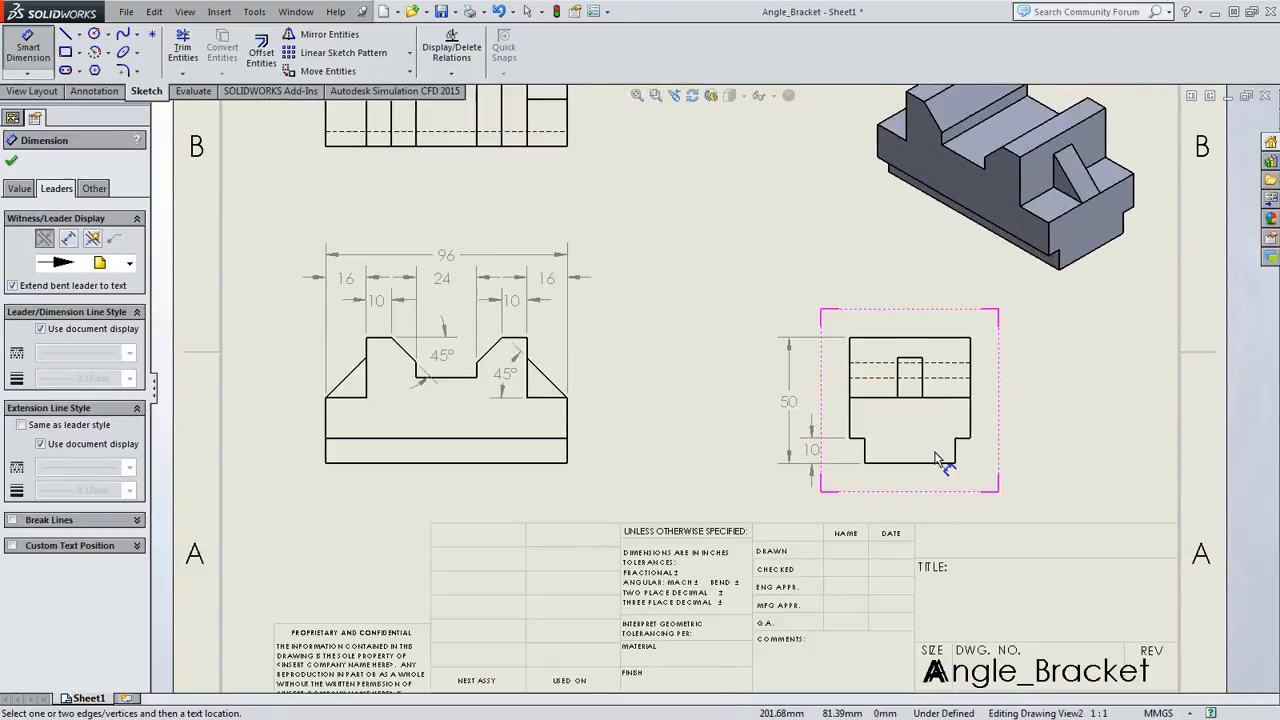
scroll(936, 459, "up", 3)
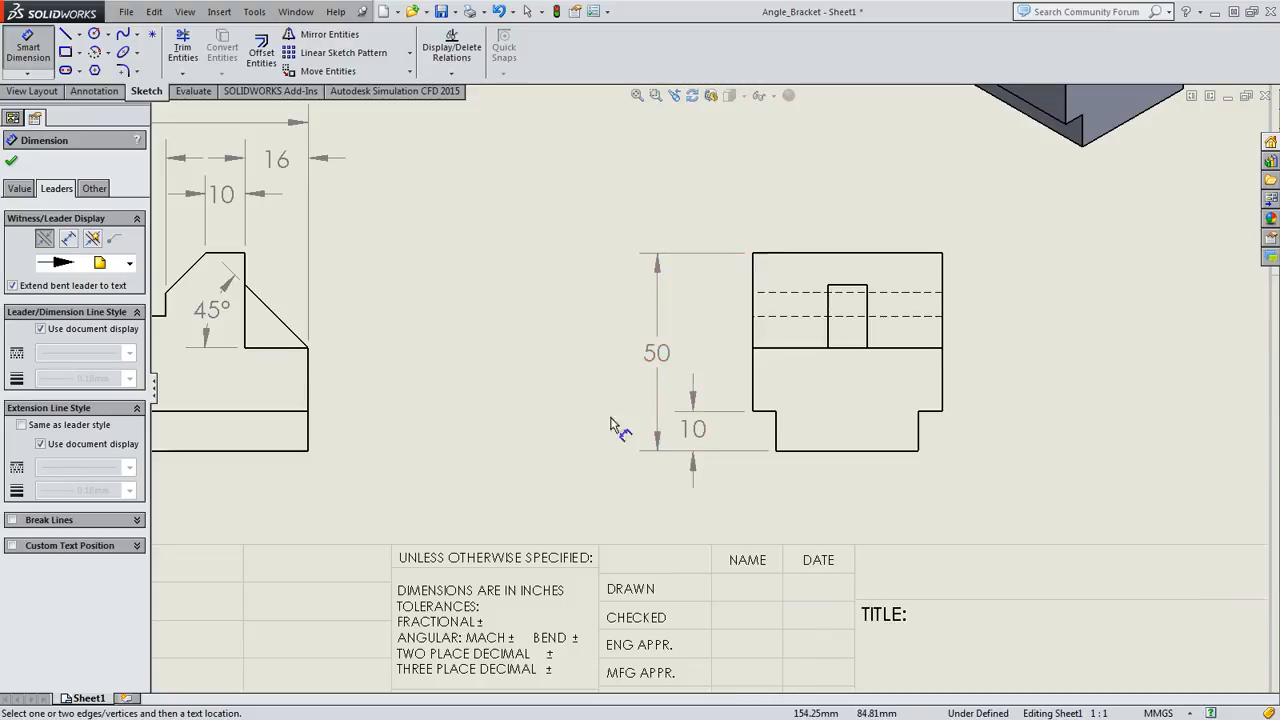
left_click(850, 450)
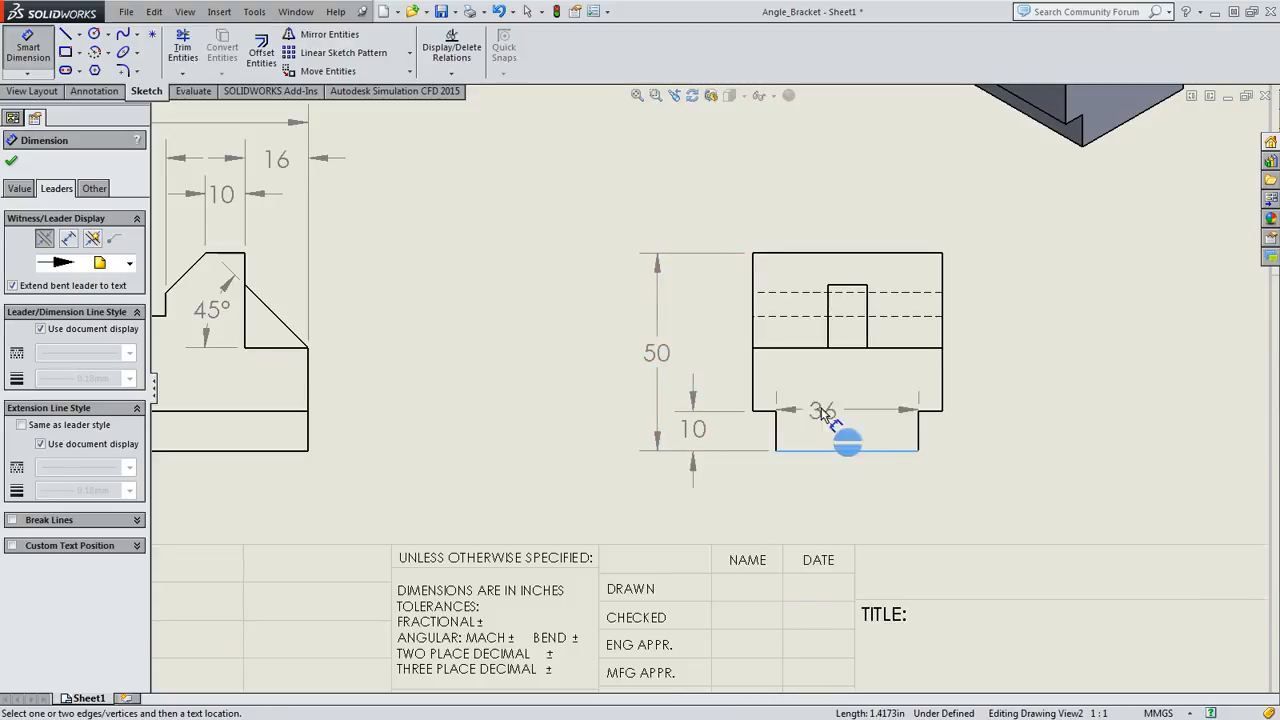
left_click(799, 349)
left_click(650, 392)
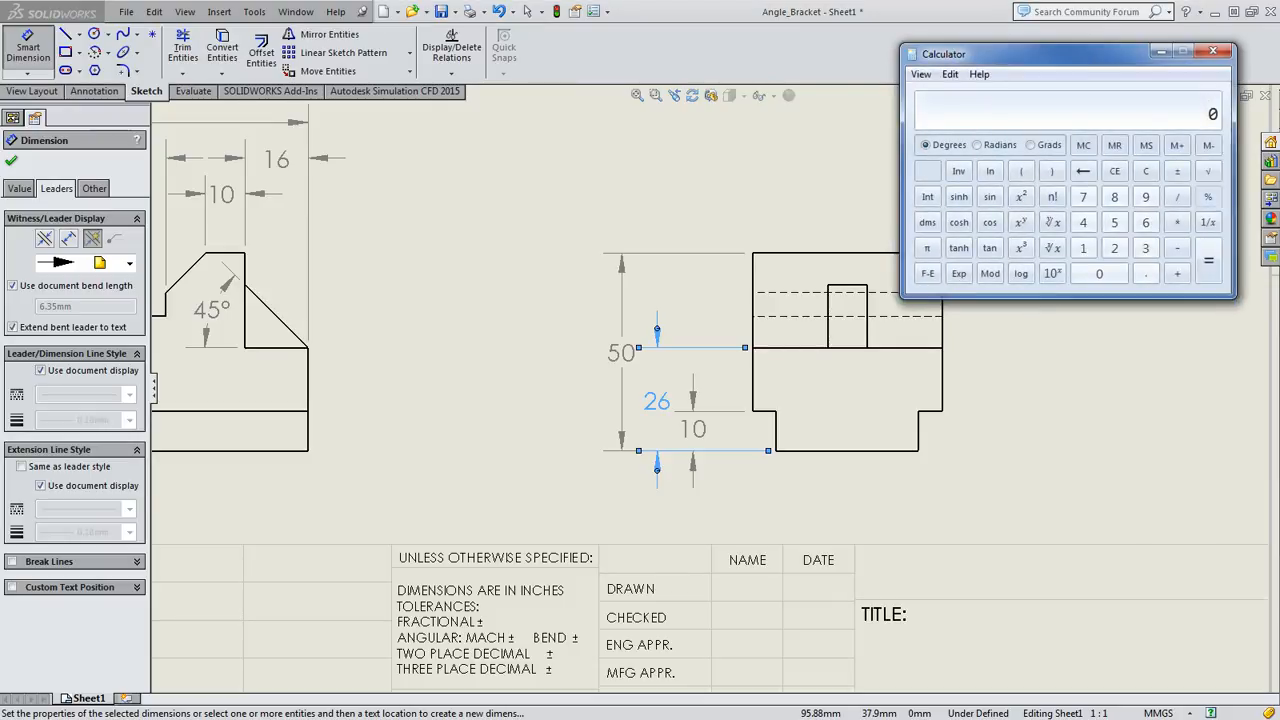
- Use the calculator to subtract the 26 mm ledge height from the 50 mm overall height, and return to the drawing
type("50")
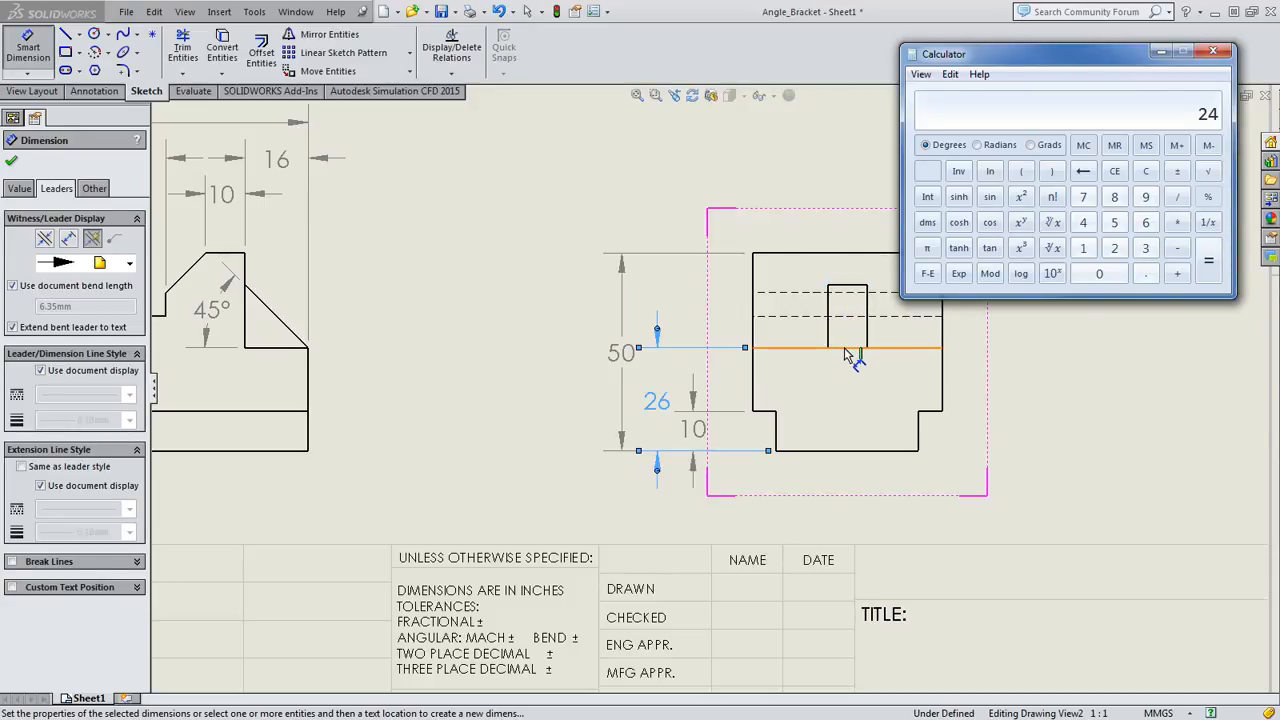
key("alt+Tab")
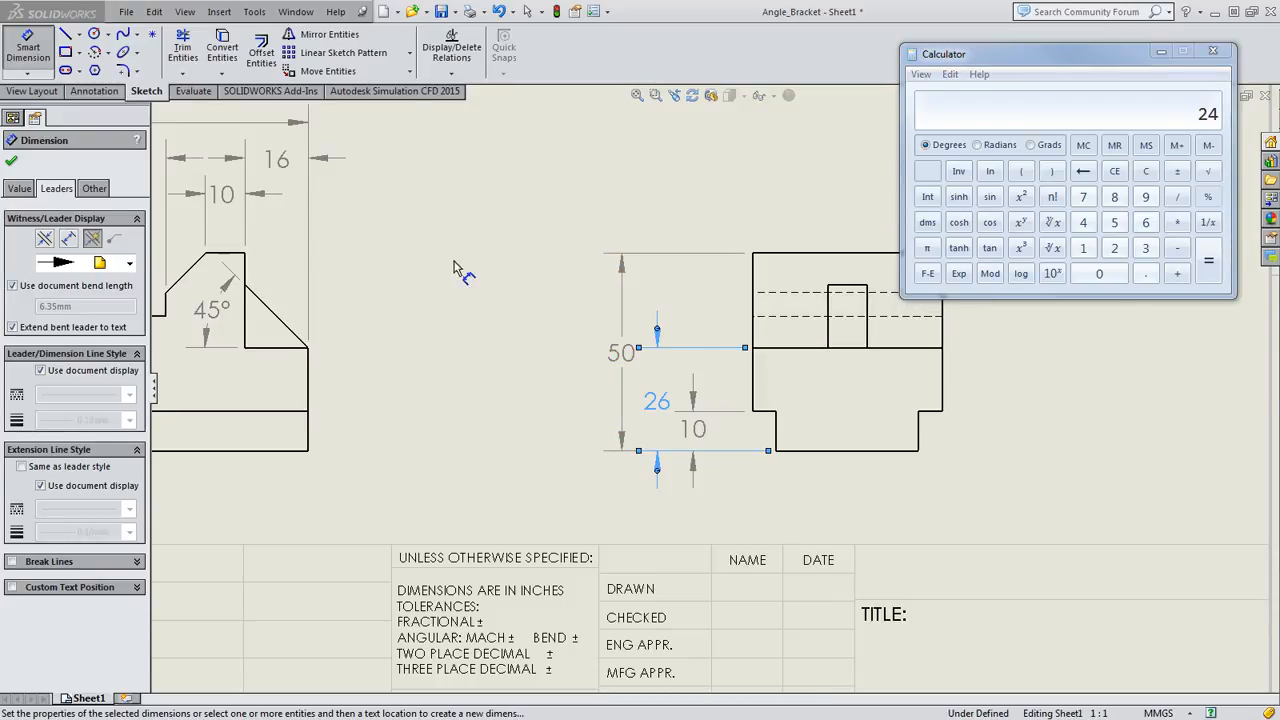
key("alt+Tab")
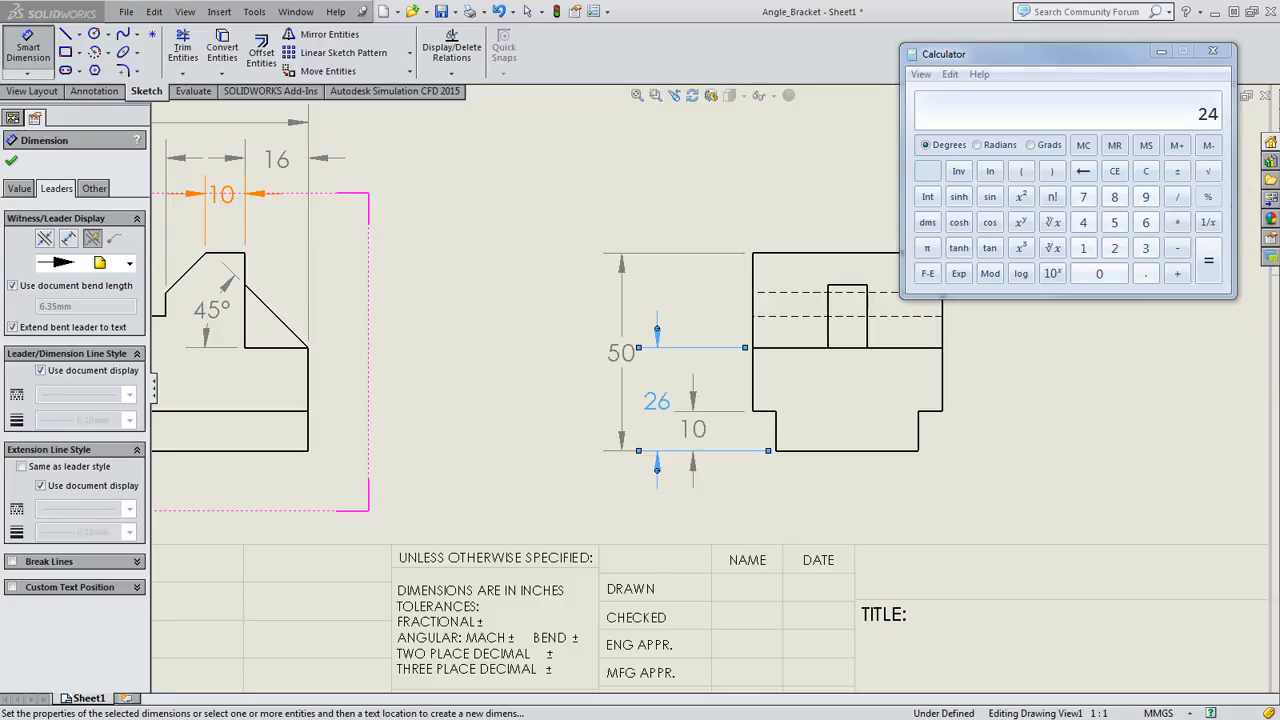
left_click(676, 62)
- Move the side view over the front view to compare its hidden lines with the notch edges
scroll(529, 337, "up", 3)
scroll(500, 350, "down", 4)
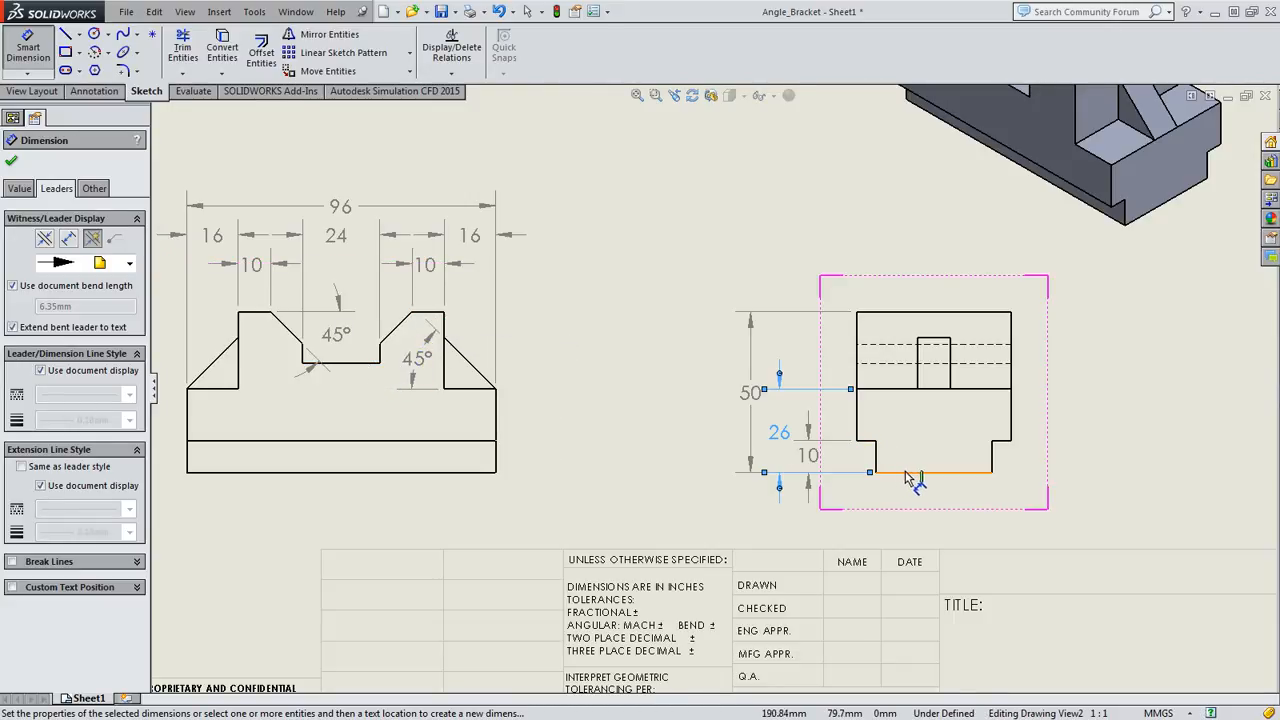
right_click(1080, 390)
left_click(1133, 446)
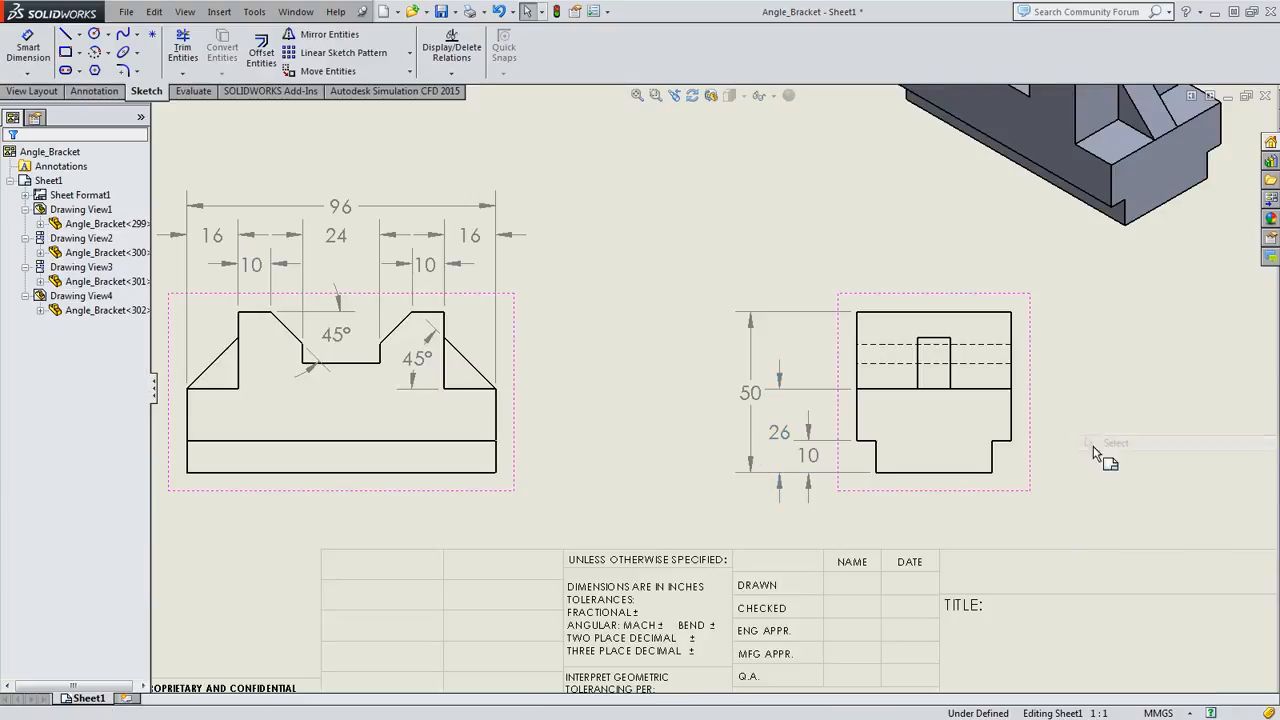
mouse_move(963, 494)
left_mouse_down()
mouse_move(760, 509)
mouse_move(501, 466)
left_mouse_up()
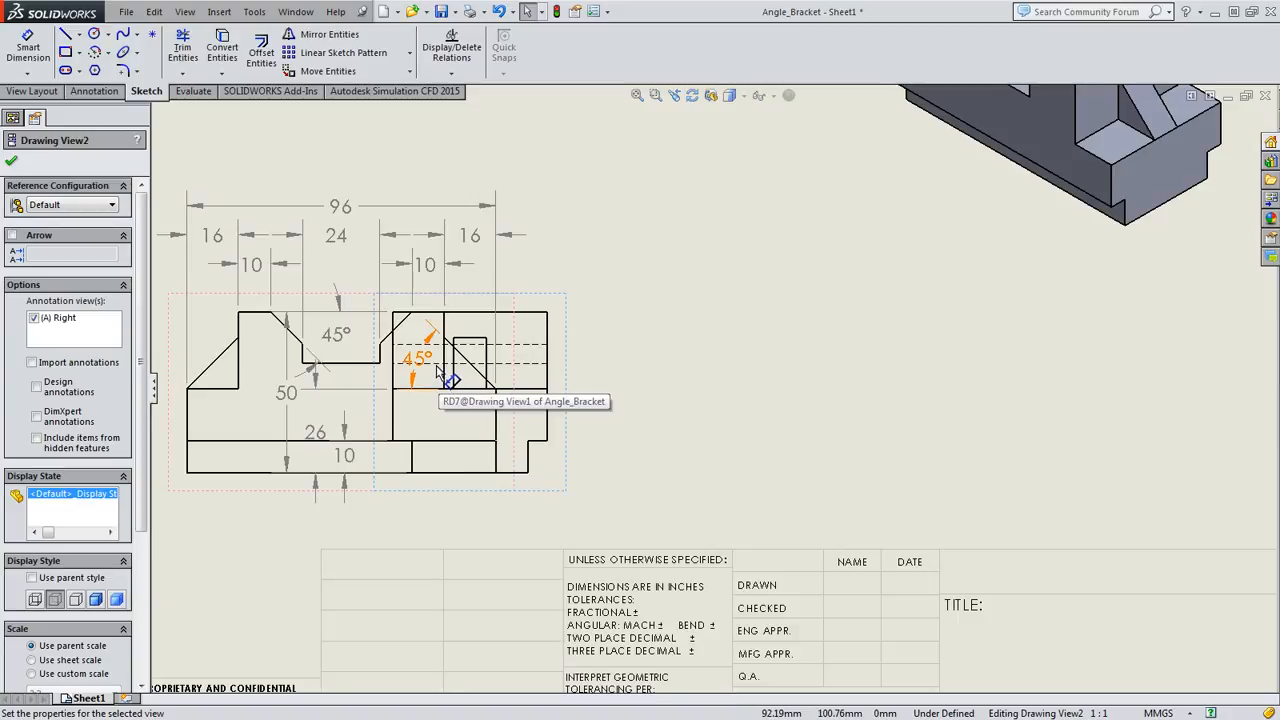
left_click(533, 364)
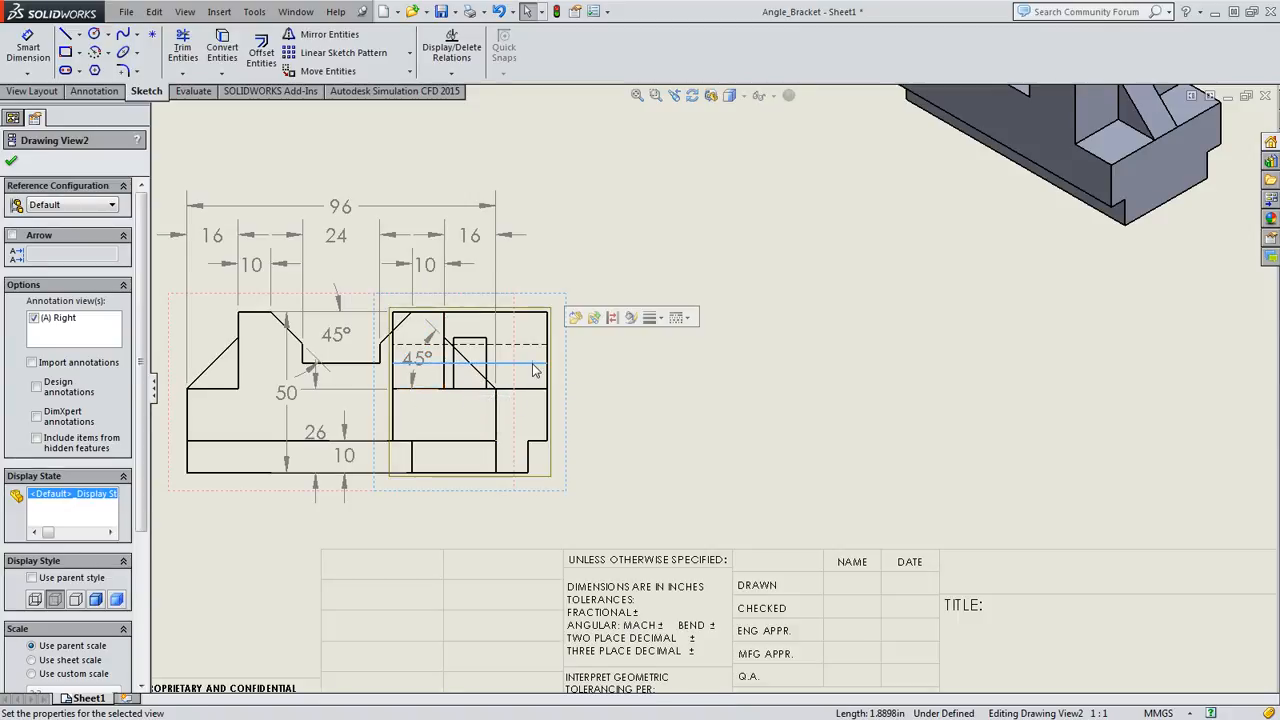
left_click(363, 367)
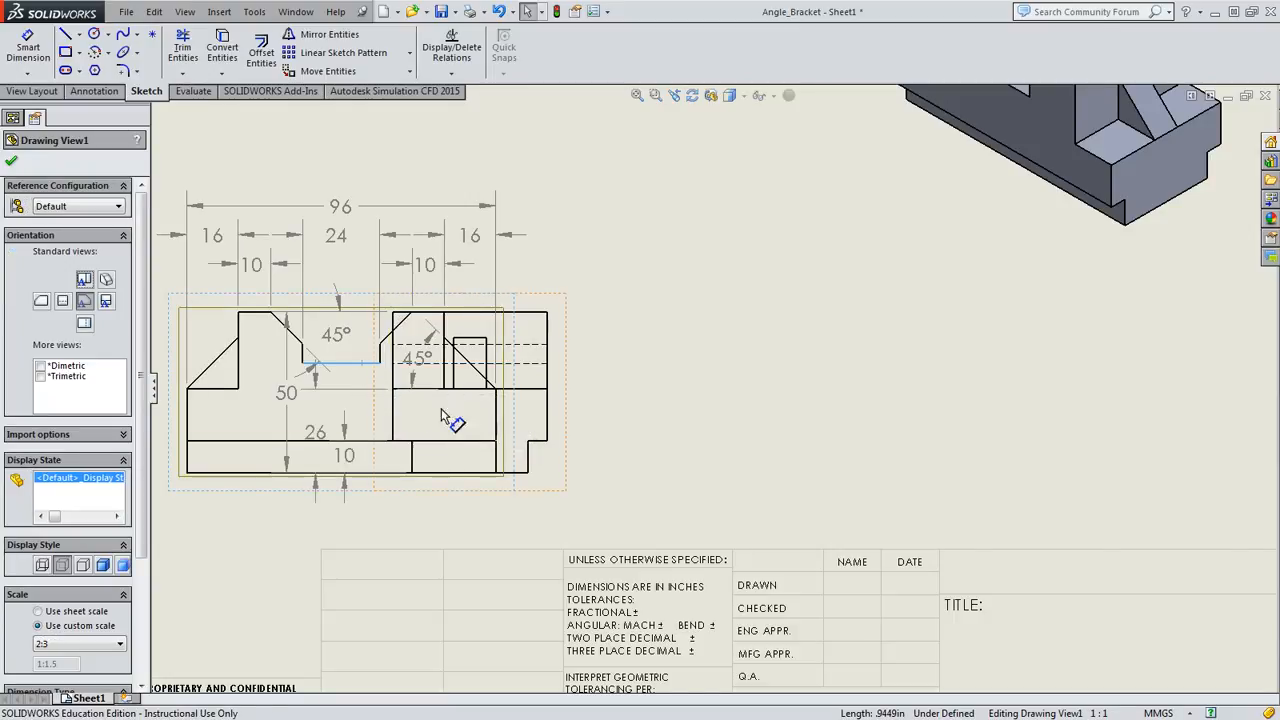
left_click(549, 406)
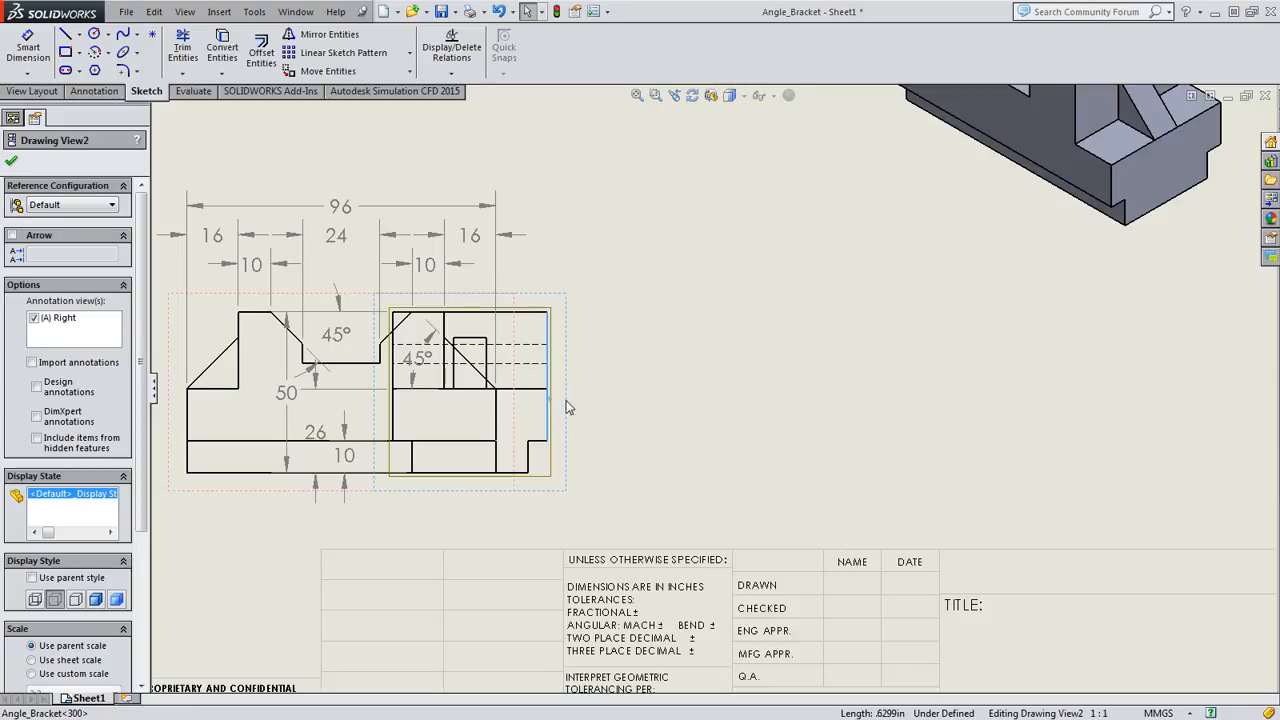
left_click_drag(568, 404, 512, 403)
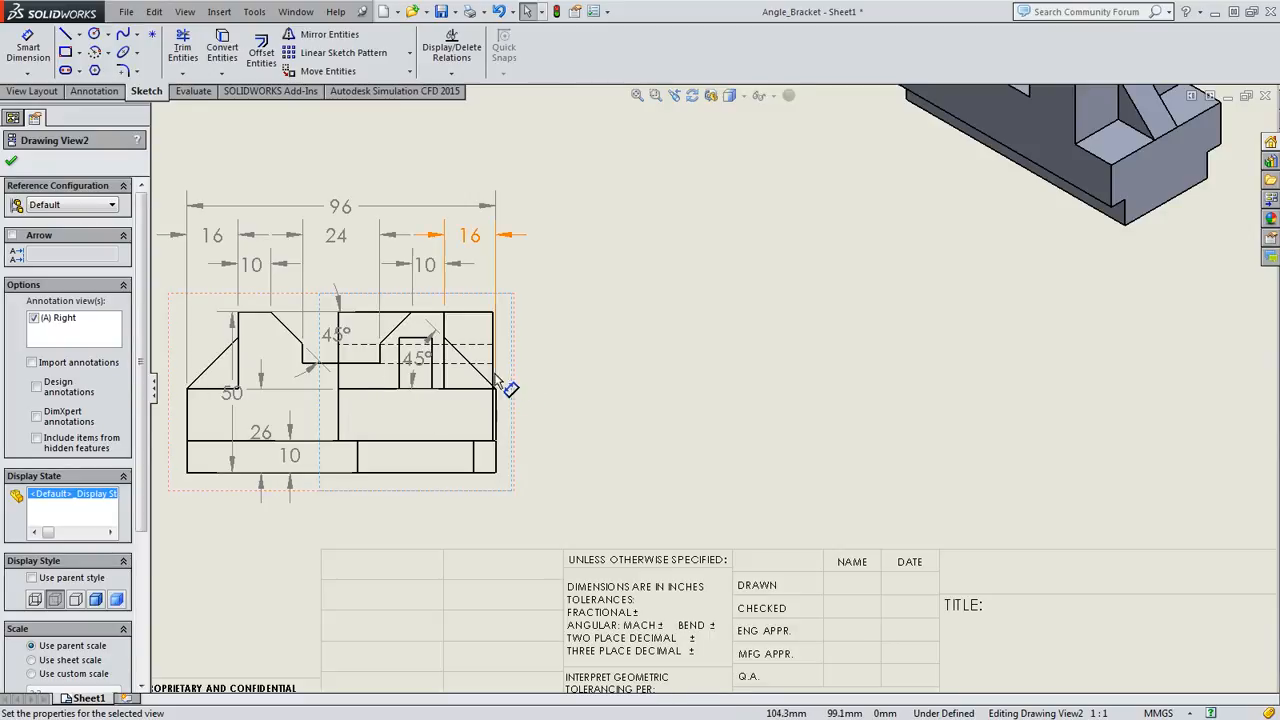
- Move the side view back to the open area right of the front view, clear of its dimensions
left_click(470, 418)
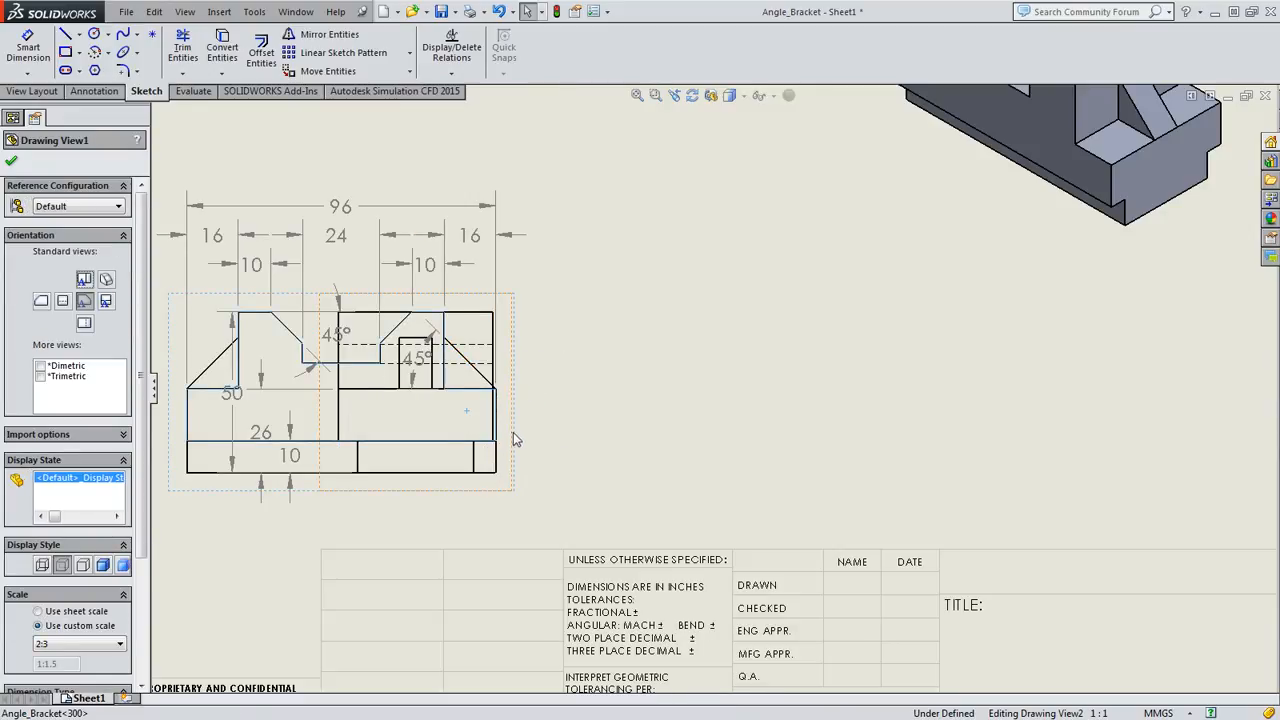
left_click_drag(513, 432, 617, 431)
left_click(1088, 430)
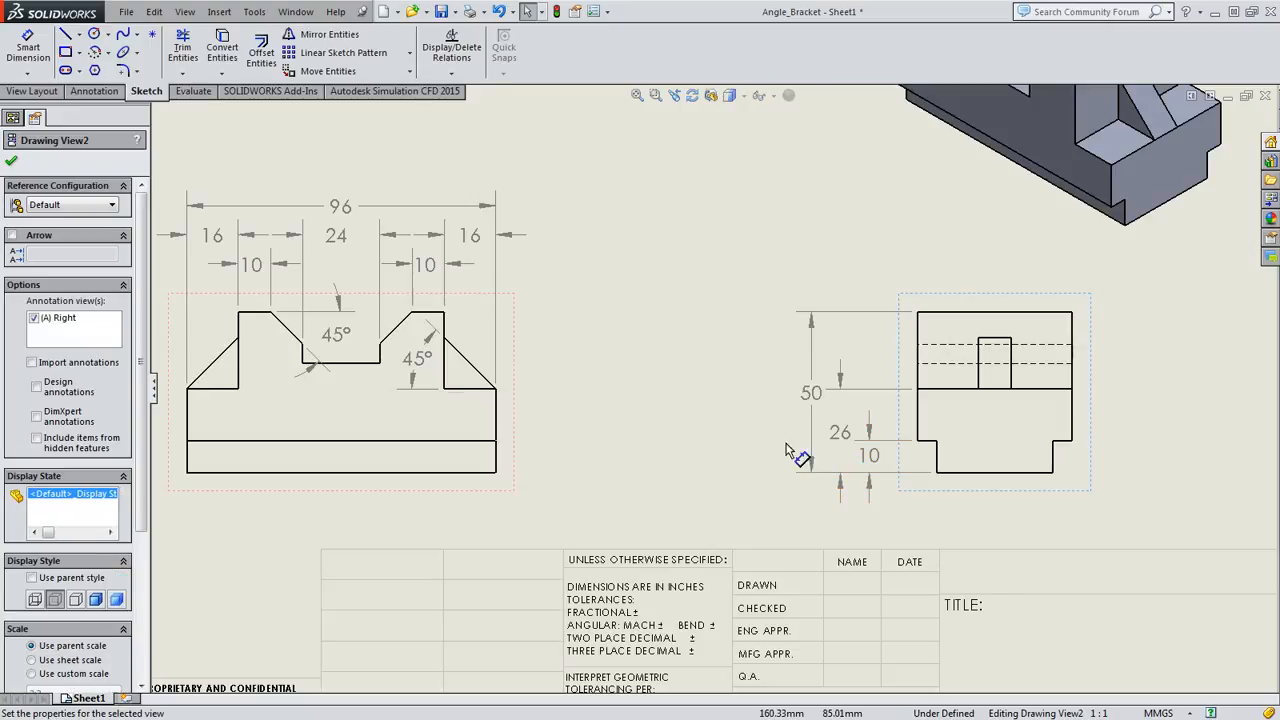
left_click(727, 456)
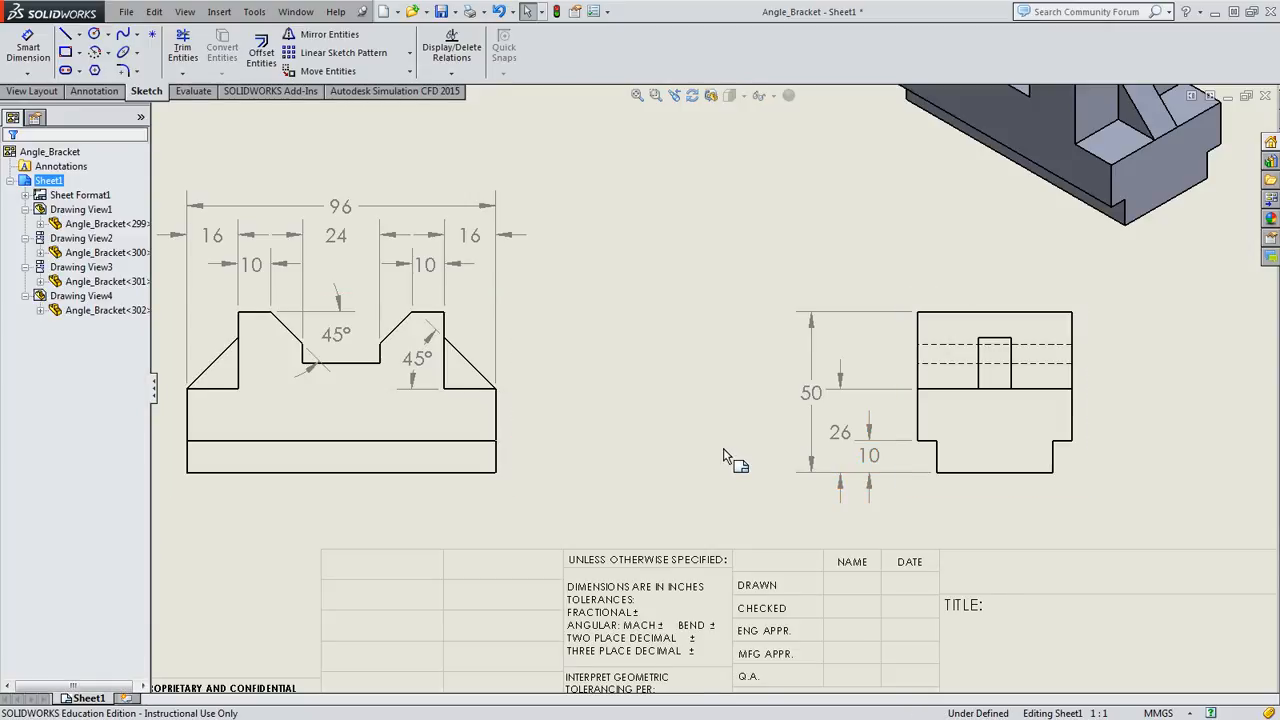
- Dimension the notch depth in the side view, from the top edge down to the lower hidden line
left_click(930, 366)
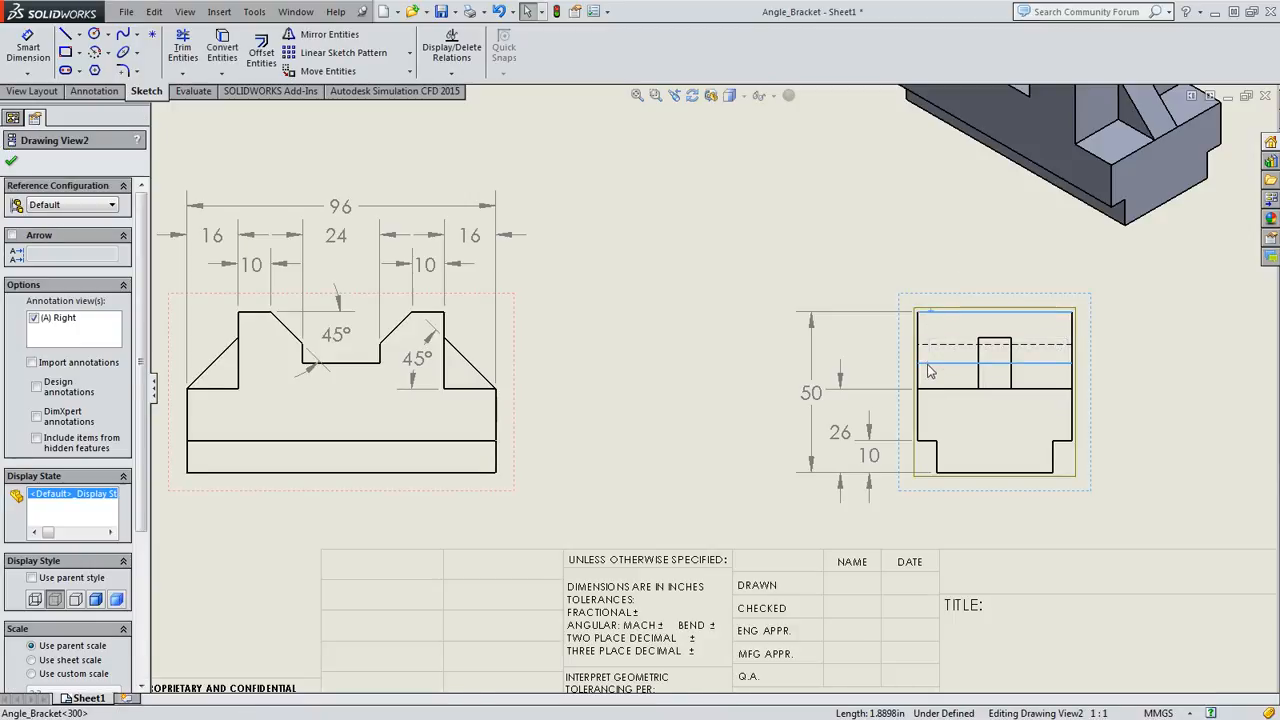
left_click(927, 361)
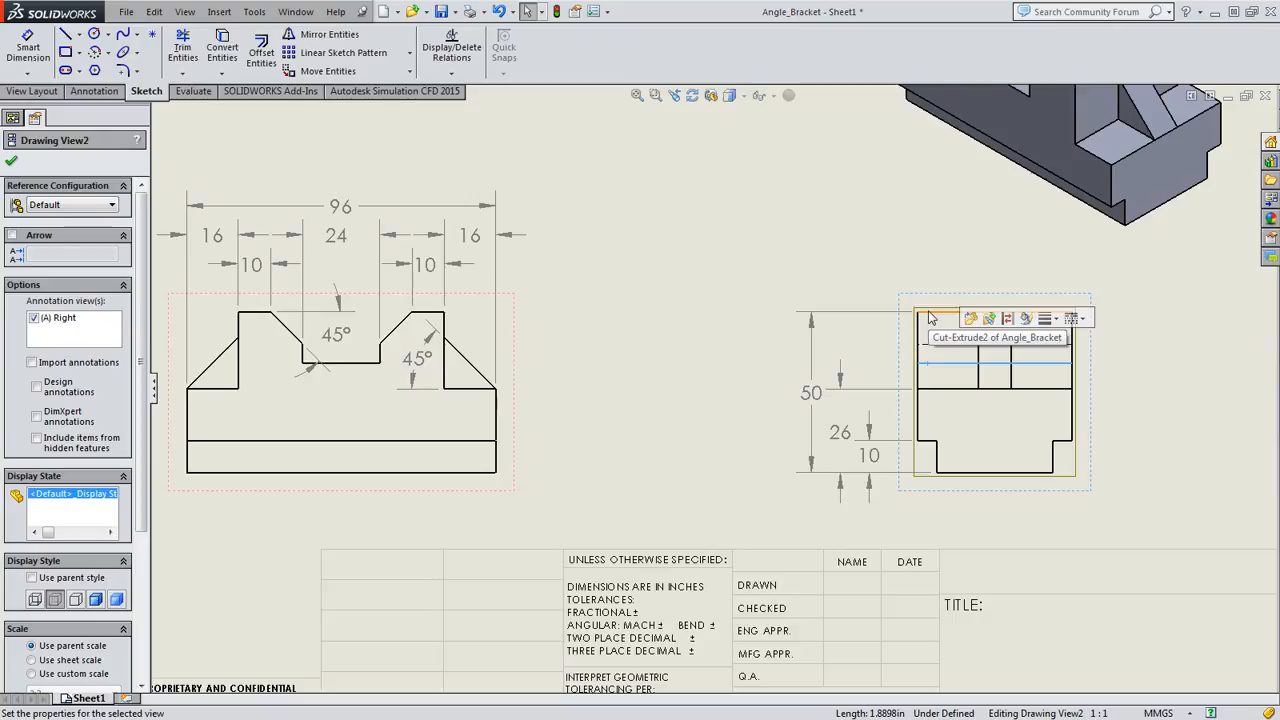
left_click(930, 316)
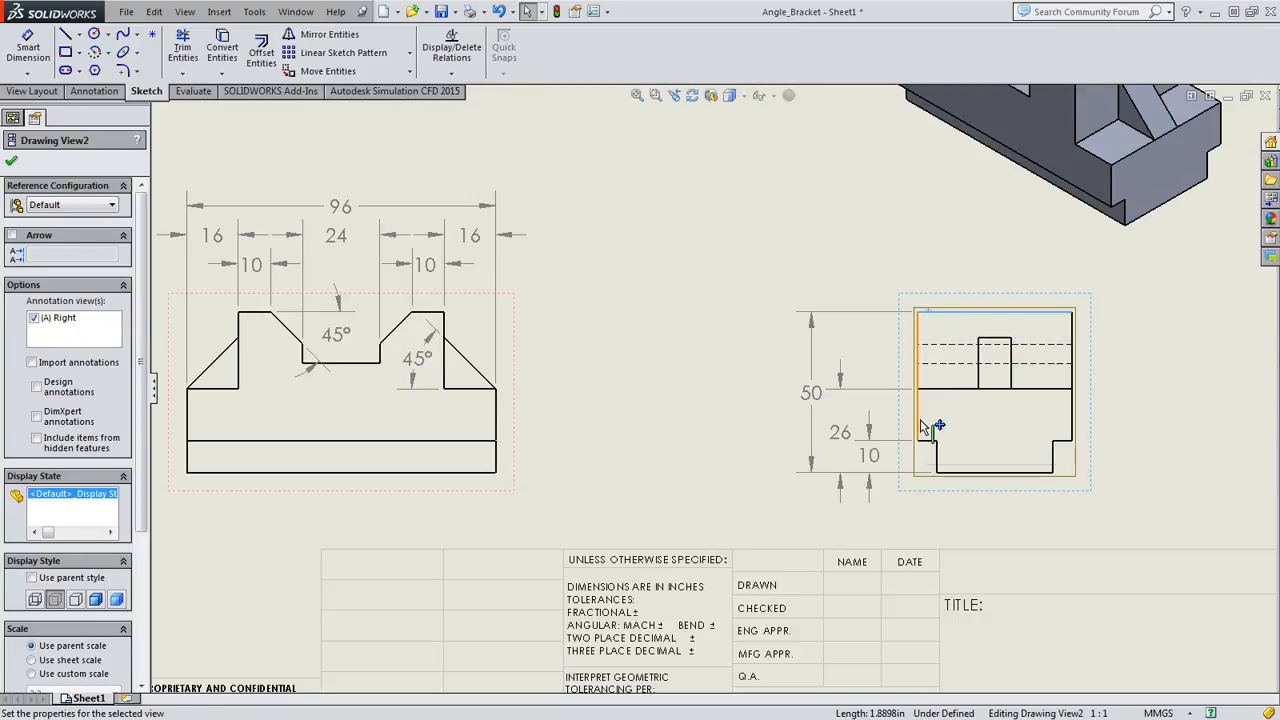
left_click(364, 363)
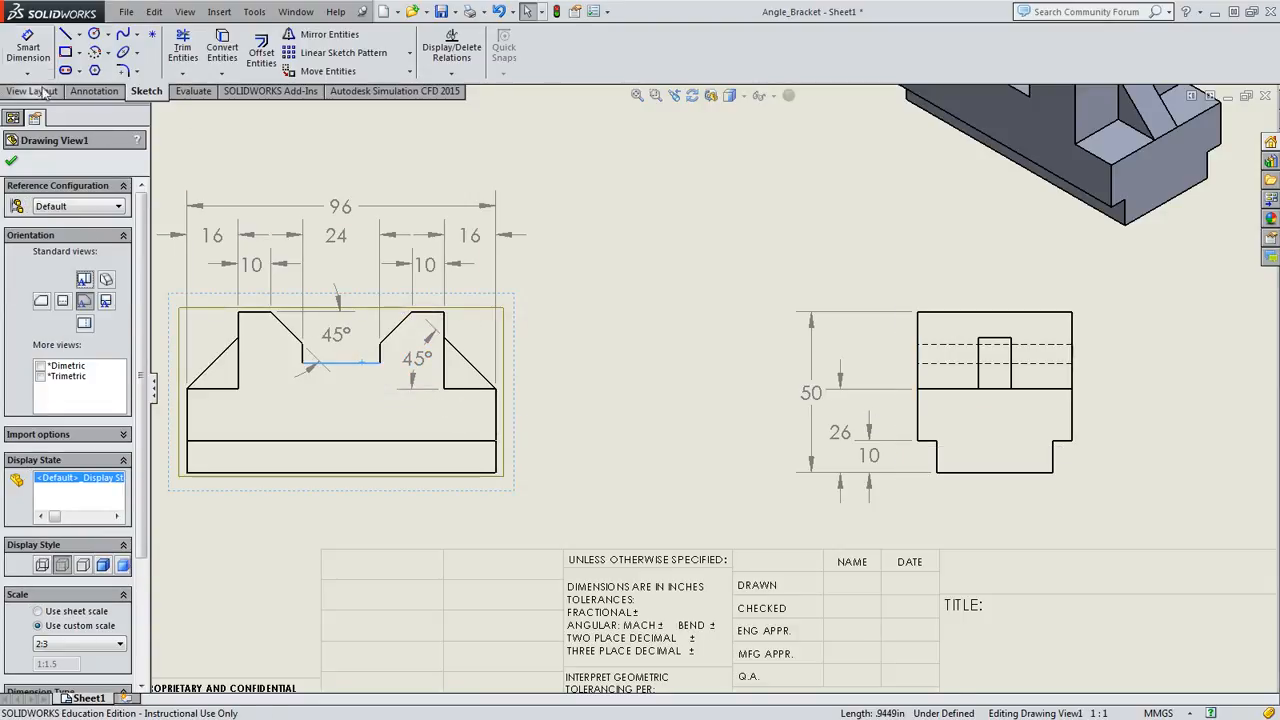
left_click(27, 46)
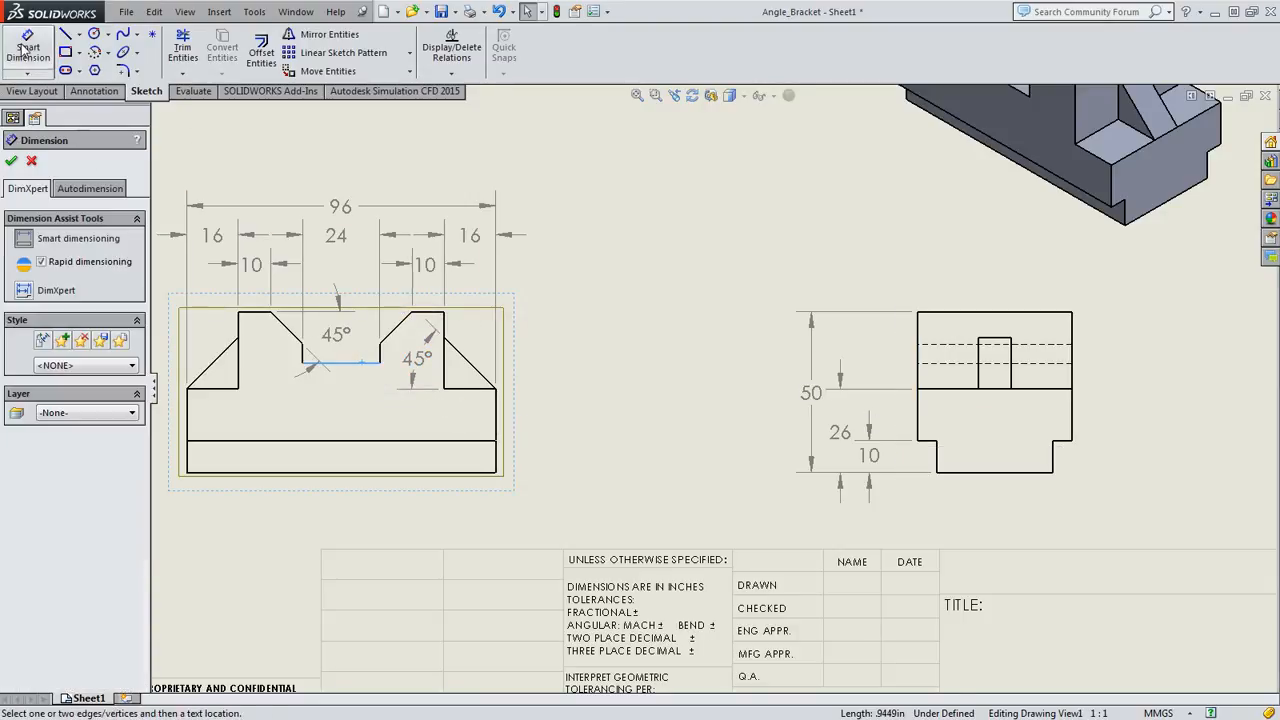
left_click(942, 316)
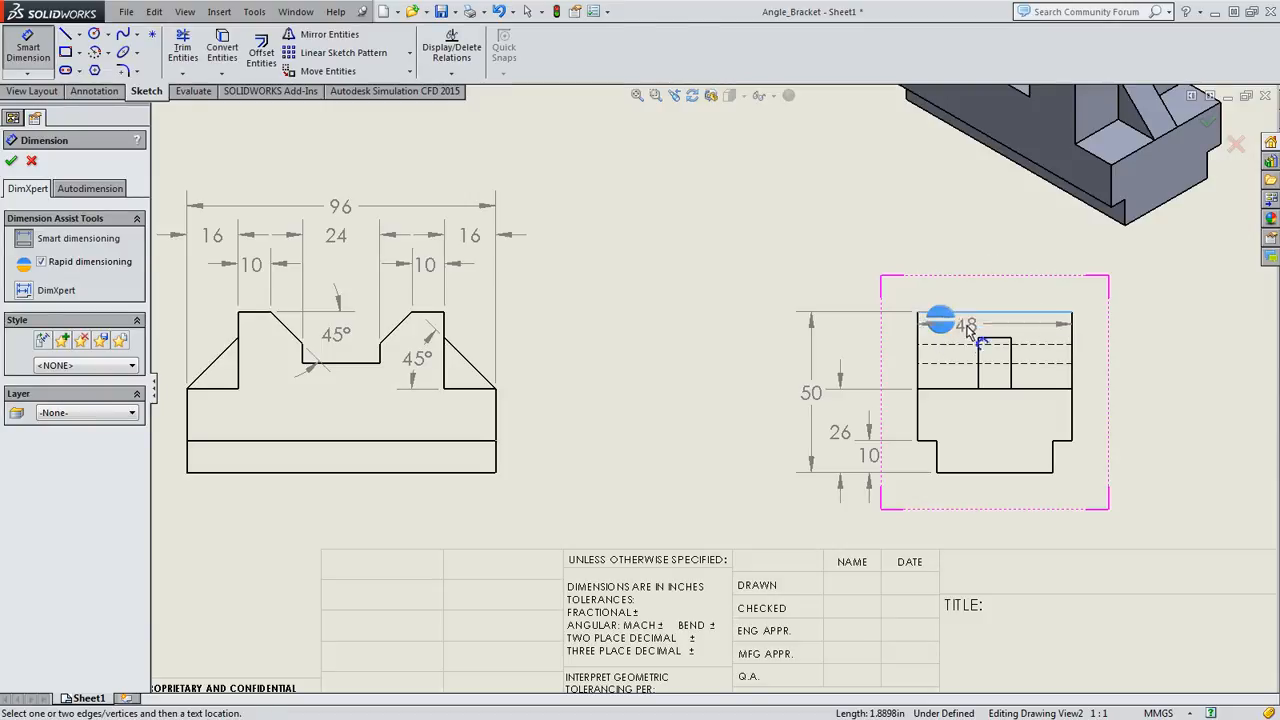
left_click(951, 362)
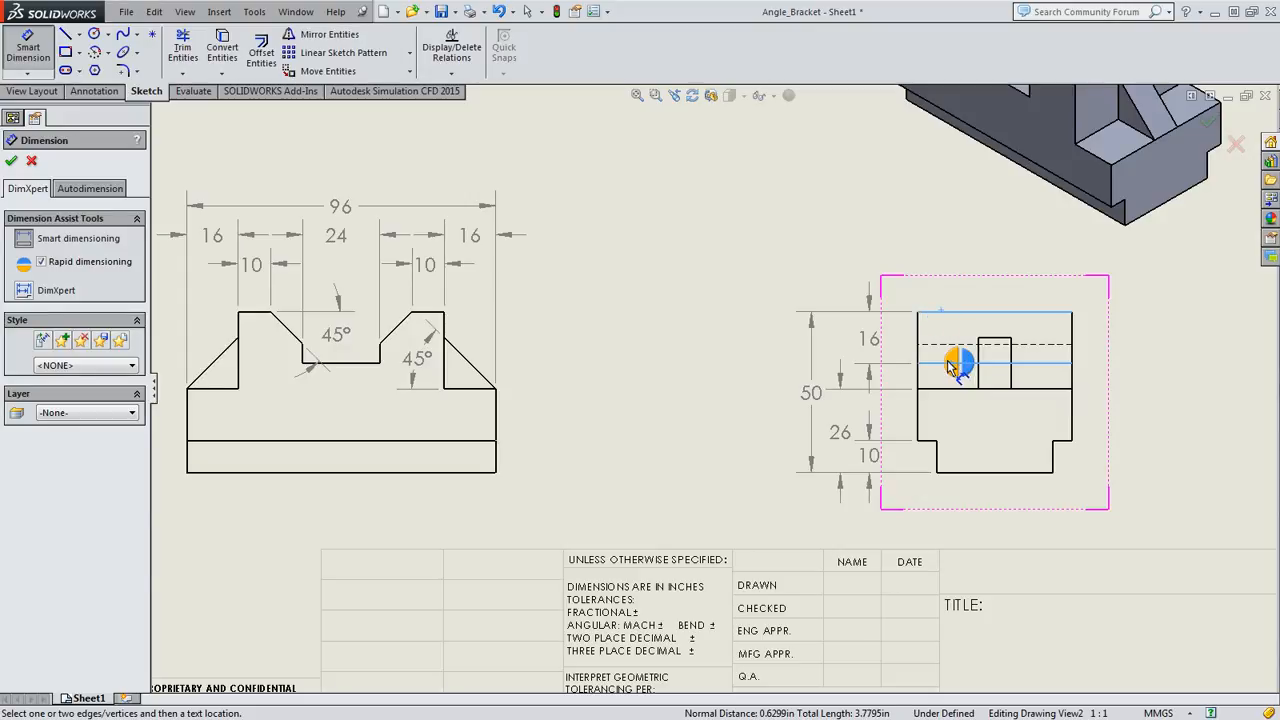
left_click(951, 364)
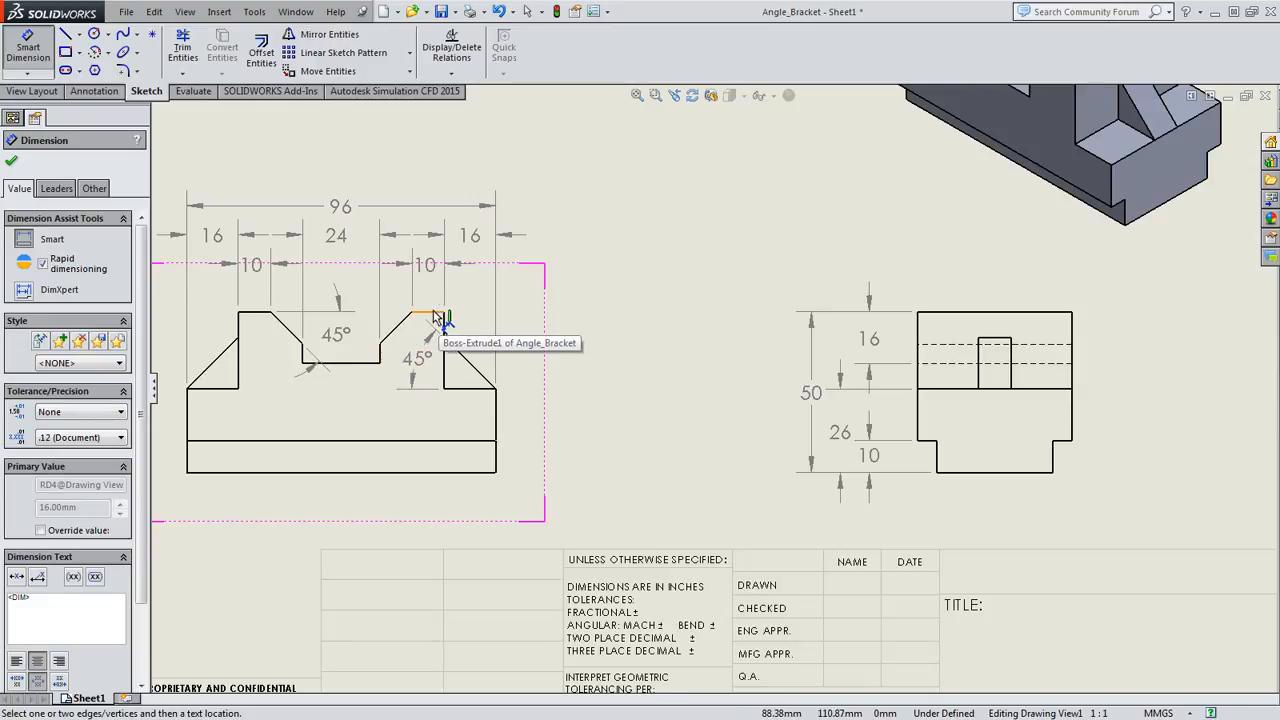
- Place the arrows of the side view's ledge height dimension inside its extension lines
left_click(839, 437)
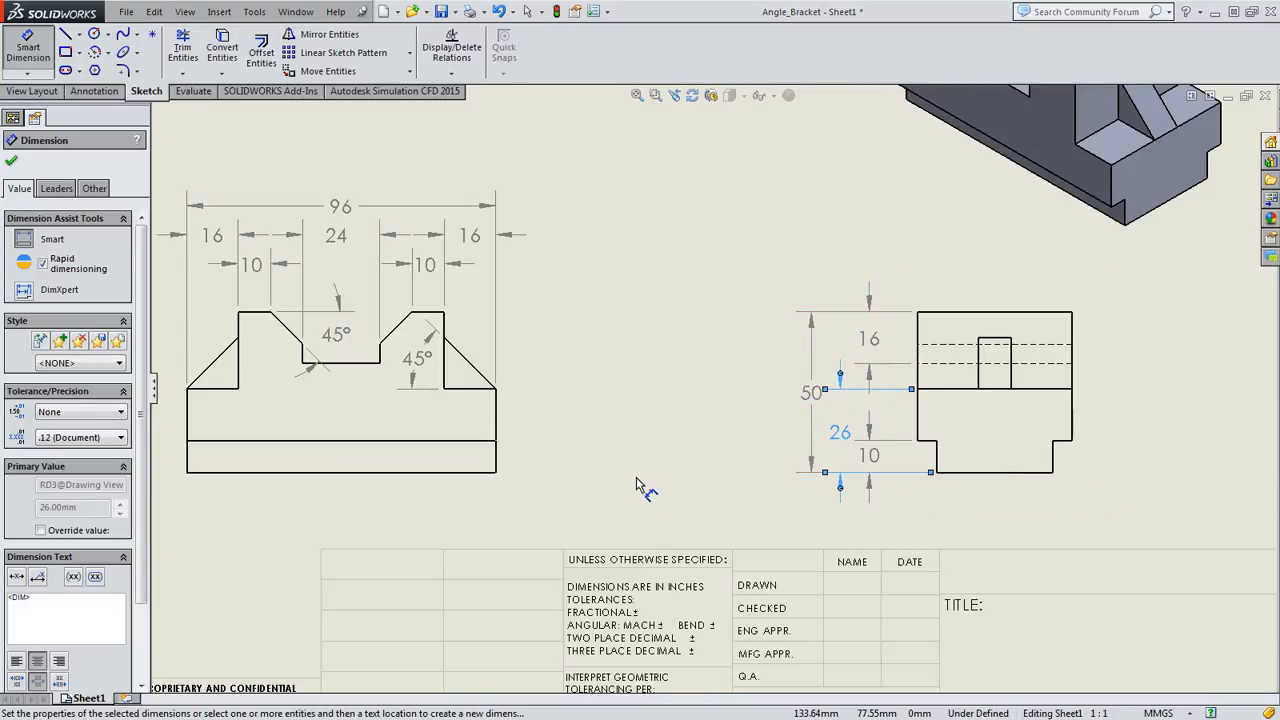
scroll(845, 458, "down", 1)
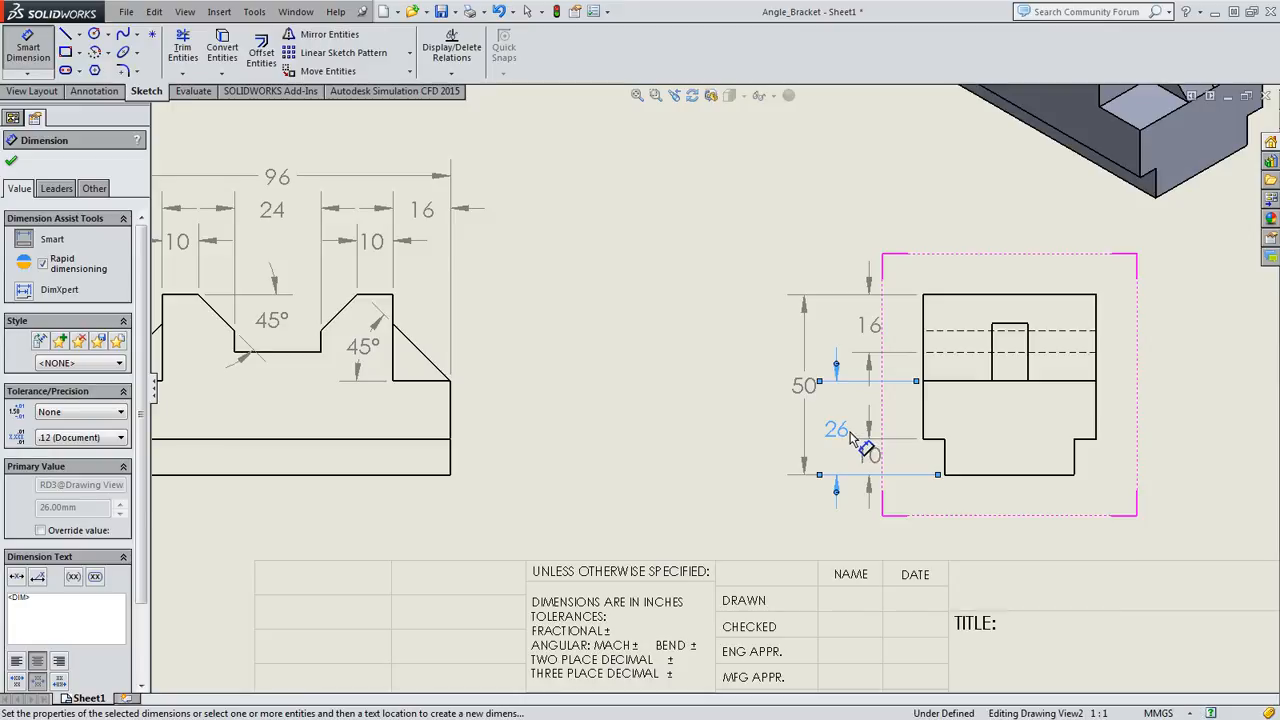
left_click(57, 188)
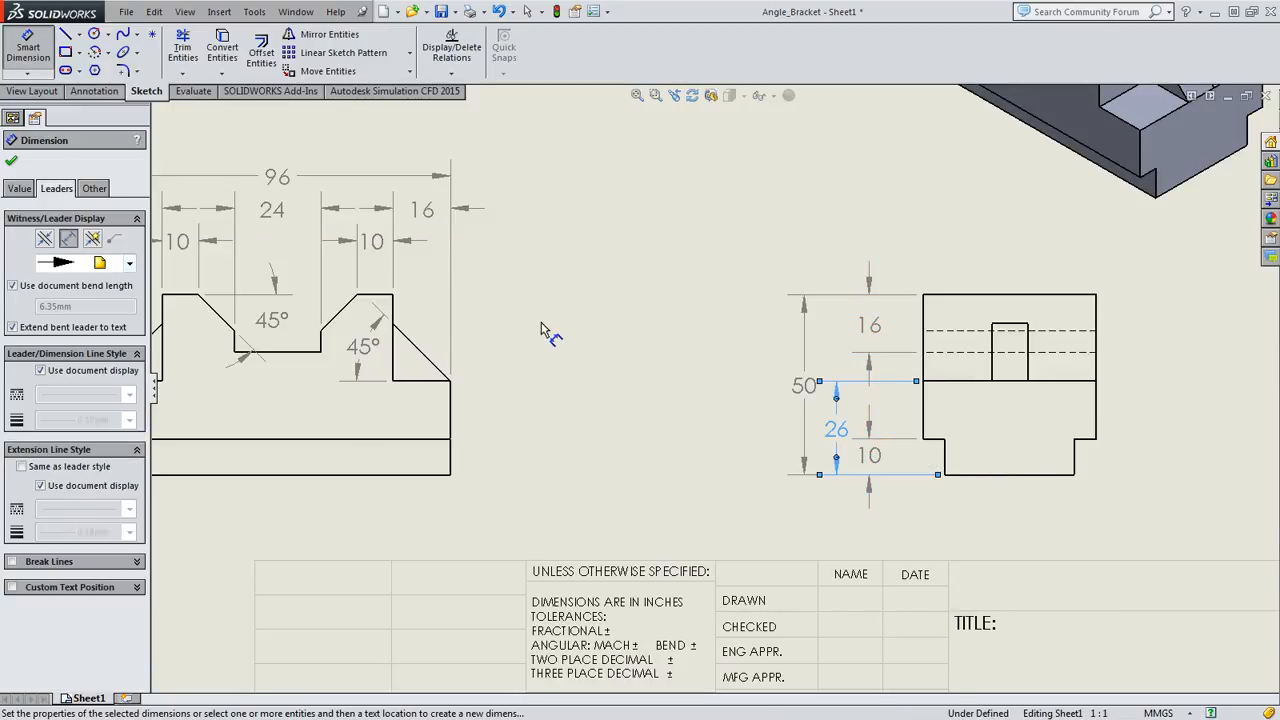
left_click(601, 315)
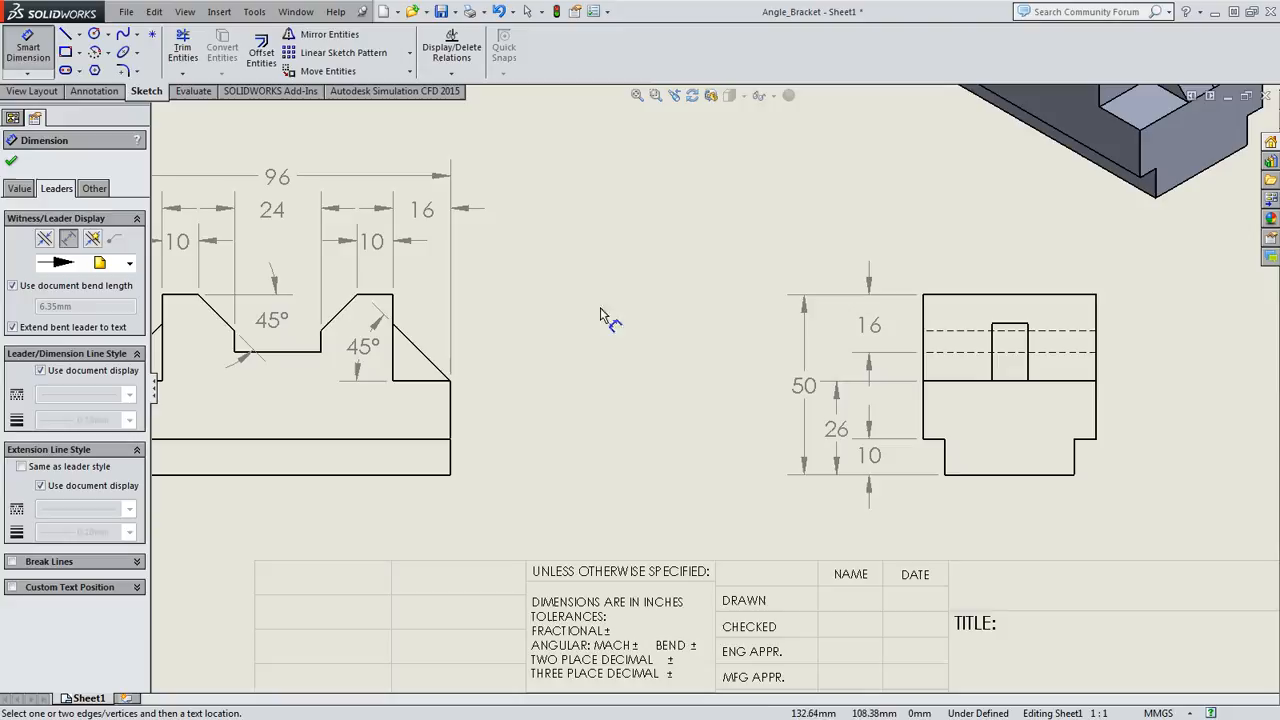
- Put the notch depth dimension's arrows inside its extension lines and move its text above the overall height dimension on a bent leader
left_click(871, 460)
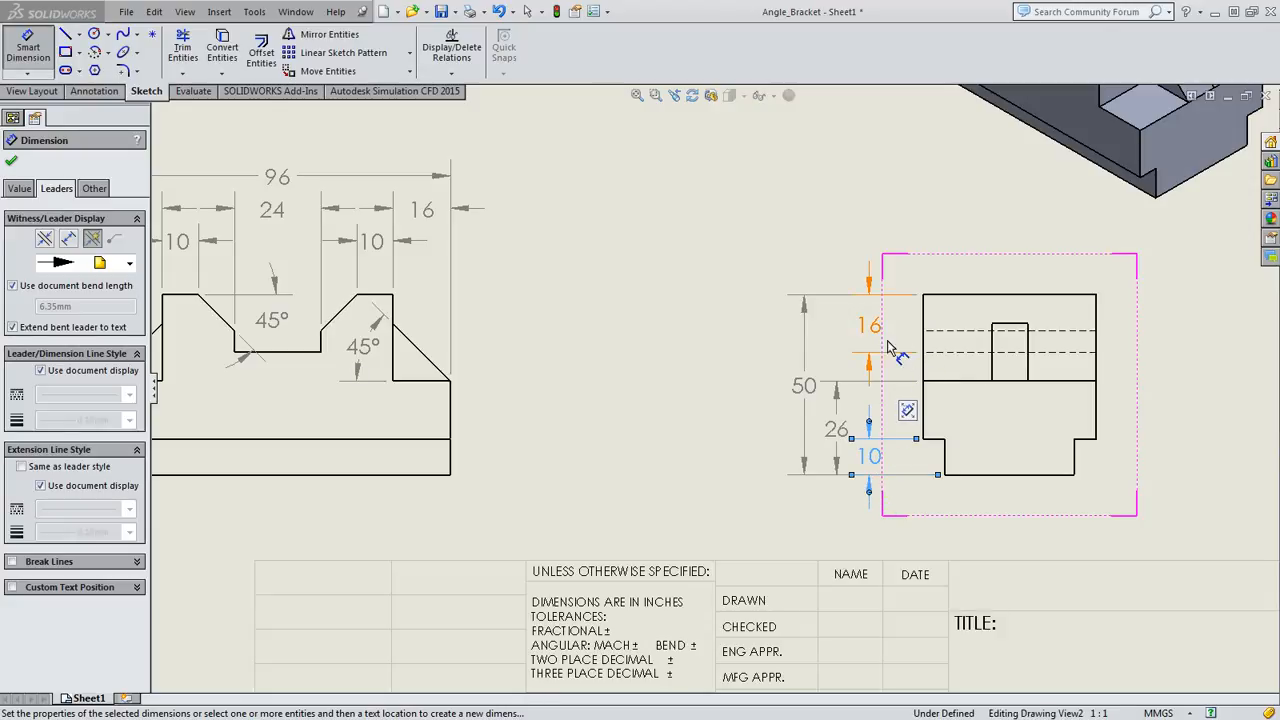
left_click(780, 205)
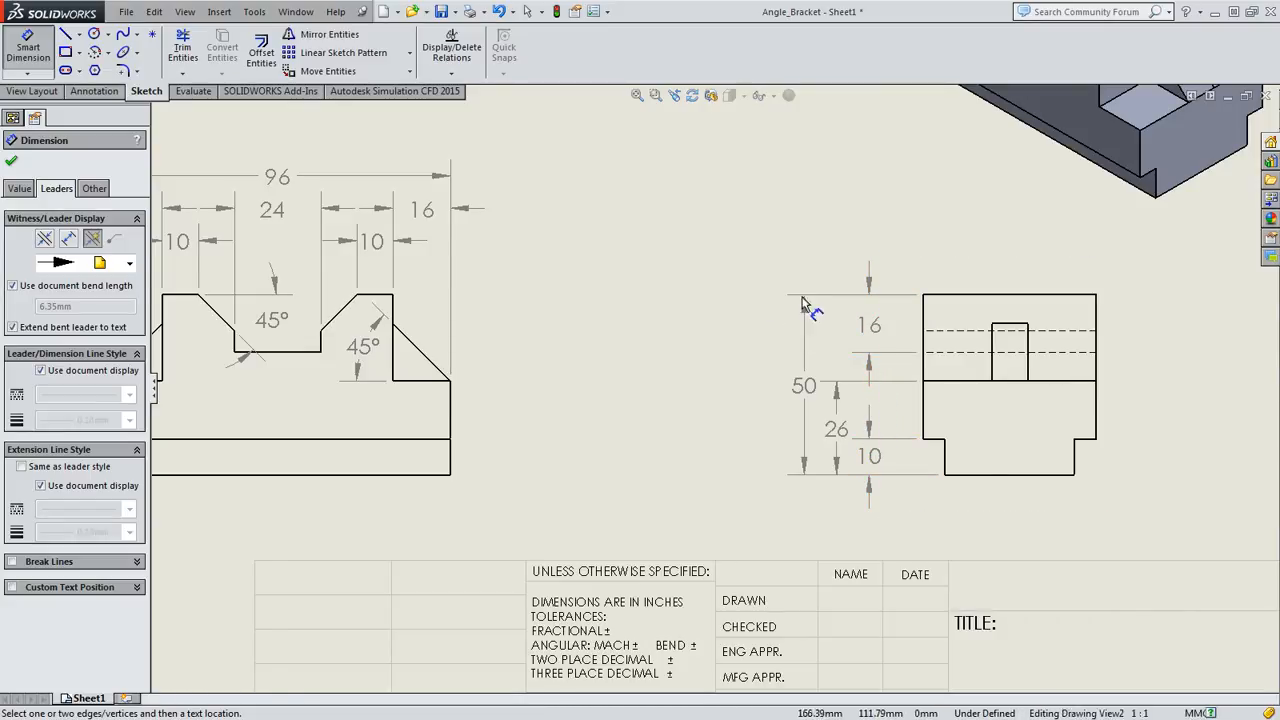
left_click(869, 329)
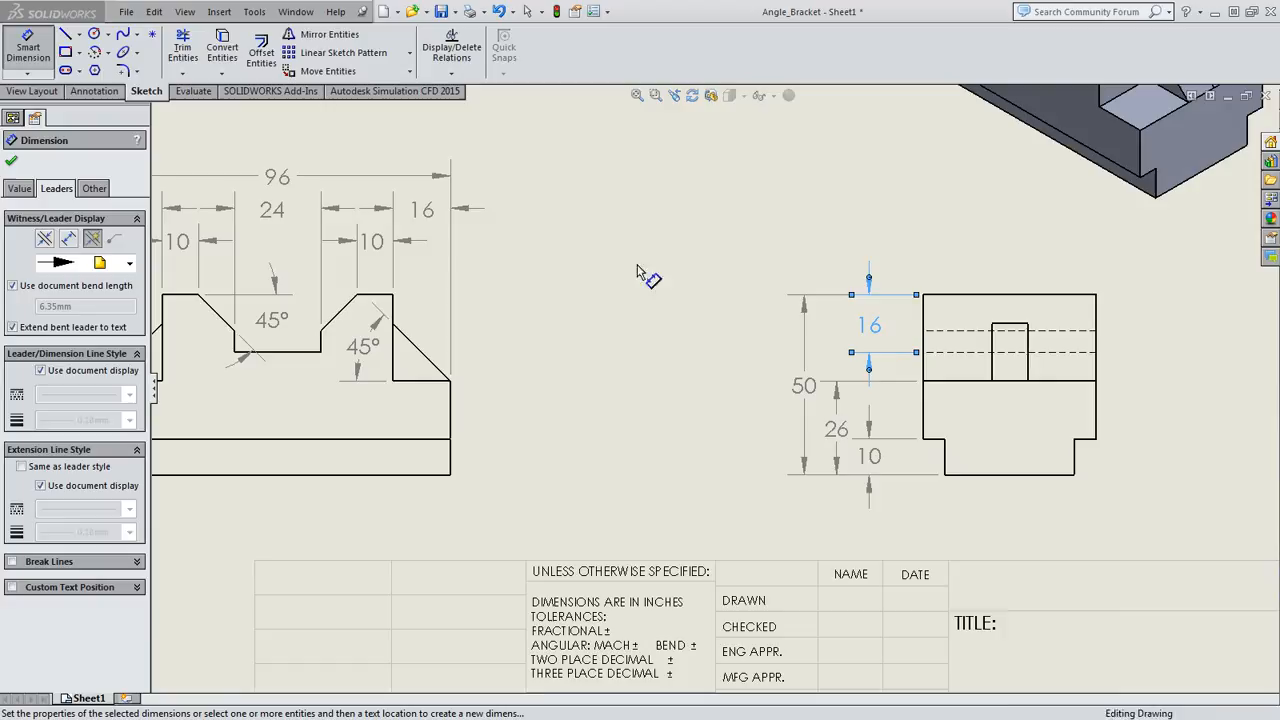
left_click(66, 241)
left_click(566, 185)
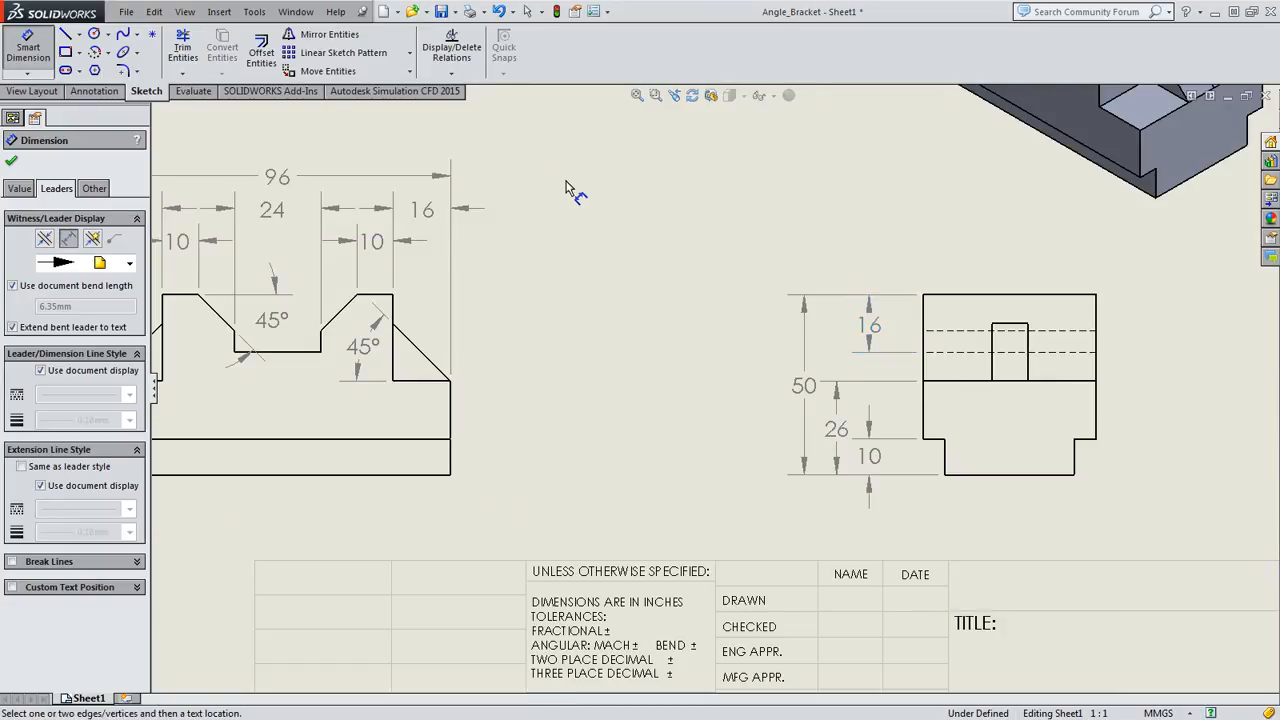
left_click_drag(871, 330, 854, 270)
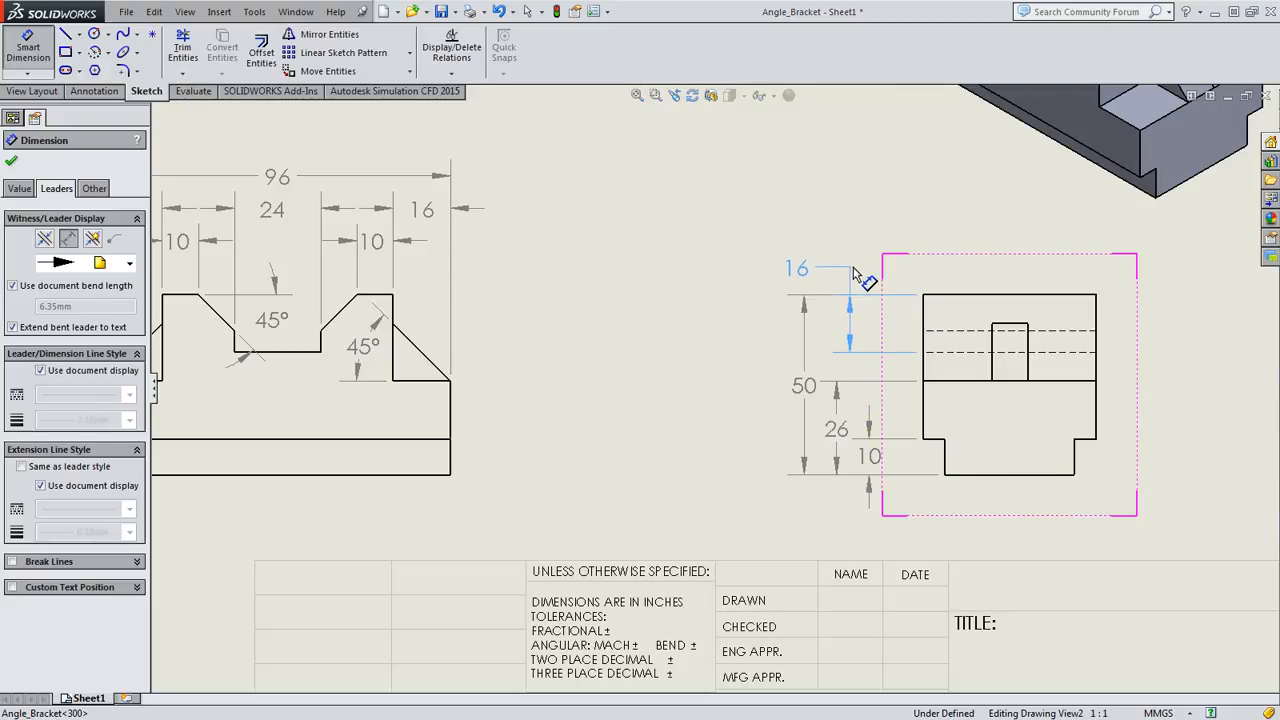
left_click(823, 200)
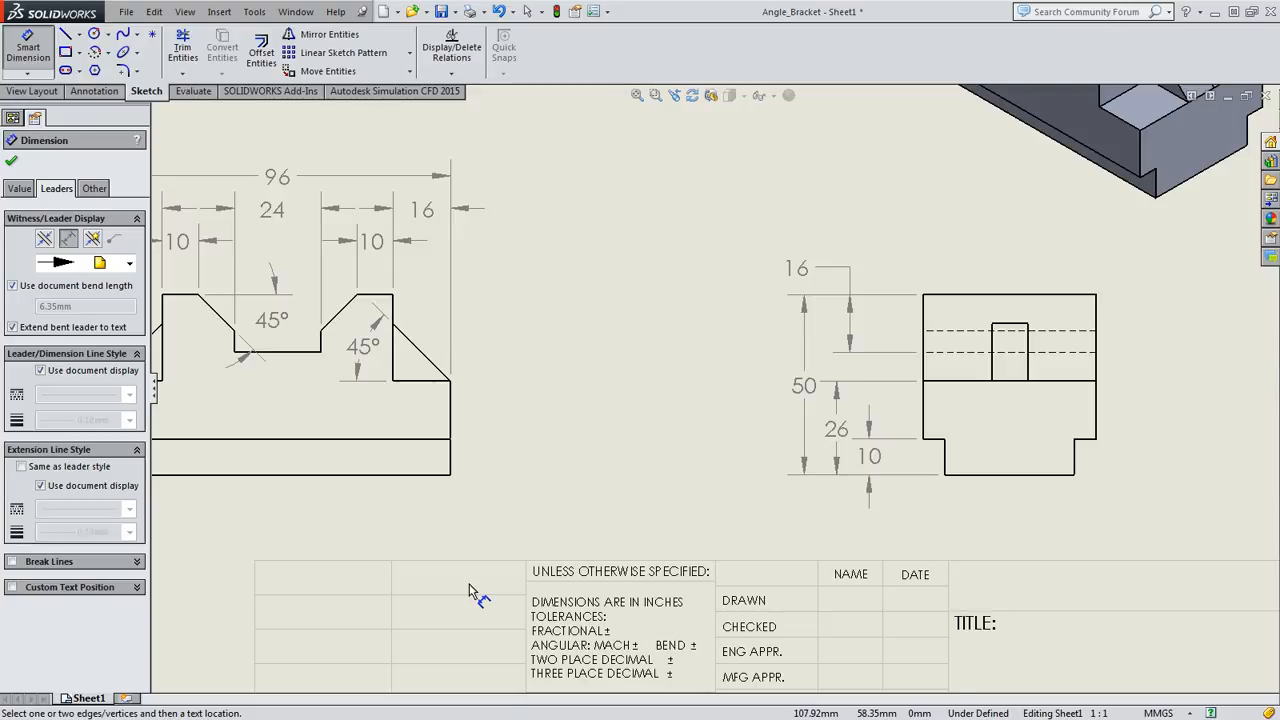
- Check the angle bracket reference drawing in the browser, and dimension the overall depth of the top view beside its right edge
left_click_drag(0, 260, 1064, 5)
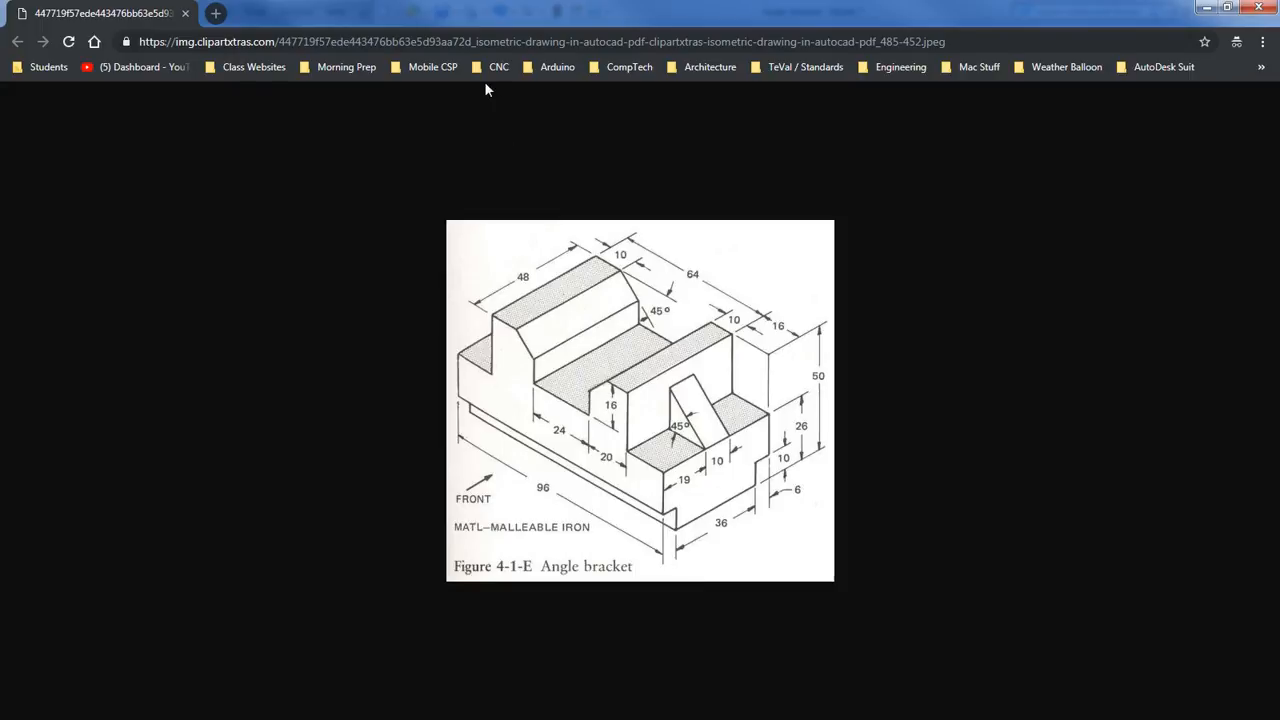
mouse_move(486, 14)
left_mouse_down()
mouse_move(266, 80)
mouse_move(0, 80)
left_mouse_up()
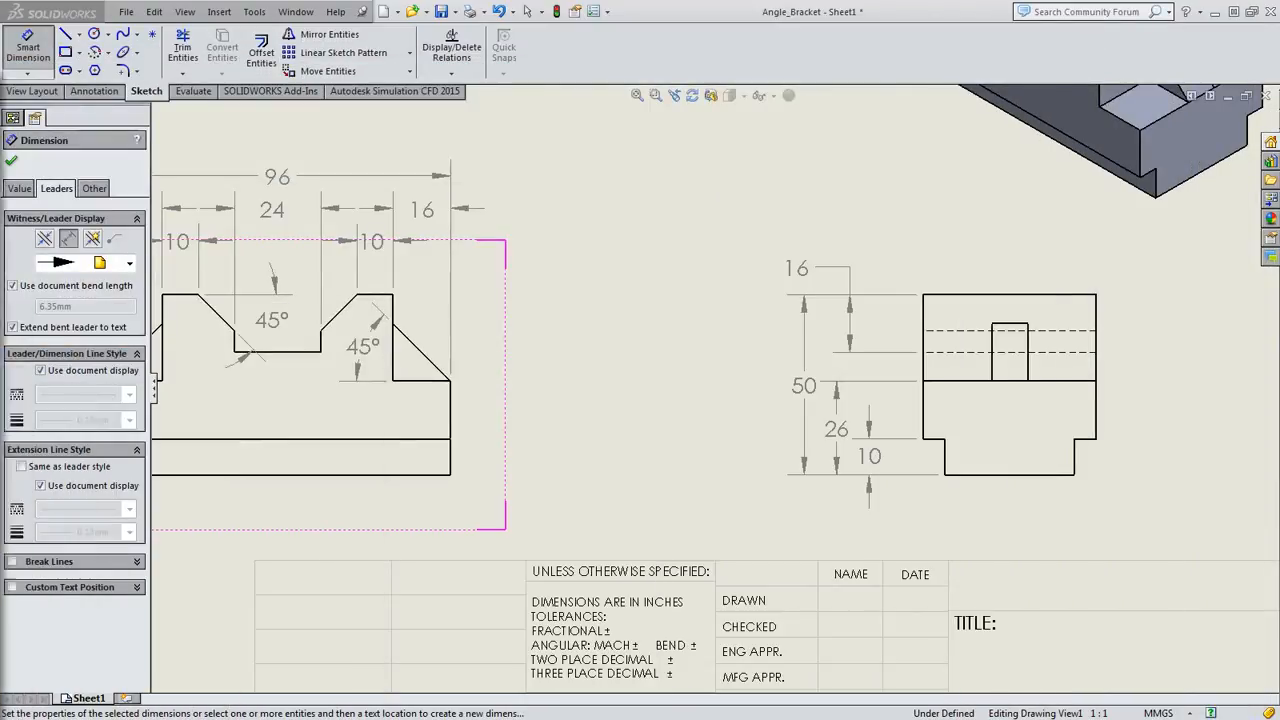
left_click(656, 389)
scroll(657, 386, "down", 4)
scroll(659, 389, "up", 6)
scroll(658, 390, "up", 3)
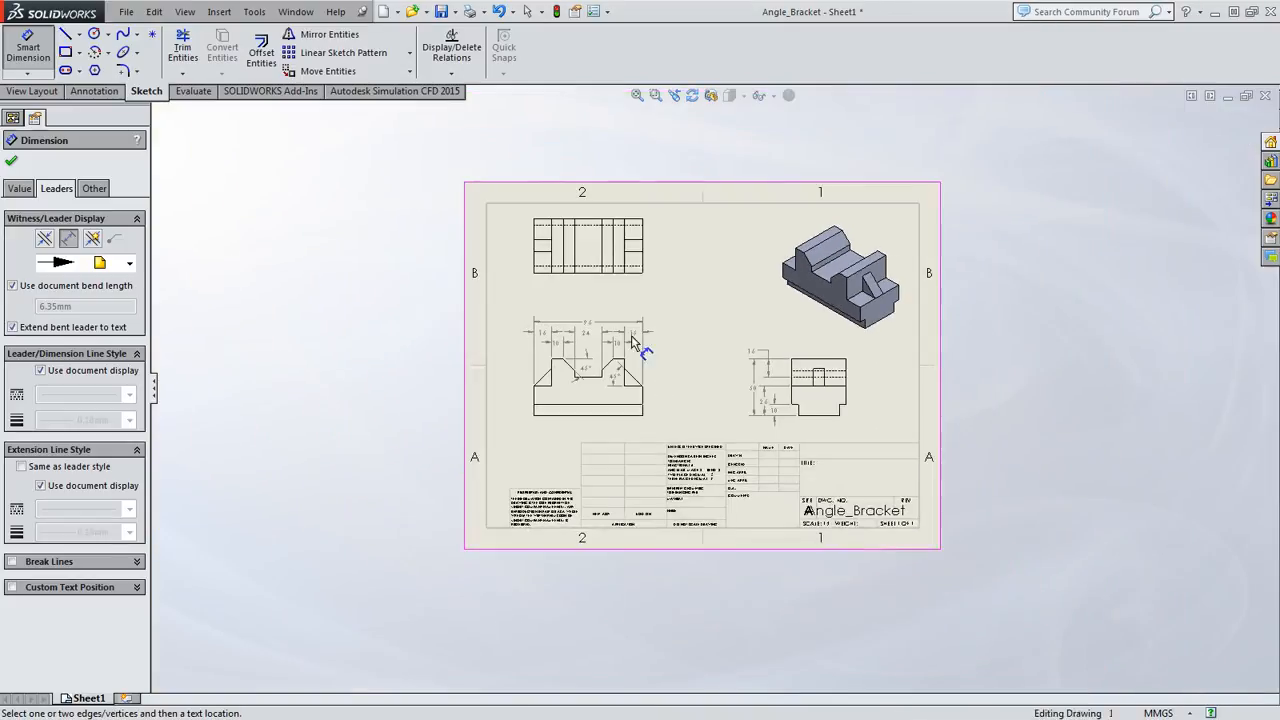
scroll(634, 346, "down", 2)
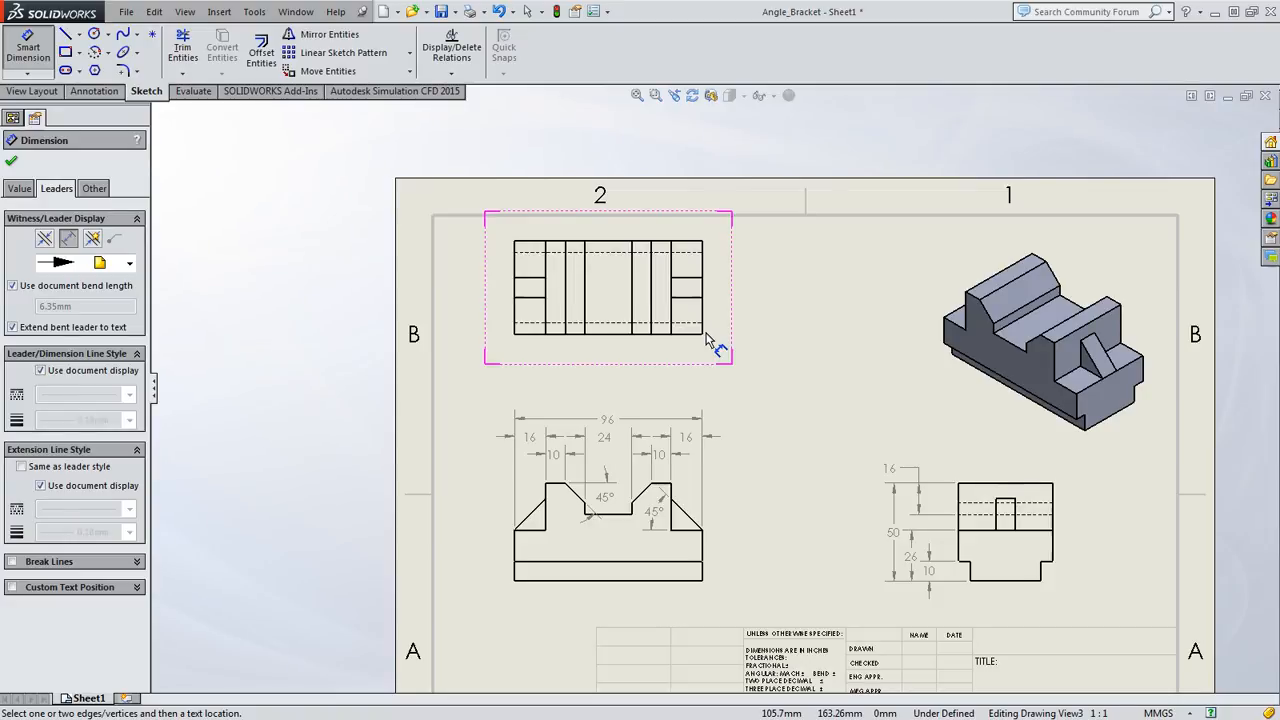
scroll(707, 340, "down", 2)
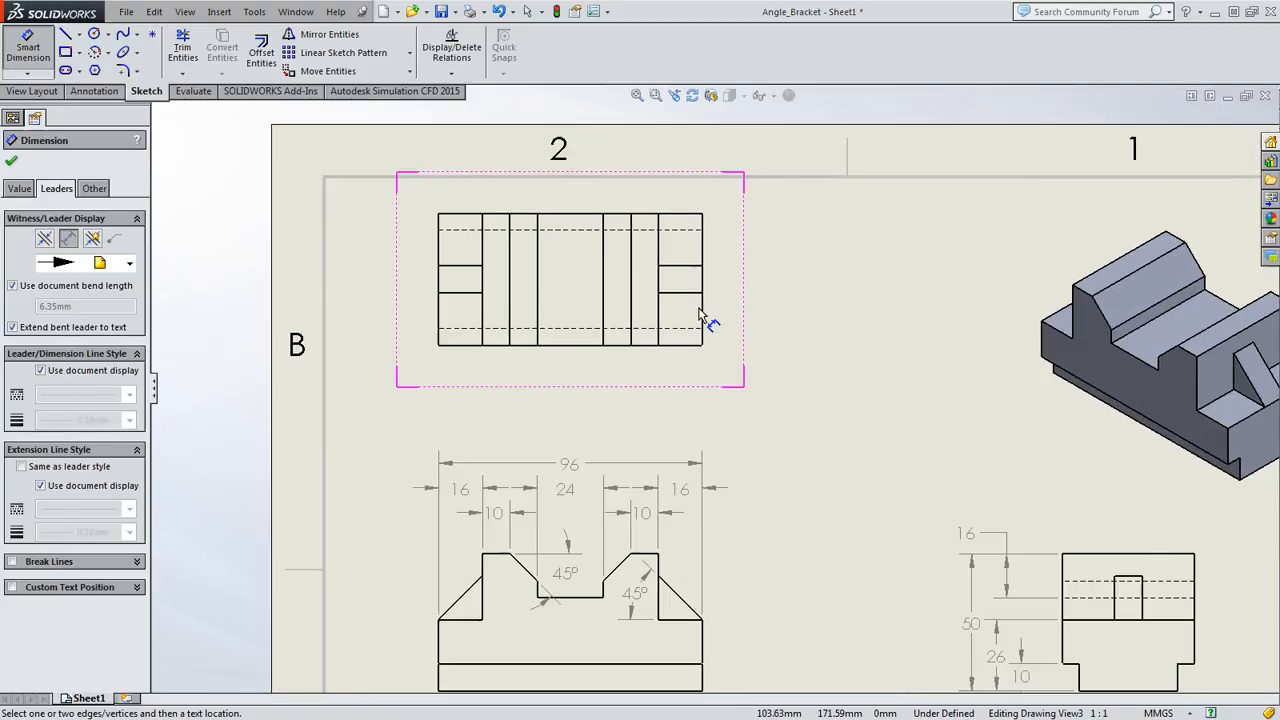
left_click(703, 300)
left_click(745, 300)
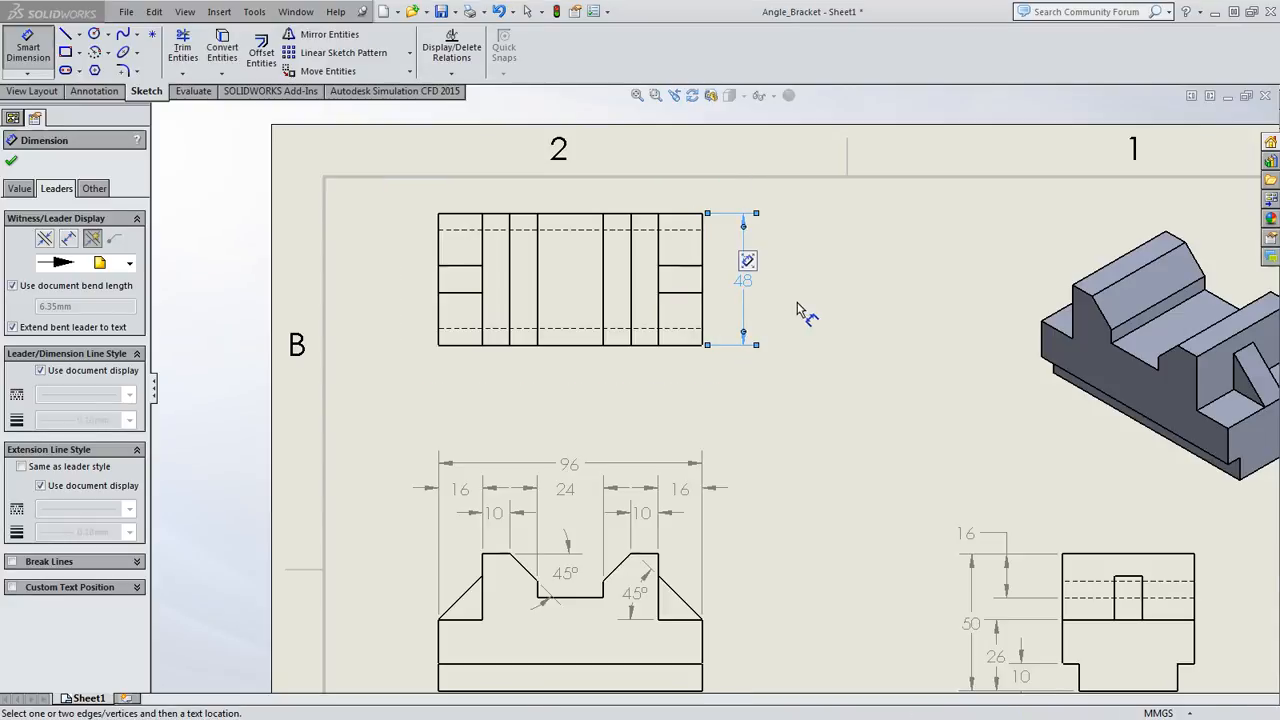
left_click(800, 312)
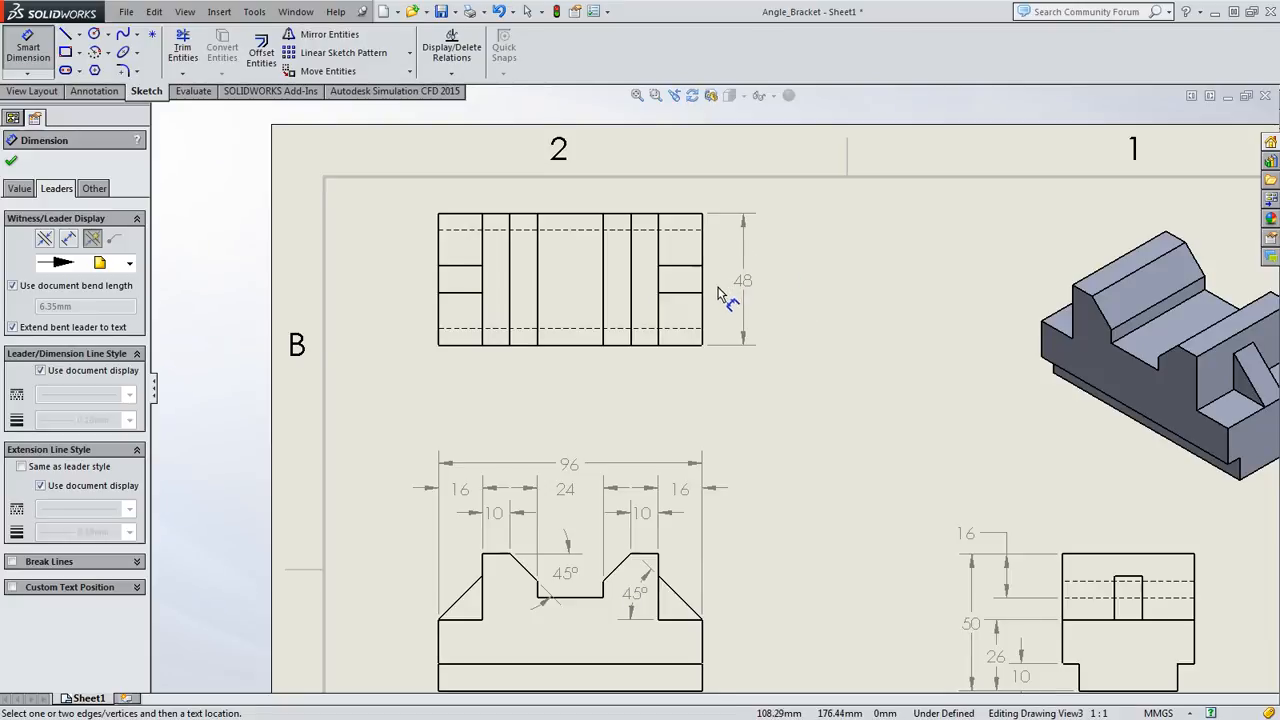
- Dimension the offset from the top view's front edge to the nearest hidden line, between the view and the overall depth dimension
left_click(690, 342)
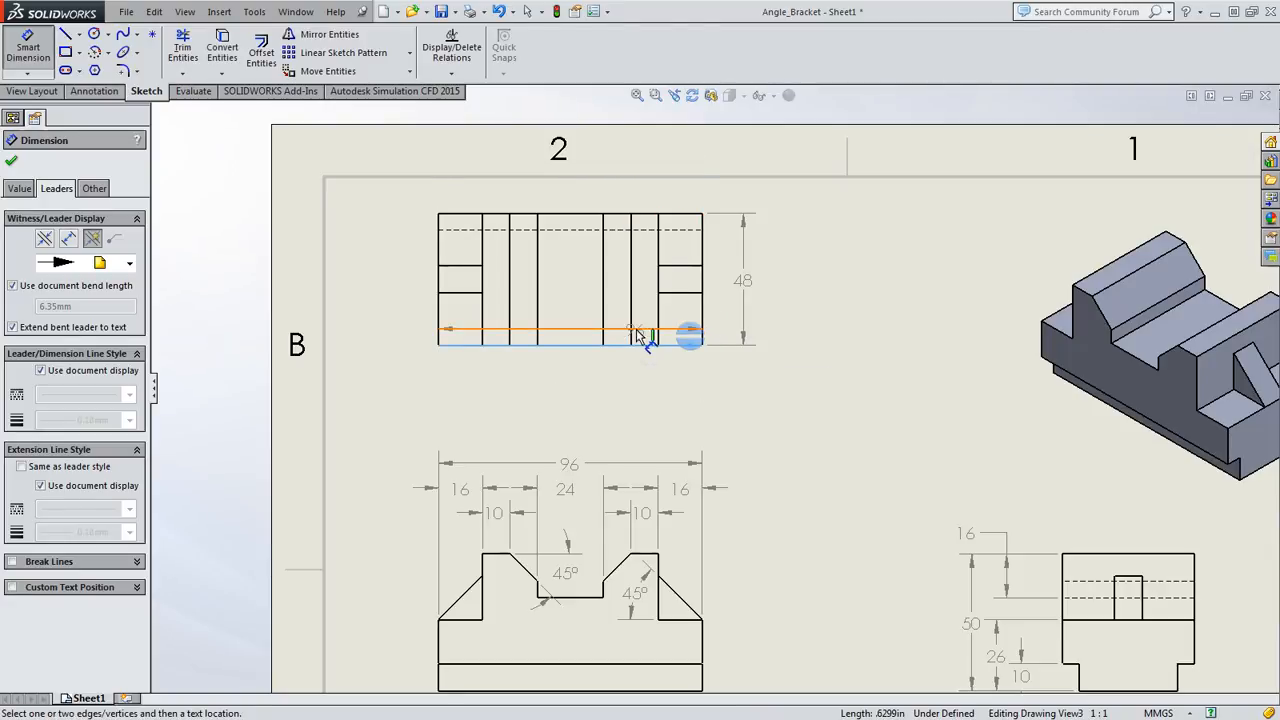
left_click(643, 329)
left_click(647, 331)
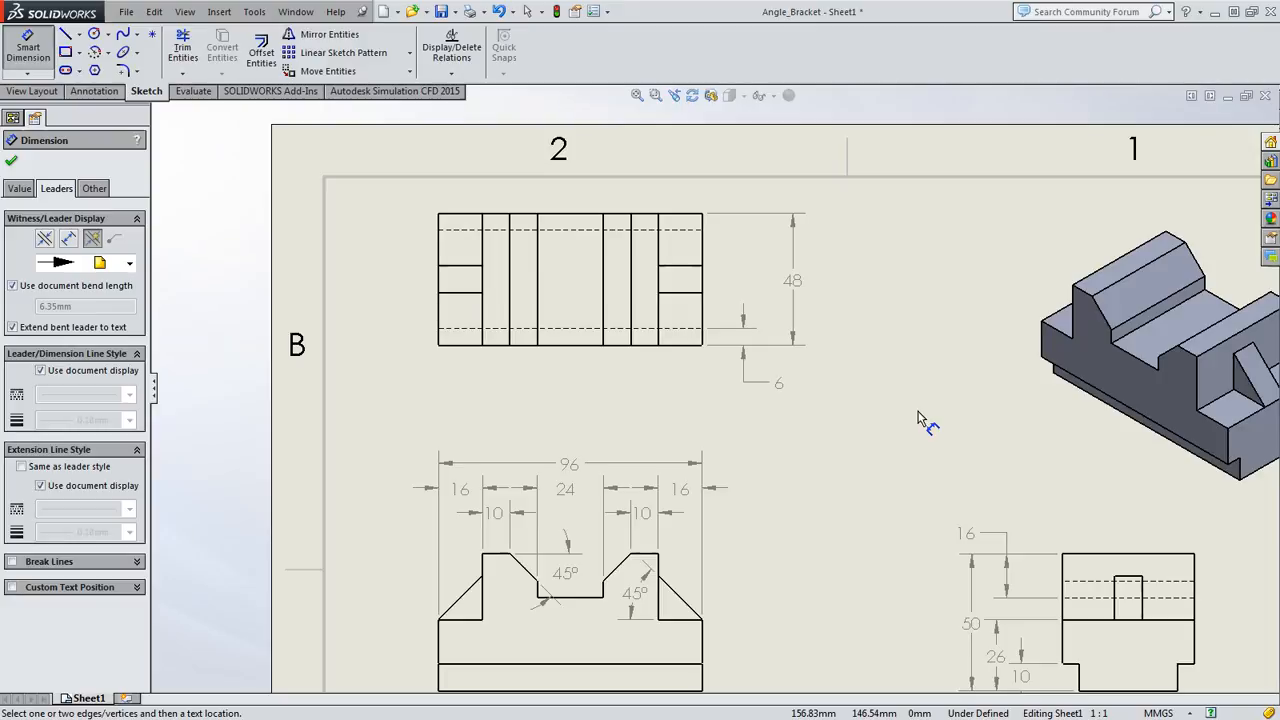
- Dimension the distance between the two hidden lines in the top view, inside the overall depth dimension
left_click(693, 329)
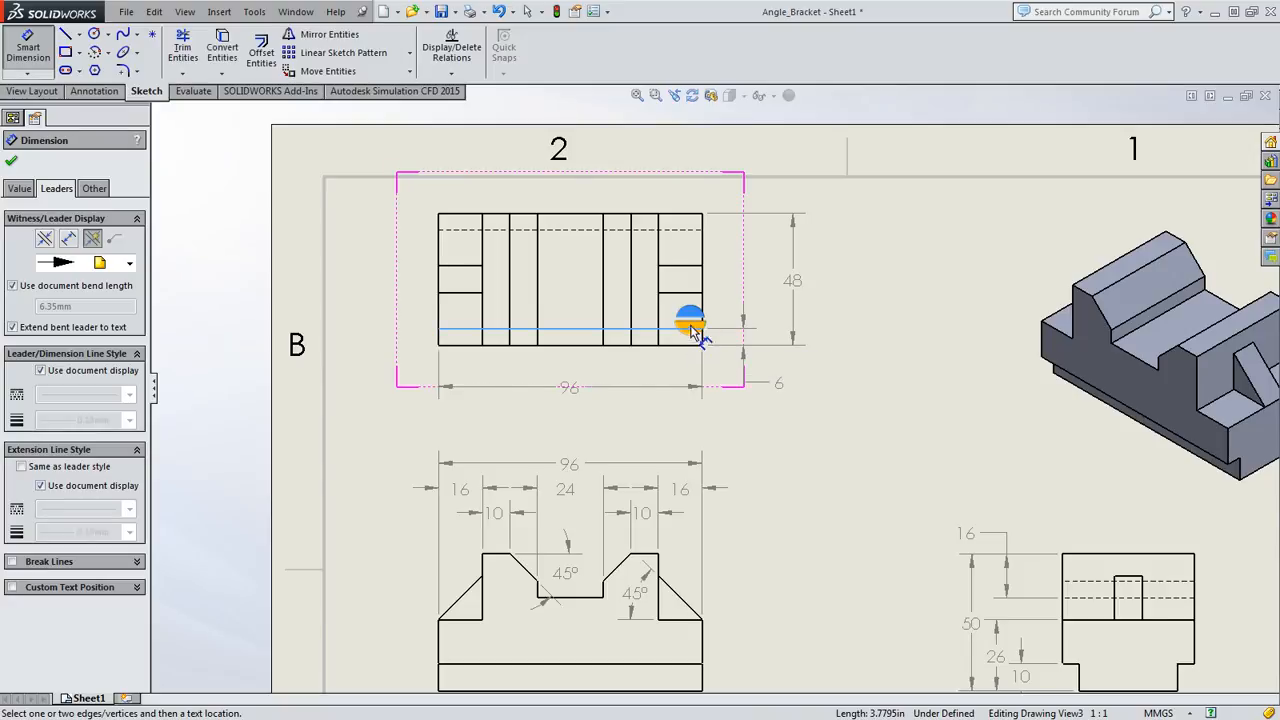
left_click(694, 230)
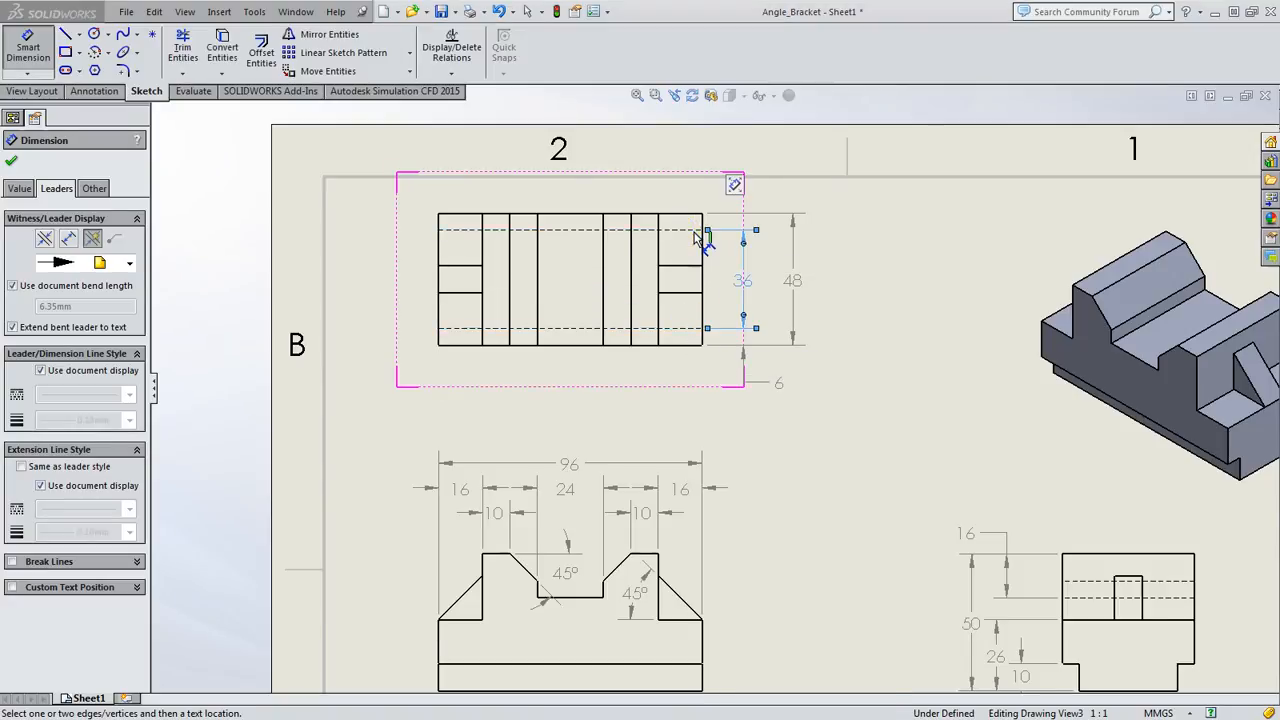
left_click(695, 234)
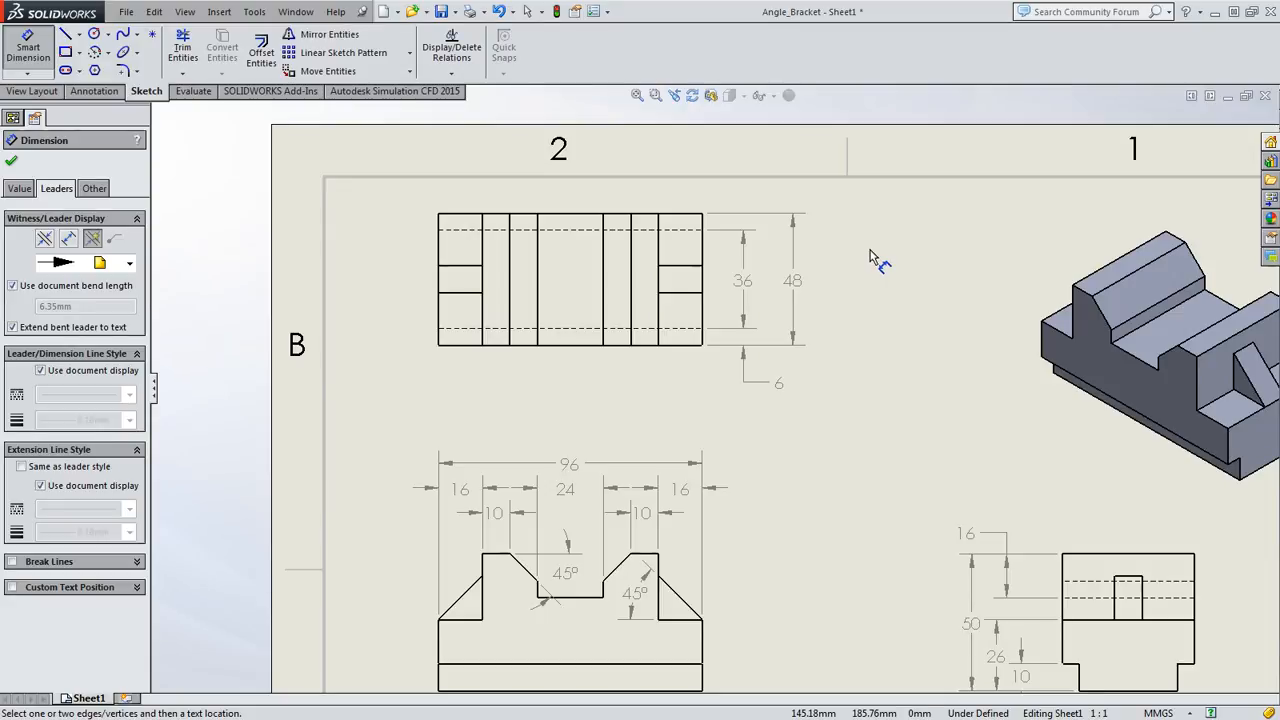
- Dimension from the top view's front edge to the right rib's nearer edge, and shift the dimension text clear of the extension line
left_click(688, 346)
left_click(686, 293)
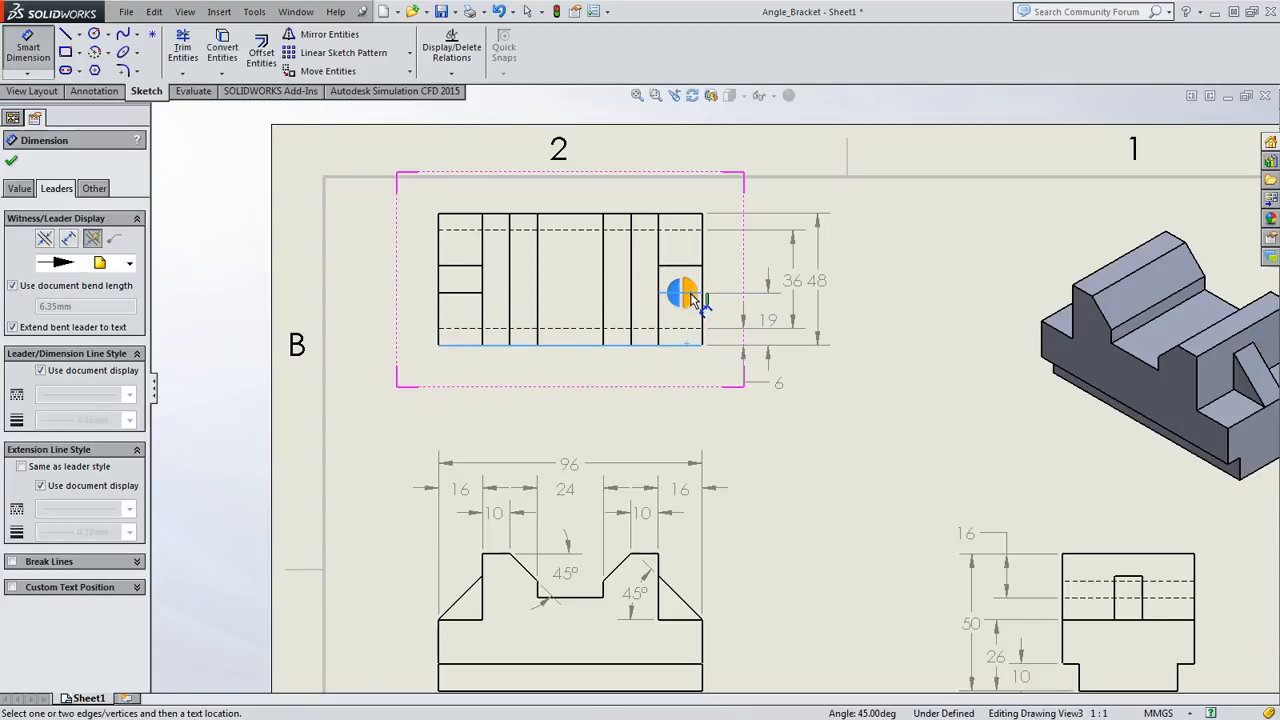
left_click(777, 330)
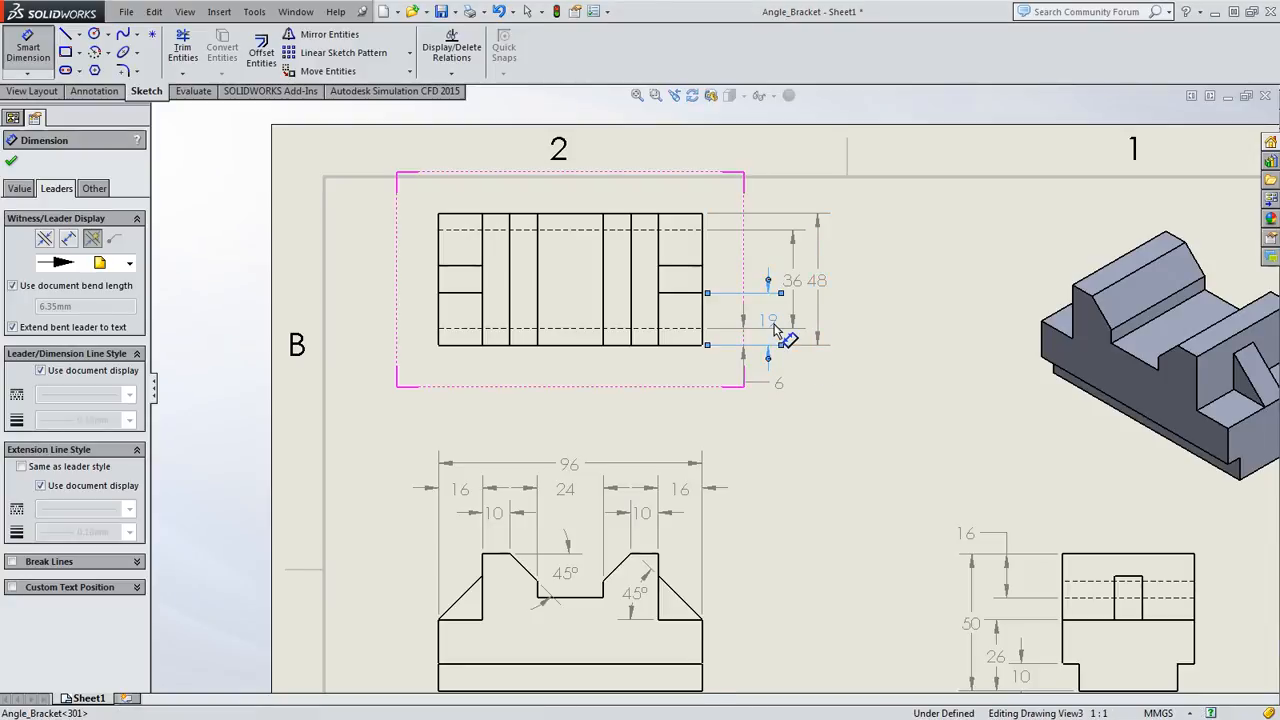
left_click_drag(775, 330, 768, 313)
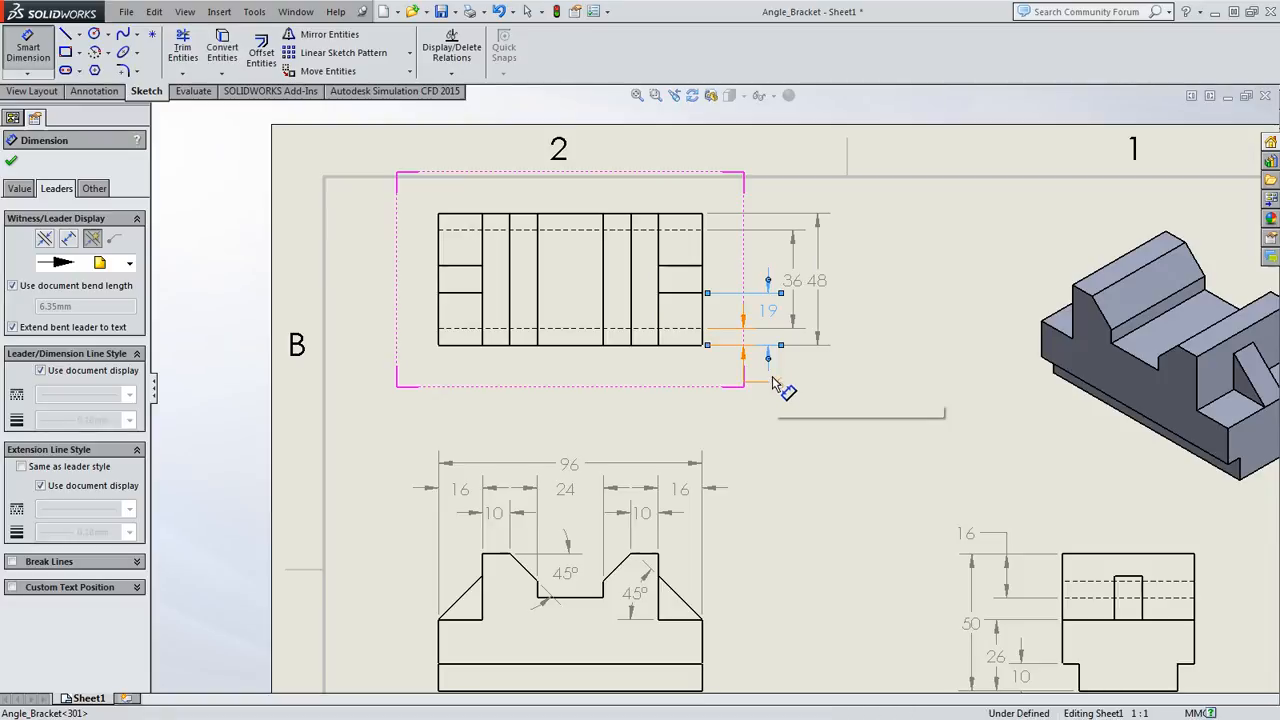
- Delete the 6 mm hidden-line offset dimension from the top view
left_click(780, 384)
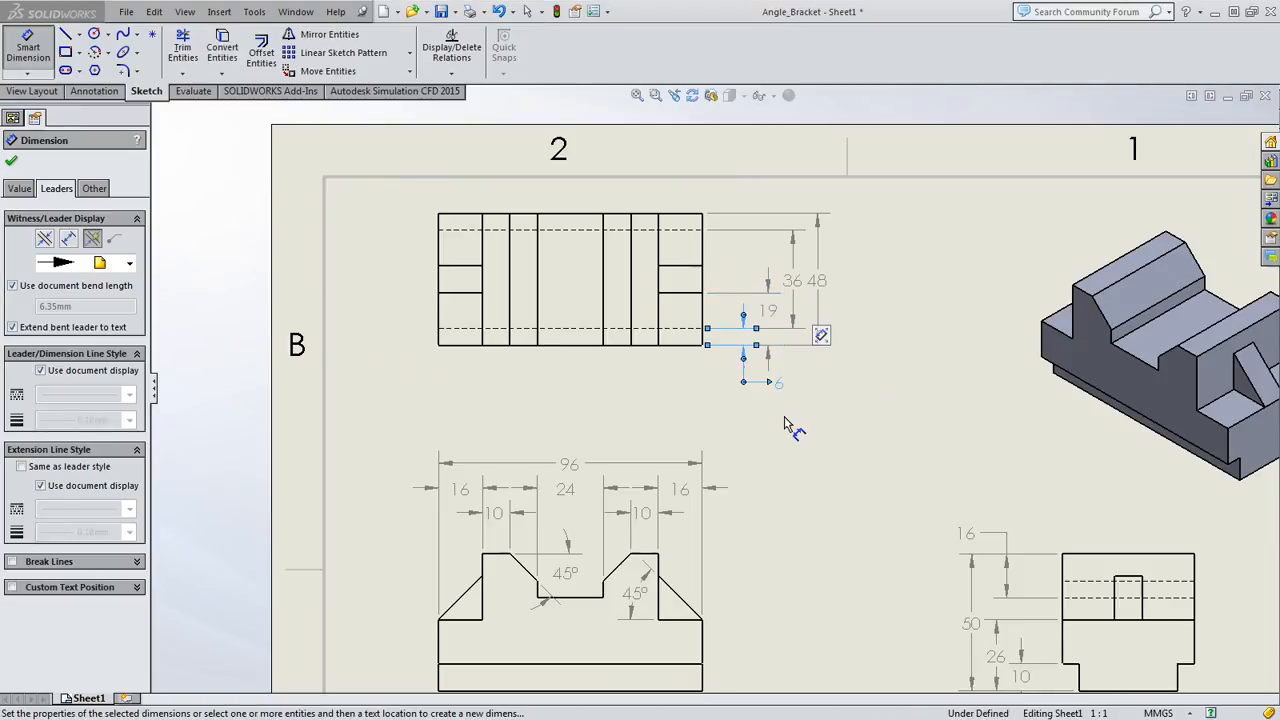
key("Delete")
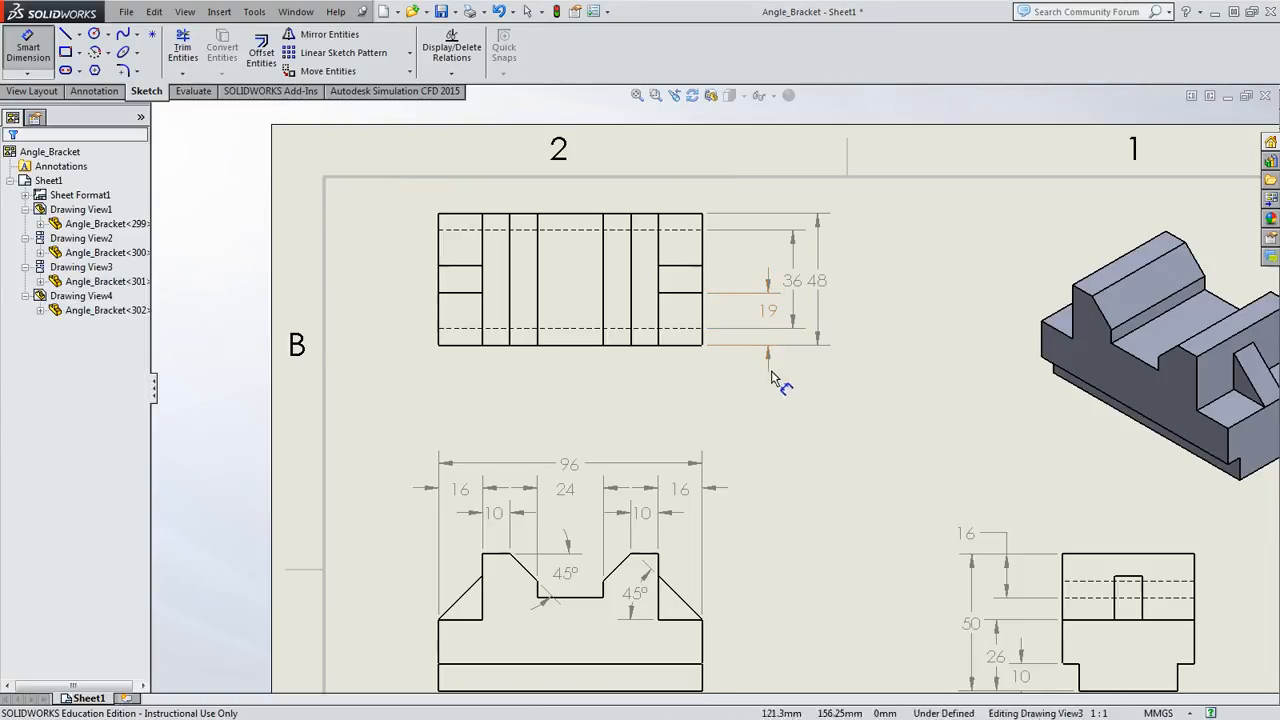
- Dimension the width of the right rib in the top view, placing the dimension between the view and the rib's offset dimension
left_click(696, 268)
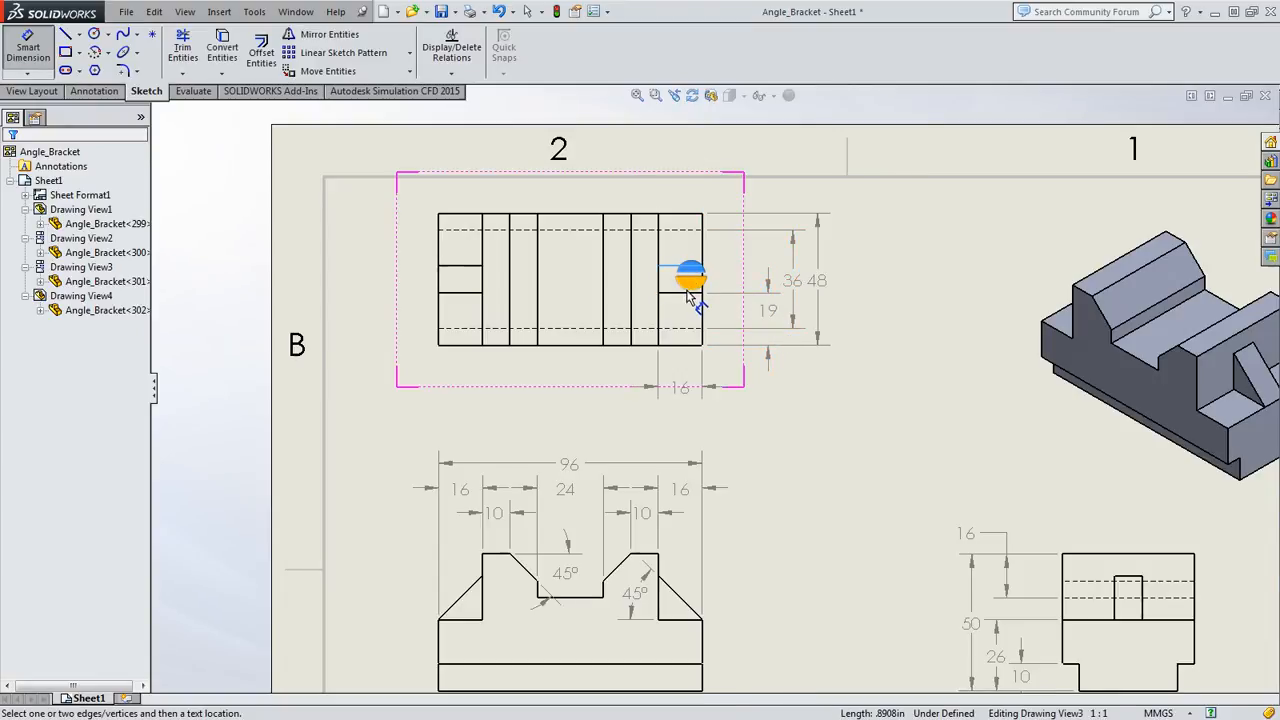
left_click(688, 293)
left_click(684, 292)
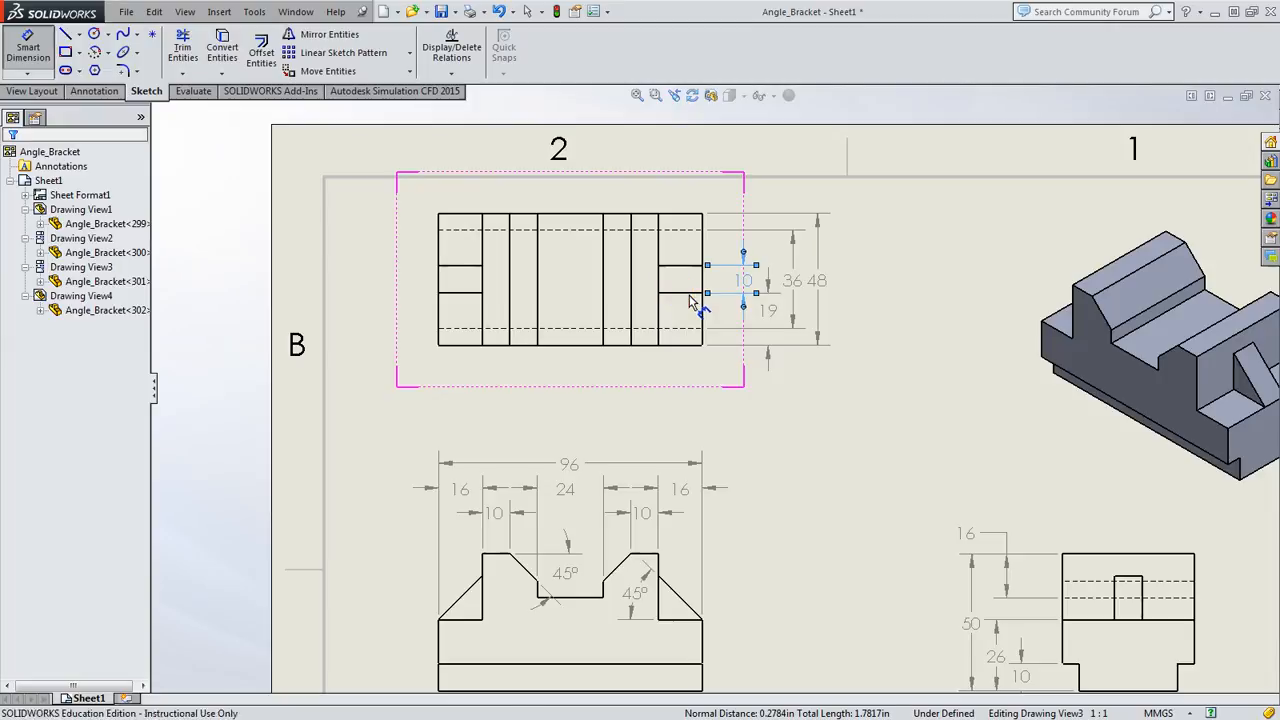
left_click(780, 449)
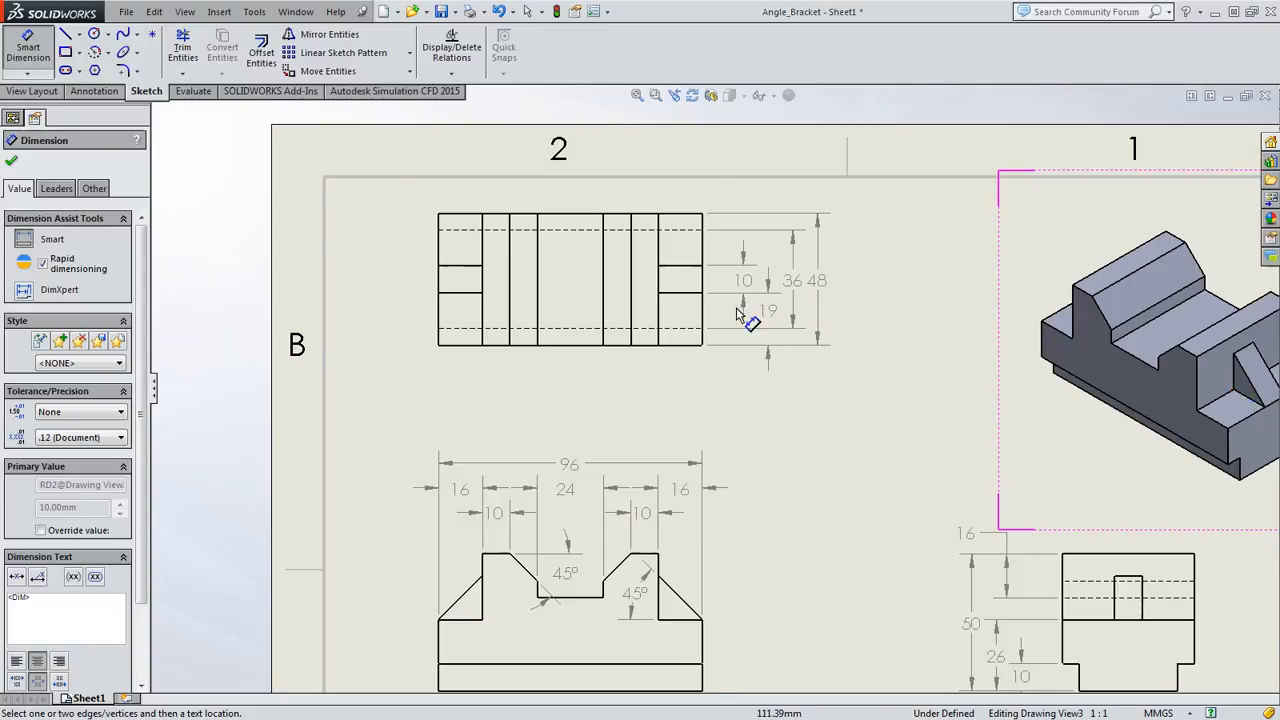
- Dimension from the top view's back edge to the nearest hidden line, and move the dimension text above the view's extension lines
scroll(731, 388, "up", 4)
scroll(1108, 441, "down", 3)
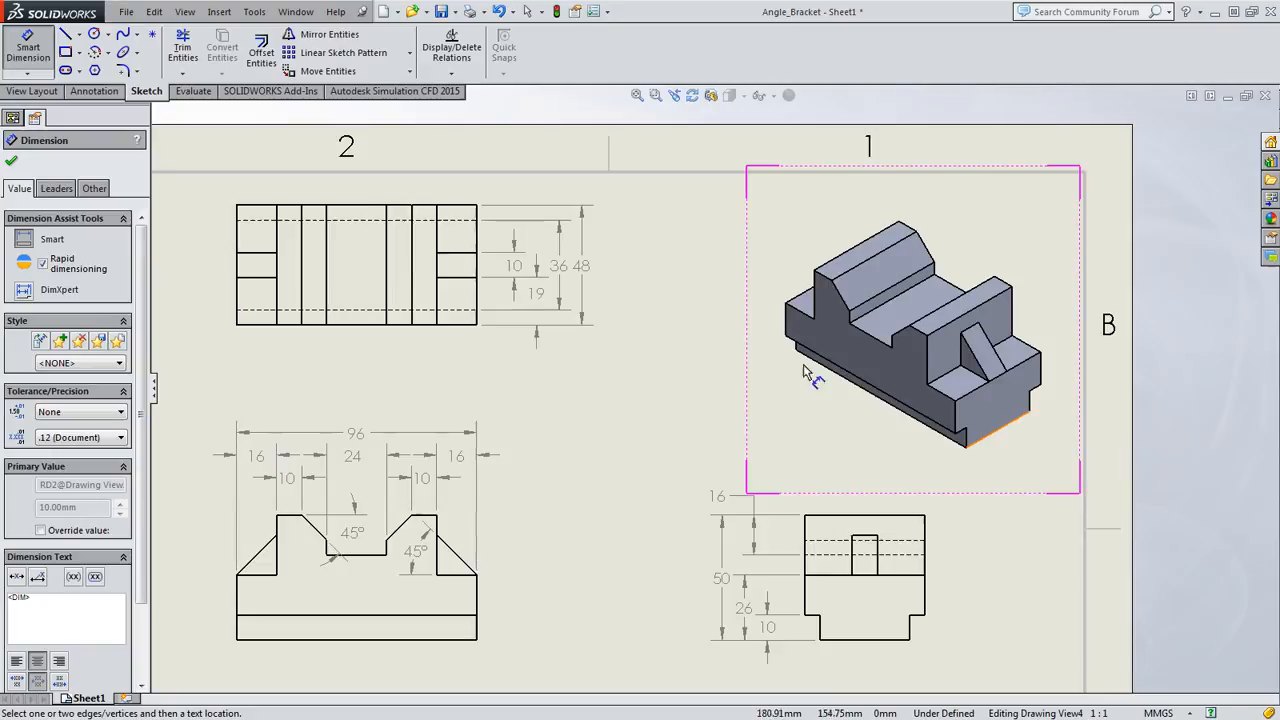
left_click(449, 220)
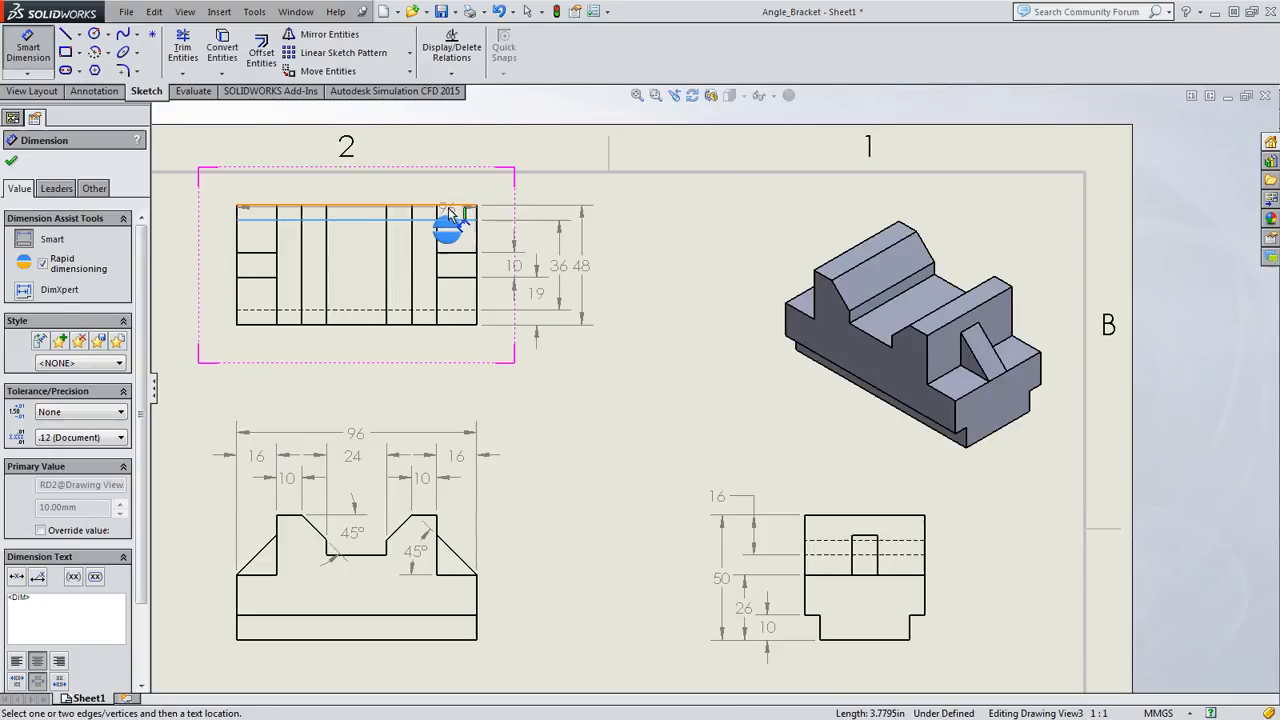
left_click(448, 206)
left_click(449, 209)
left_click(626, 271)
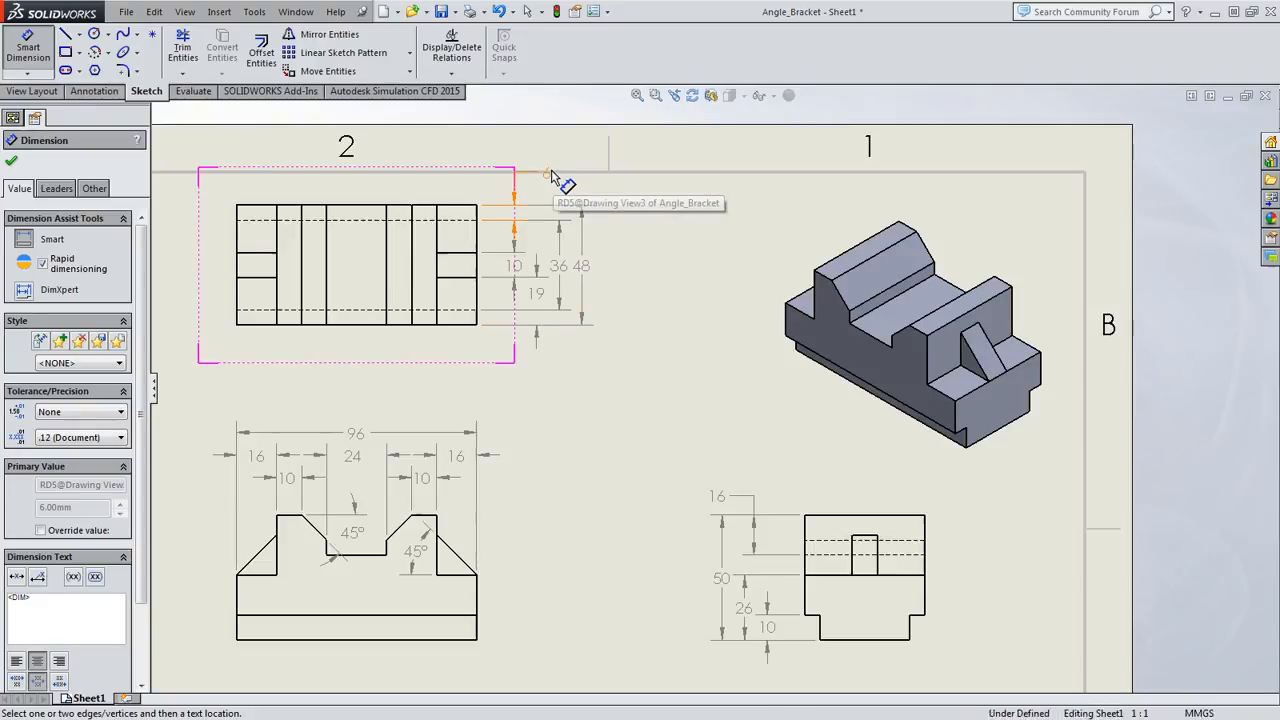
left_click_drag(541, 194, 529, 193)
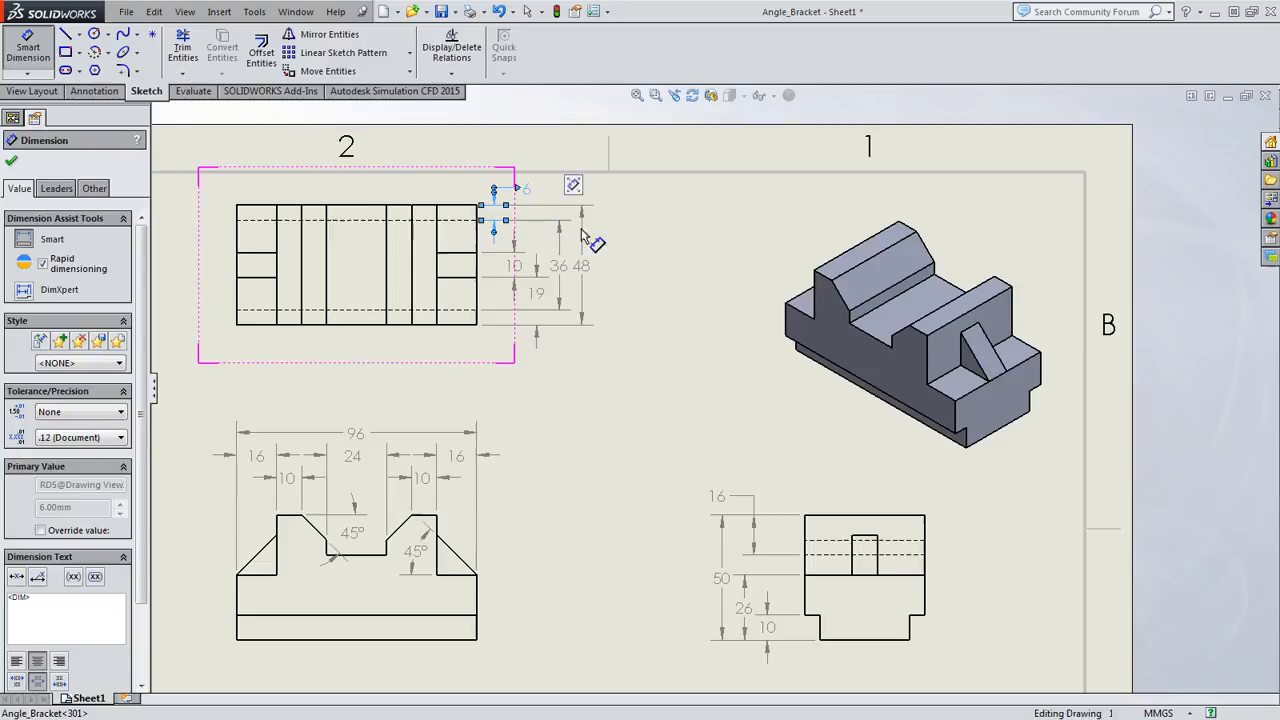
left_click(657, 314)
- Exit the Smart Dimension tool and move the top view closer to the front view
scroll(660, 315, "up", 3)
scroll(657, 314, "down", 2)
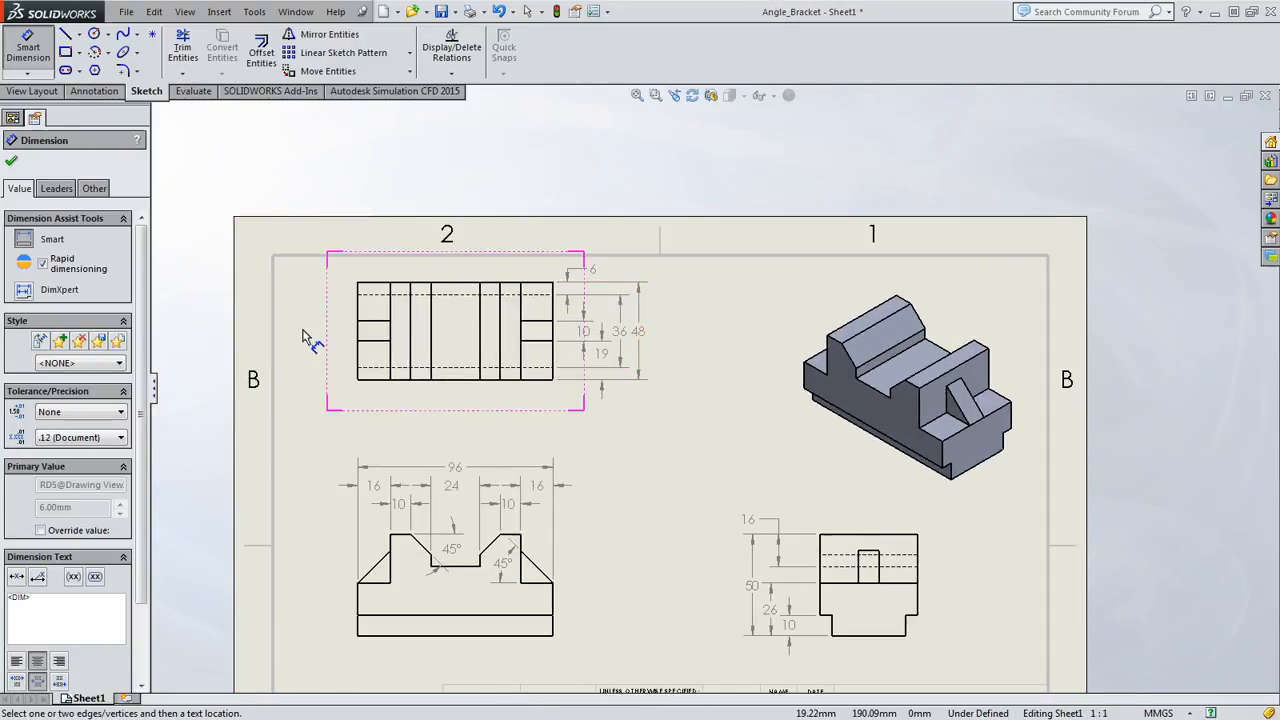
right_click(272, 231)
left_click(295, 289)
left_click(410, 389)
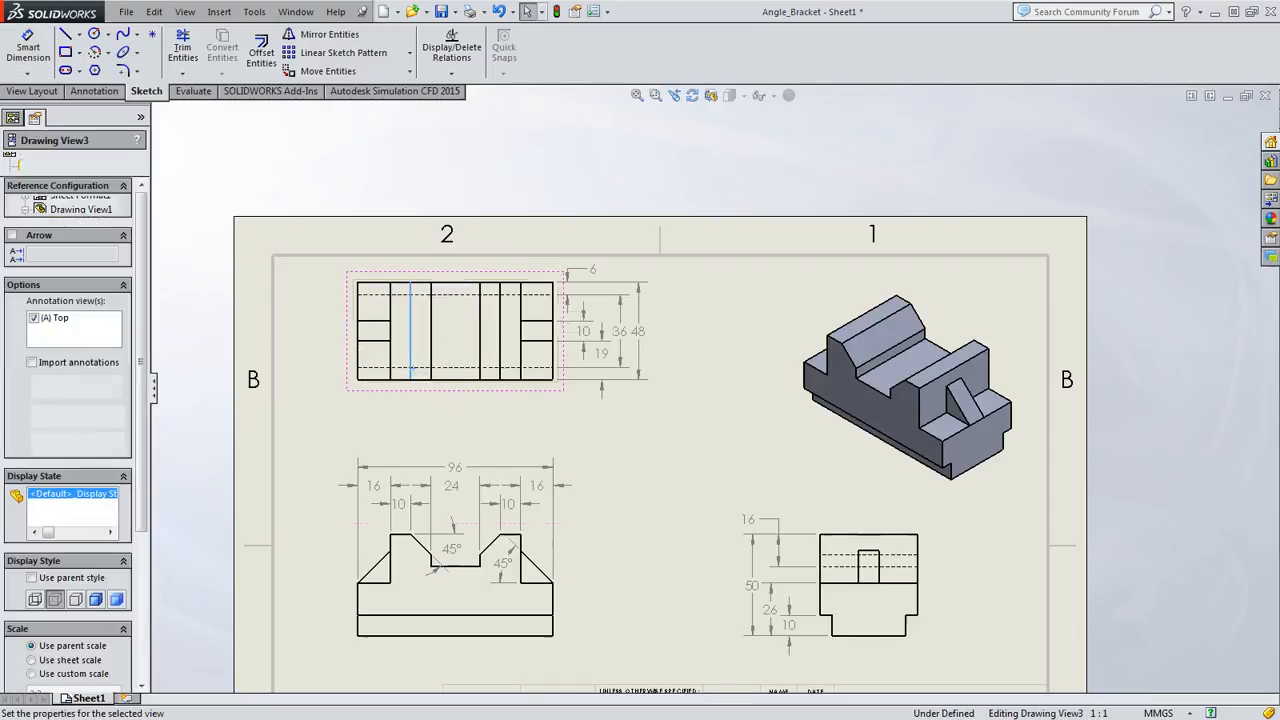
left_click_drag(410, 389, 410, 423)
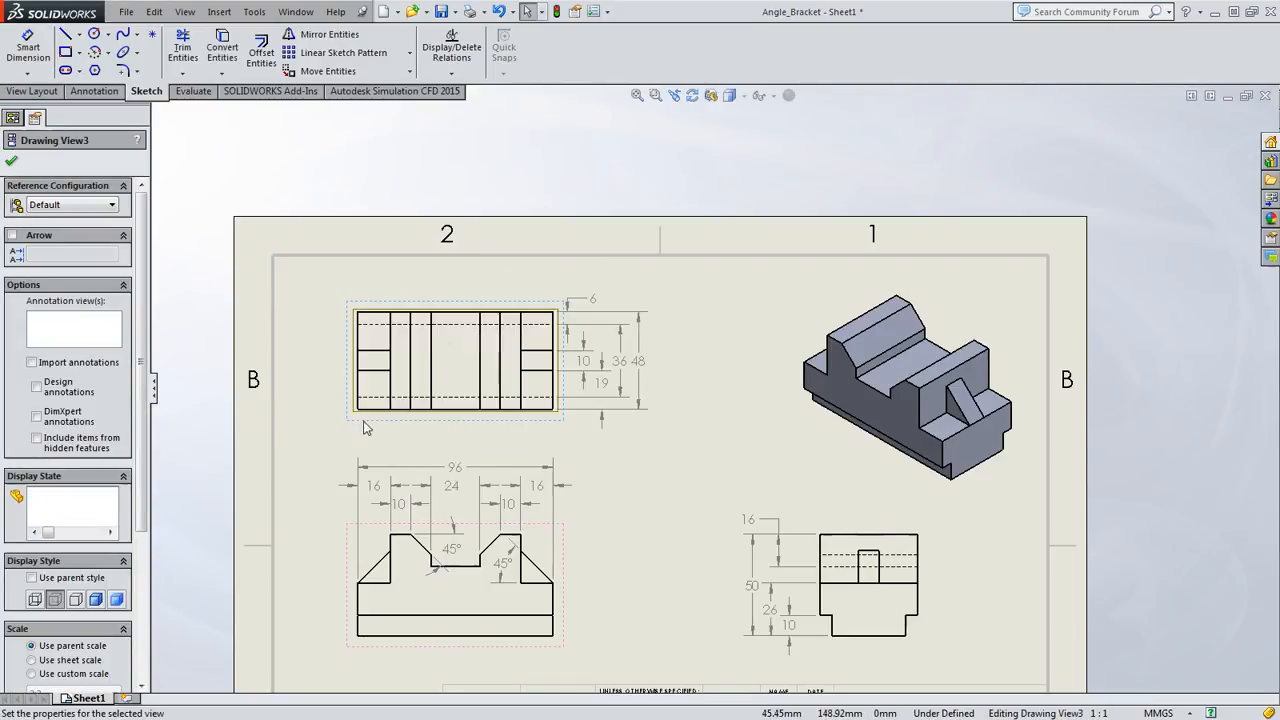
left_click(293, 394)
- Move the right side view farther away from the front view, keeping it aligned
key("f")
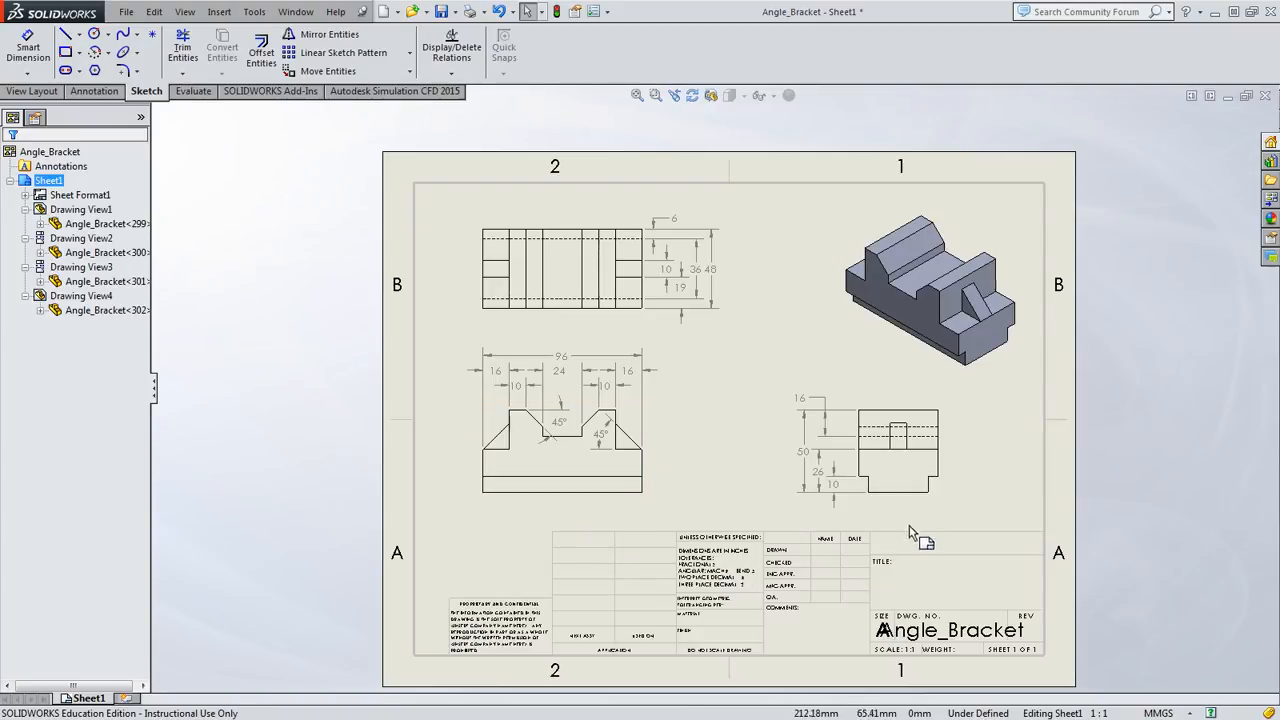
left_click_drag(918, 500, 944, 501)
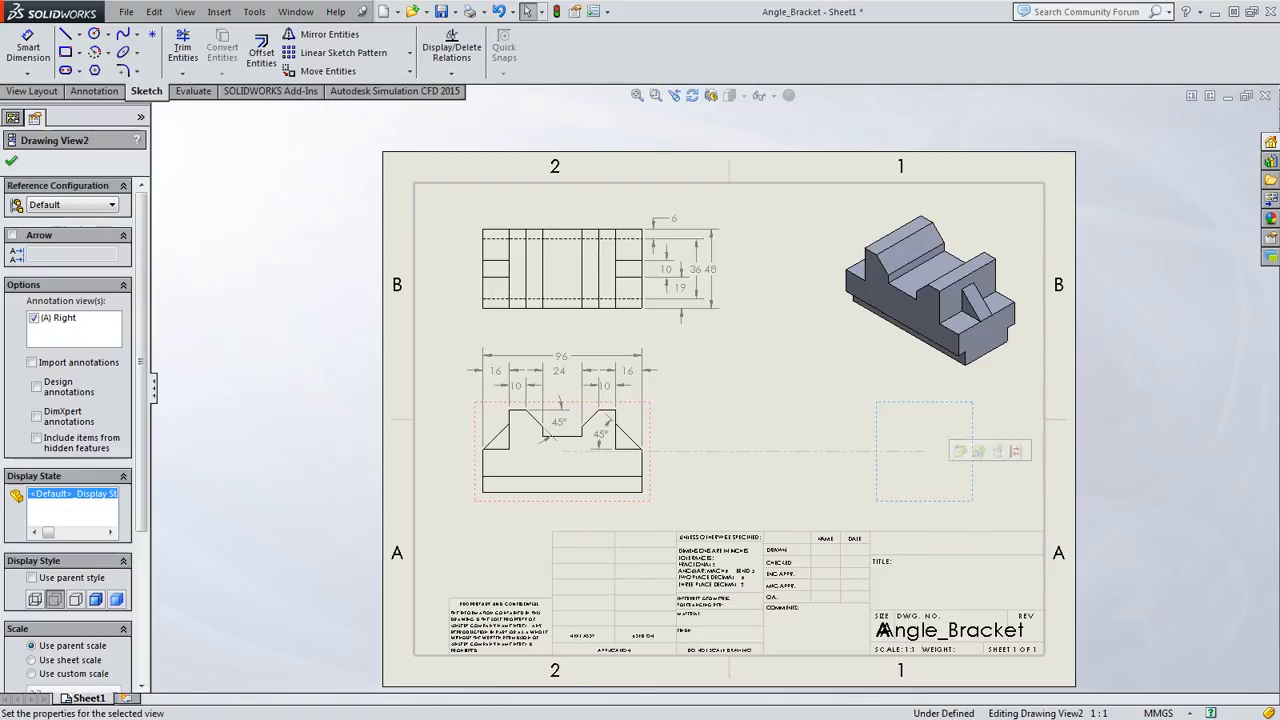
left_click(745, 440)
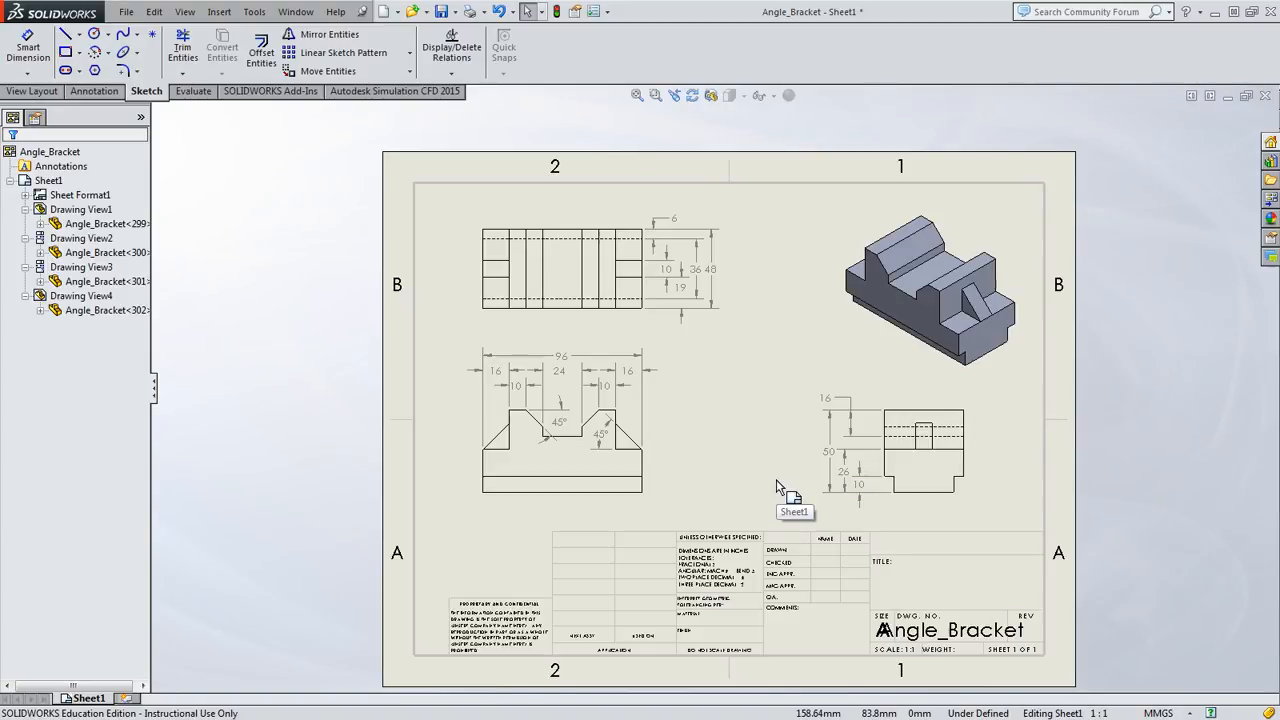
left_click(850, 345)
left_click(795, 347)
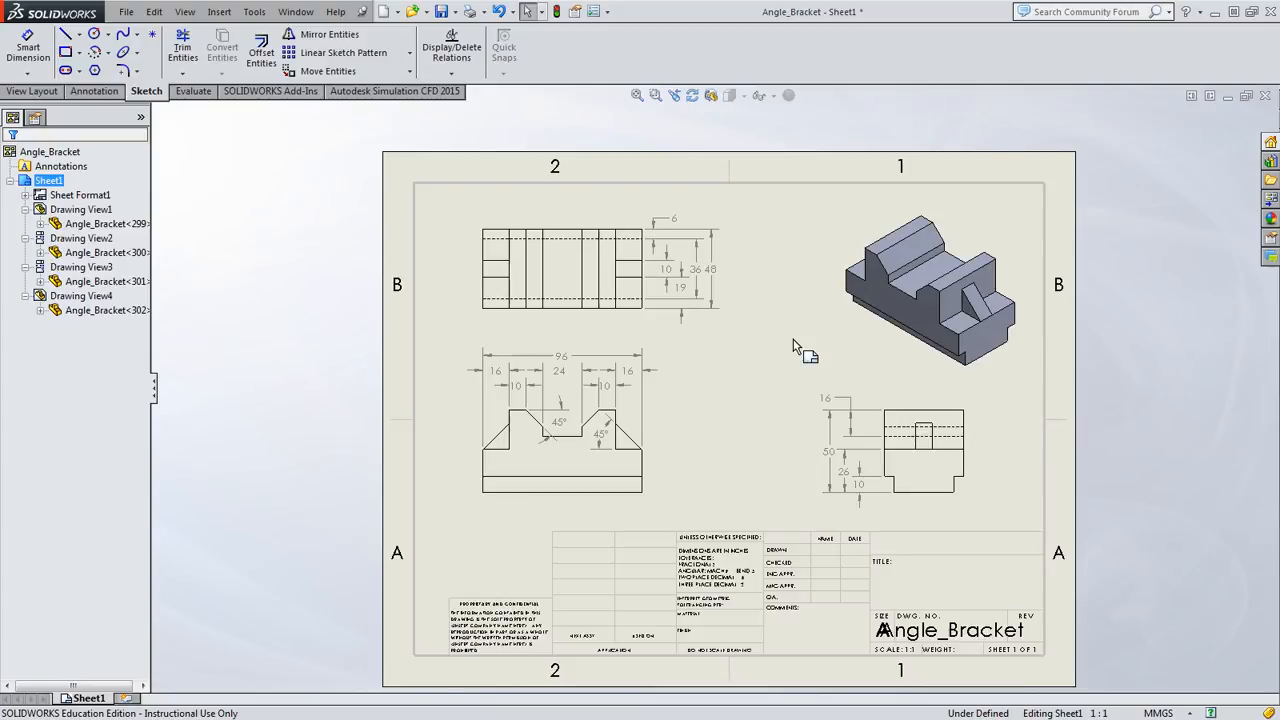
left_click_drag(0, 278, 840, 5)
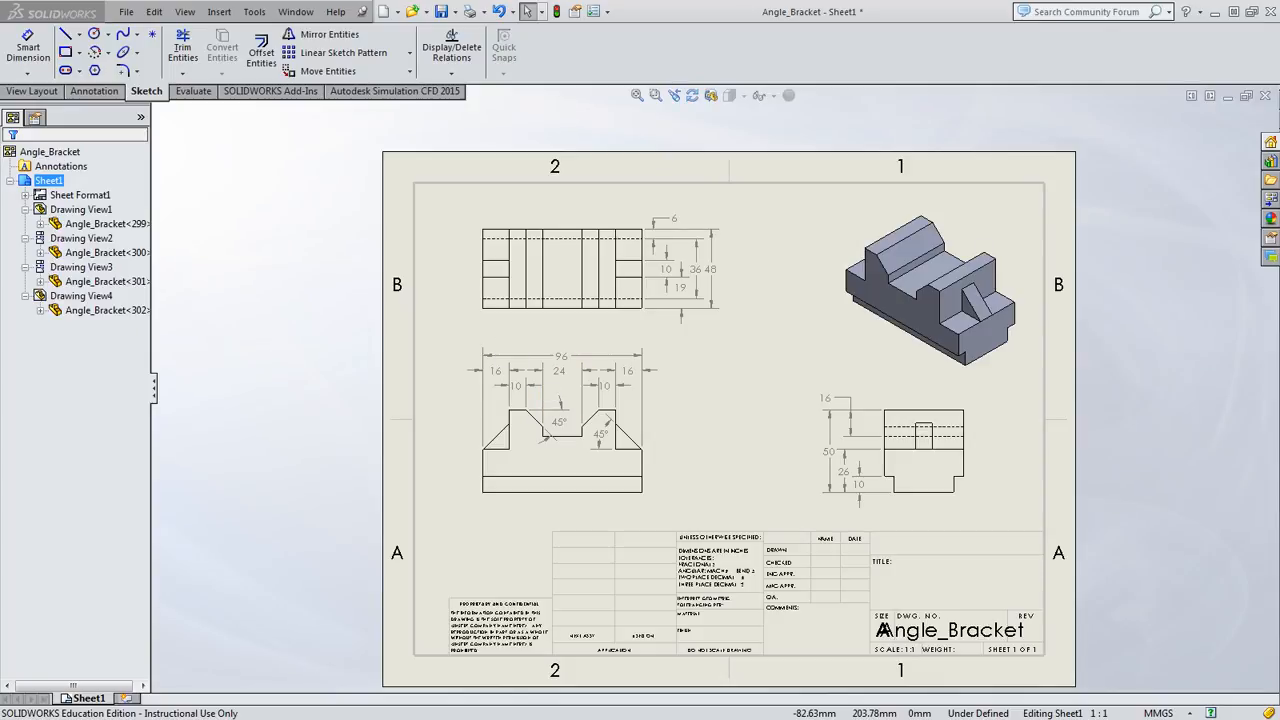
- Add a note with the person's name in the title block's TITLE area and center it in the space
left_click(94, 91)
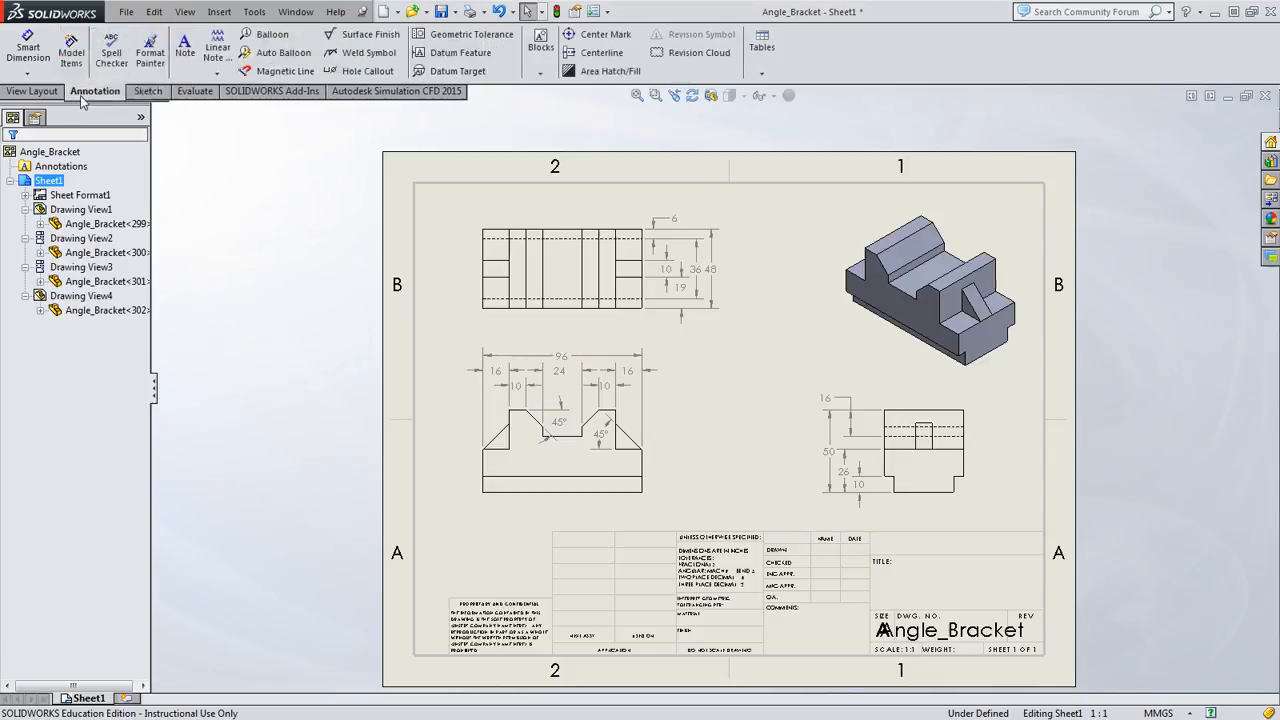
left_click(185, 48)
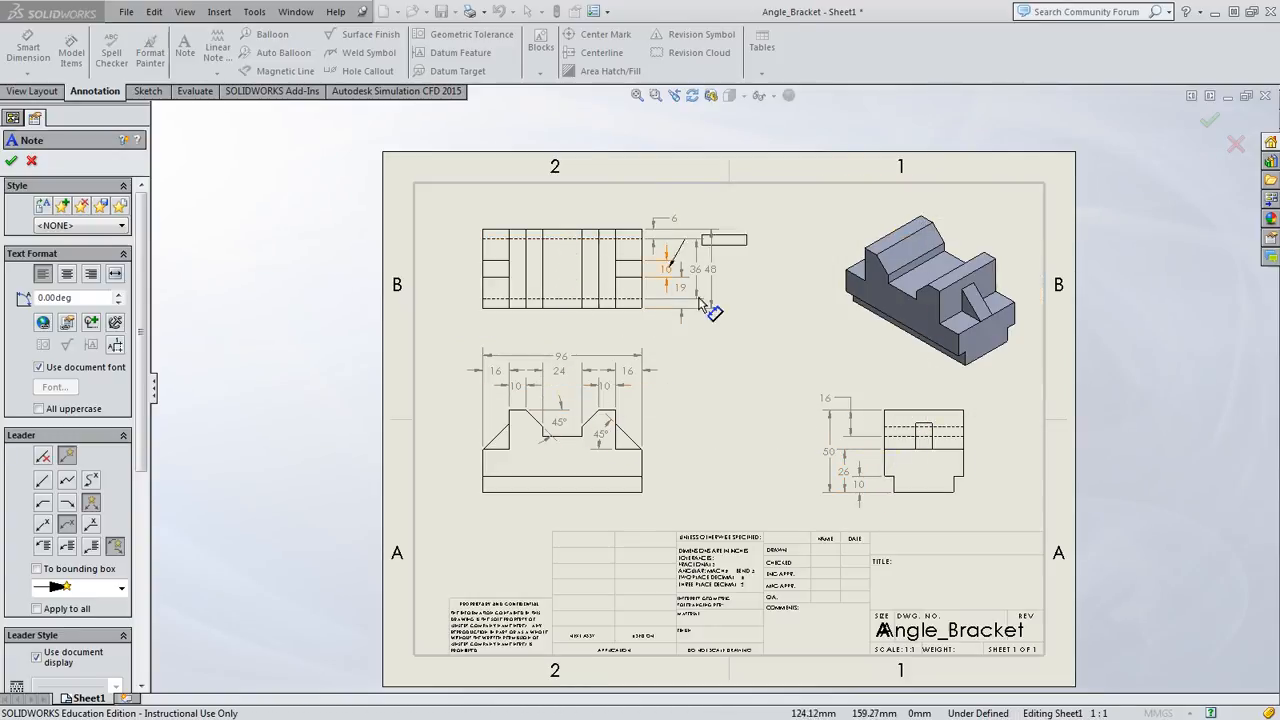
left_click(895, 575)
type("XXXXXXX")
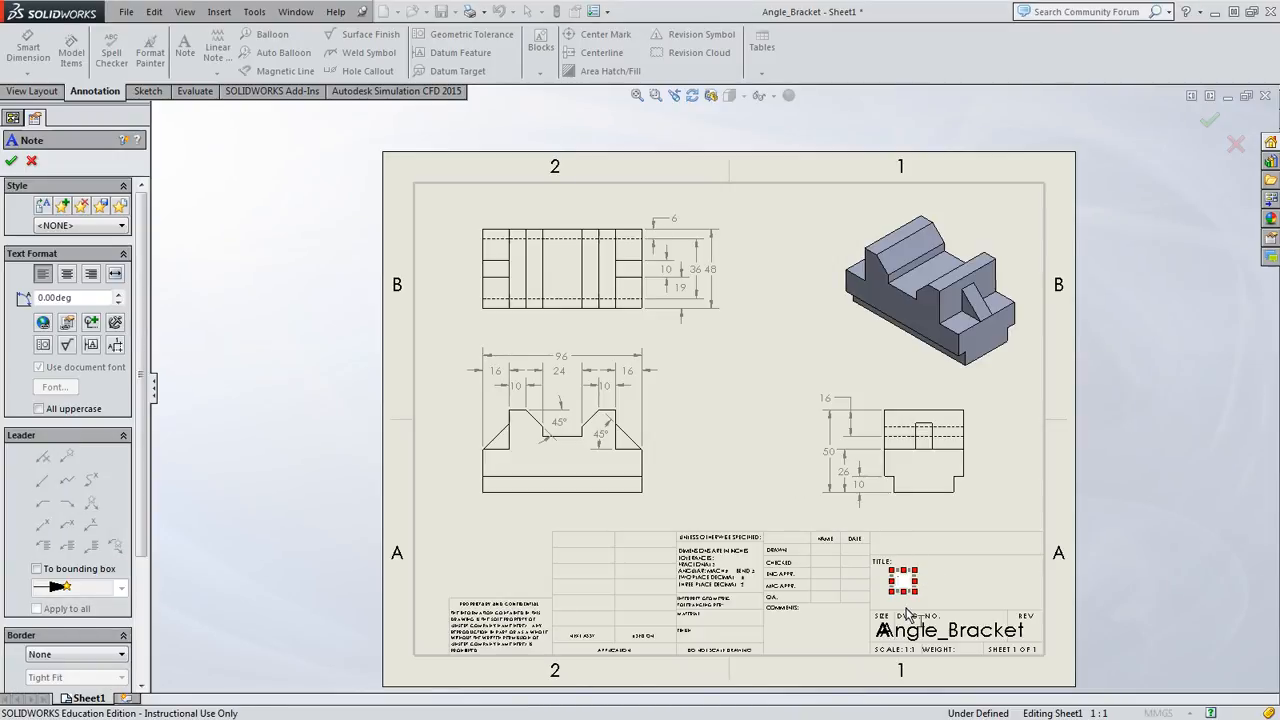
type("MR.T")
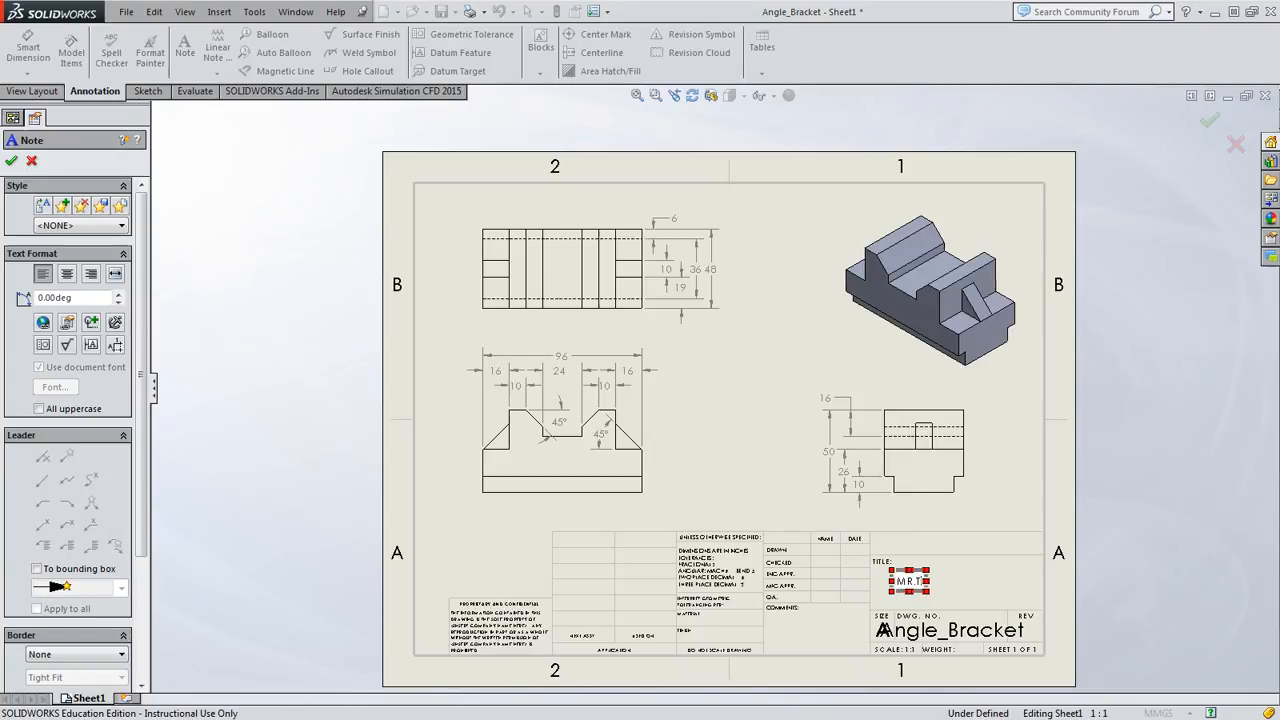
type("RUSS")
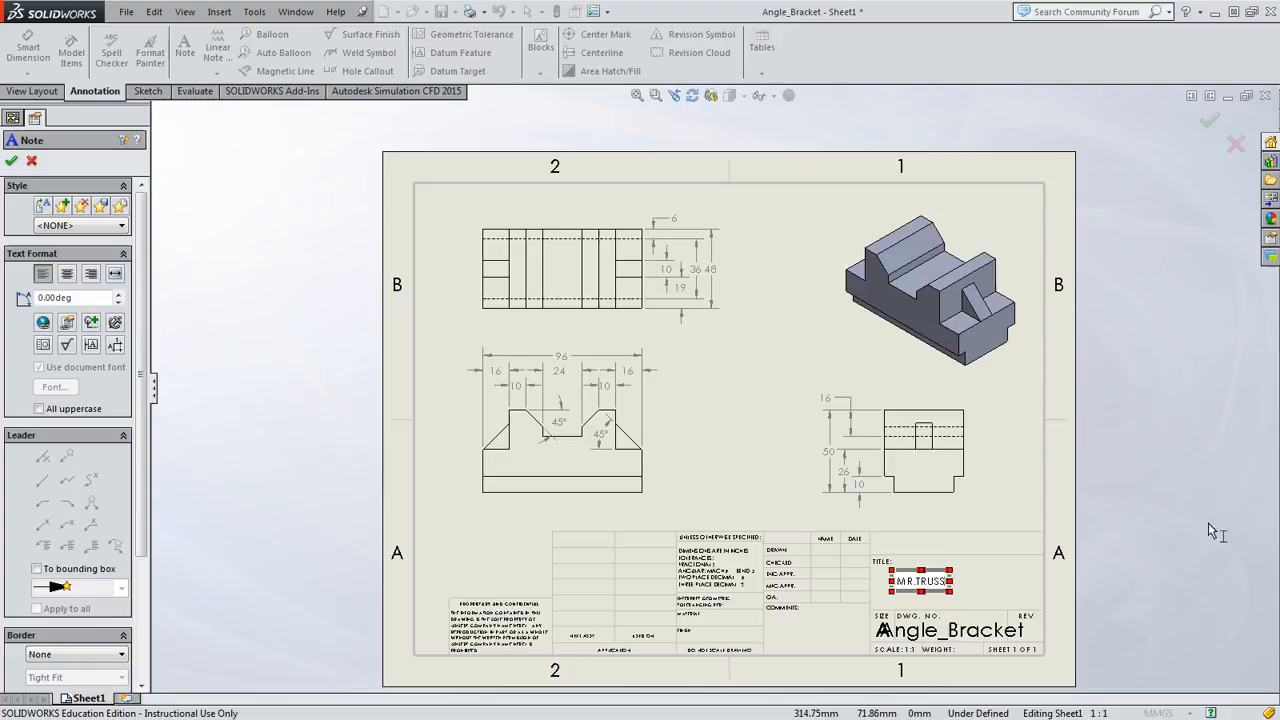
left_click(11, 162)
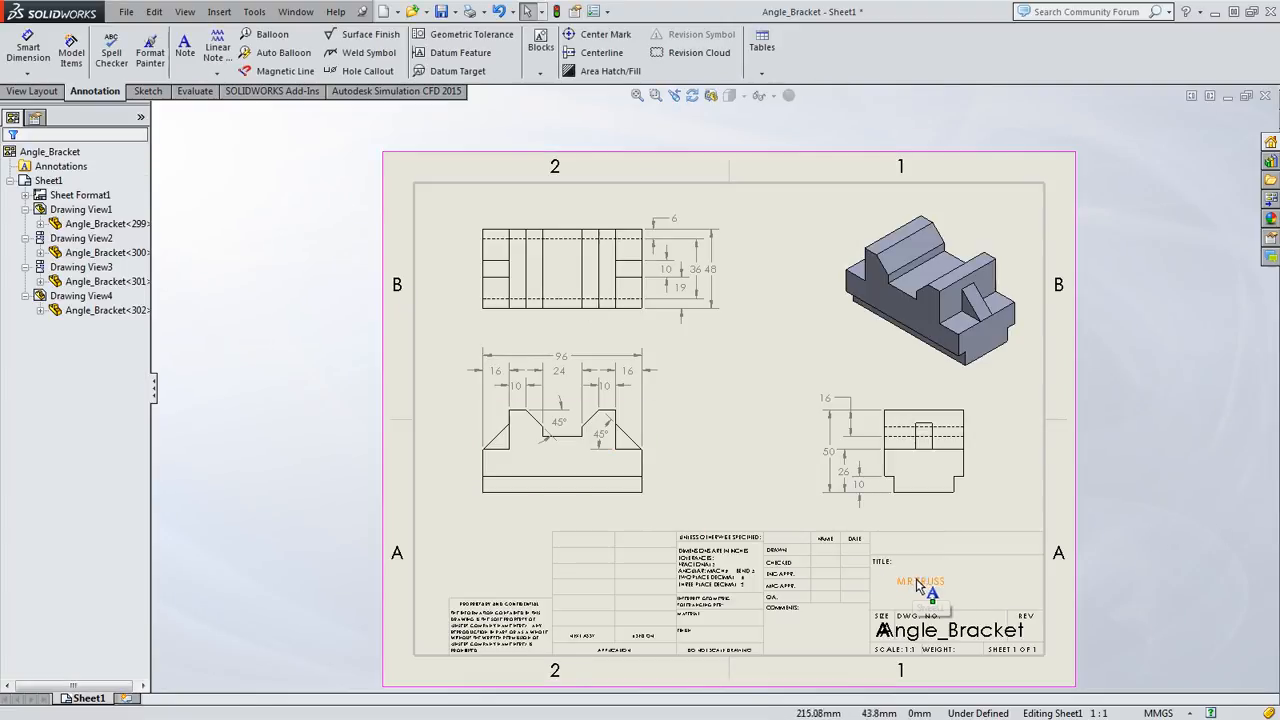
left_click(948, 590)
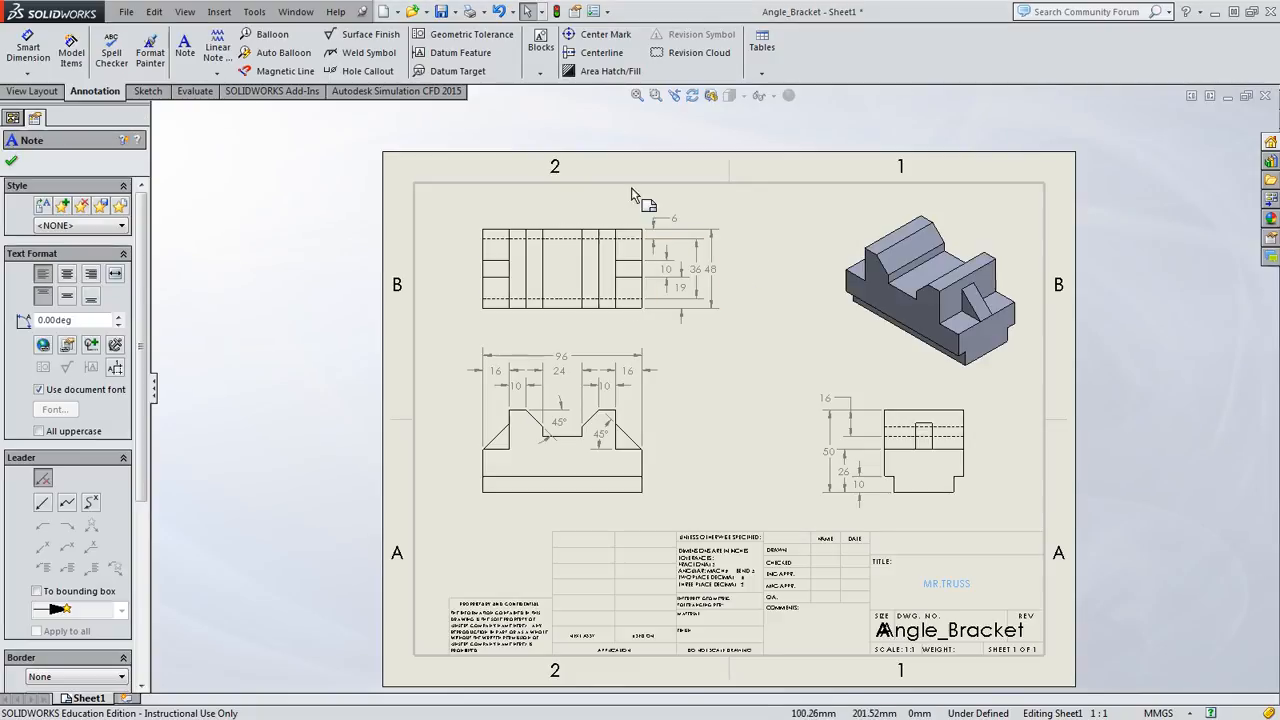
- Attach a leader note reading "MATL-MALLEABLE IRON" to the front face of the isometric view
left_click(185, 50)
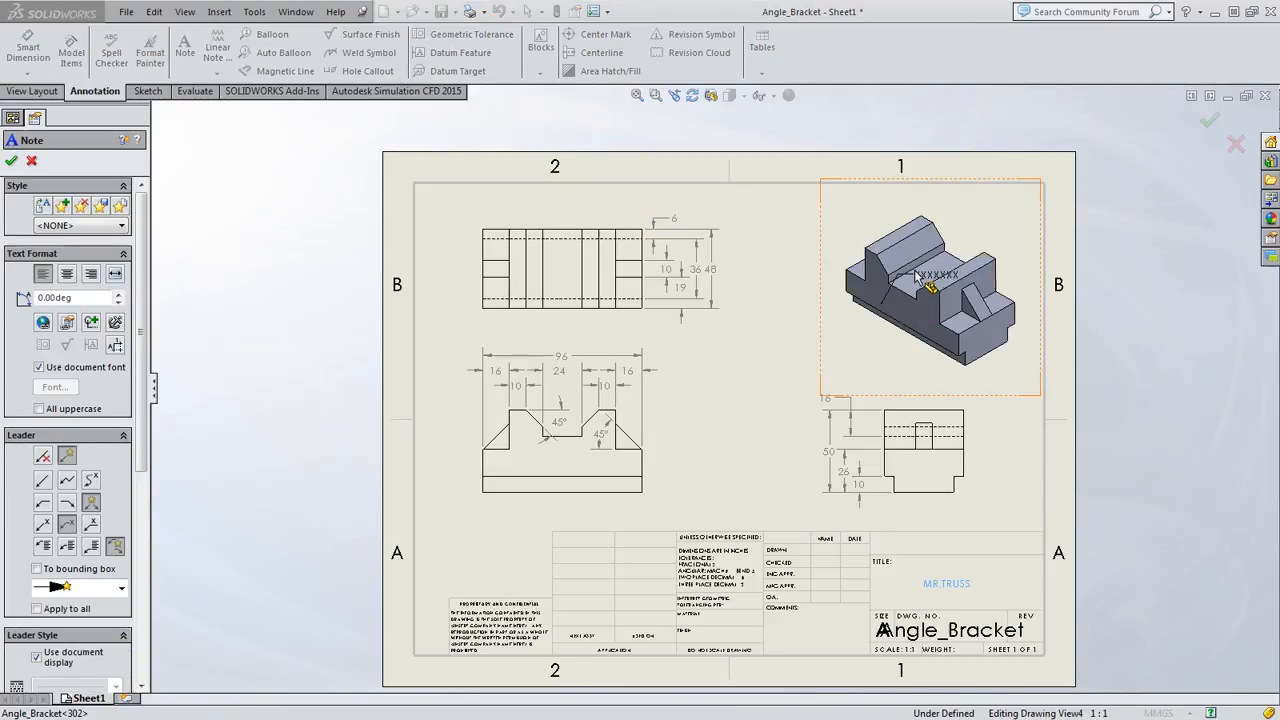
left_click(778, 345)
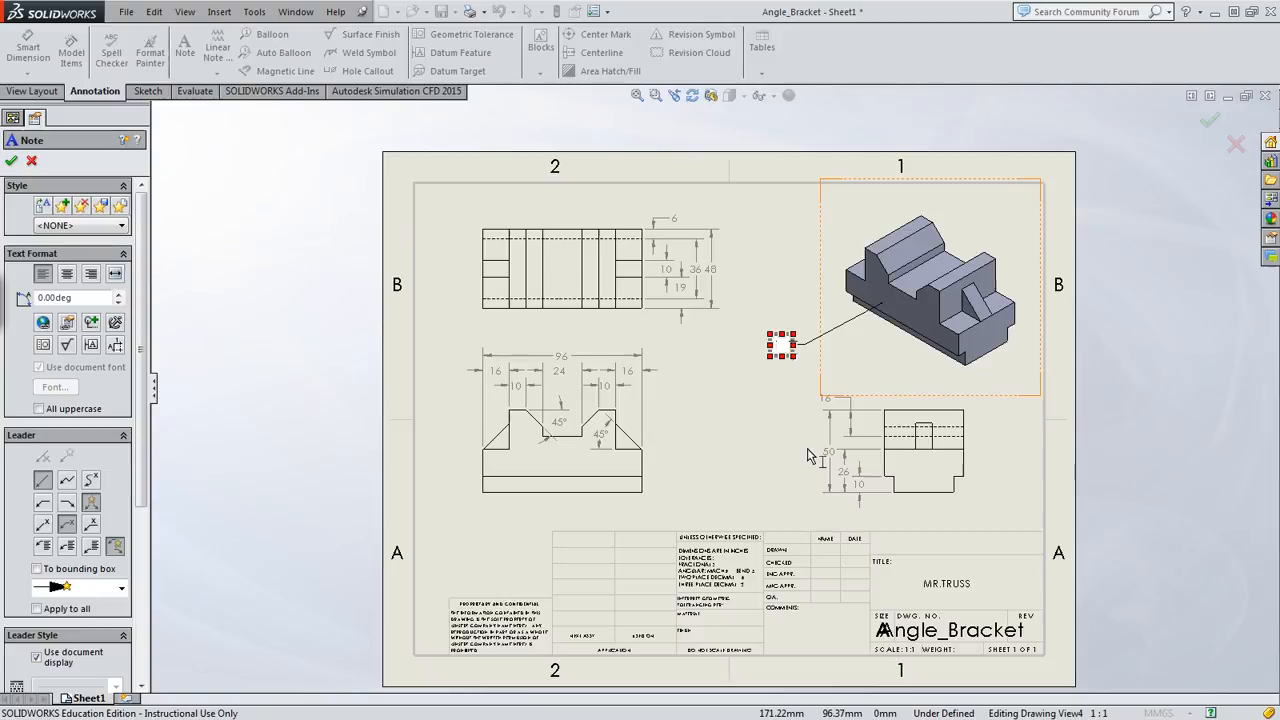
type("MATL")
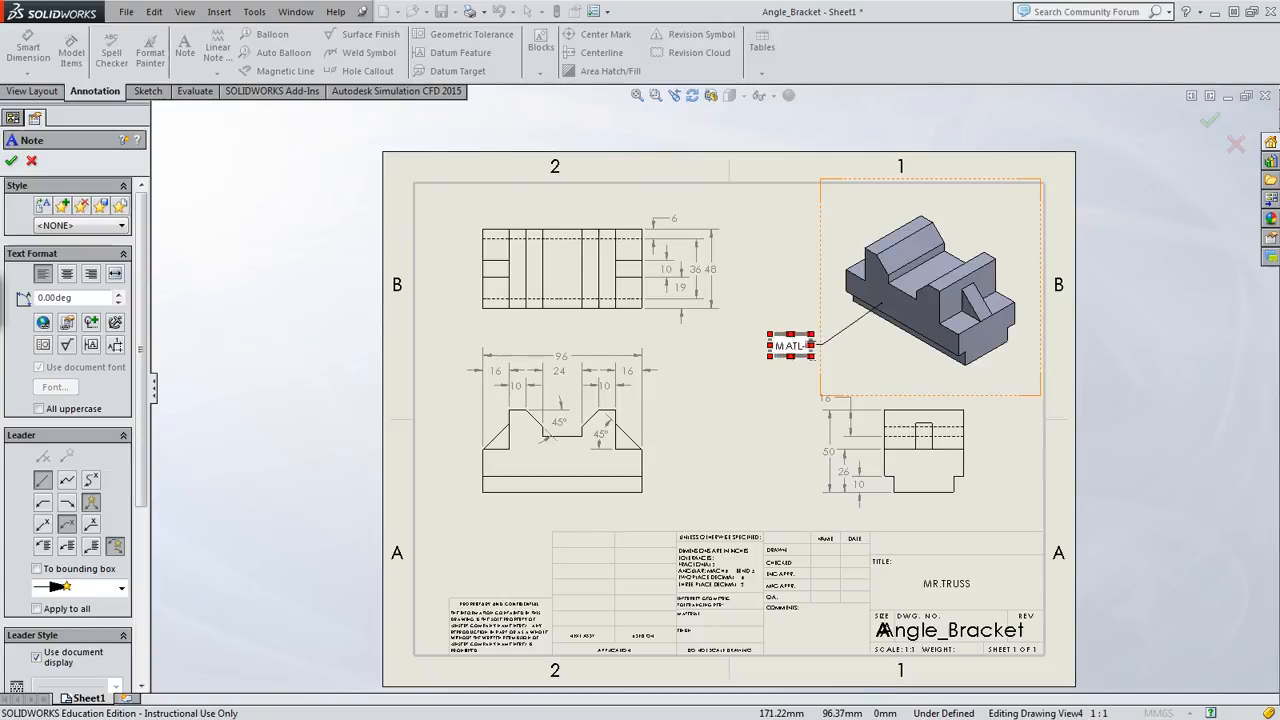
type("-MALLEABL")
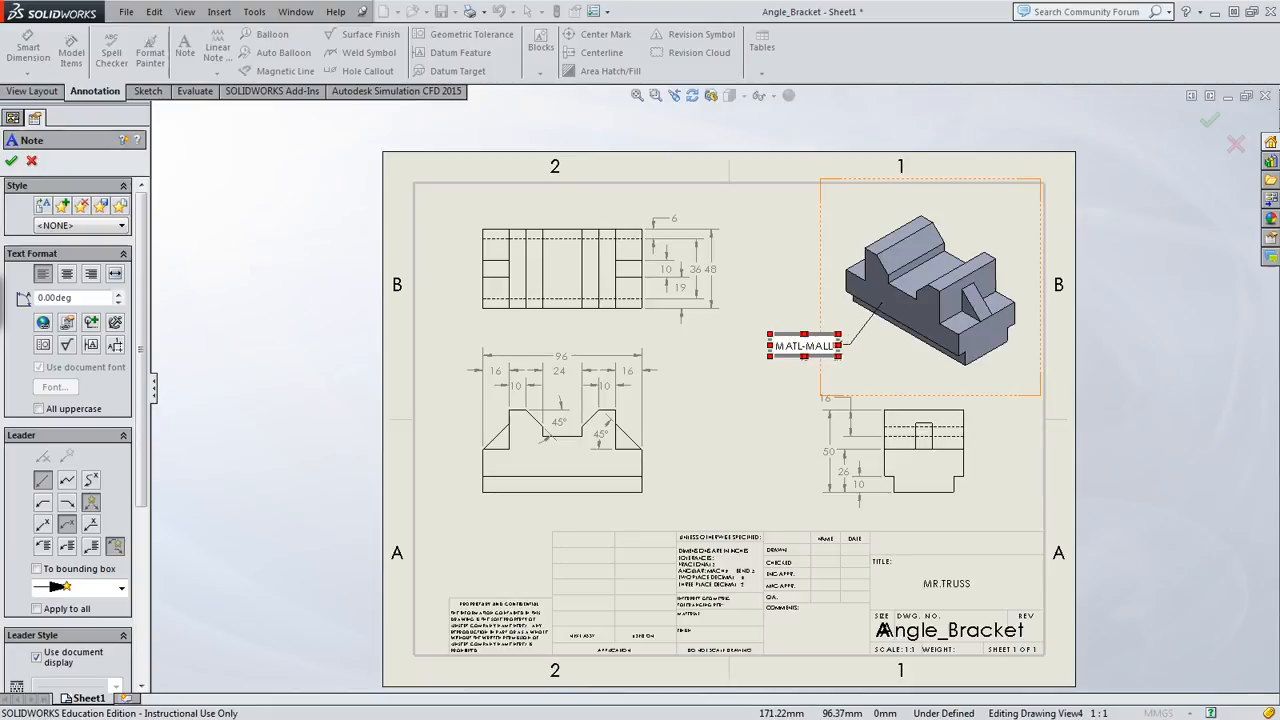
type("E IRON")
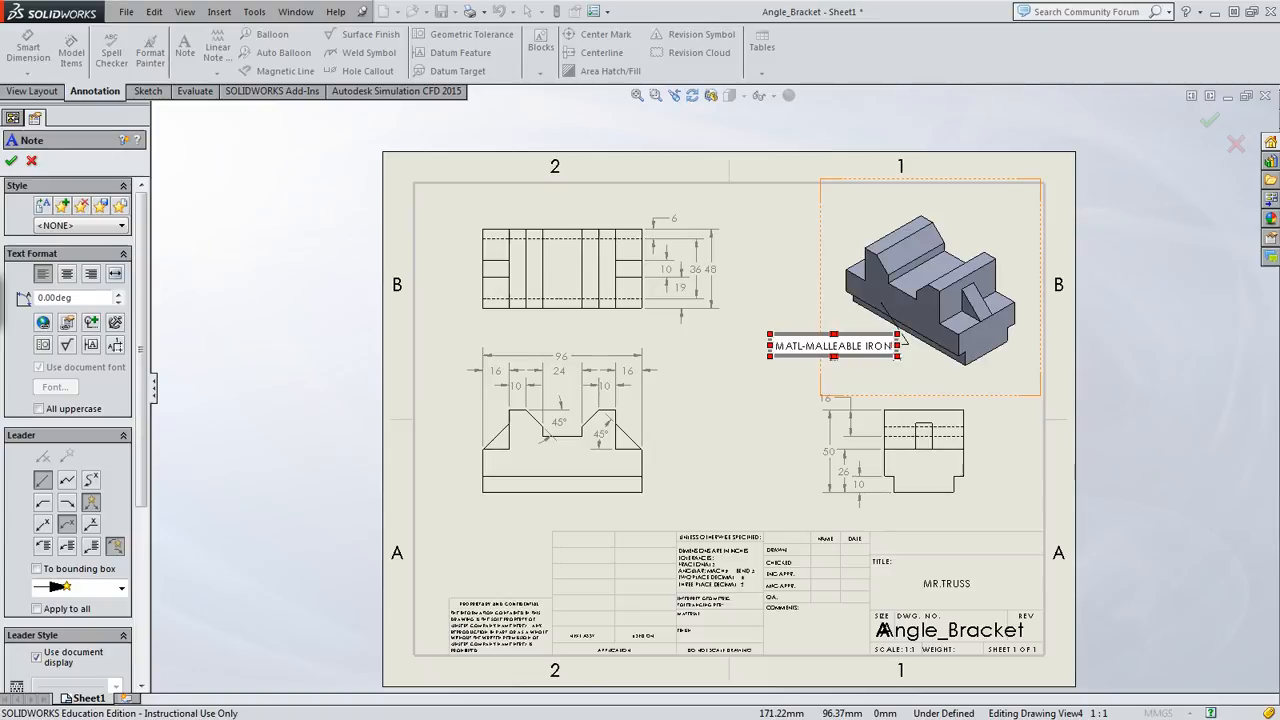
key("Return")
key("BackSpace")
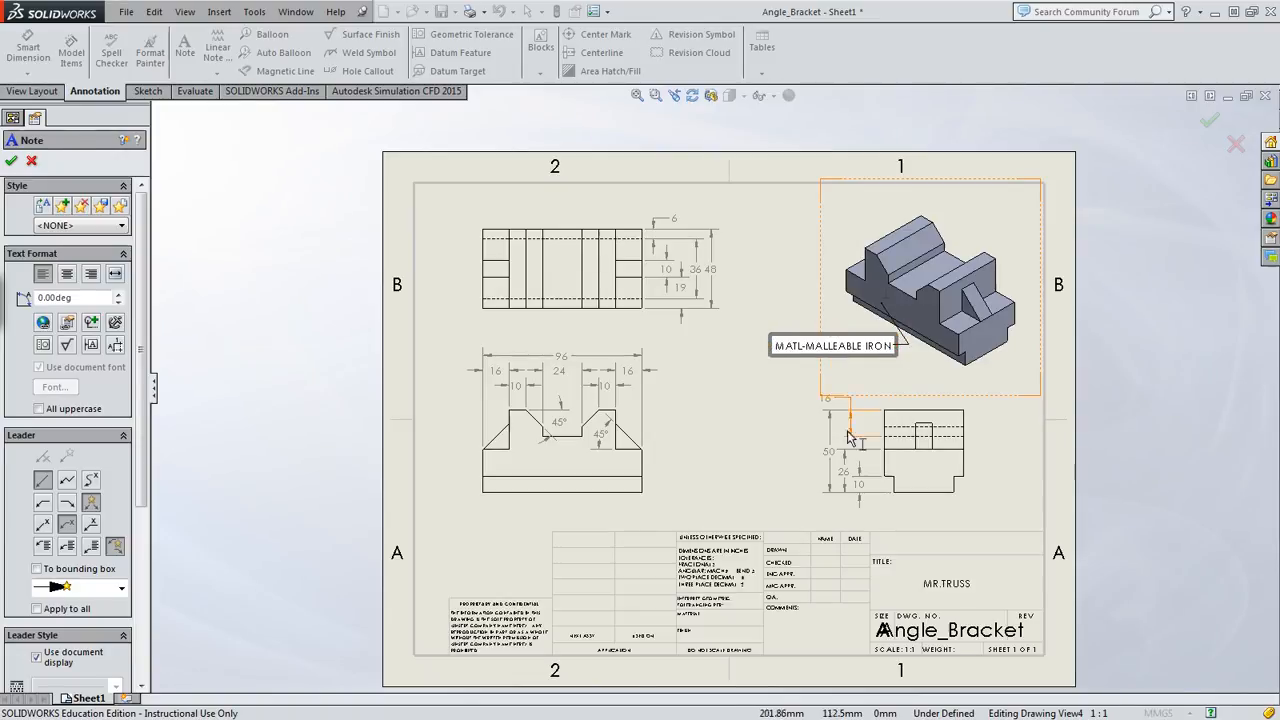
left_click(246, 201)
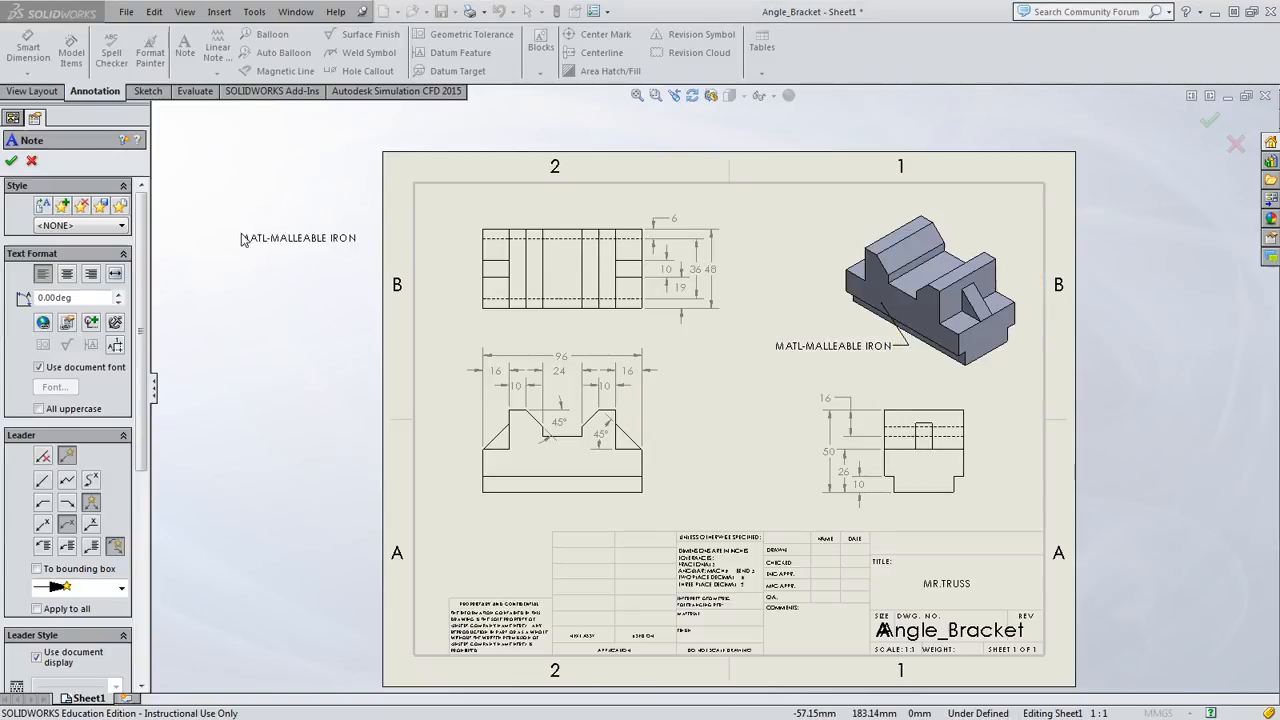
key("Escape")
- Reposition the material note clear of the isometric view, in the open space between the top and isometric views
left_click_drag(789, 356, 722, 354)
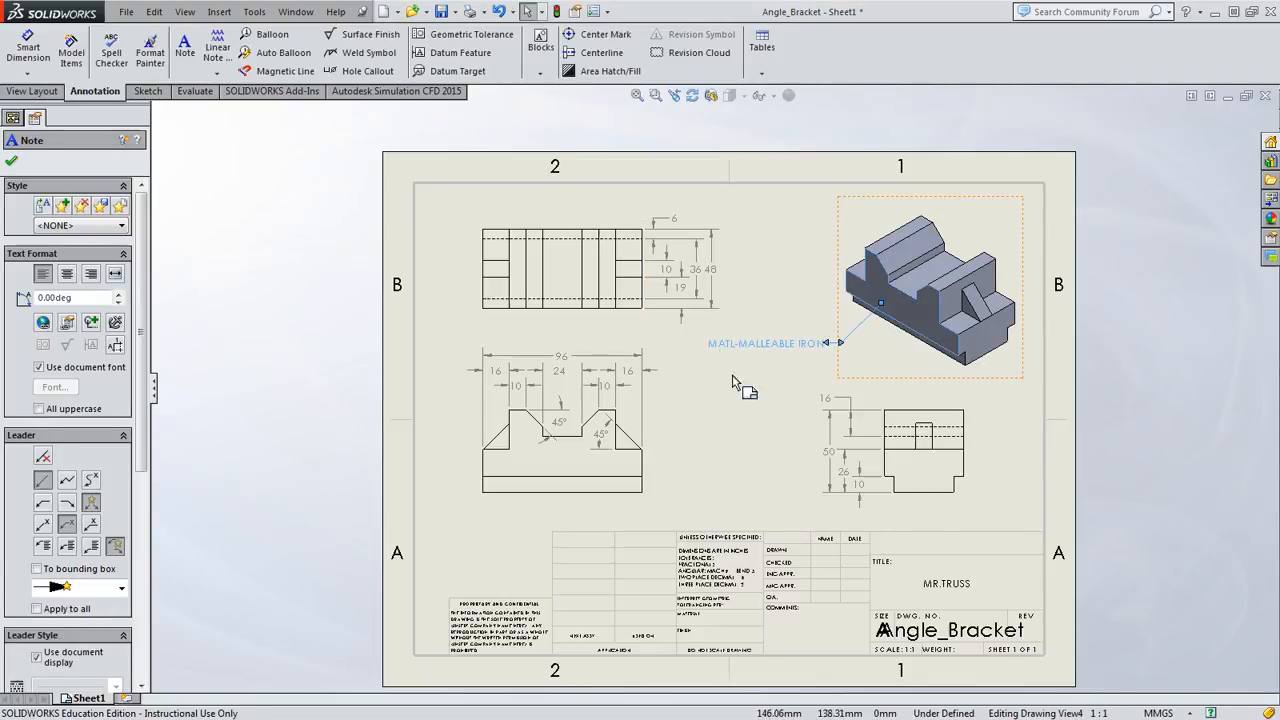
left_click(757, 405)
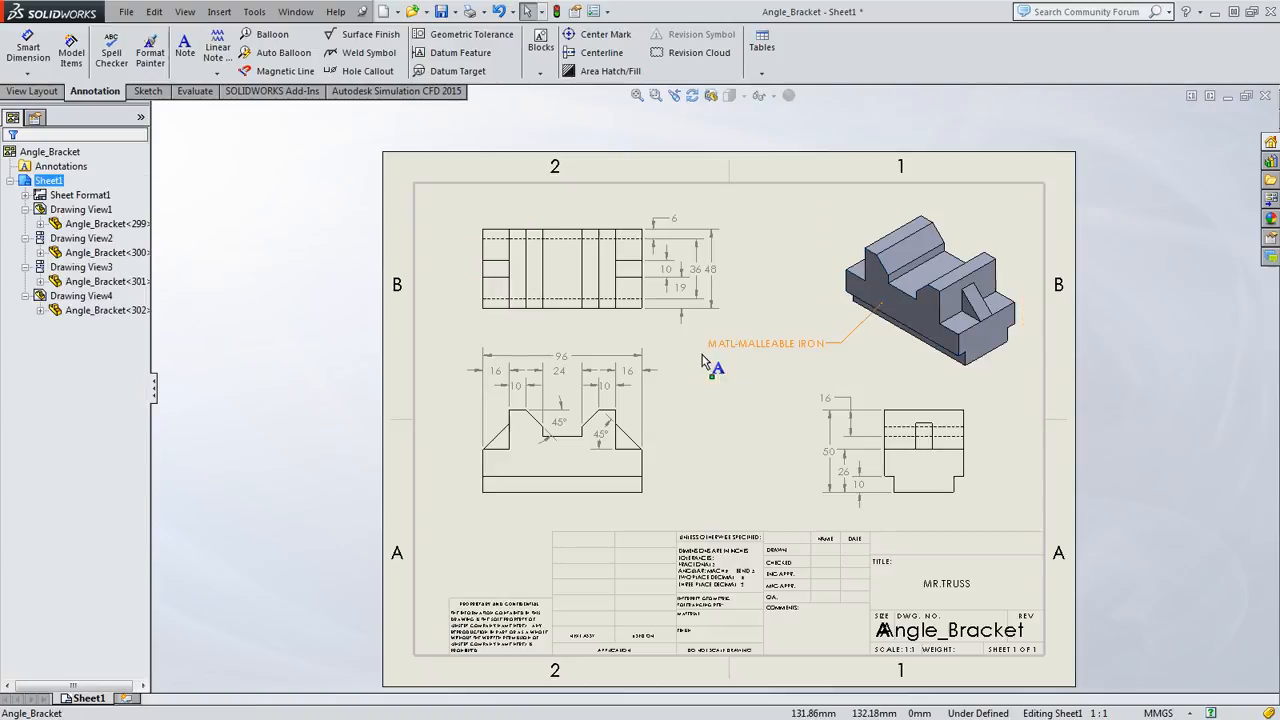
left_click(735, 352)
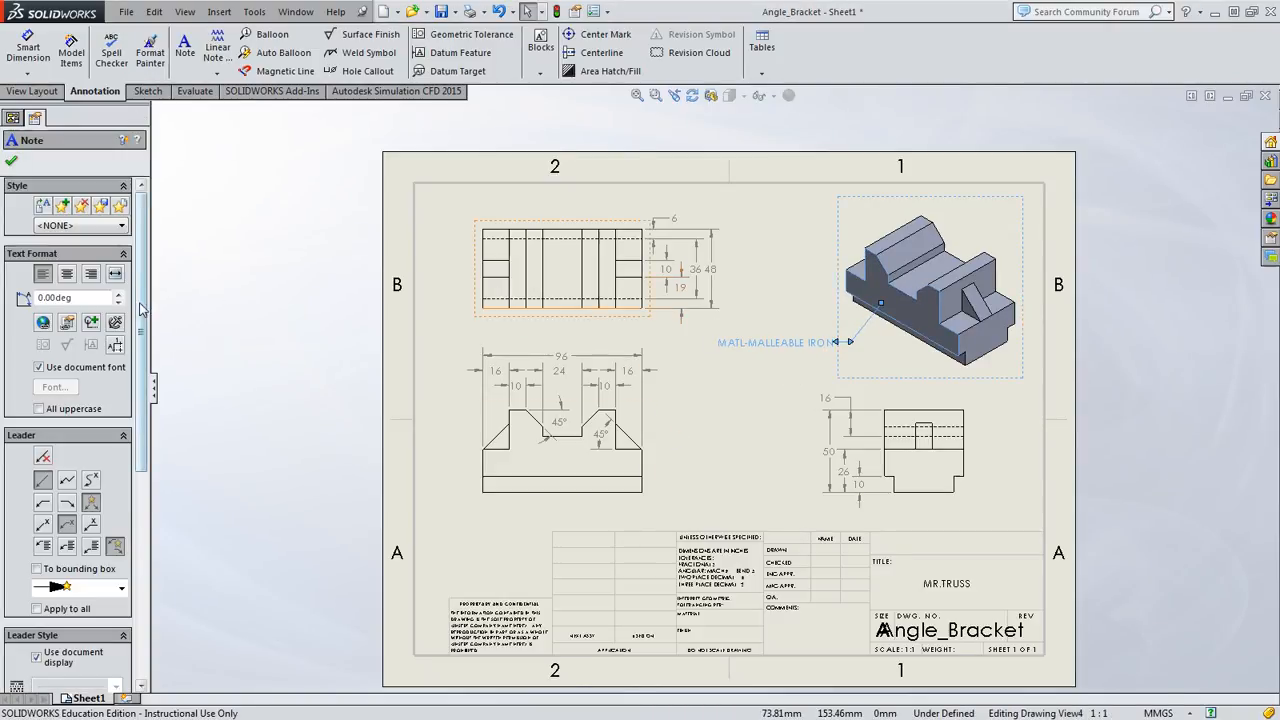
left_click(240, 303)
left_click(729, 339)
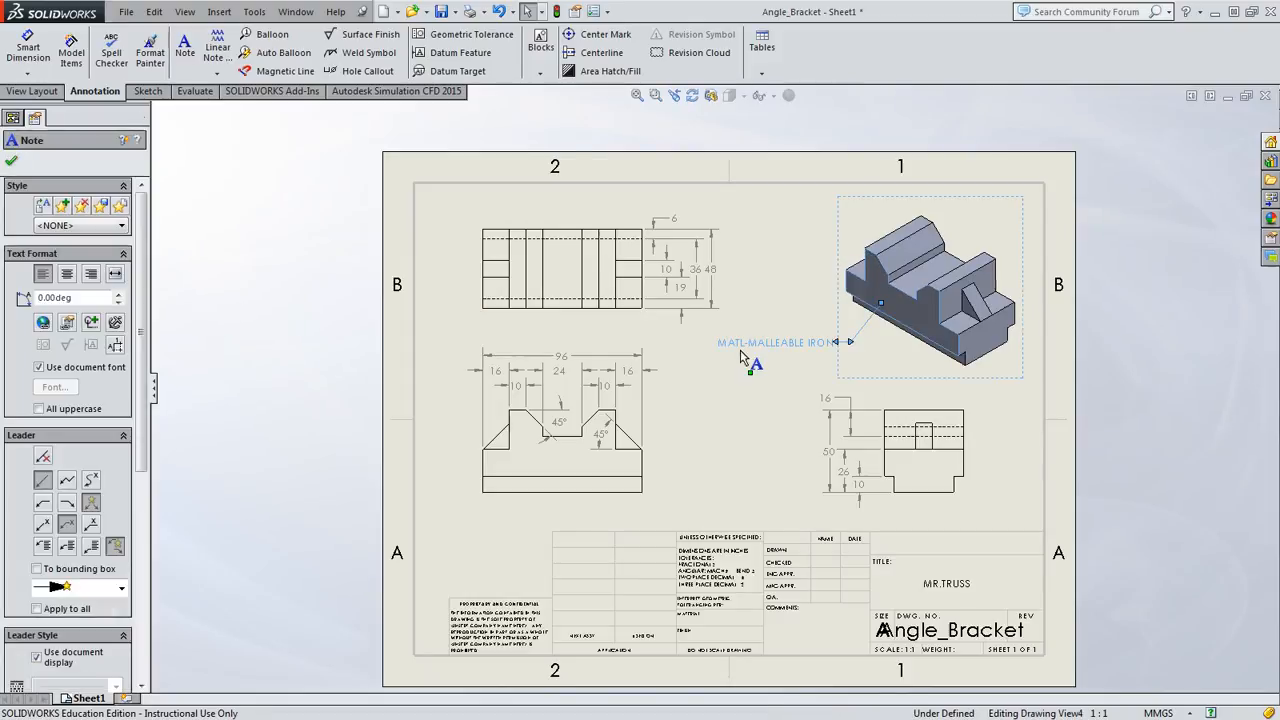
left_click(272, 256)
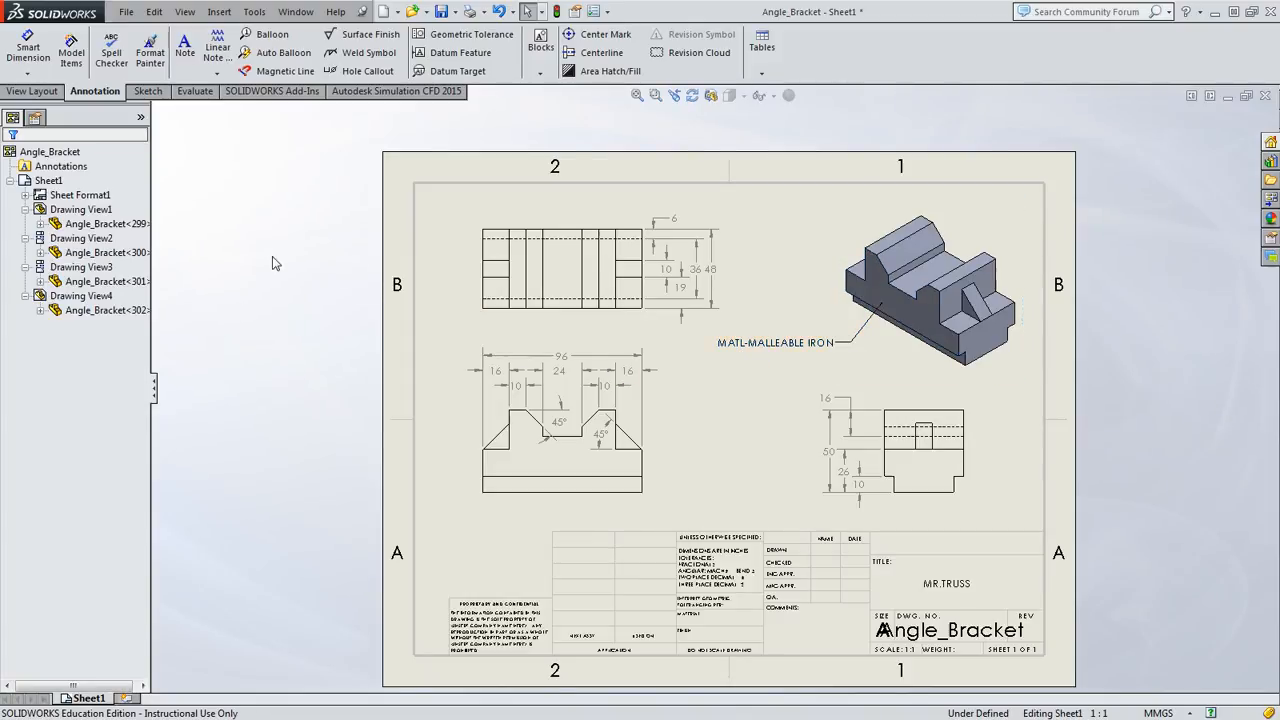